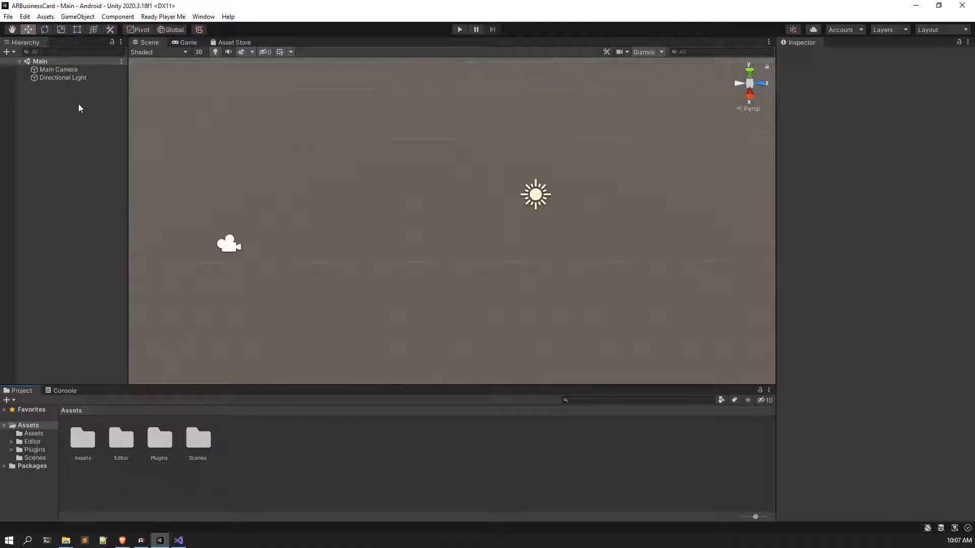
Step: In Build Settings, add Scenes/Main to the Android build's Scenes In Build list
click(8, 18)
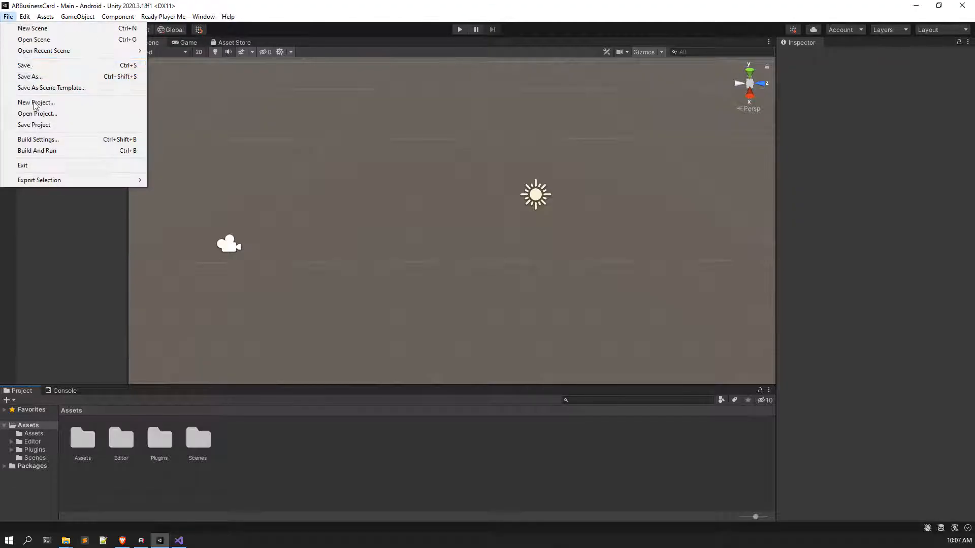
click(39, 141)
drag(392, 88, 357, 80)
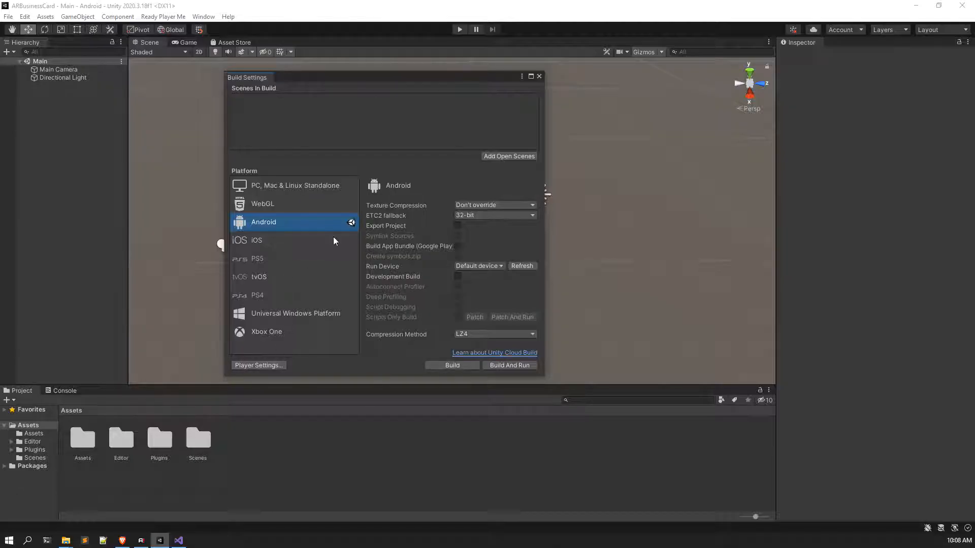
click(507, 156)
drag(385, 80, 533, 74)
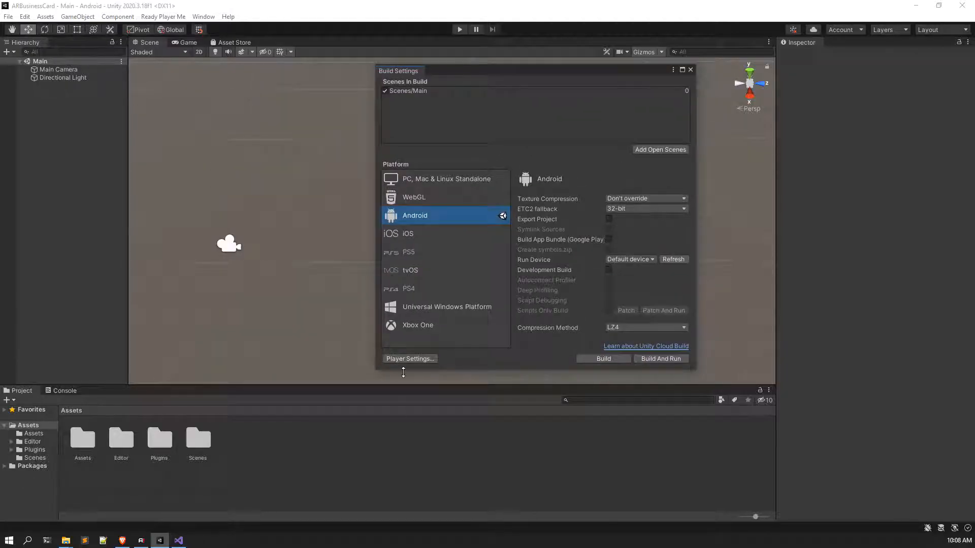
drag(452, 71, 374, 78)
Step: In the Android Player Settings, keep Landscape Left as the default orientation
click(363, 357)
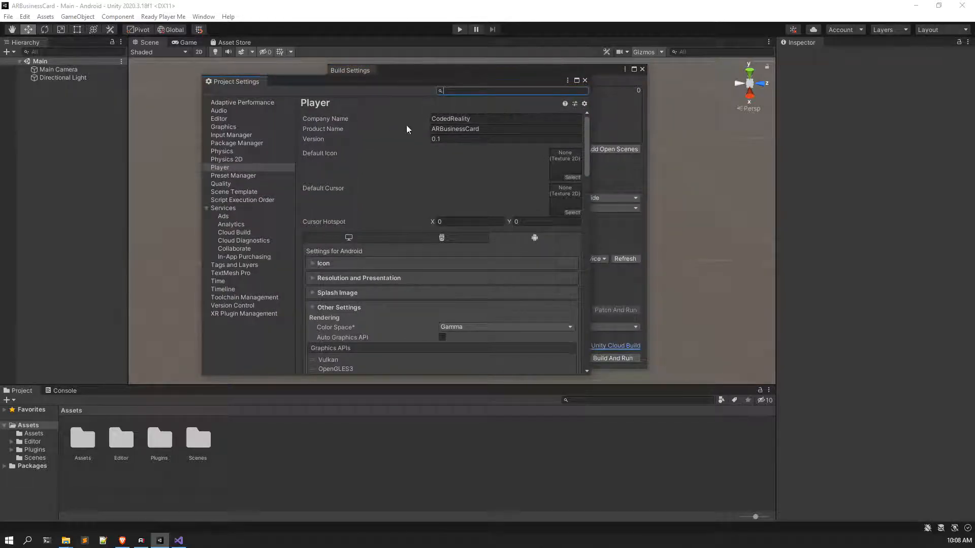
scroll(461, 206, down, 2)
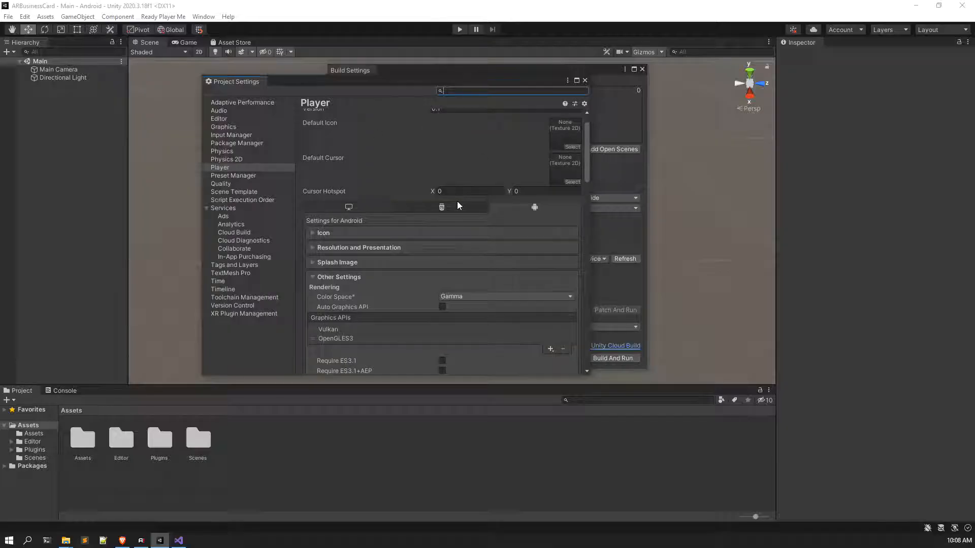
scroll(346, 254, down, 3)
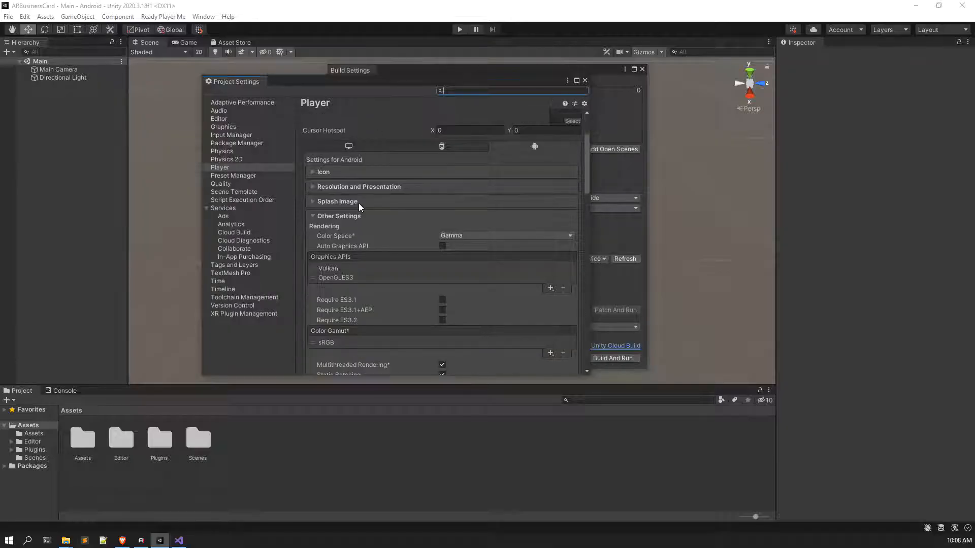
click(350, 186)
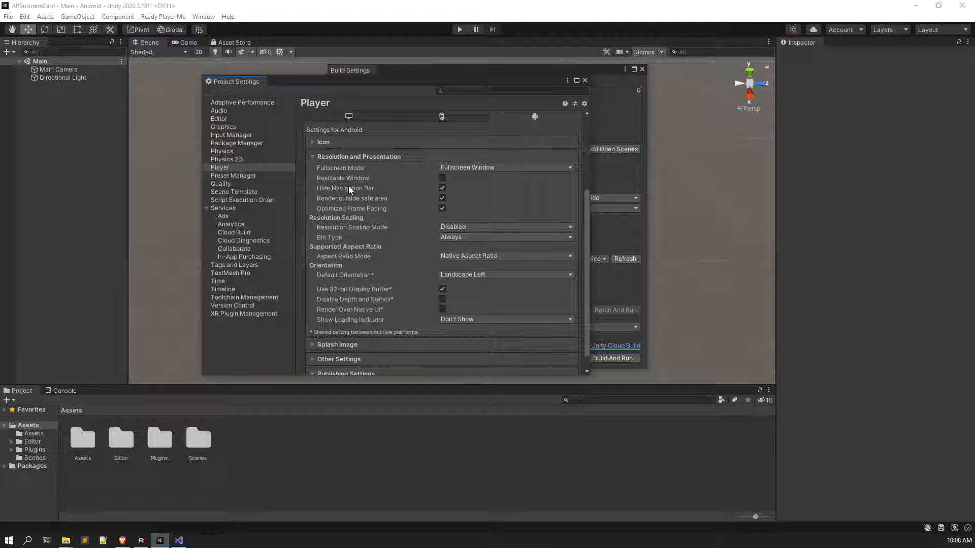
click(496, 275)
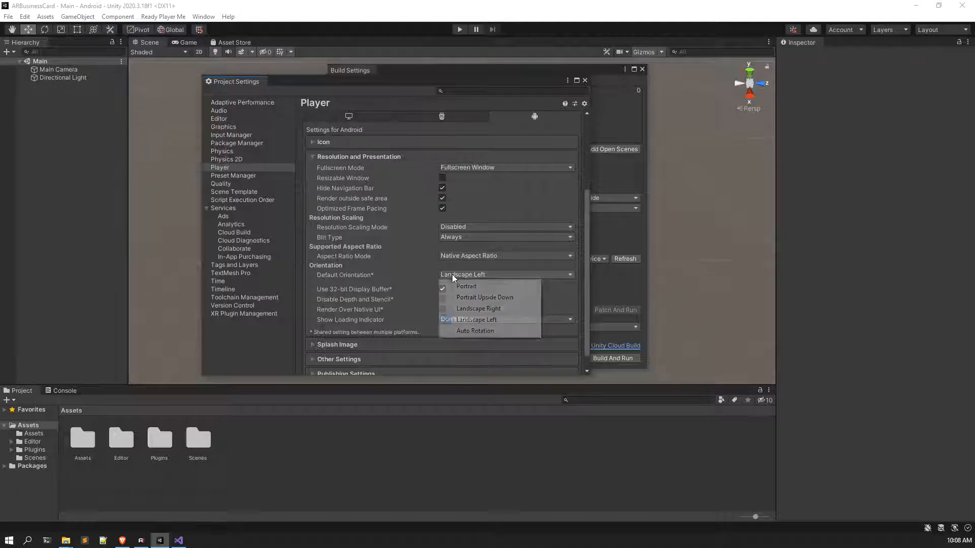
click(354, 273)
Step: Keep Android 6.0 'Marshmallow' (API level 23) as the minimum API level
scroll(353, 272, down, 1)
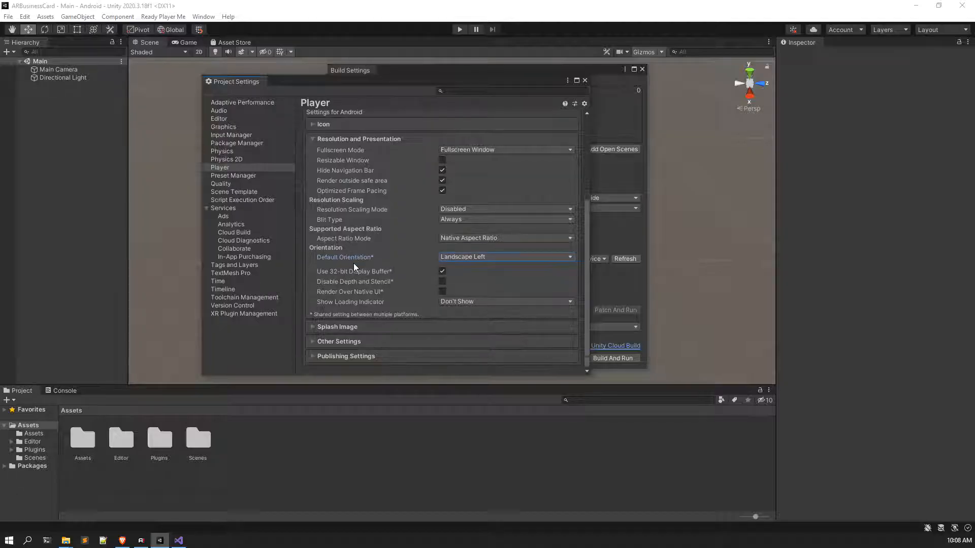
click(343, 341)
scroll(363, 279, down, 5)
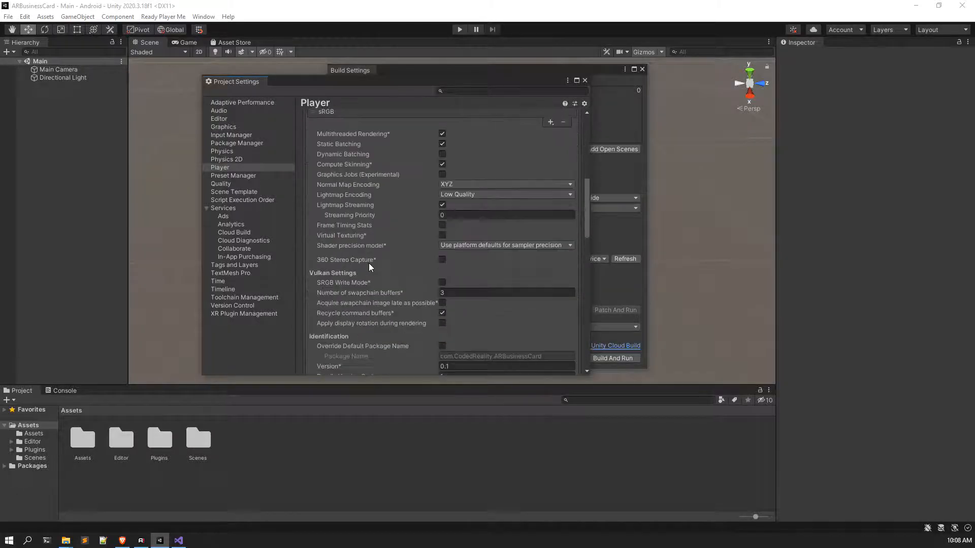
scroll(454, 252, down, 5)
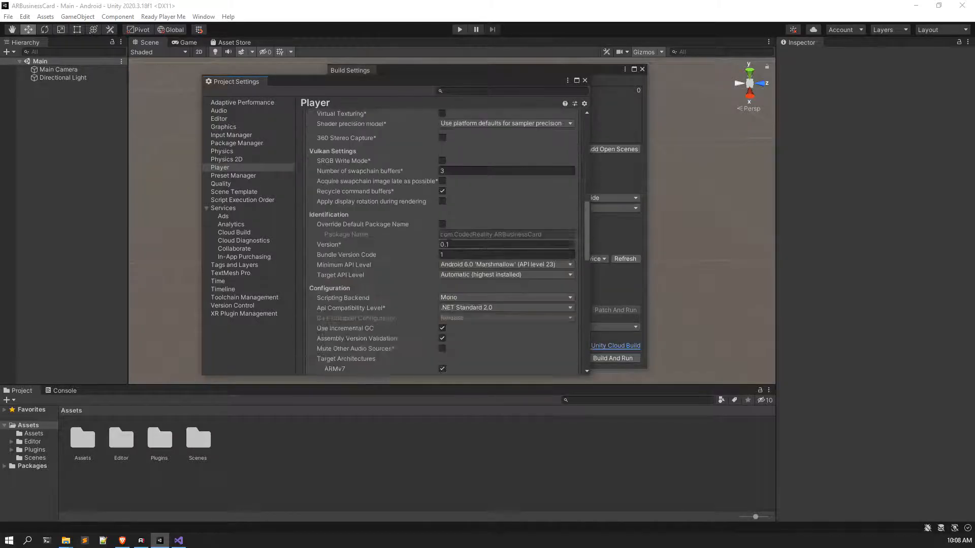
click(474, 264)
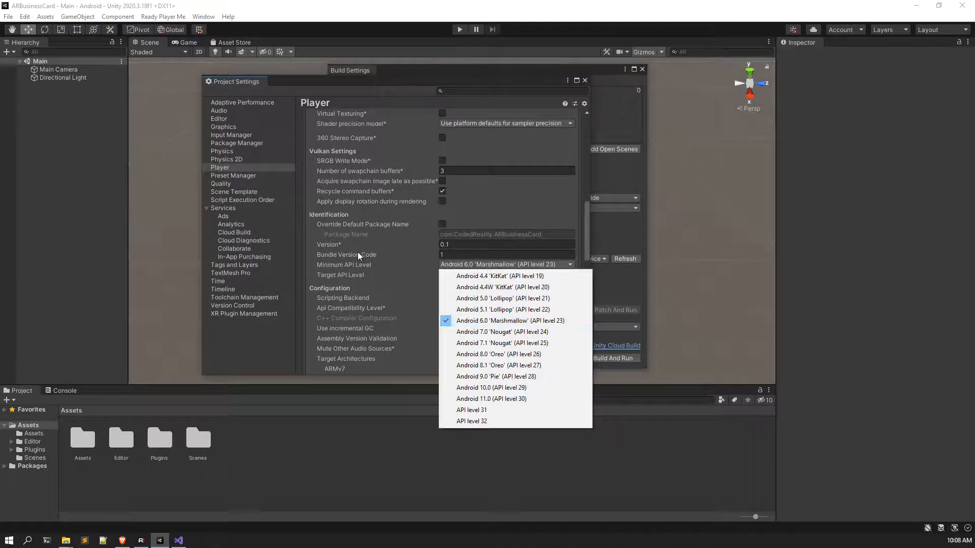
click(347, 267)
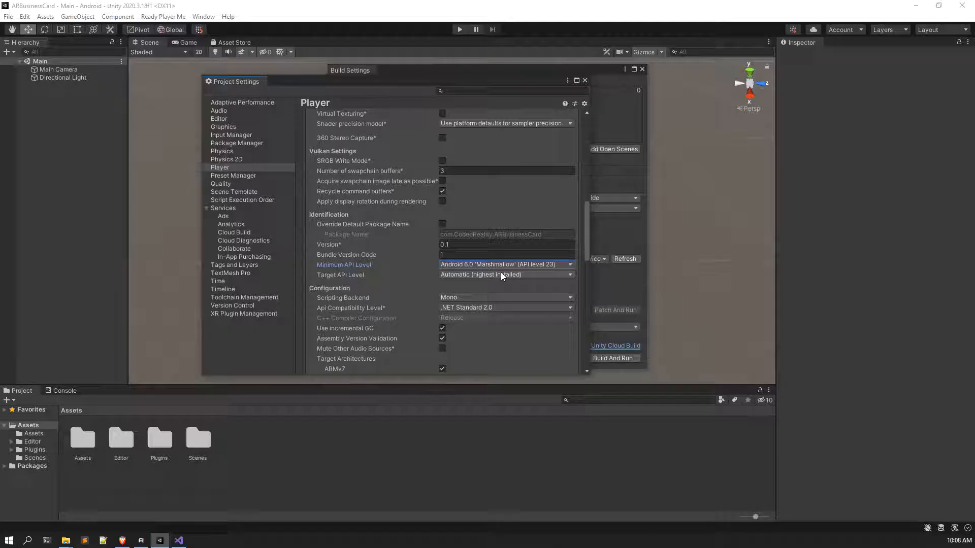
Step: Close the Project Settings and Build Settings windows
scroll(500, 274, down, 6)
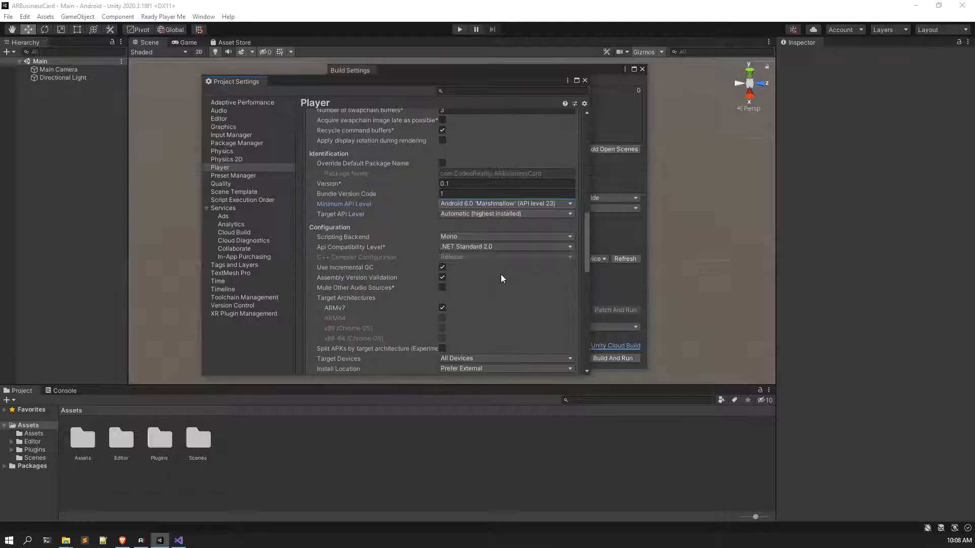
click(585, 80)
drag(586, 75, 511, 76)
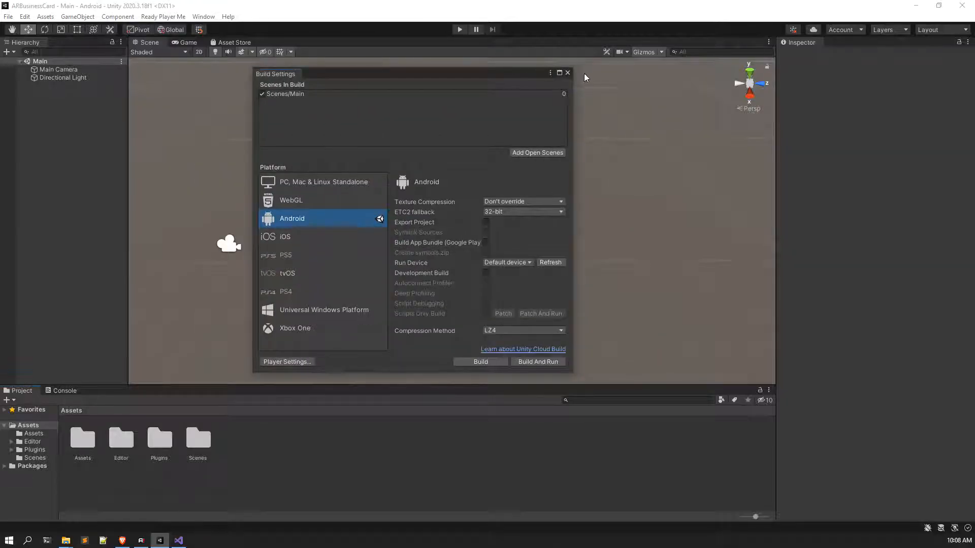
click(568, 73)
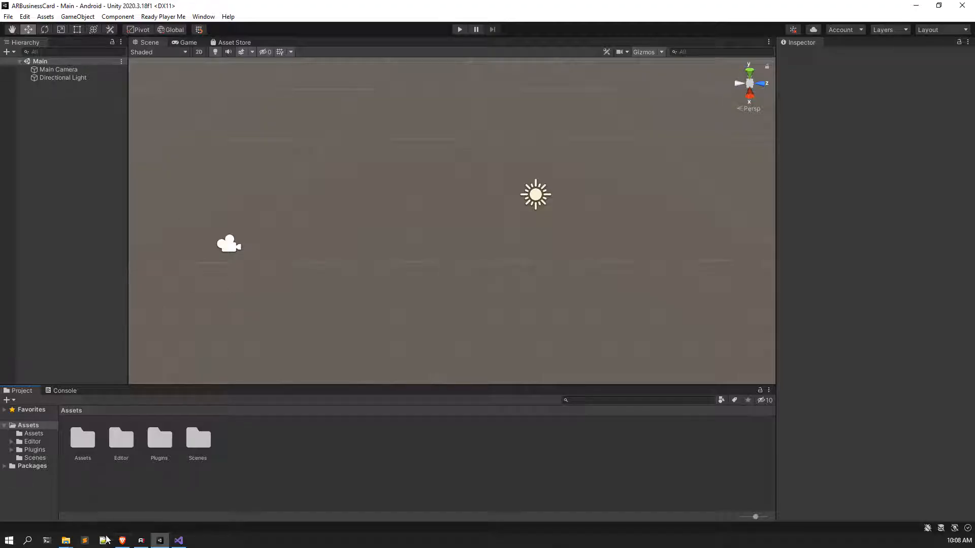
click(127, 543)
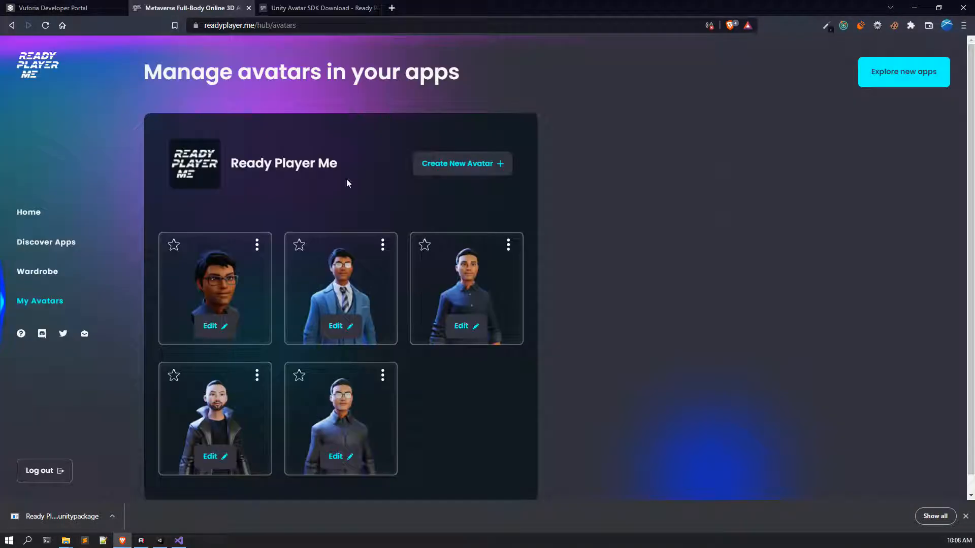
click(213, 8)
click(337, 9)
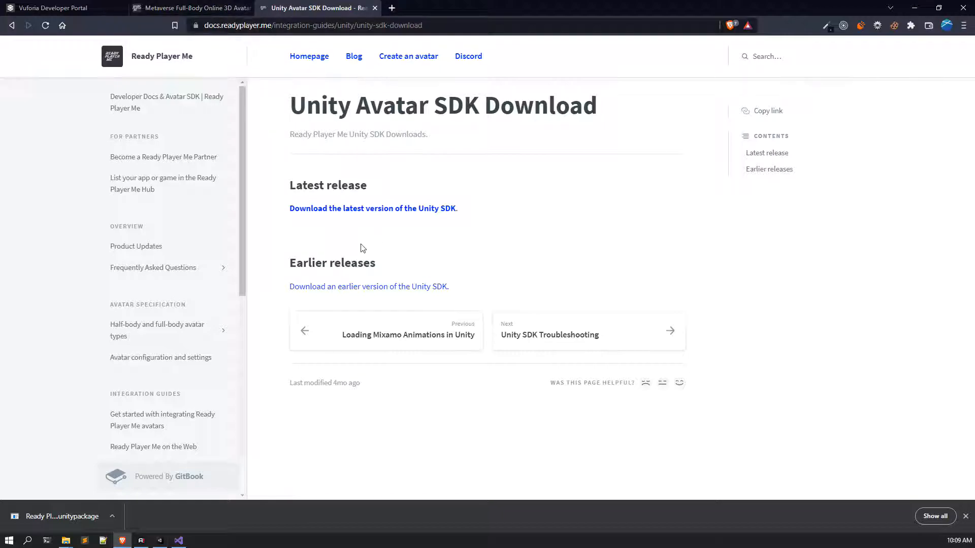
click(160, 540)
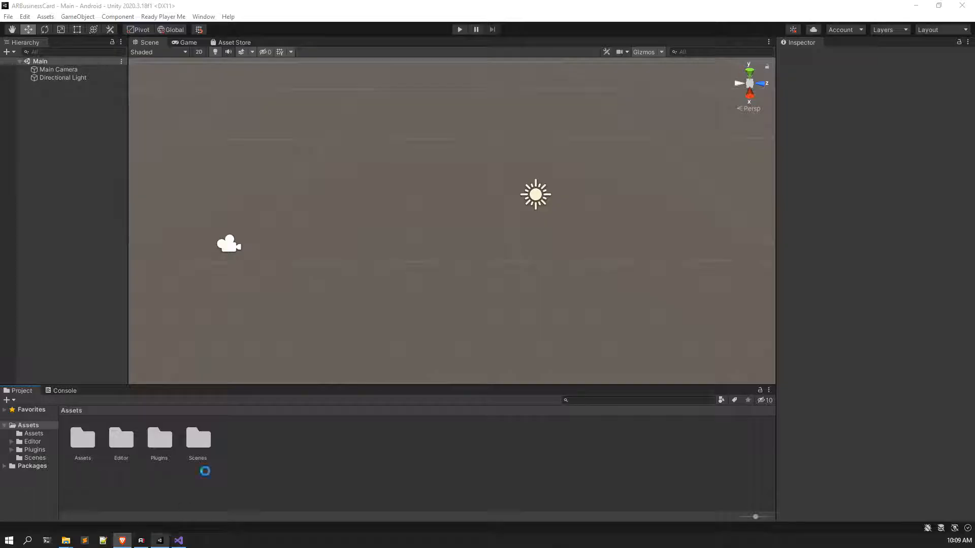
Step: Look over the hierarchy creation menu and the Ready Player Me tools list, then return to Unity
right_click(77, 211)
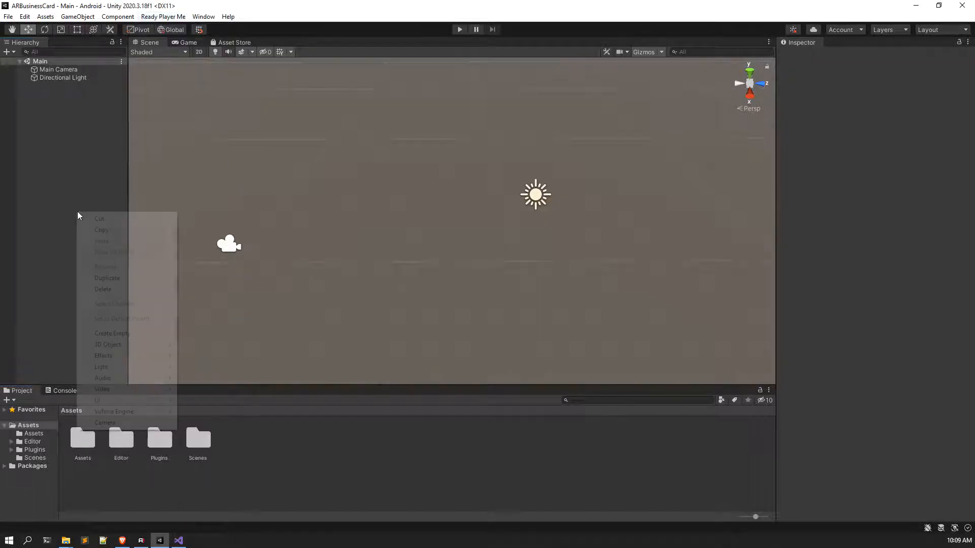
click(45, 213)
click(169, 17)
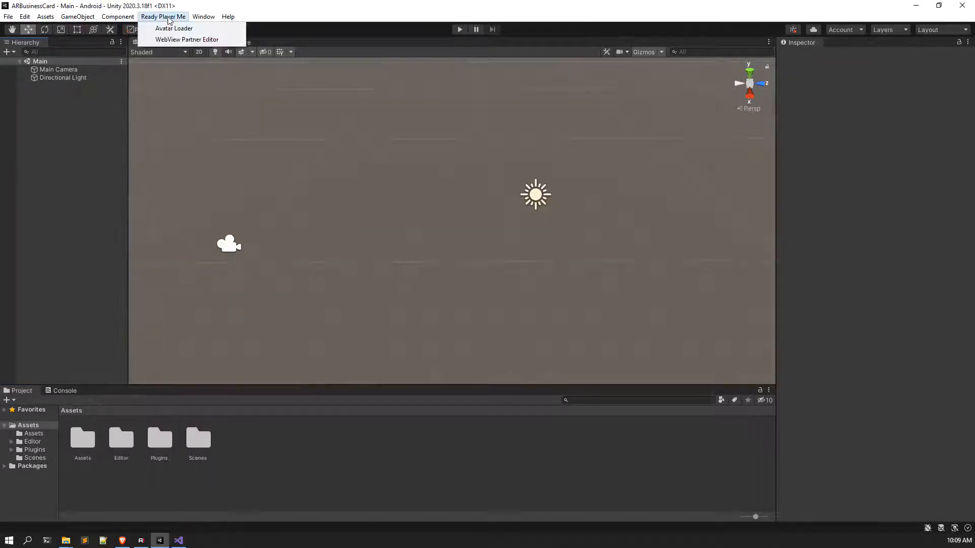
click(90, 146)
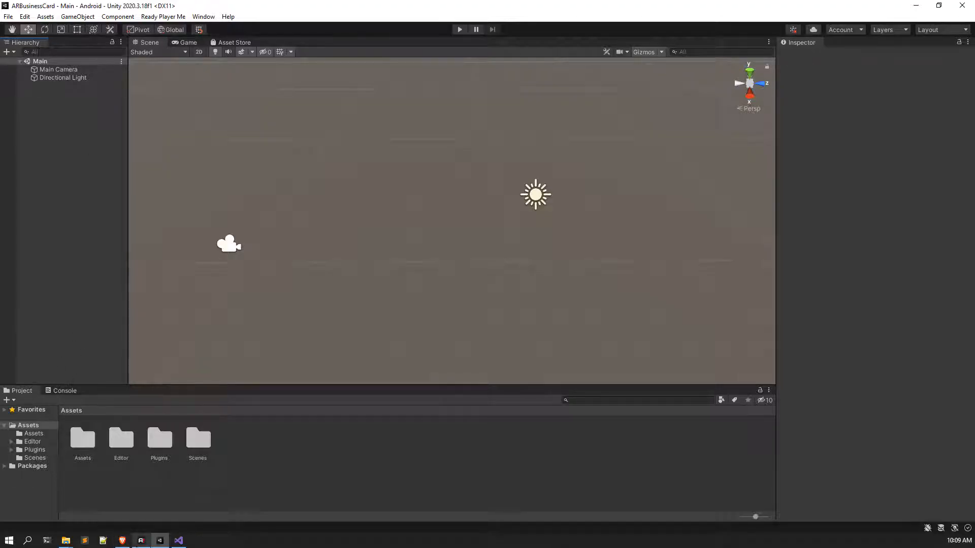
click(122, 541)
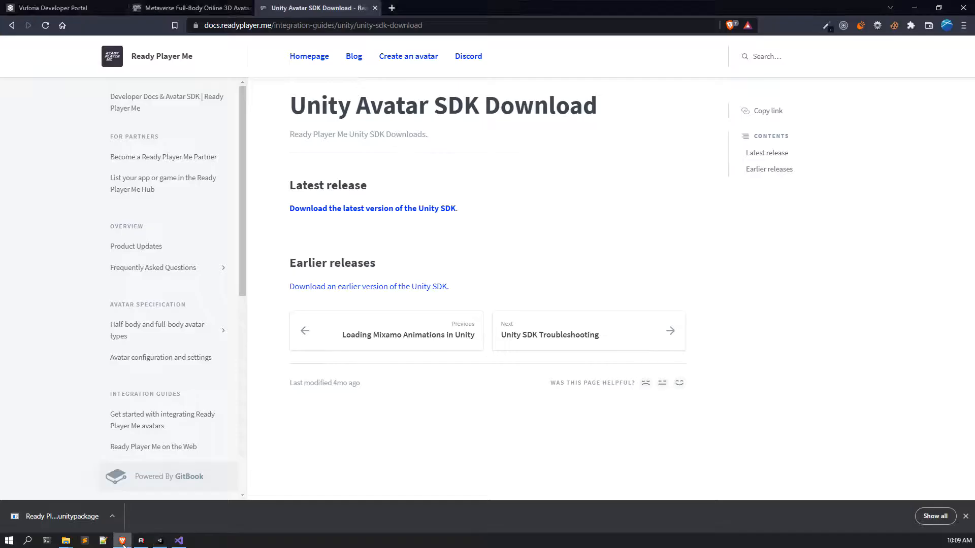
click(160, 541)
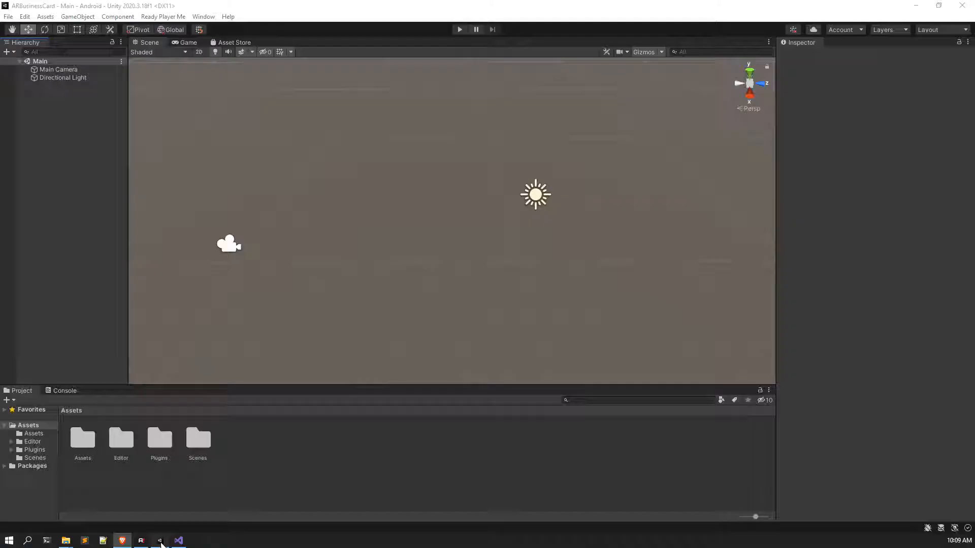
Step: Replace the Main Camera with a Vuforia ARCamera in the hierarchy
click(66, 70)
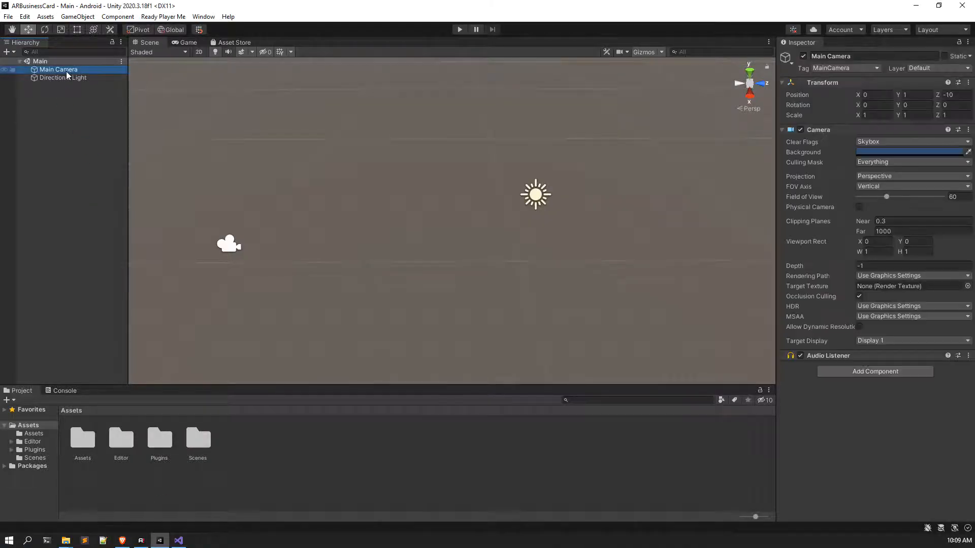
right_click(68, 69)
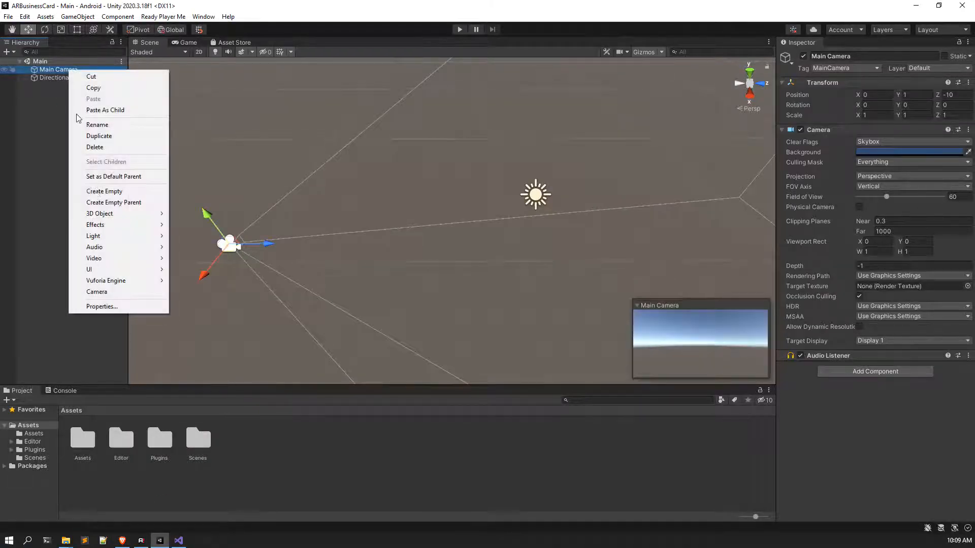
click(100, 147)
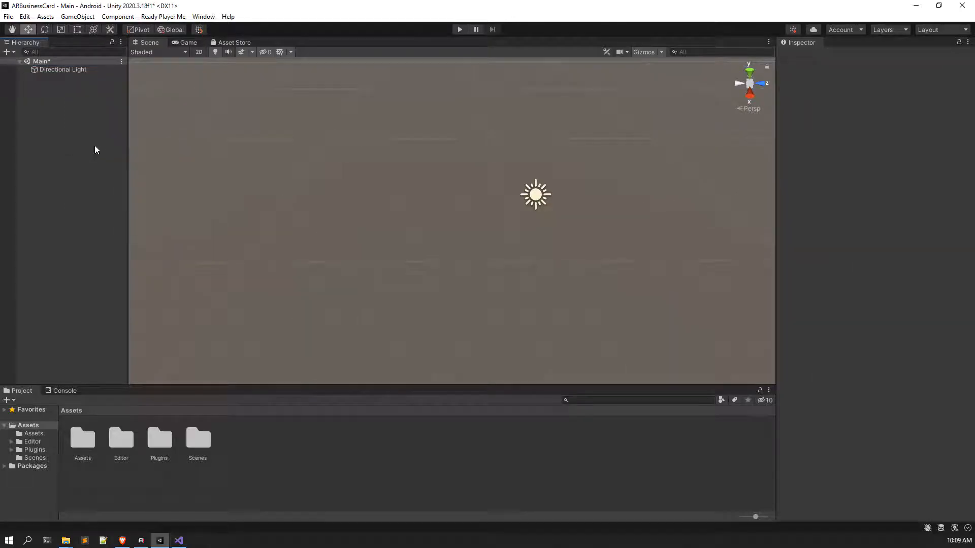
right_click(71, 97)
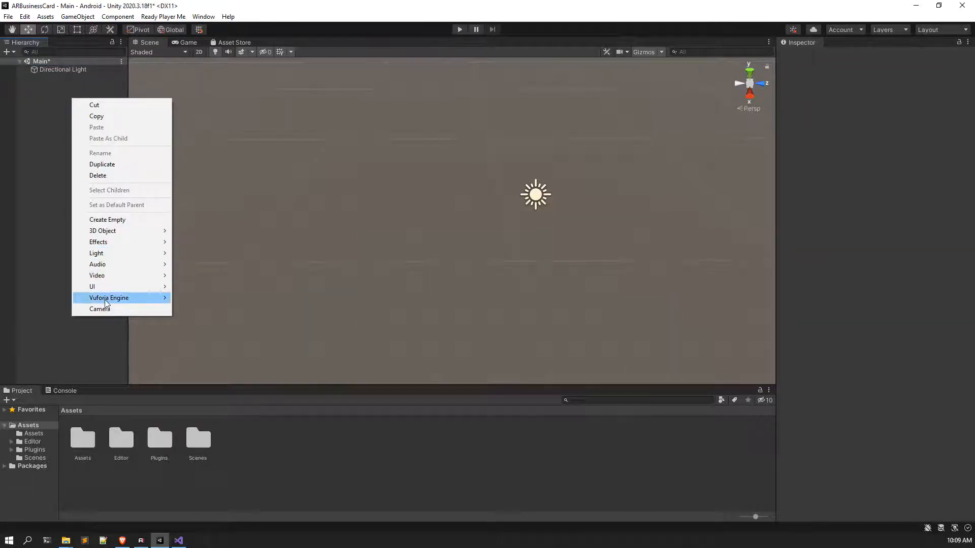
mouse_move(104, 299)
click(213, 298)
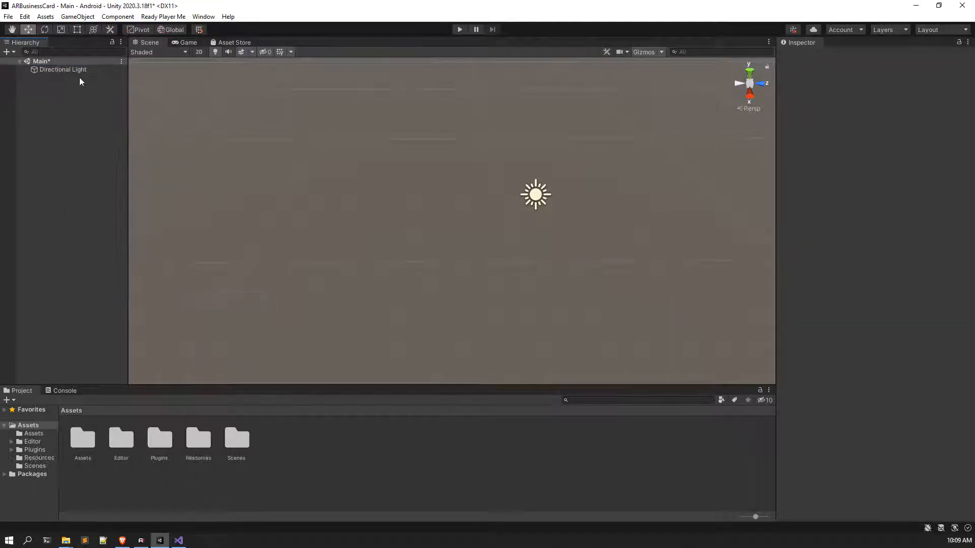
click(57, 114)
click(60, 78)
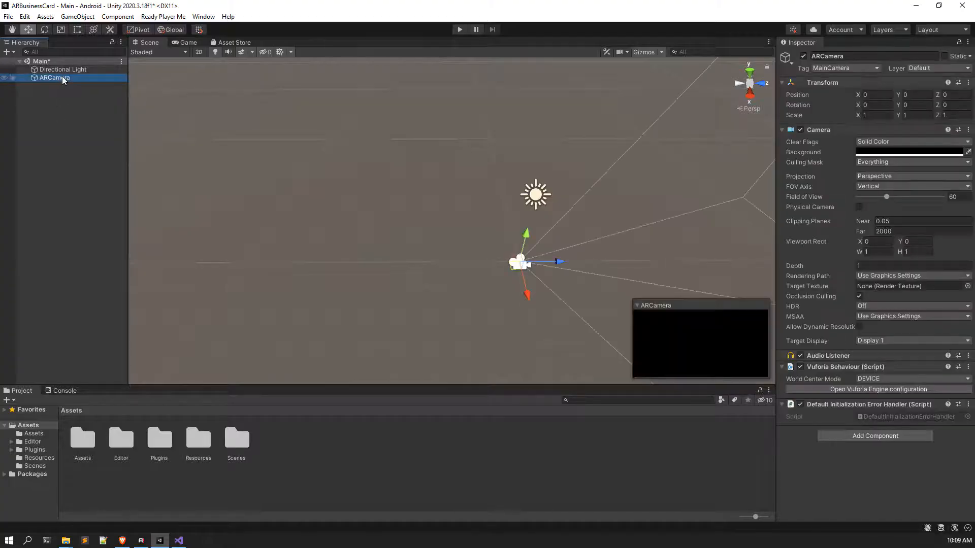
Step: Place ARCamera above Directional Light, save the scene, and open the Vuforia Engine configuration
drag(69, 69, 68, 69)
click(73, 140)
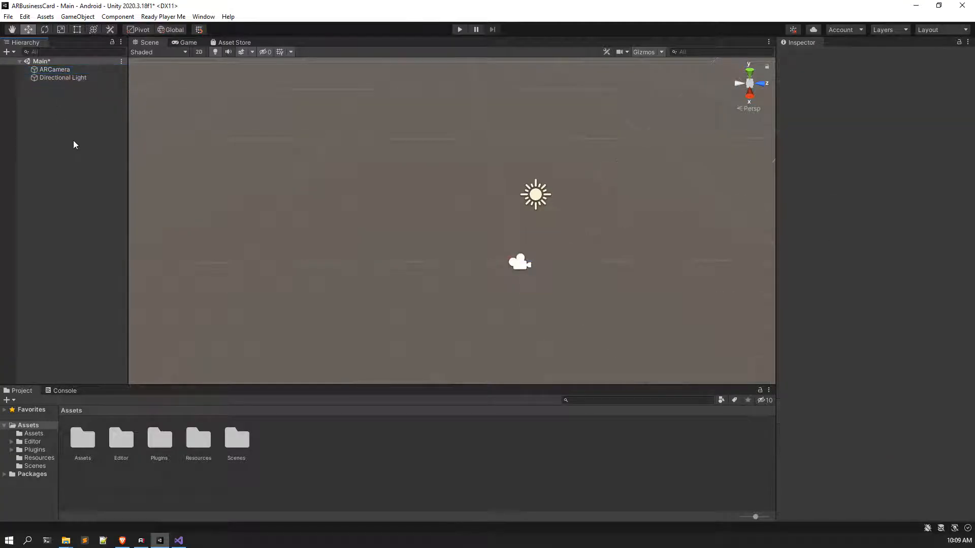
key(ctrl+s)
click(57, 70)
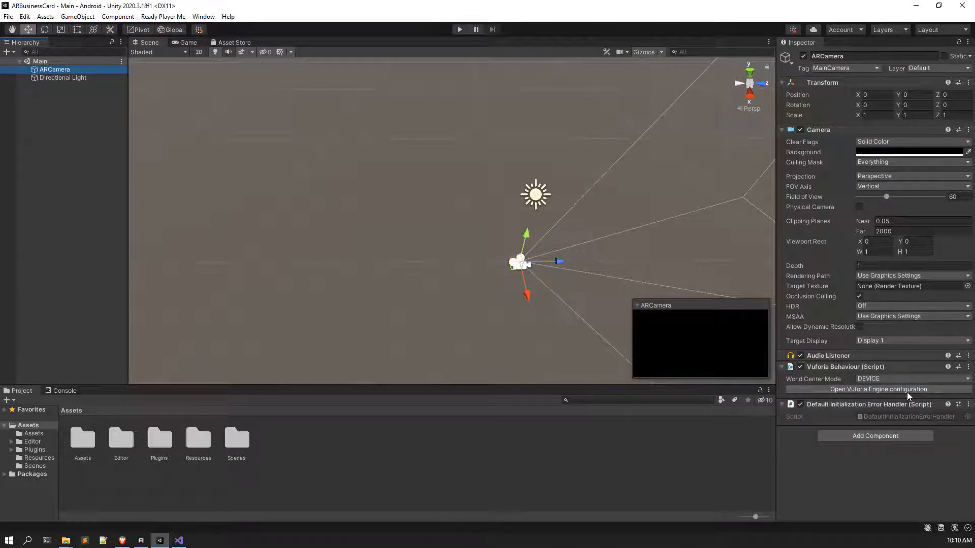
click(873, 389)
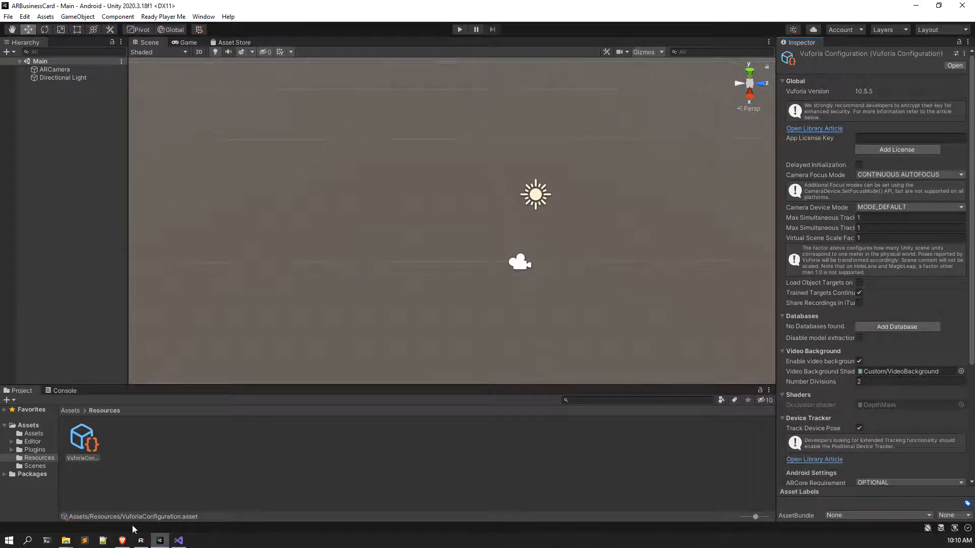
Step: Create a free Basic license key named BusinessCard, accepting the developer agreement
click(122, 540)
click(30, 6)
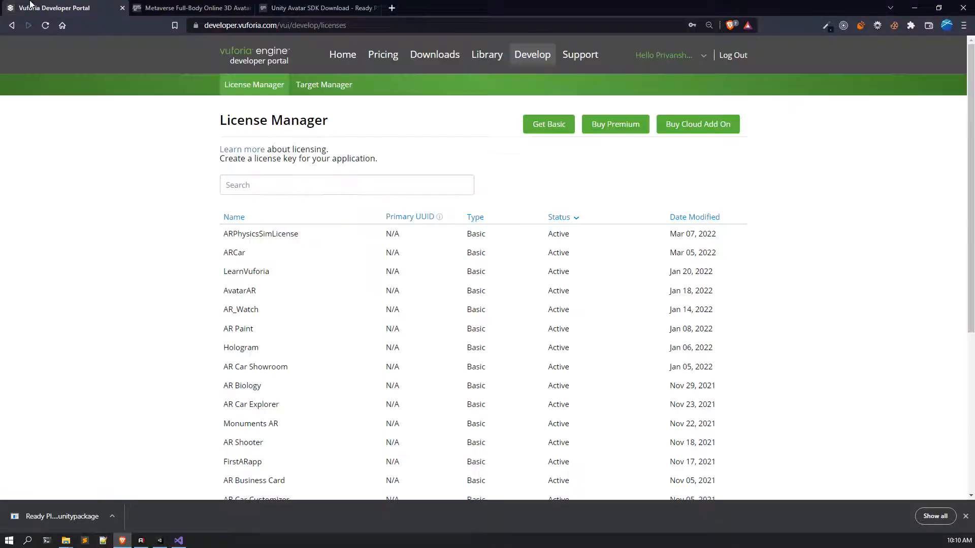
click(533, 128)
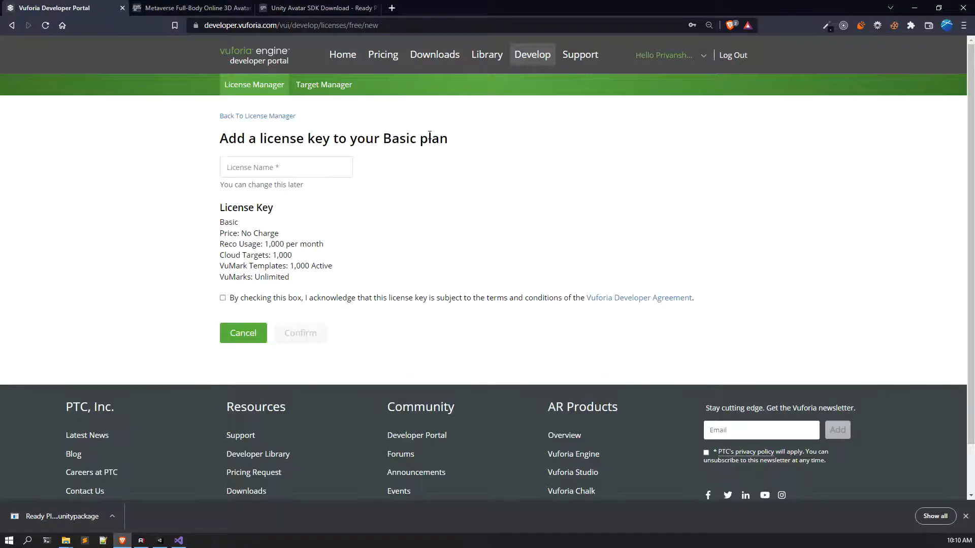
click(267, 173)
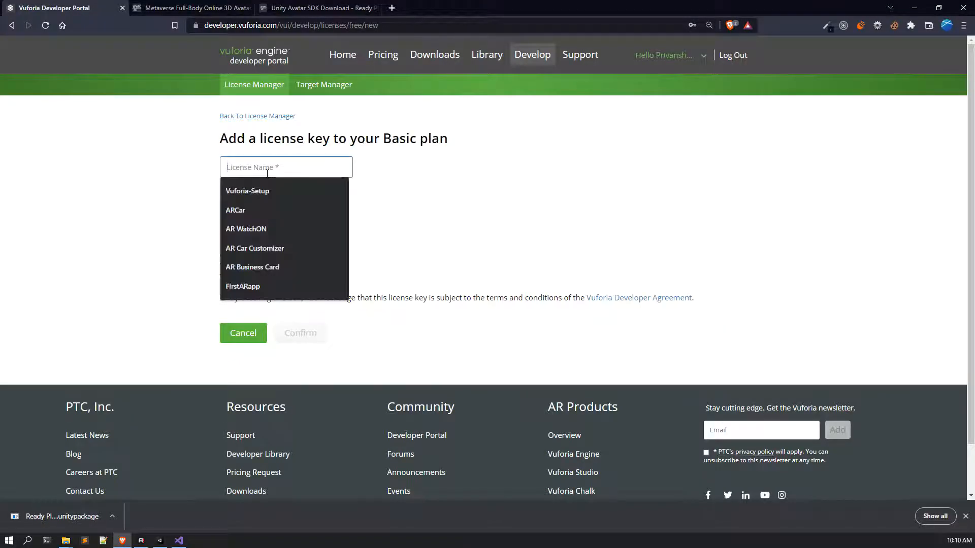
text(Bu)
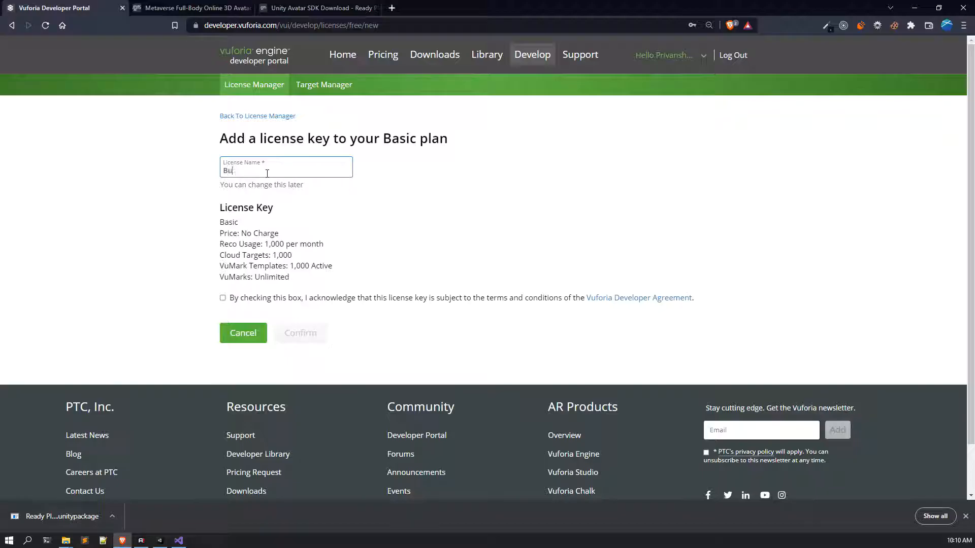
text(sinessCard)
click(222, 298)
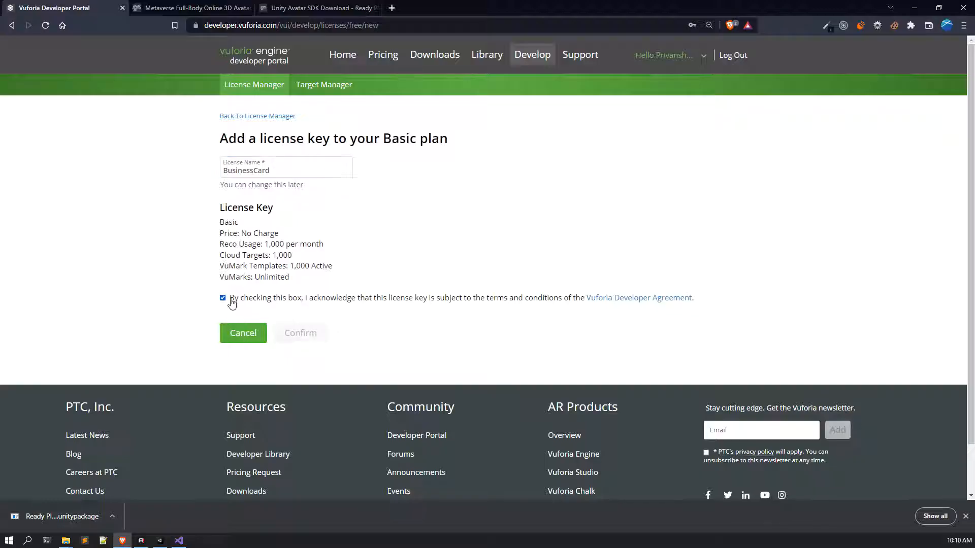
click(310, 338)
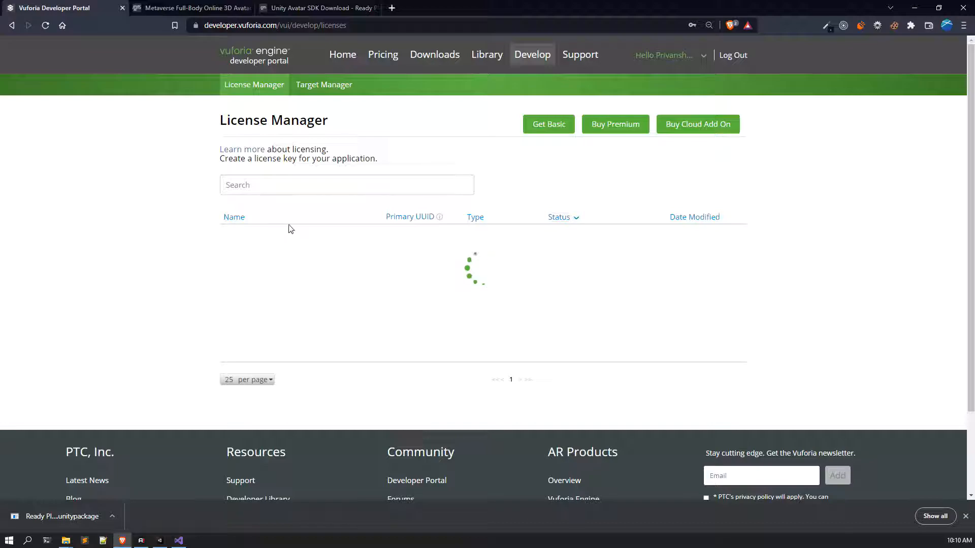
Step: Open the BusinessCard license and copy its key
click(266, 233)
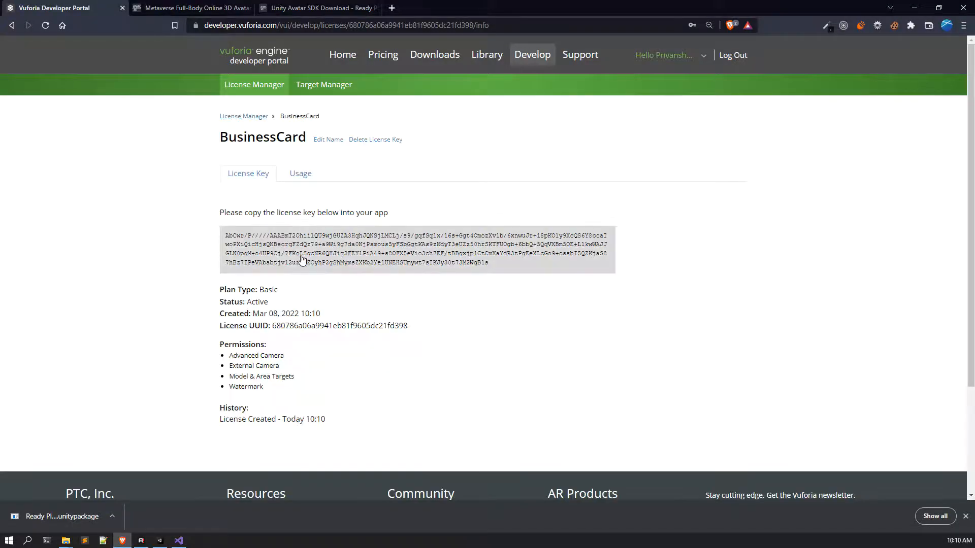
click(302, 259)
click(309, 242)
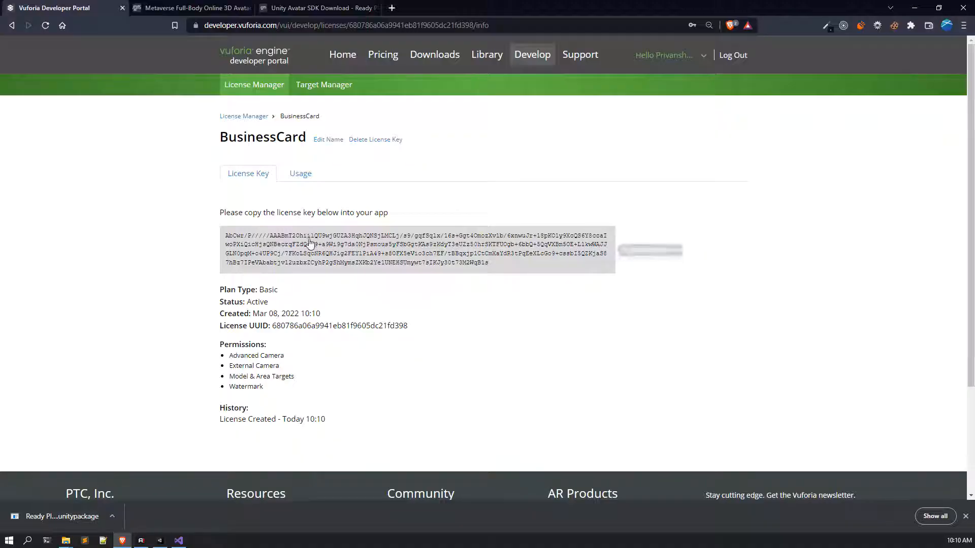
Step: Paste the BusinessCard key into Vuforia's App License Key field, then bring the browser back
click(162, 540)
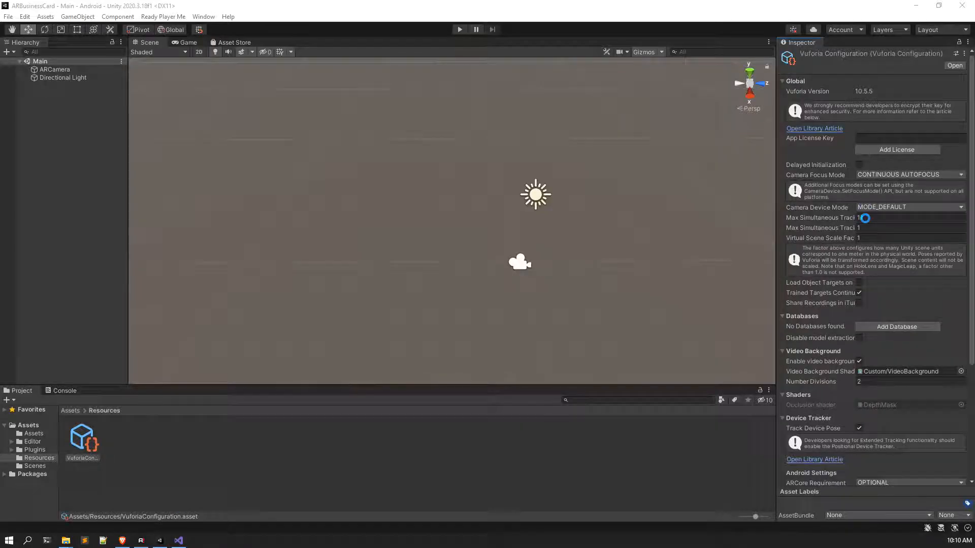
right_click(864, 138)
click(889, 169)
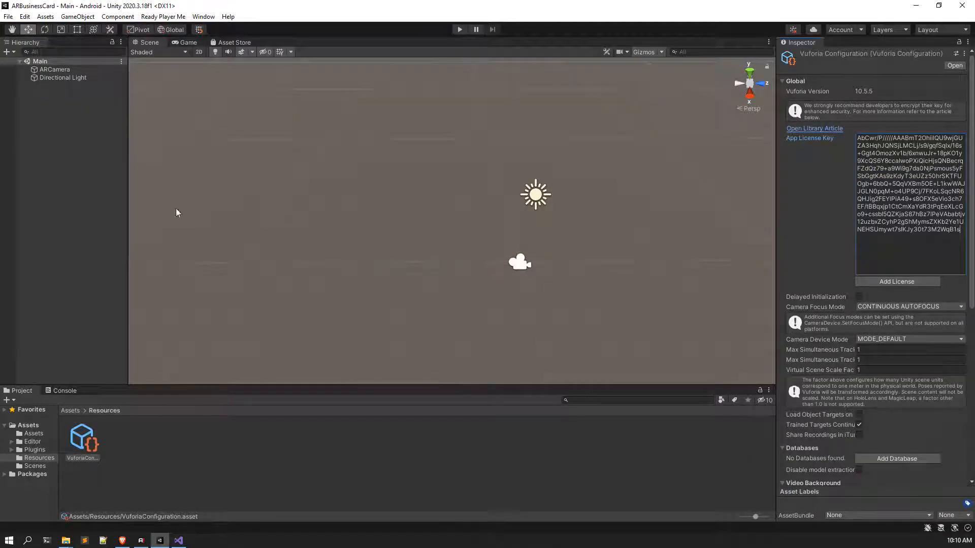
click(70, 191)
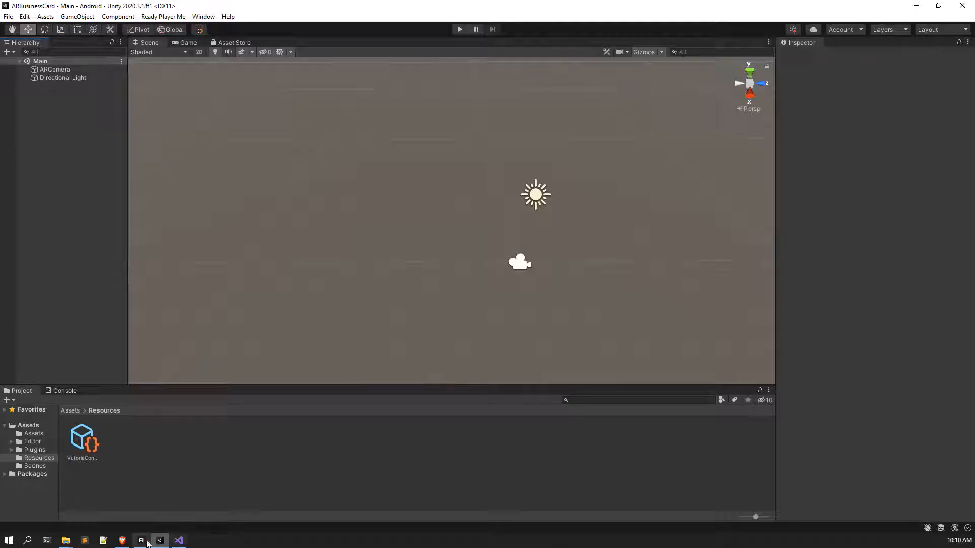
click(123, 540)
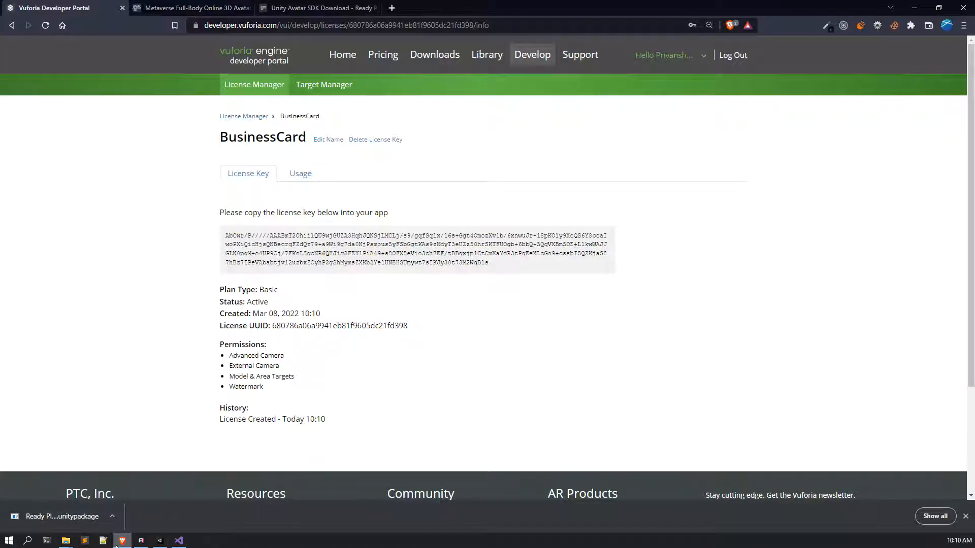
Step: From the Target Manager, add a Device-type database called BusinessCardMarkerDB
click(329, 86)
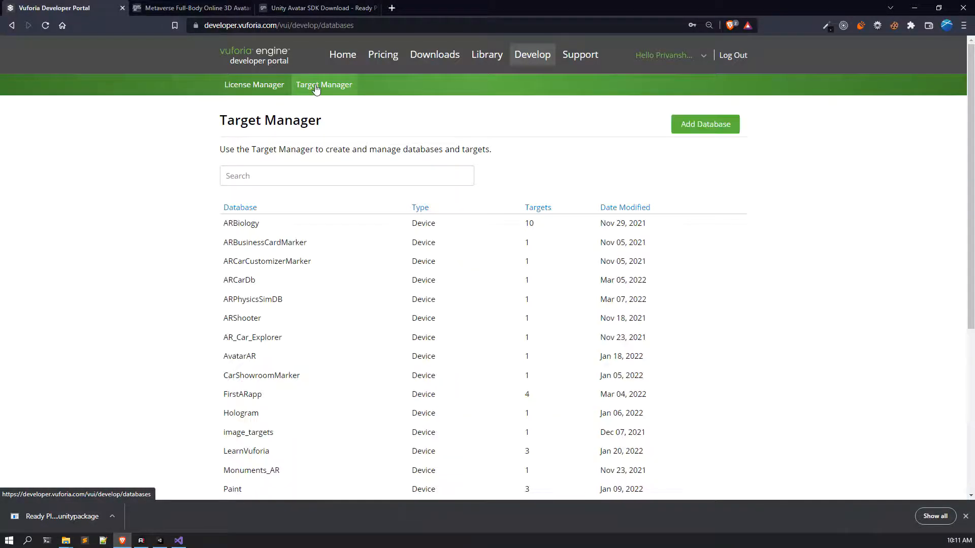
click(698, 128)
click(434, 231)
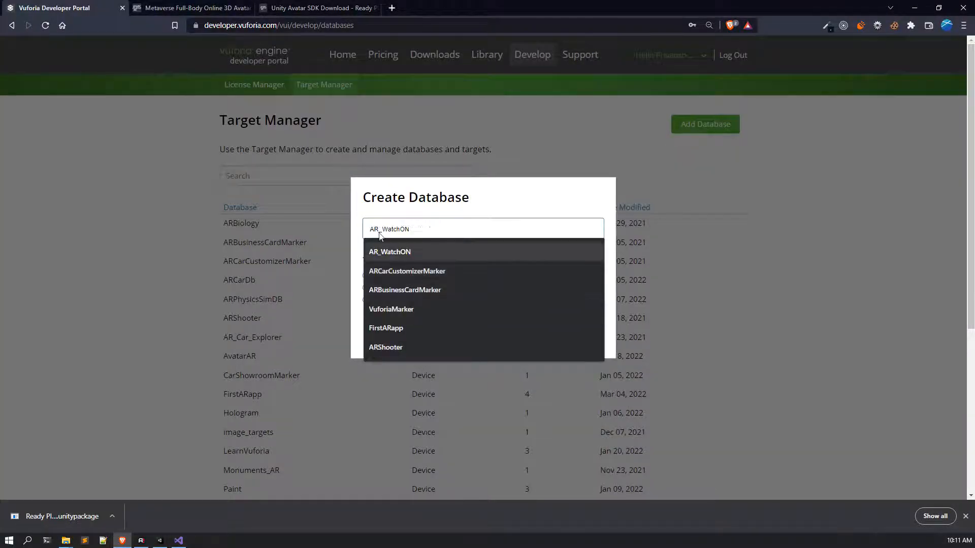
text(B)
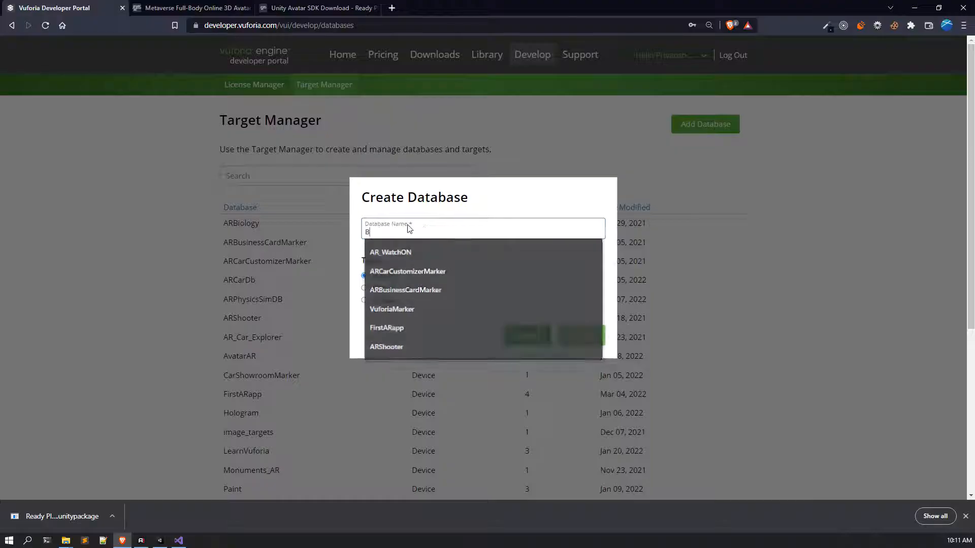
text(usinessCard,a)
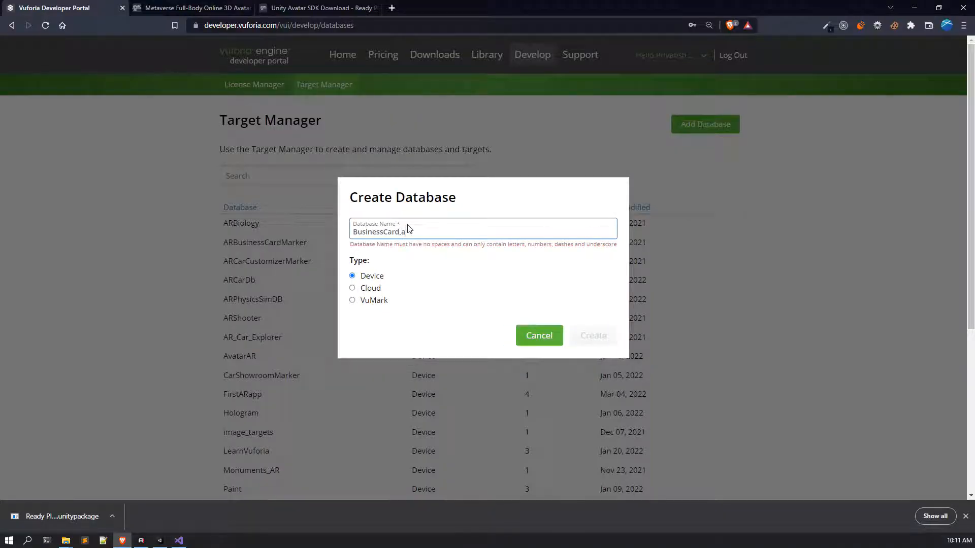
key(BackSpace)
key(BackSpace)
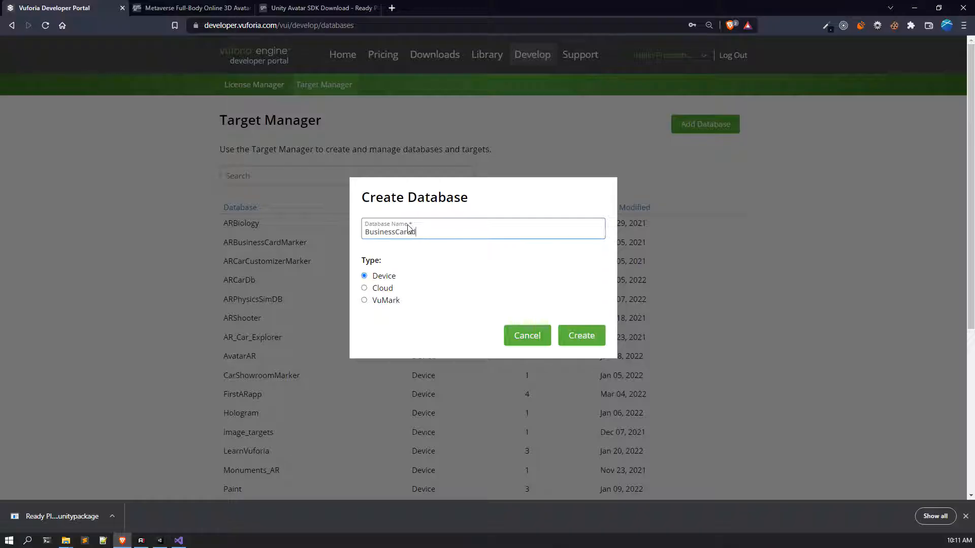
key(BackSpace)
key(BackSpace)
text(MarkerD)
click(583, 335)
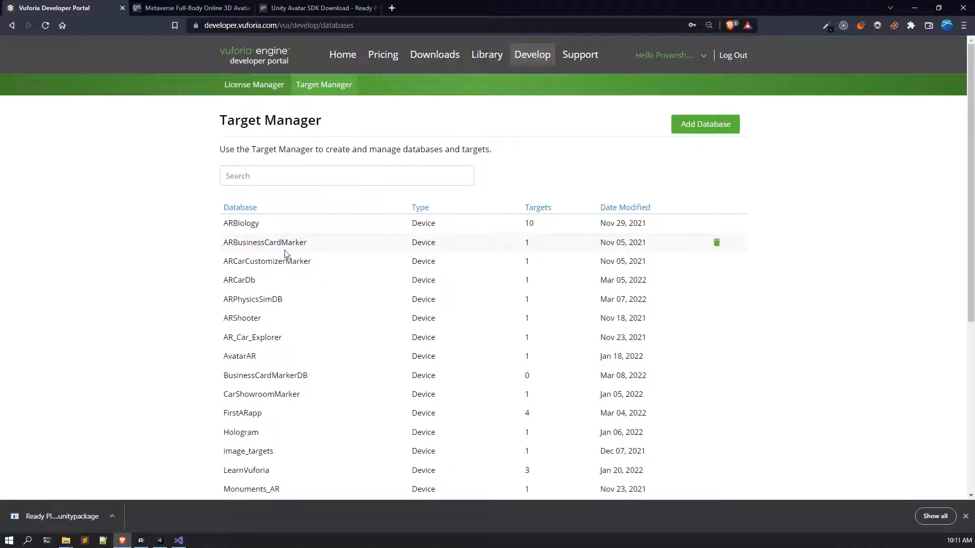
Step: Open BusinessCardMarkerDB and start a Single Image target from the business card JPG
click(308, 376)
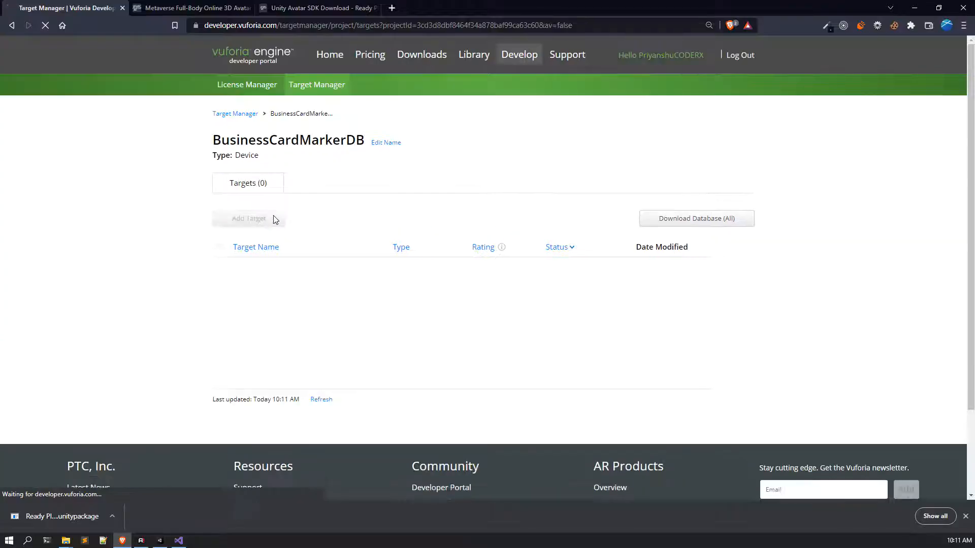
click(272, 221)
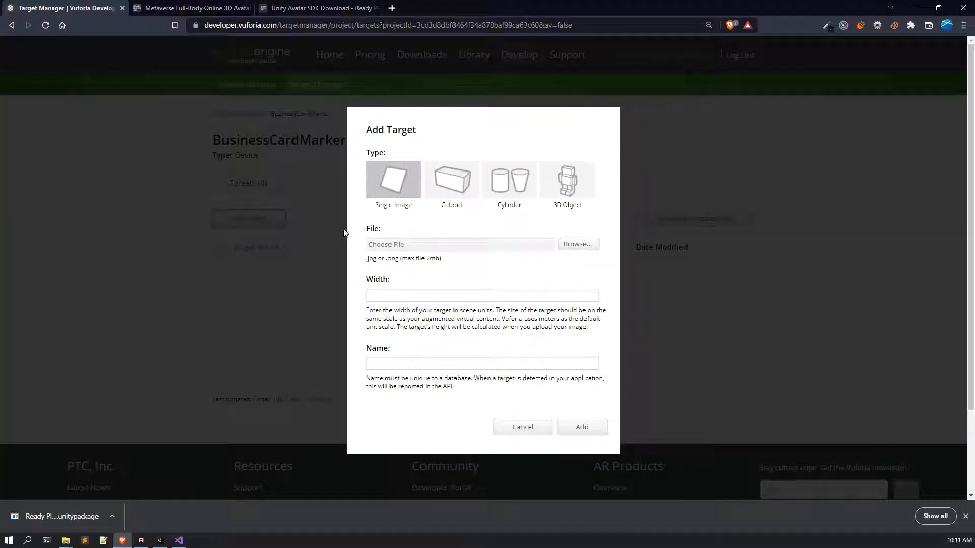
click(578, 245)
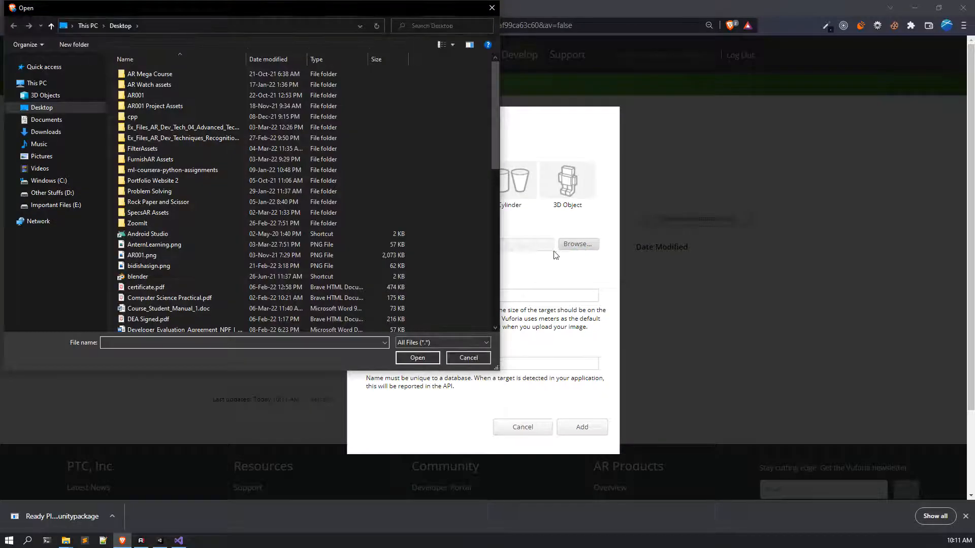
drag(494, 143, 488, 273)
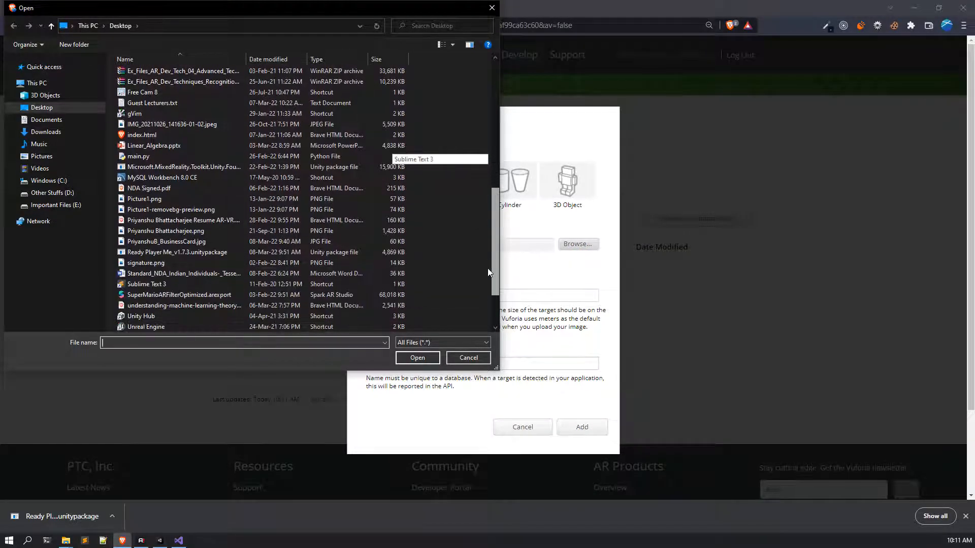
click(194, 240)
click(412, 358)
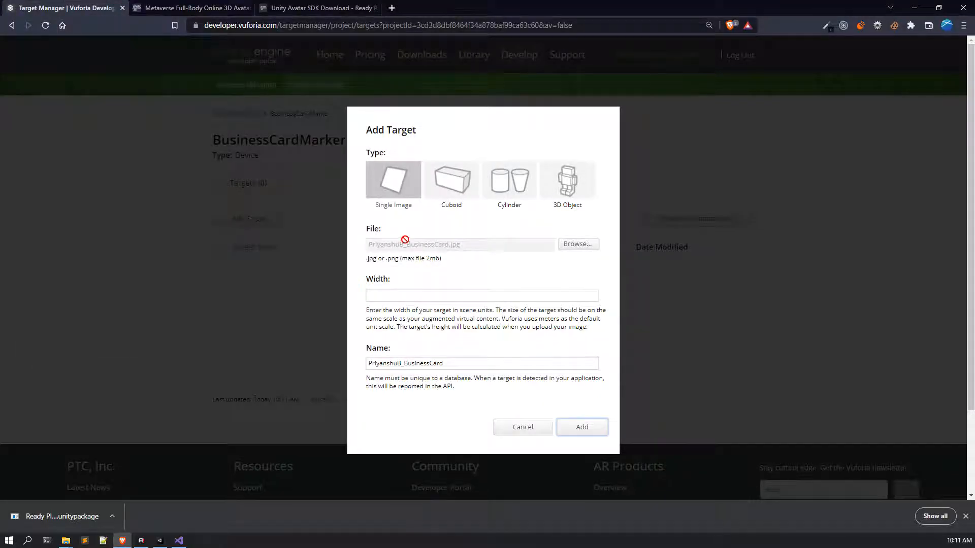
Step: Set the target width to 6, keep the default name, and add the target
click(438, 296)
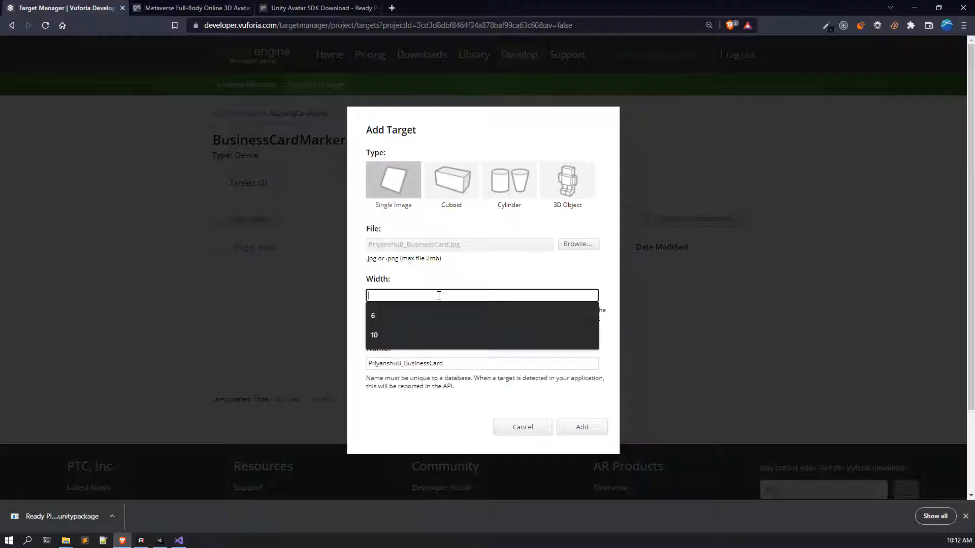
click(414, 317)
click(457, 365)
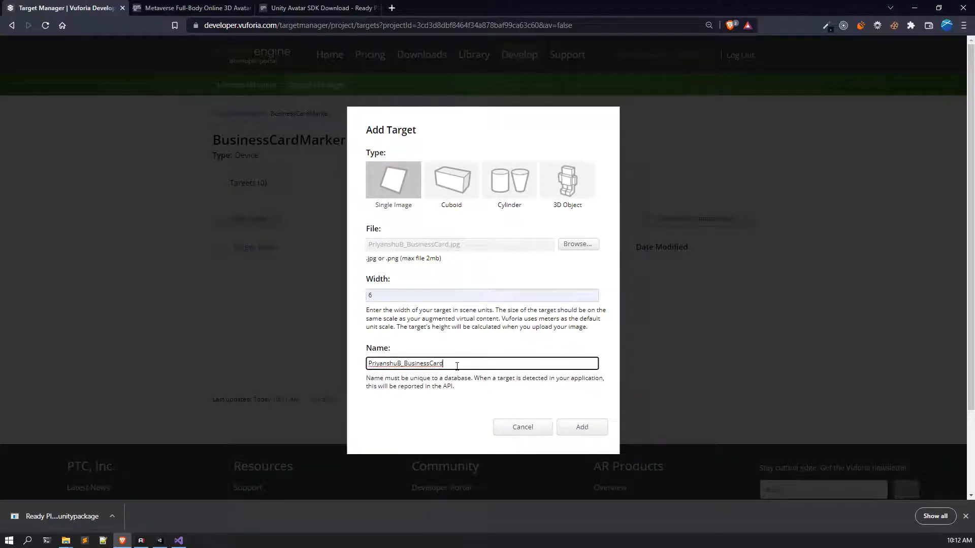
click(455, 332)
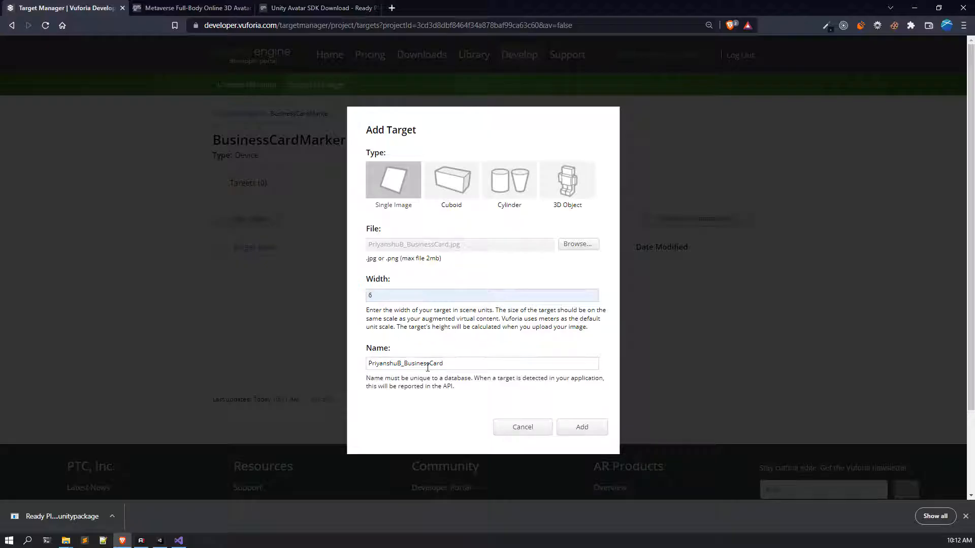
click(583, 432)
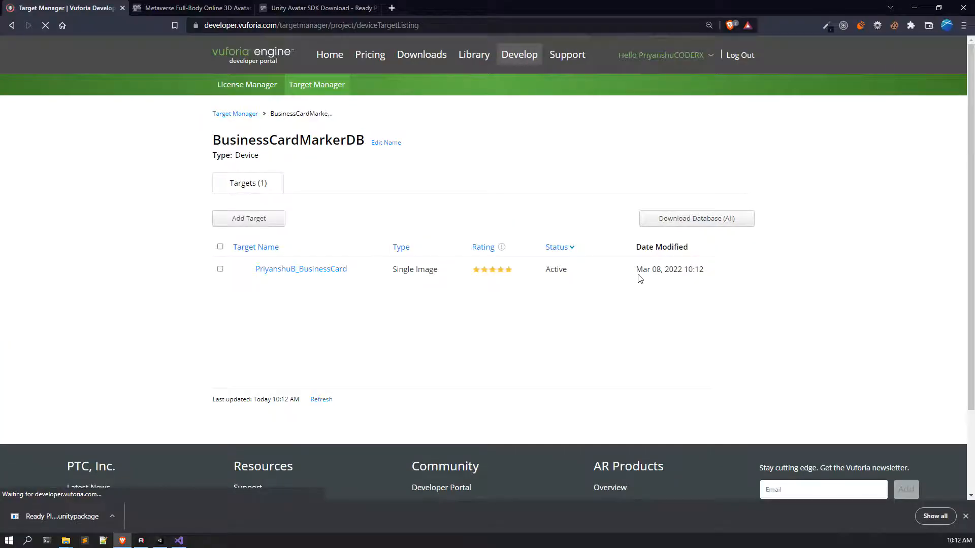
Step: Download the BusinessCardMarkerDB database as a Unity package to the Desktop
click(692, 219)
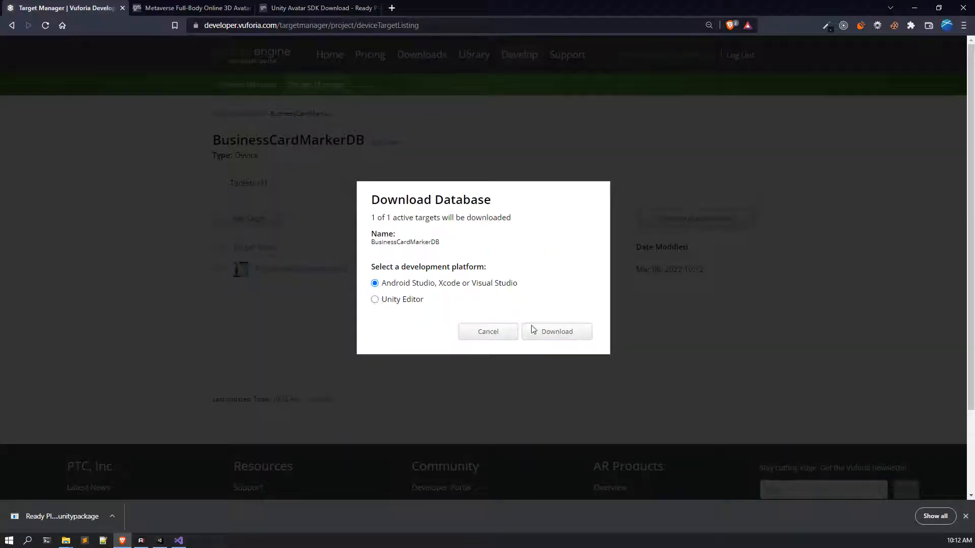
click(495, 333)
click(682, 216)
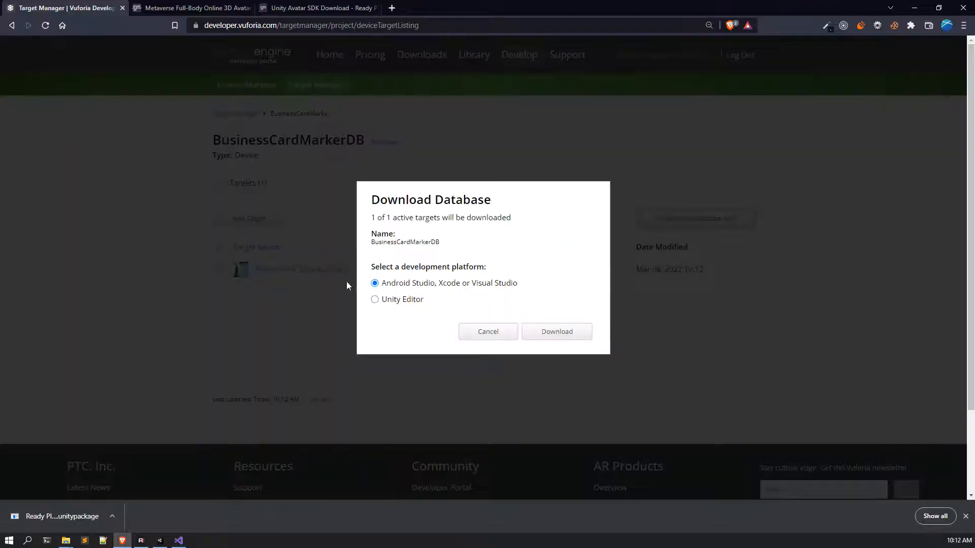
click(567, 335)
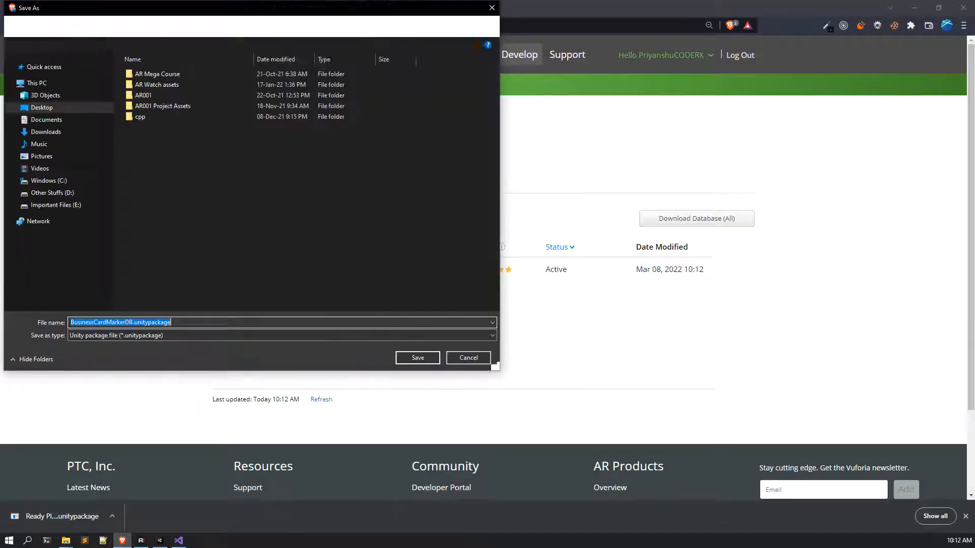
click(66, 108)
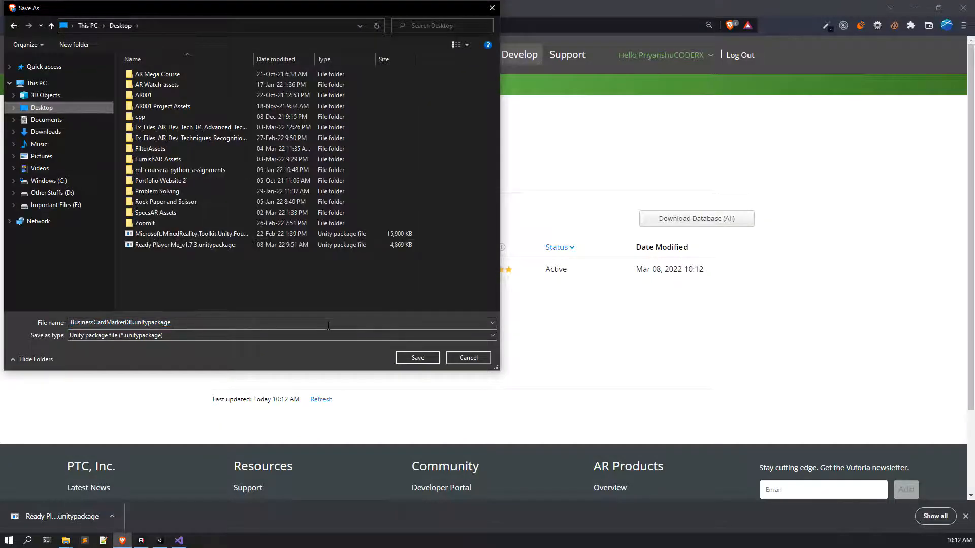
click(399, 356)
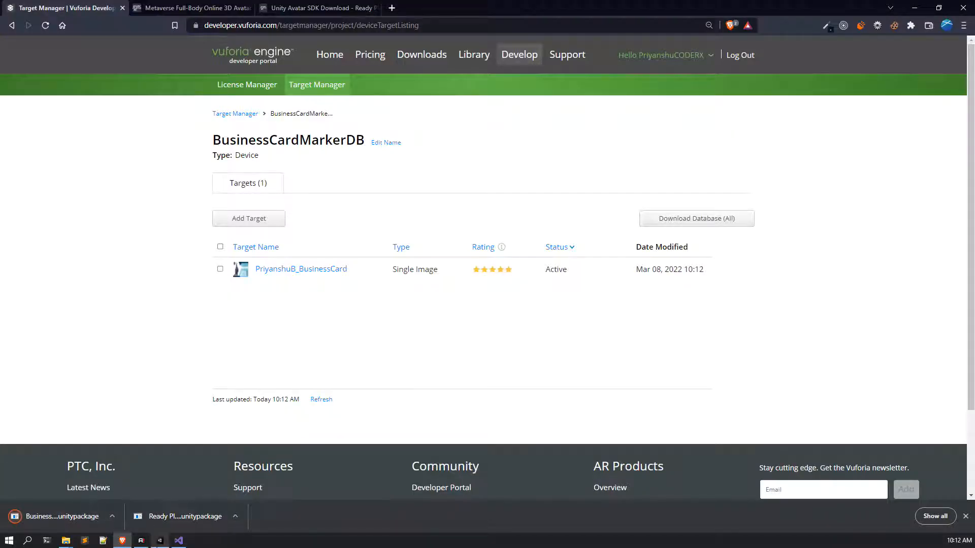
Step: Import BusinessCardMarkerDB.unitypackage into the Unity project and show the top-level Assets folder
mouse_move(159, 543)
click(183, 500)
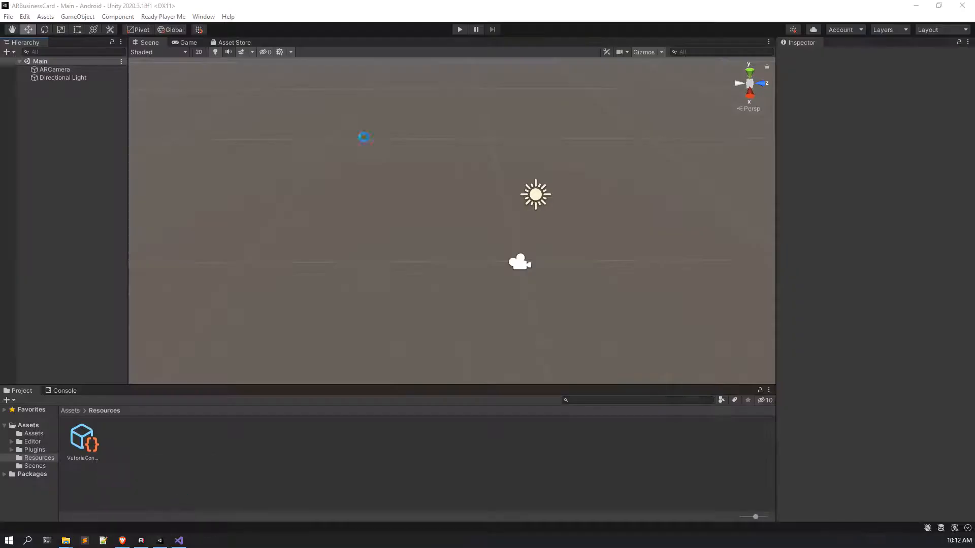
double_click(338, 6)
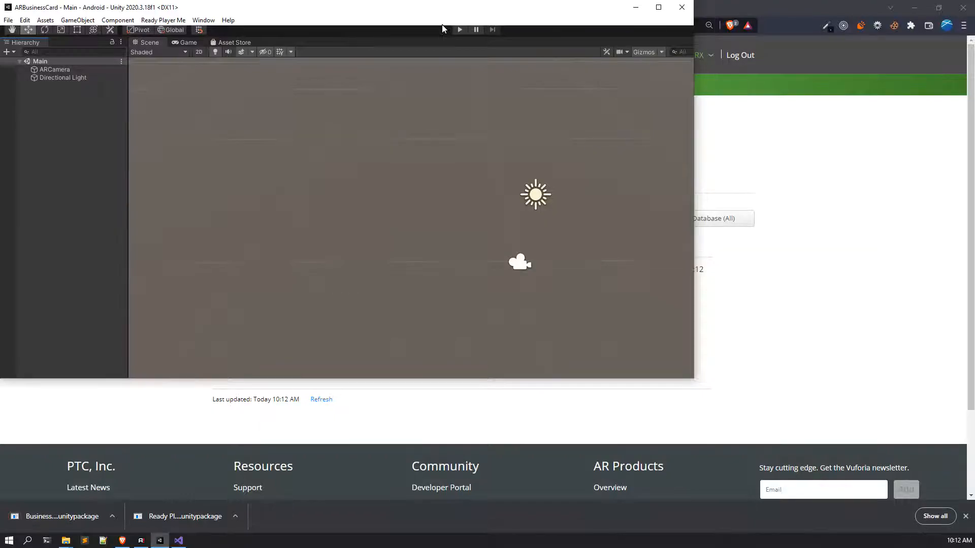
drag(336, 12, 439, 40)
drag(79, 518, 141, 300)
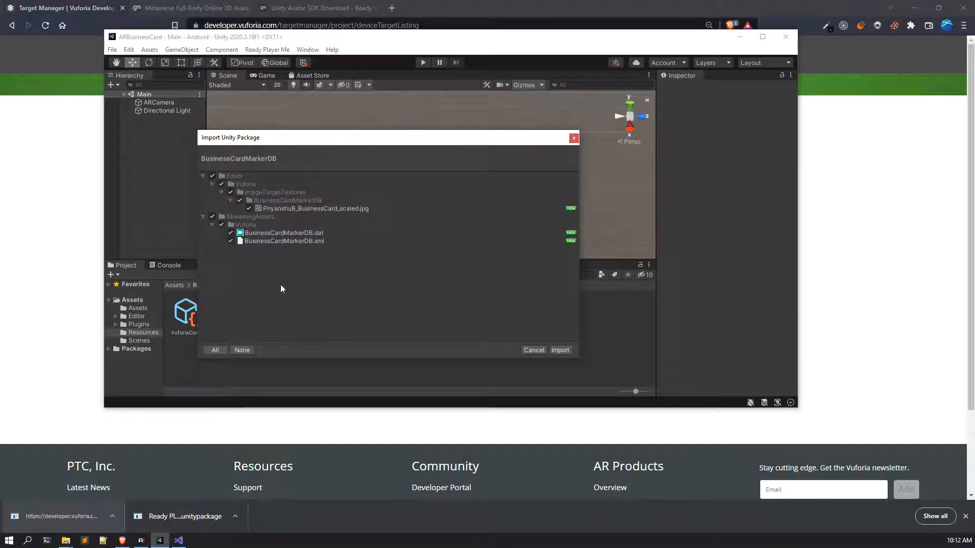
click(561, 351)
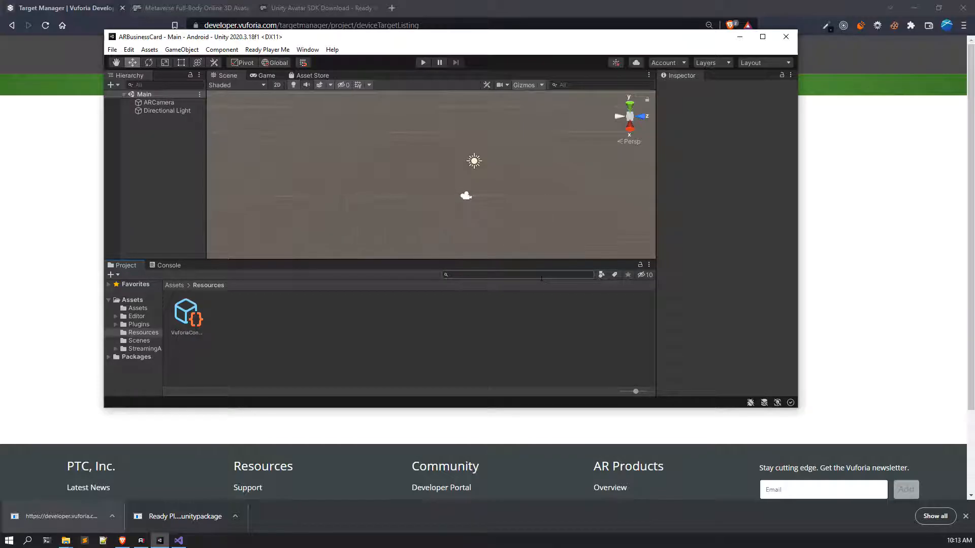
click(174, 285)
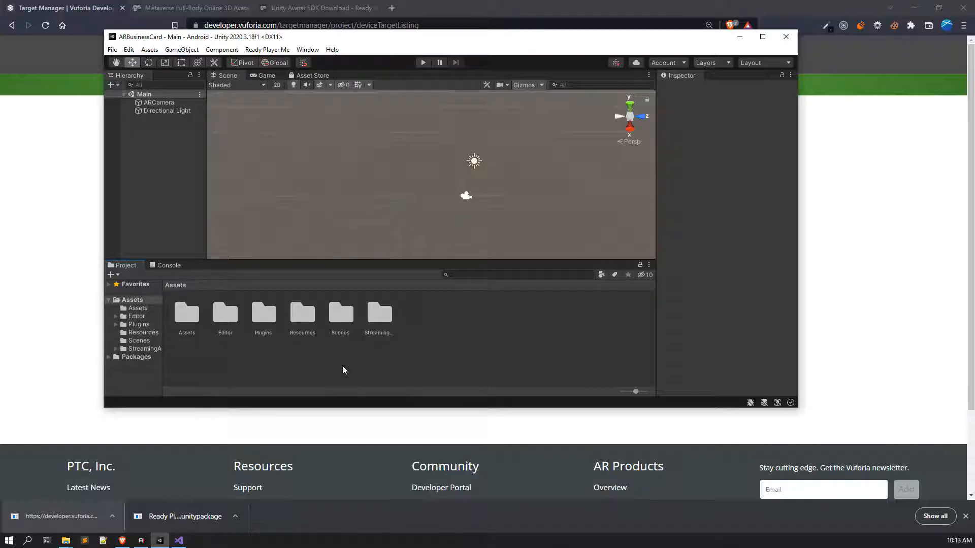
click(763, 36)
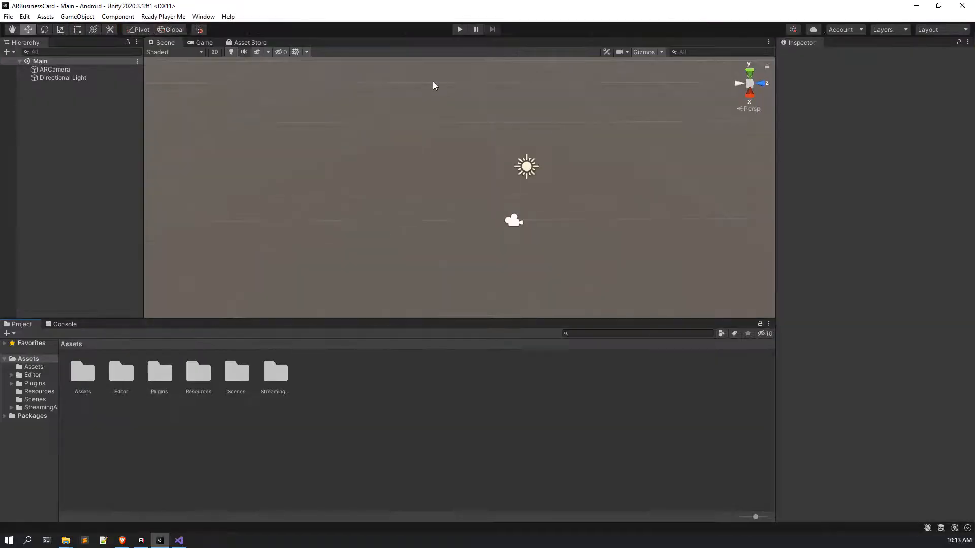
Step: Add a Vuforia Image Target to the scene and frame it in the scene view
right_click(89, 111)
click(63, 122)
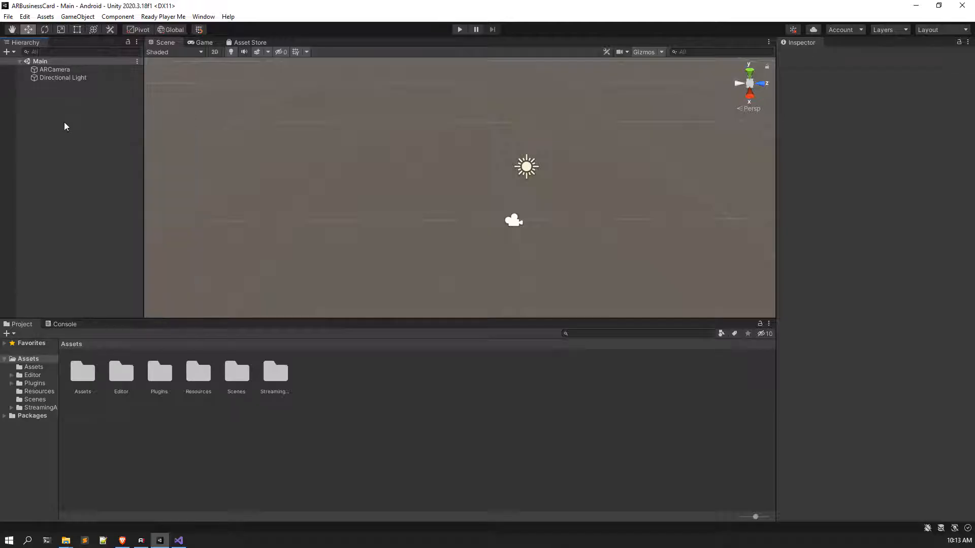
right_click(62, 96)
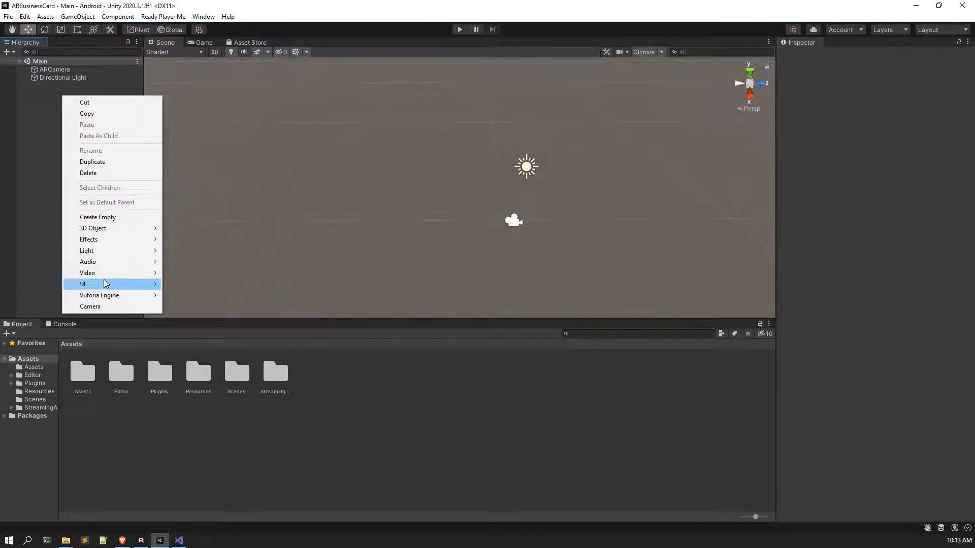
mouse_move(106, 297)
click(218, 307)
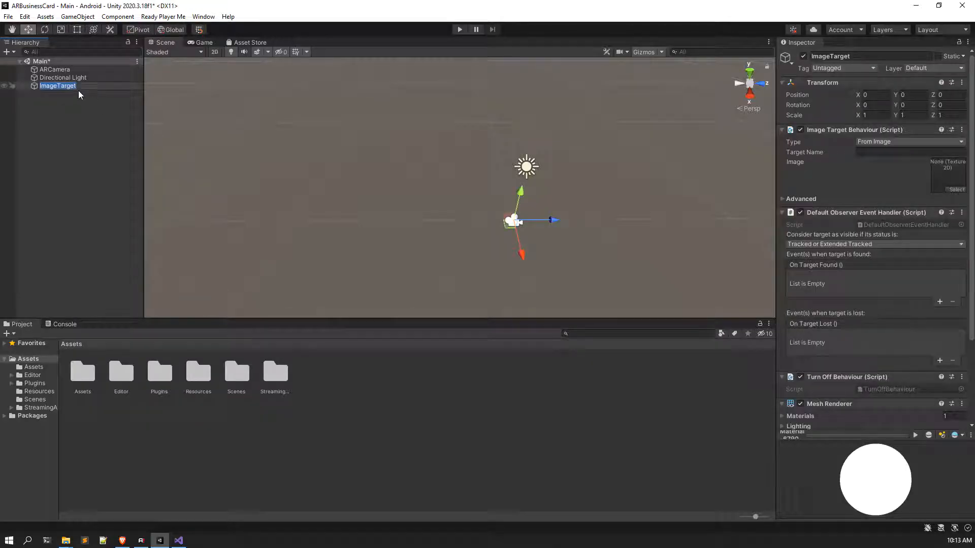
double_click(65, 86)
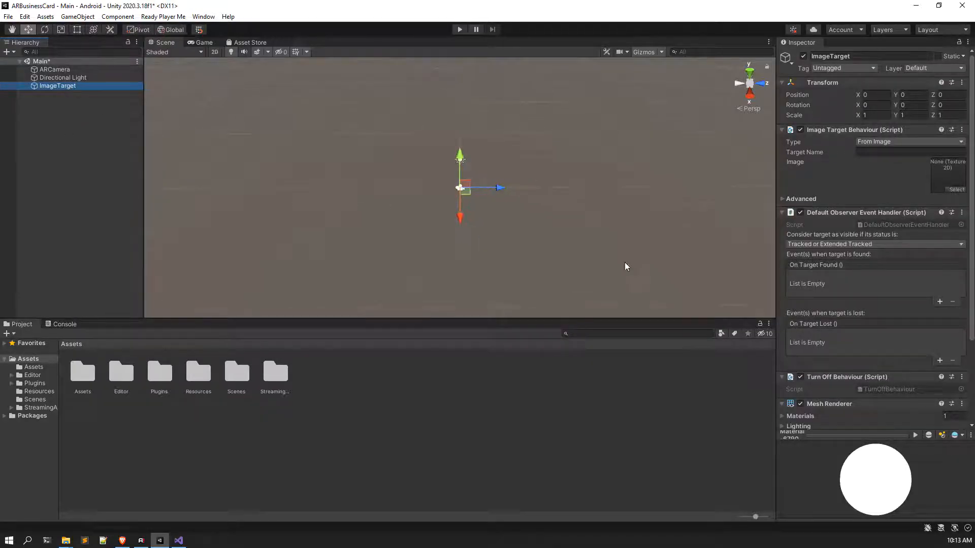
Step: Set the ImageTarget type to From Database with BusinessCardMarkerDB
click(876, 143)
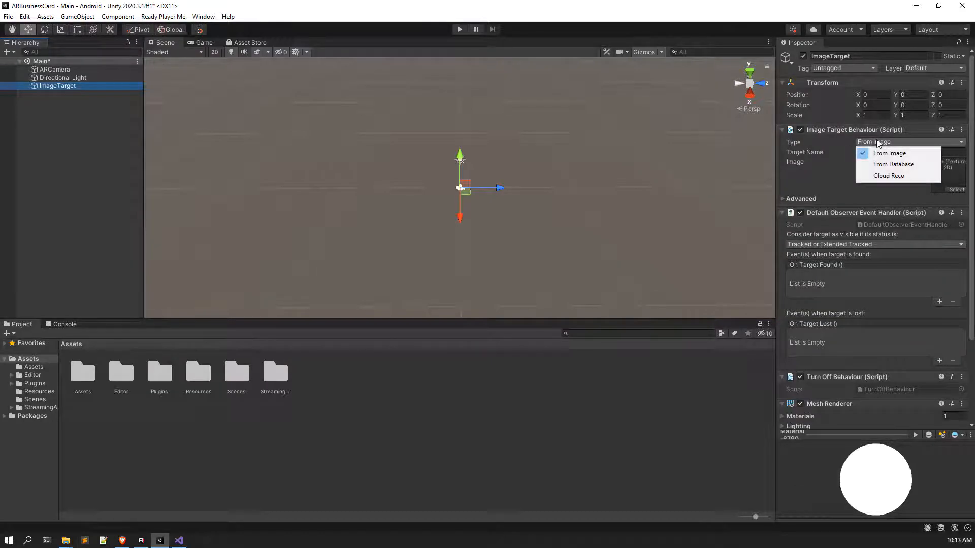
click(874, 165)
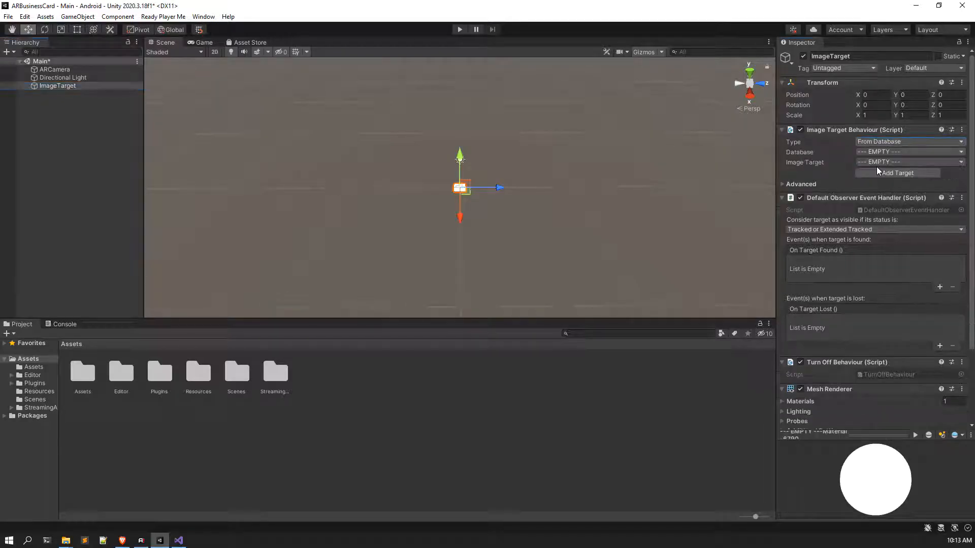
click(883, 151)
click(888, 175)
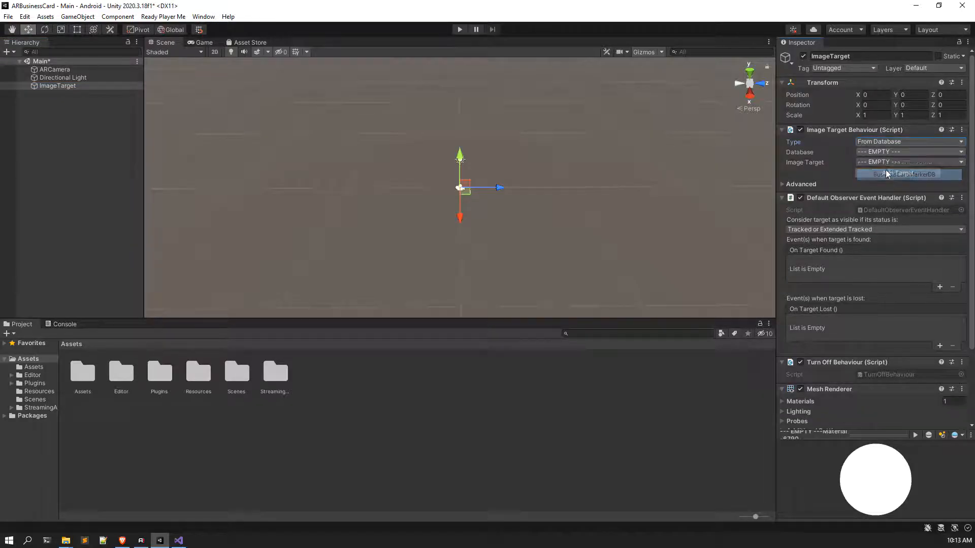
Step: Orbit, pan and zoom the scene view to inspect the business card target
scroll(445, 186, up, 3)
alt+drag(404, 208, 562, 285)
alt+drag(414, 207, 463, 218)
scroll(457, 203, up, 5)
scroll(472, 198, down, 4)
scroll(469, 213, up, 1)
middle_drag(467, 184, 464, 206)
alt+drag(498, 187, 493, 199)
middle_drag(484, 154, 483, 204)
scroll(479, 185, up, 1)
alt+drag(483, 204, 488, 197)
Step: Save the scene, then set all eight icon textures in Assets/Assets to Sprite (2D and UI) and apply
click(28, 117)
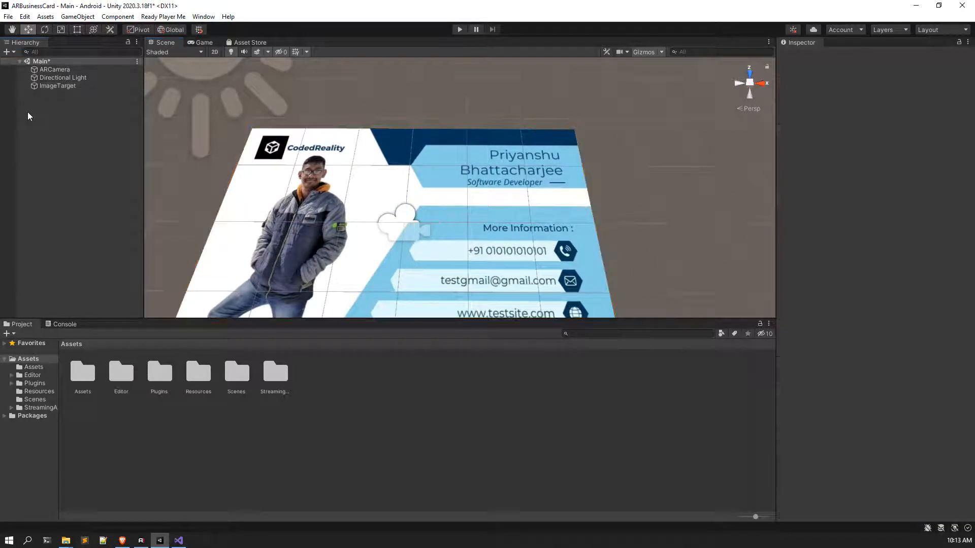
key(ctrl+s)
double_click(84, 380)
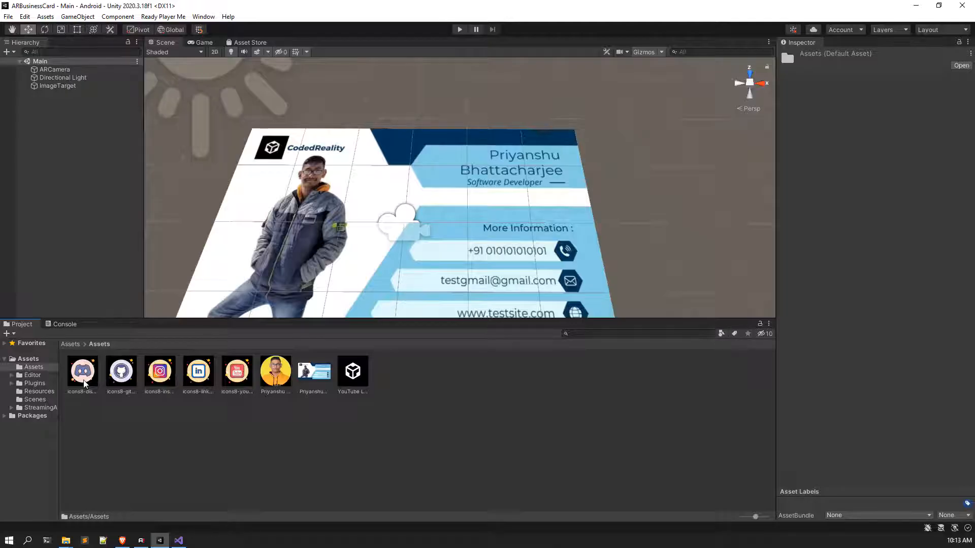
click(84, 378)
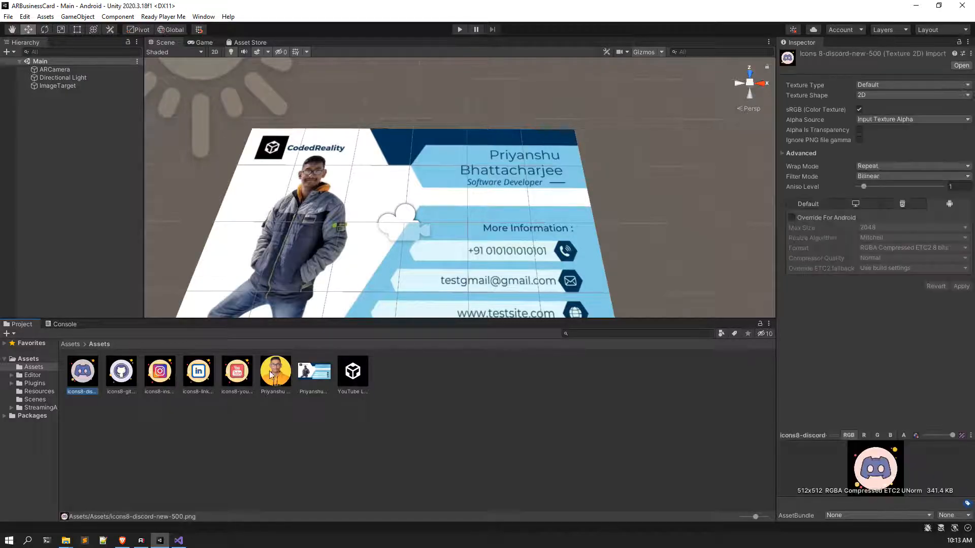
shift+click(355, 379)
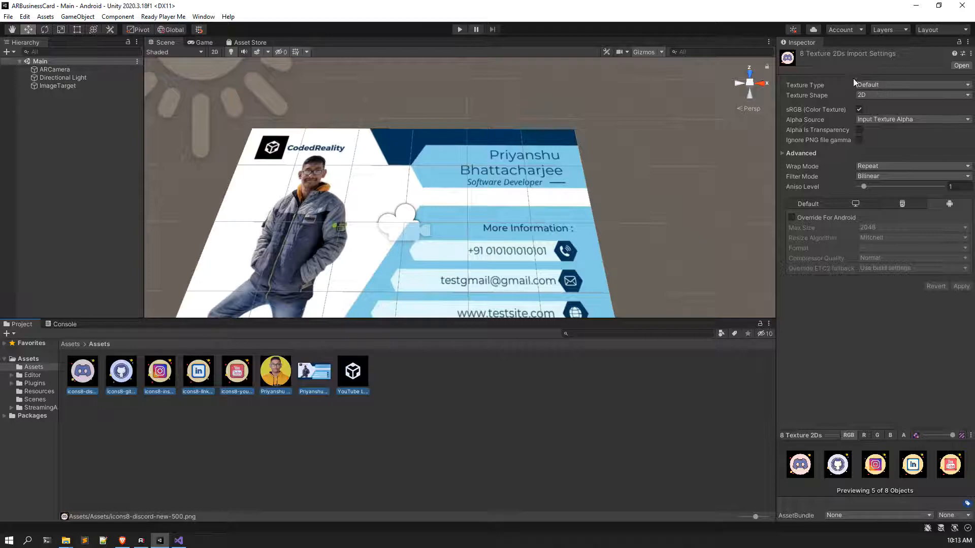
click(870, 85)
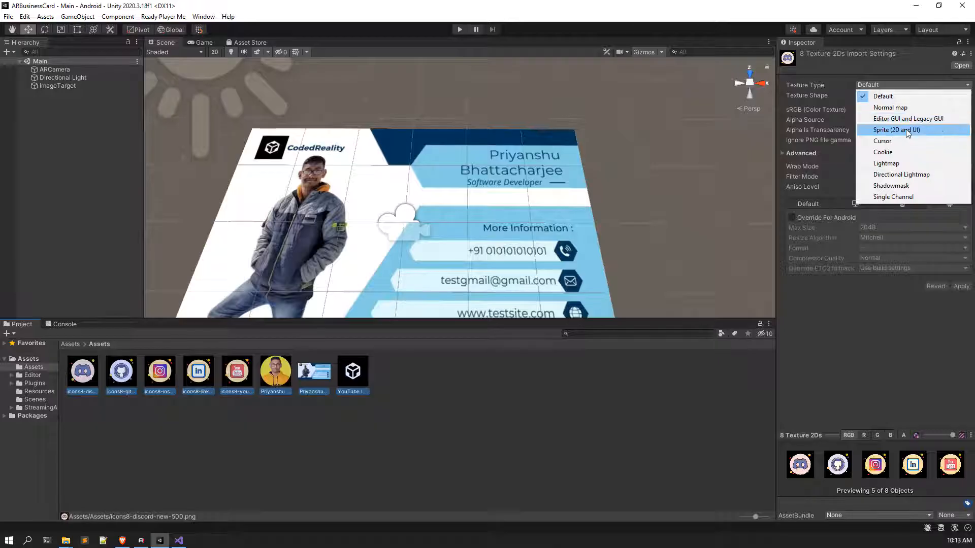
click(899, 85)
click(900, 85)
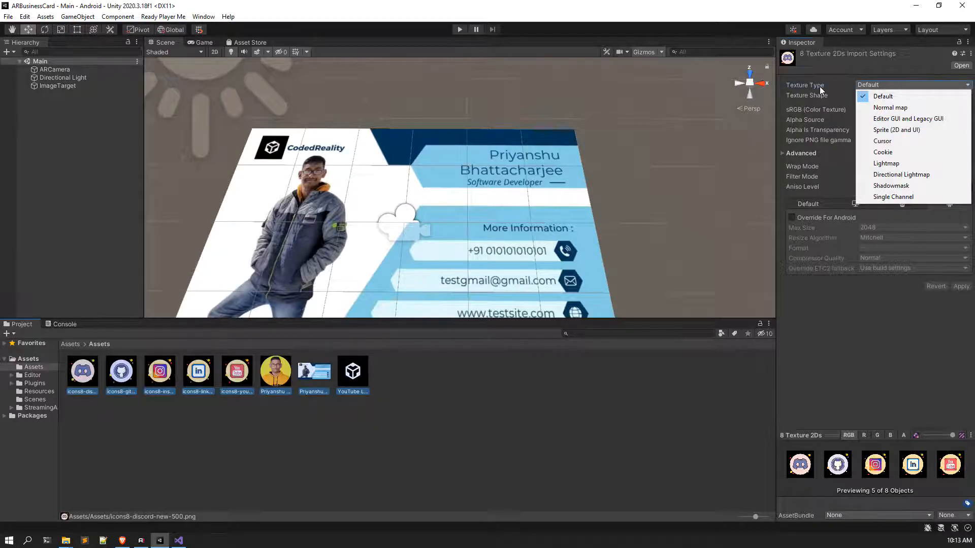
click(912, 131)
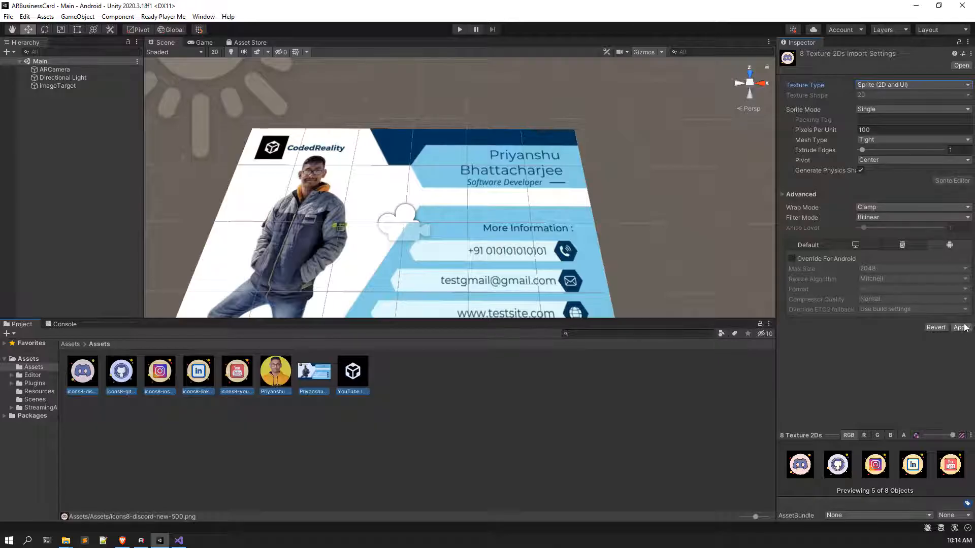
click(962, 328)
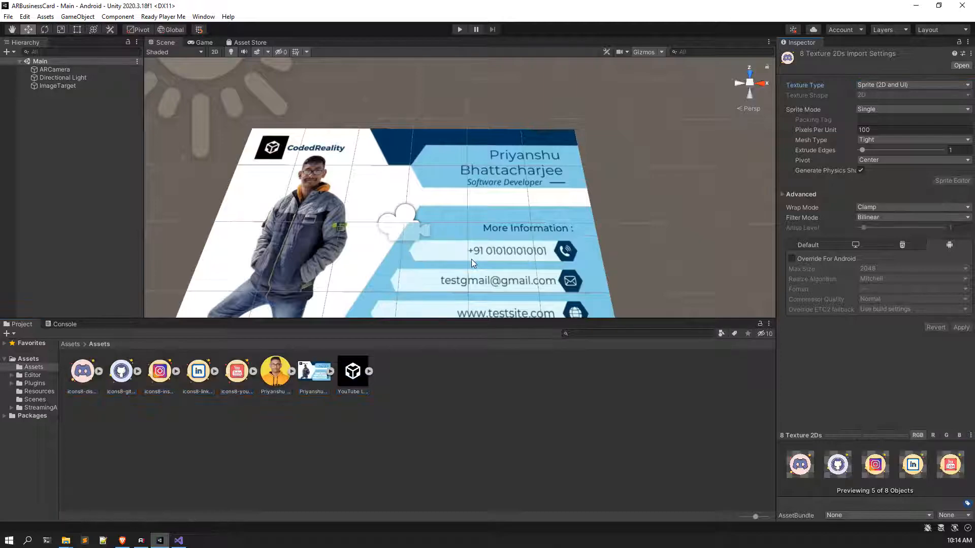
Step: View the business card head-on, return to the top-level Assets folder, and check the Ready Player Me menu
click(483, 363)
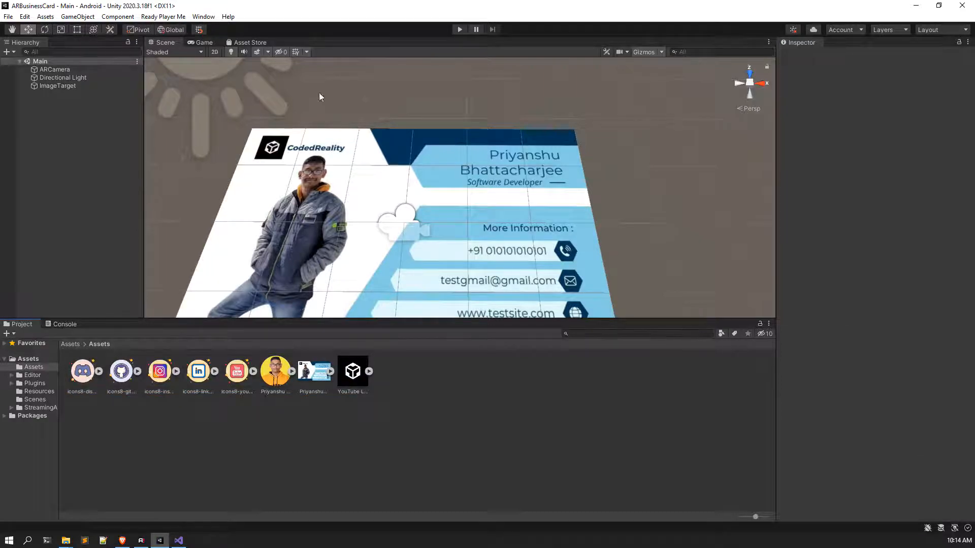
right_drag(322, 99, 333, 133)
scroll(333, 133, down, 5)
scroll(404, 162, up, 3)
right_drag(405, 164, 391, 170)
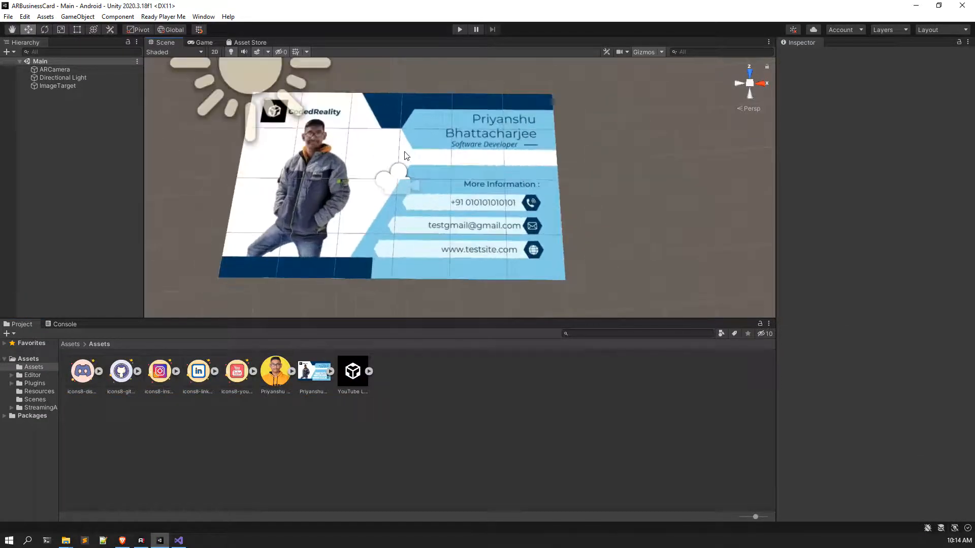
click(71, 344)
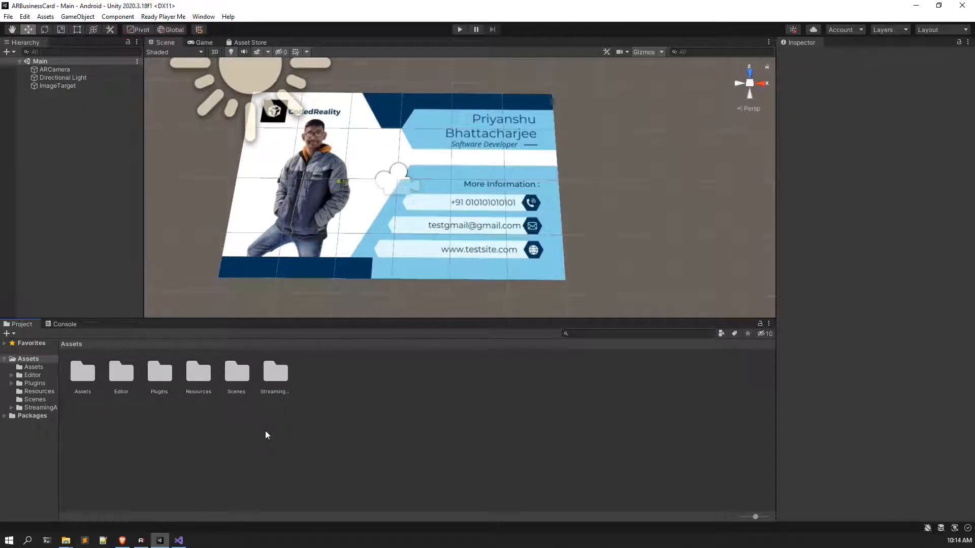
click(163, 16)
click(93, 206)
Step: Open the Ready Player Me Avatar Loader window, shift it left, and bring the browser forward
click(168, 16)
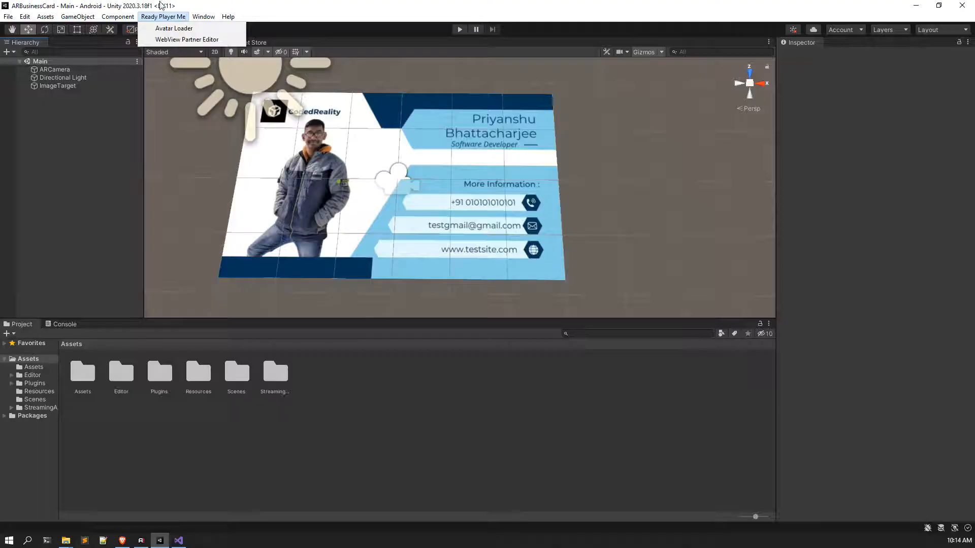
key(Right)
mouse_move(167, 16)
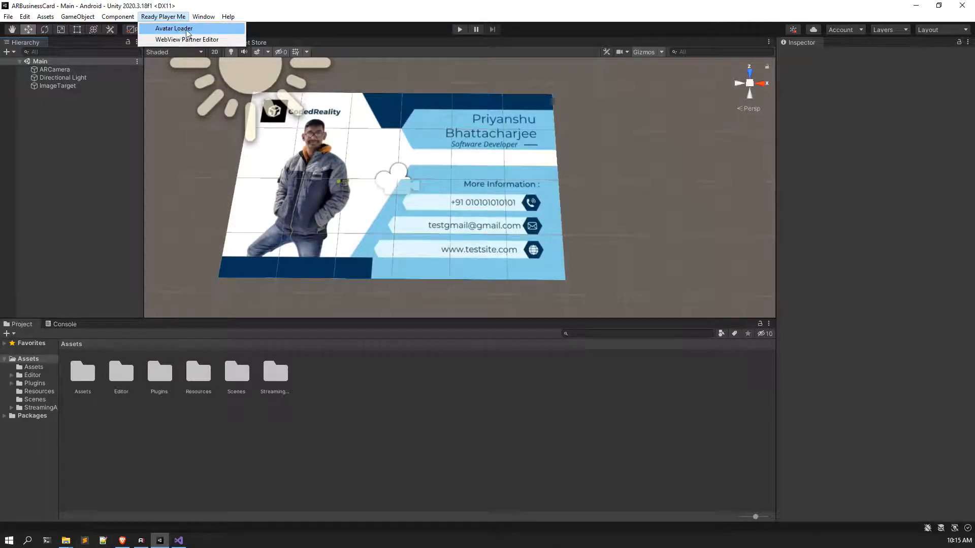
click(186, 32)
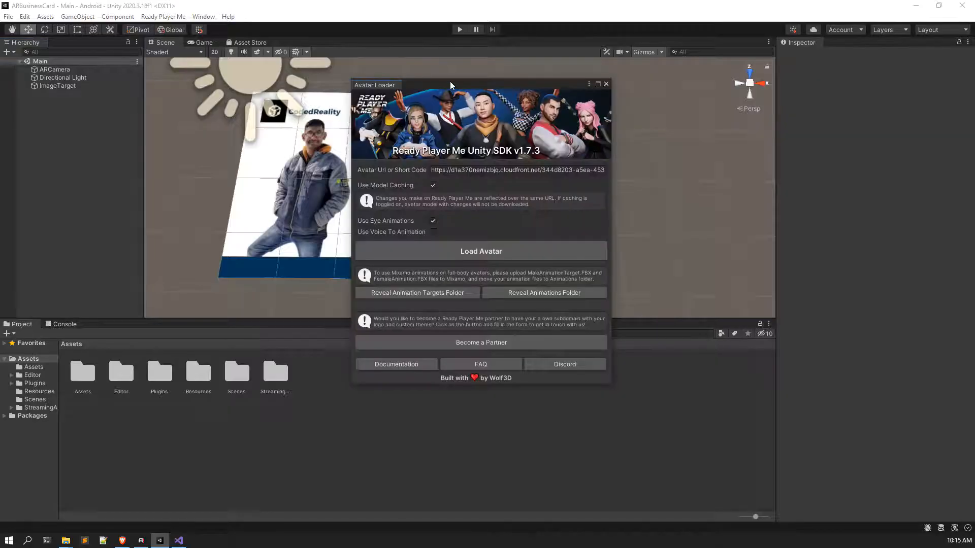
drag(433, 88, 354, 91)
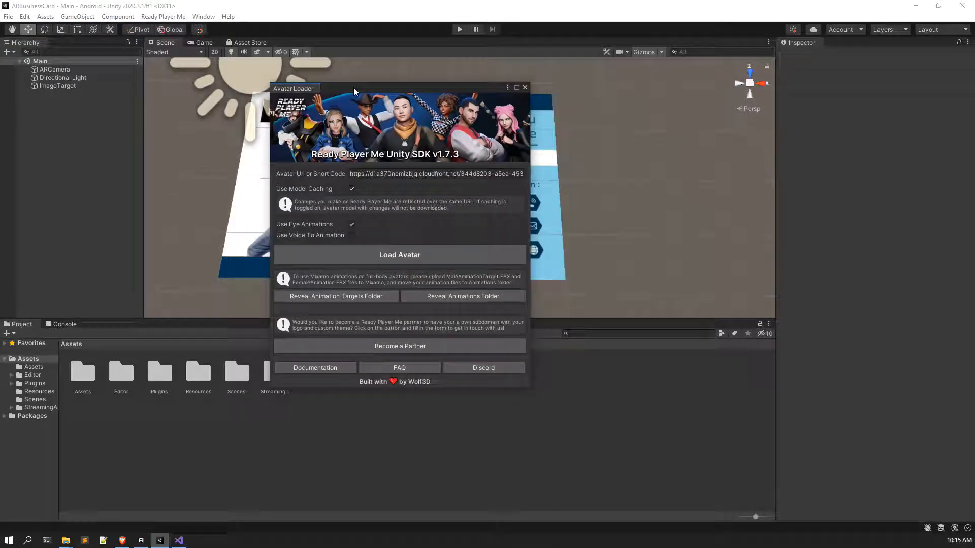
click(122, 540)
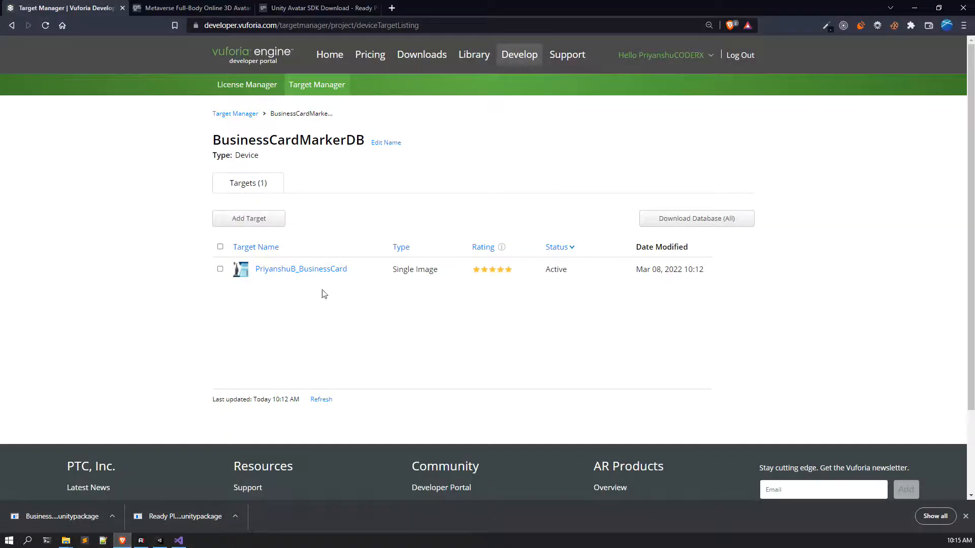
Step: From the avatar hub, copy the blue-suited second avatar's .glb URL and return to Unity
click(319, 8)
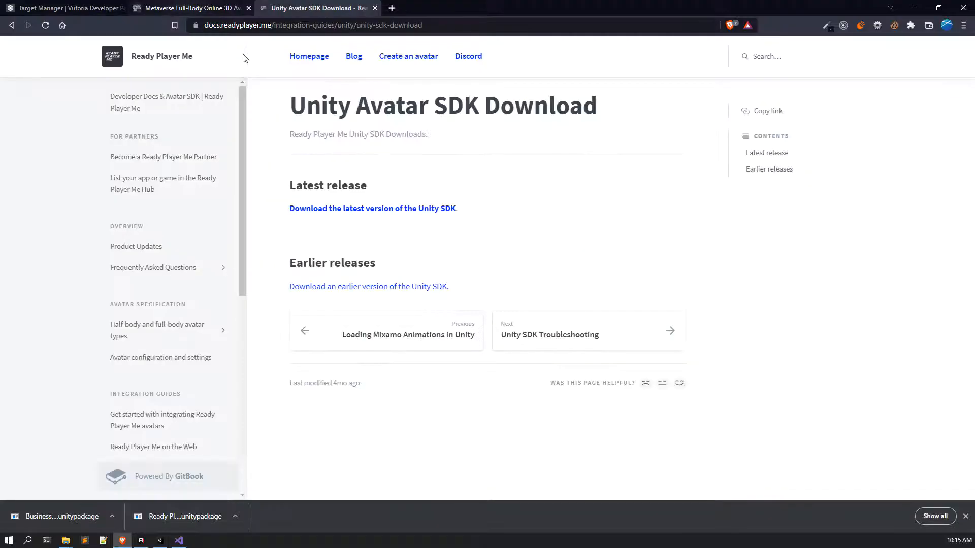
click(197, 8)
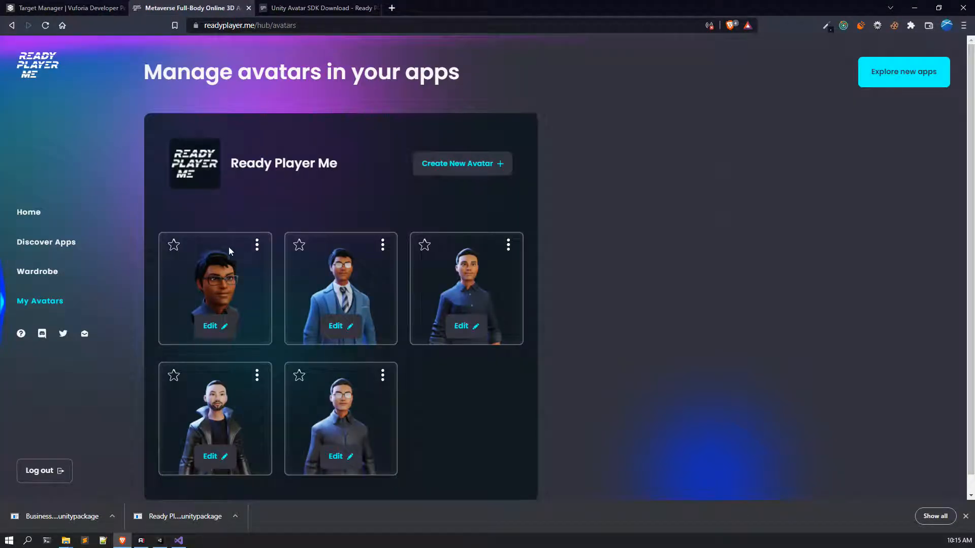
click(382, 247)
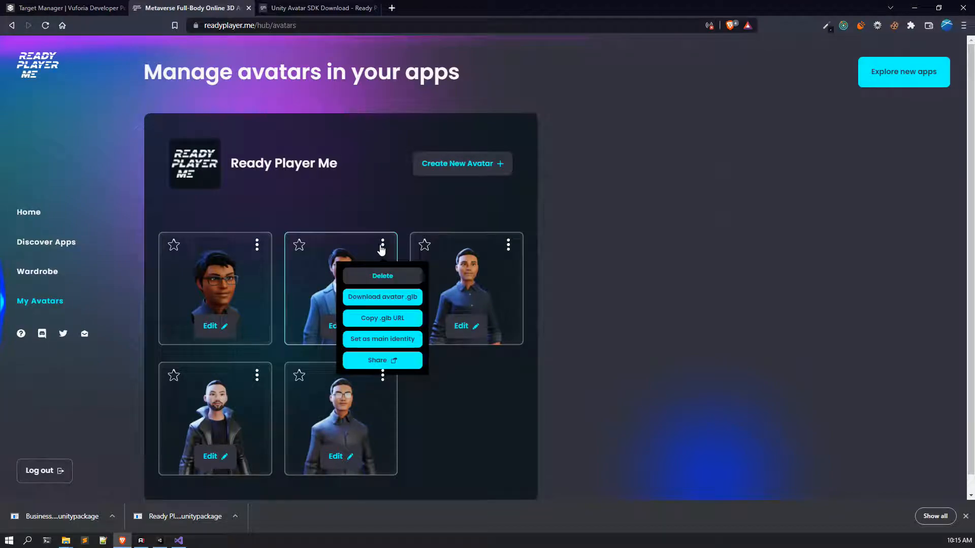
click(377, 248)
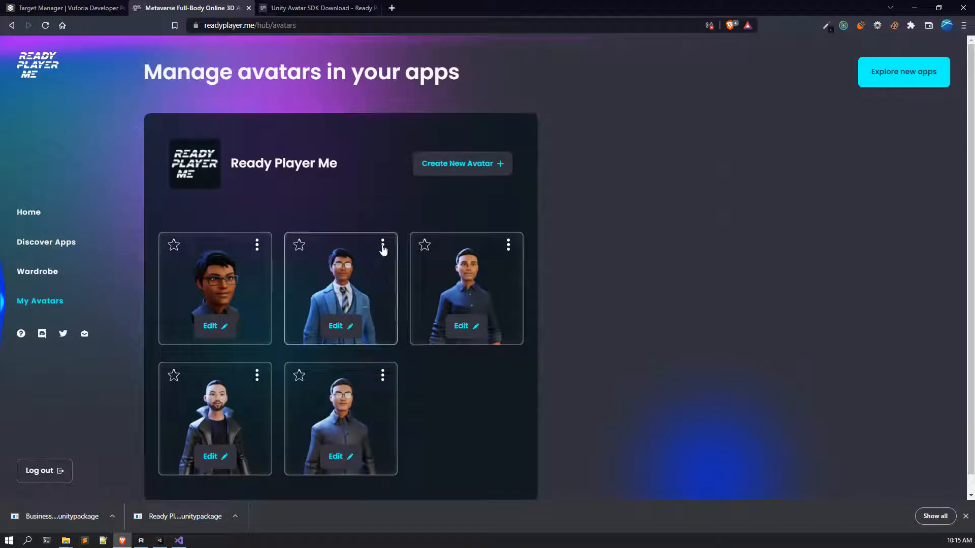
click(382, 246)
click(385, 322)
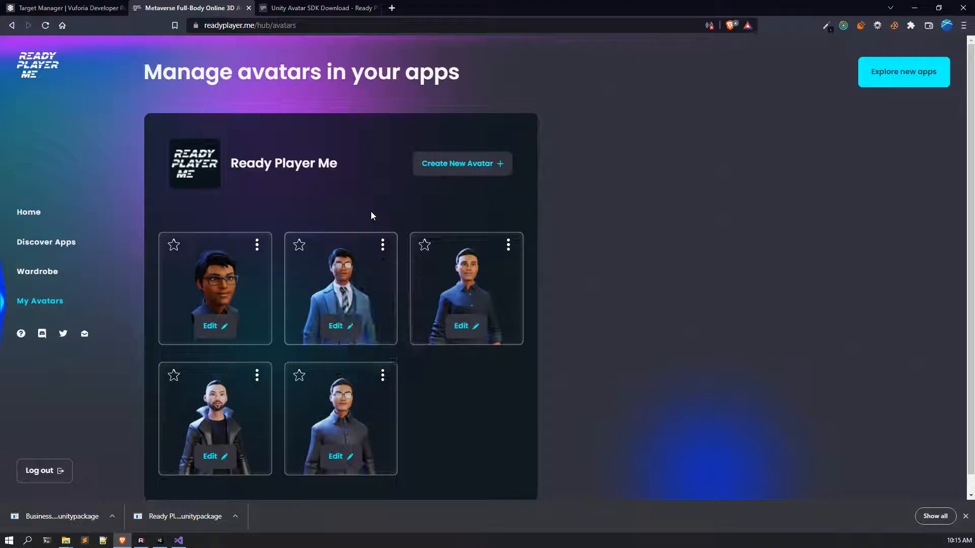
click(383, 247)
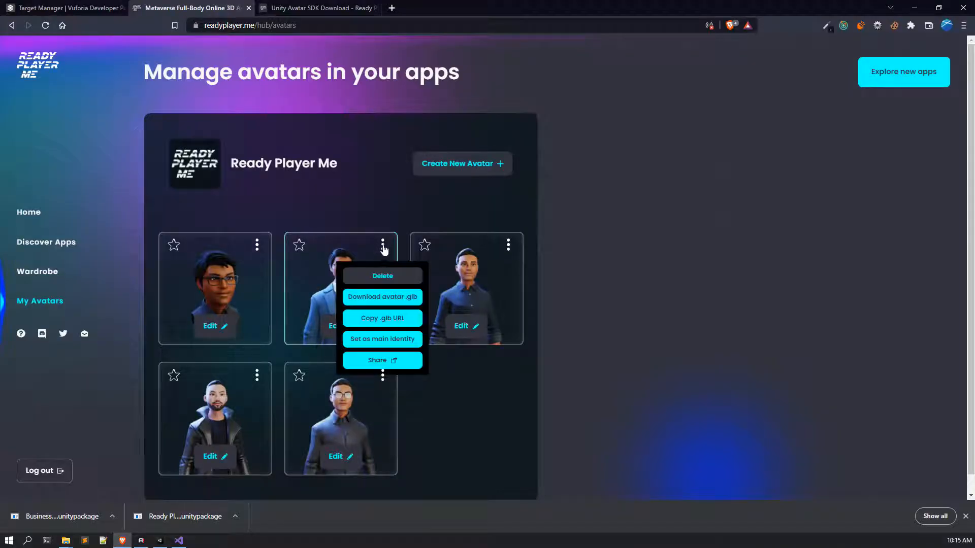
click(390, 320)
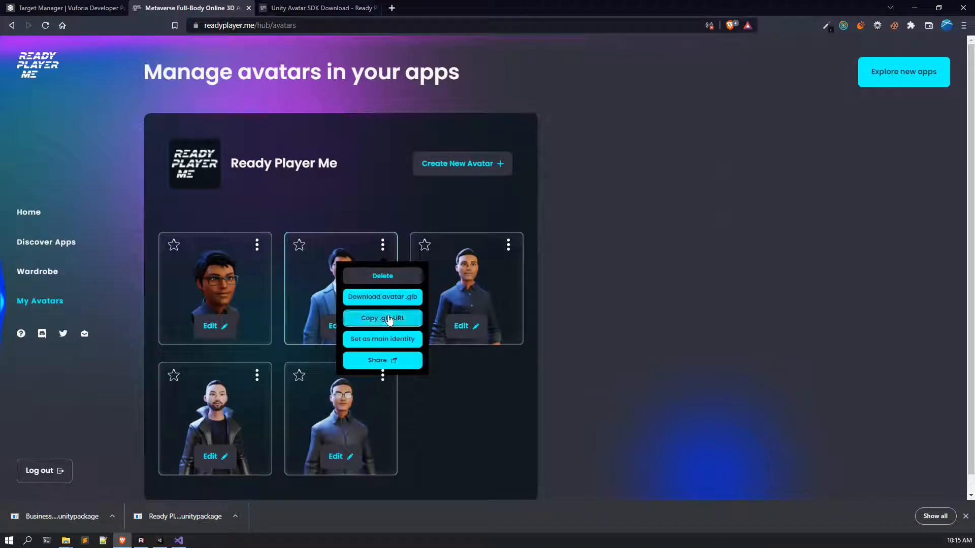
click(600, 224)
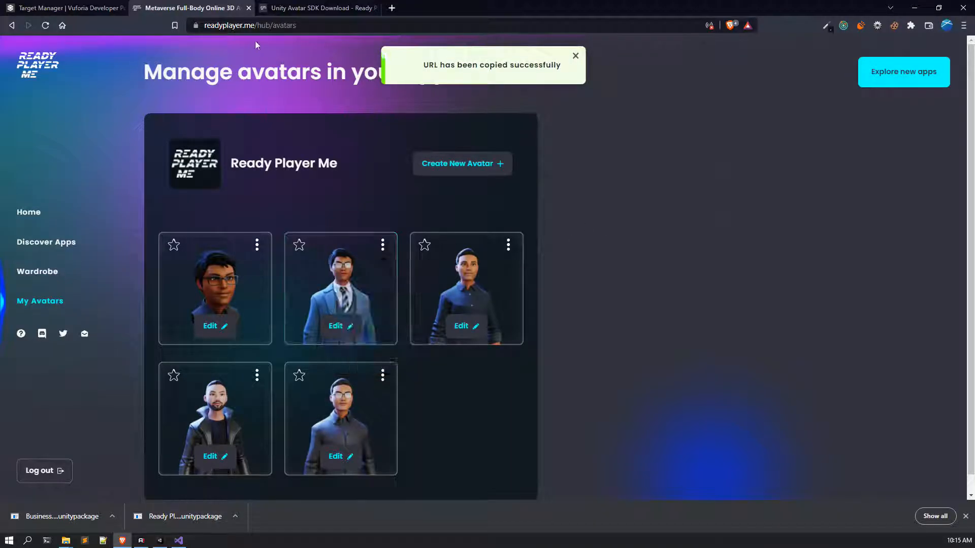
click(161, 539)
Step: Paste the suited avatar's .glb URL into Avatar Loader, uncheck Use Model Caching, and load it
click(396, 173)
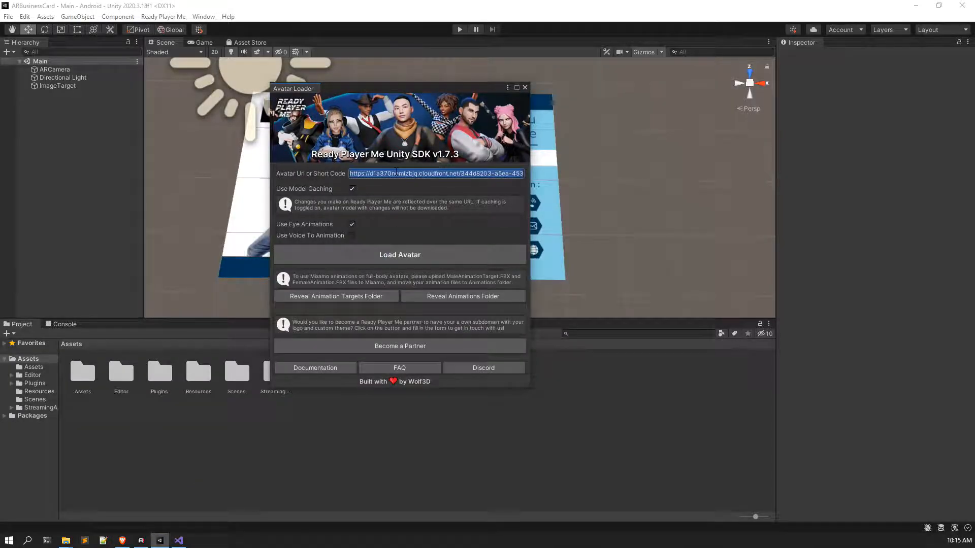
right_click(395, 172)
click(411, 202)
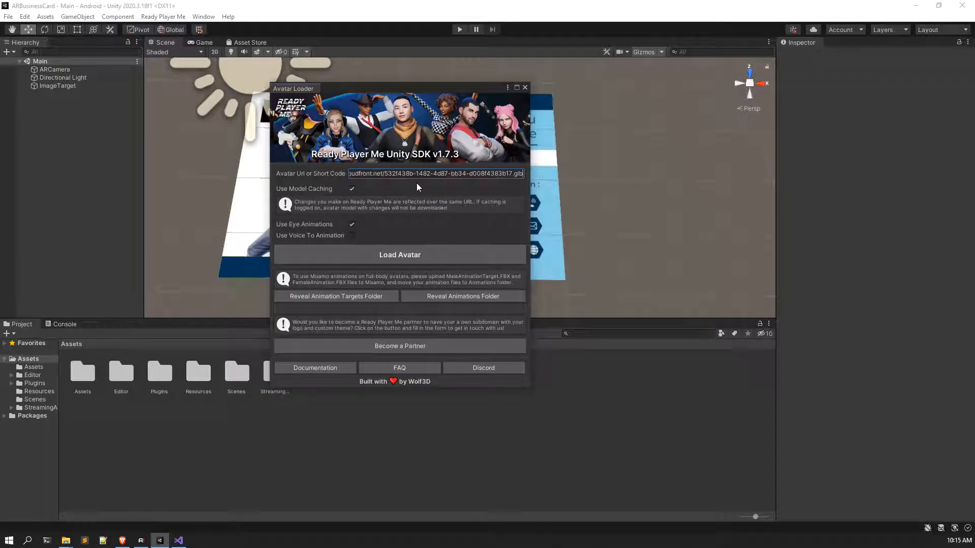
click(351, 189)
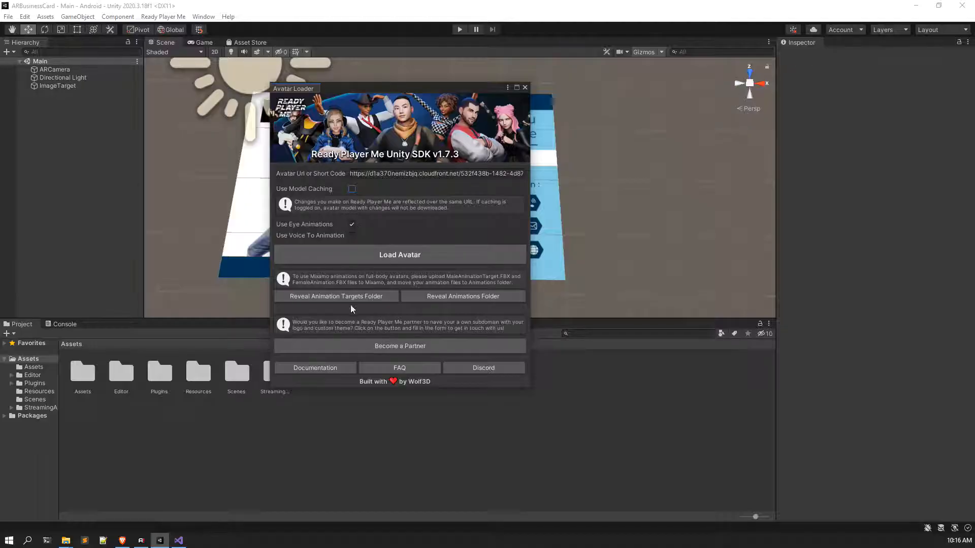
click(392, 257)
drag(419, 92, 466, 67)
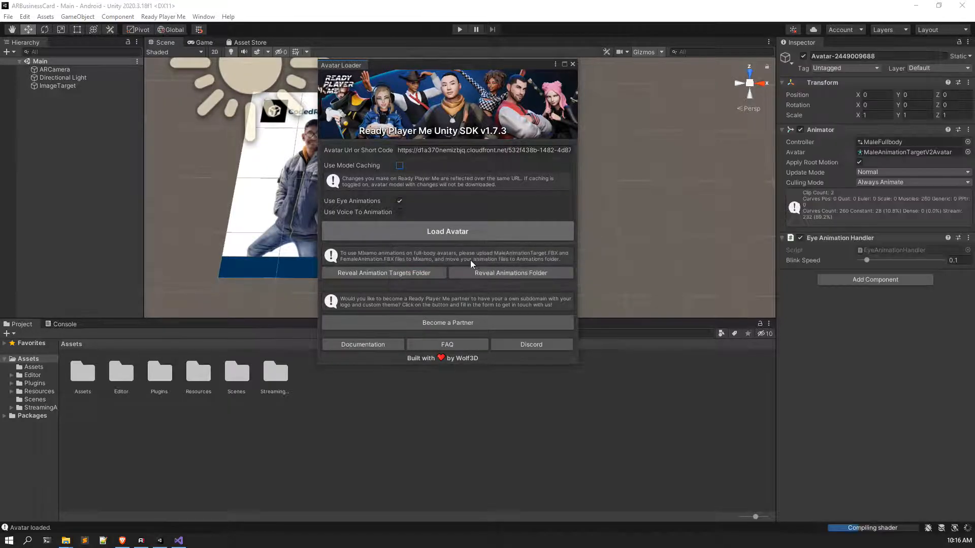
Step: Close the Avatar Loader and frame the newly loaded avatar on the card
click(572, 64)
right_drag(485, 228, 464, 191)
middle_drag(464, 191, 479, 97)
scroll(483, 189, up, 5)
right_drag(482, 188, 464, 133)
scroll(464, 132, down, 3)
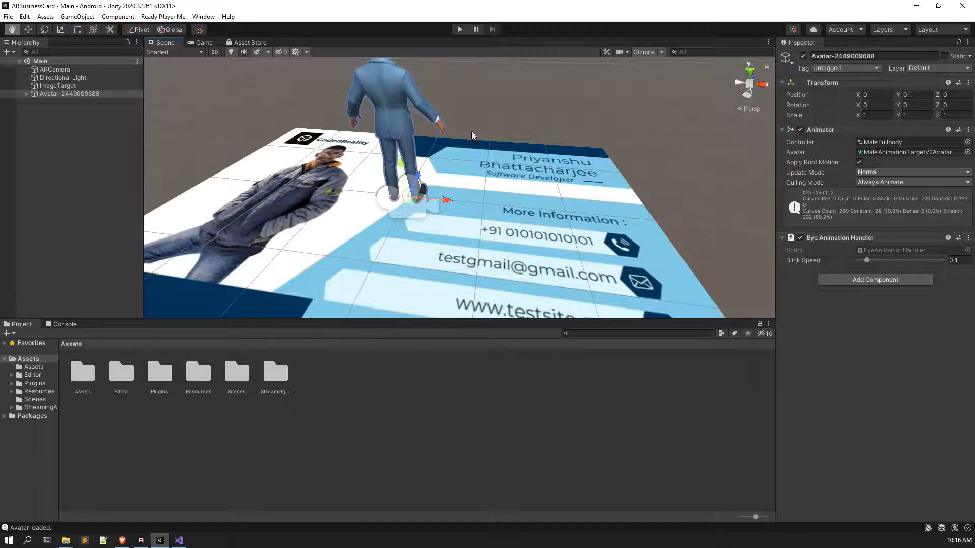
middle_drag(464, 132, 507, 145)
scroll(507, 145, down, 6)
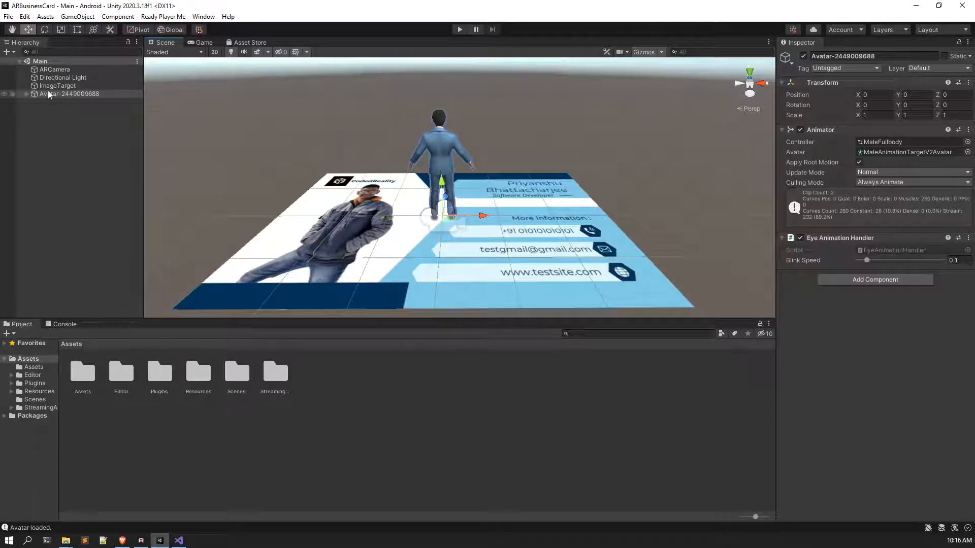
Step: Move the avatar off the card to X -2.031, Z 4.49
drag(483, 216, 397, 127)
scroll(397, 131, down, 6)
middle_drag(350, 132, 345, 172)
right_drag(345, 172, 342, 198)
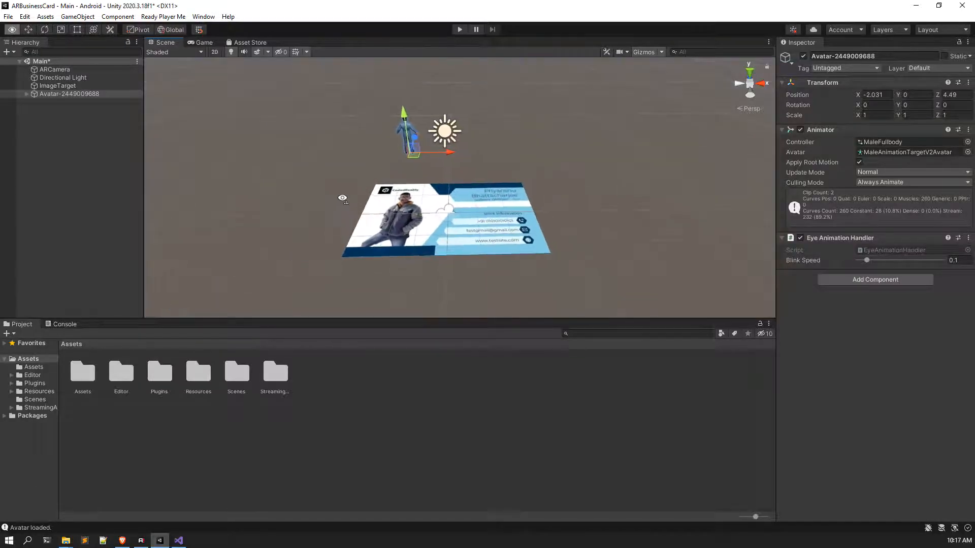
click(72, 149)
Step: Add a new 3D Plane object to the scene from the Hierarchy
right_click(76, 127)
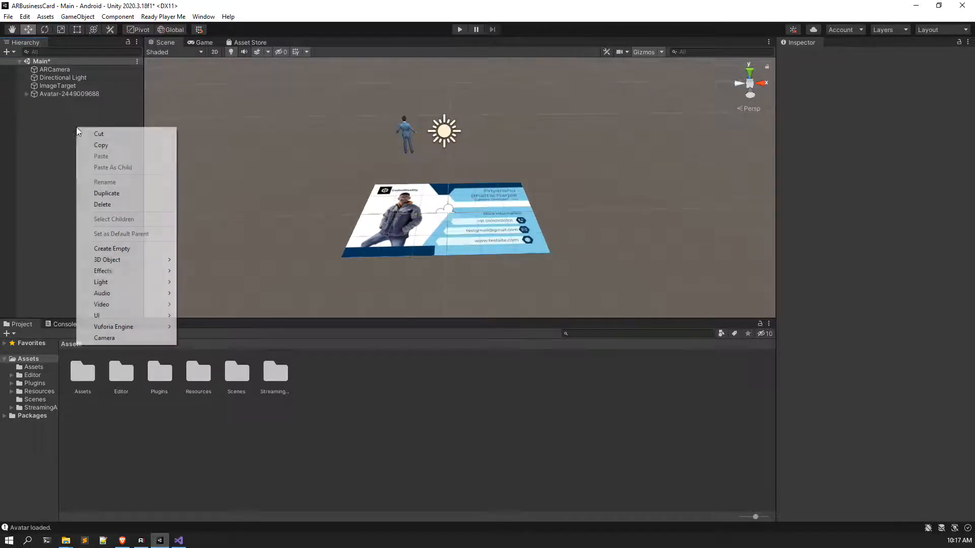
mouse_move(110, 317)
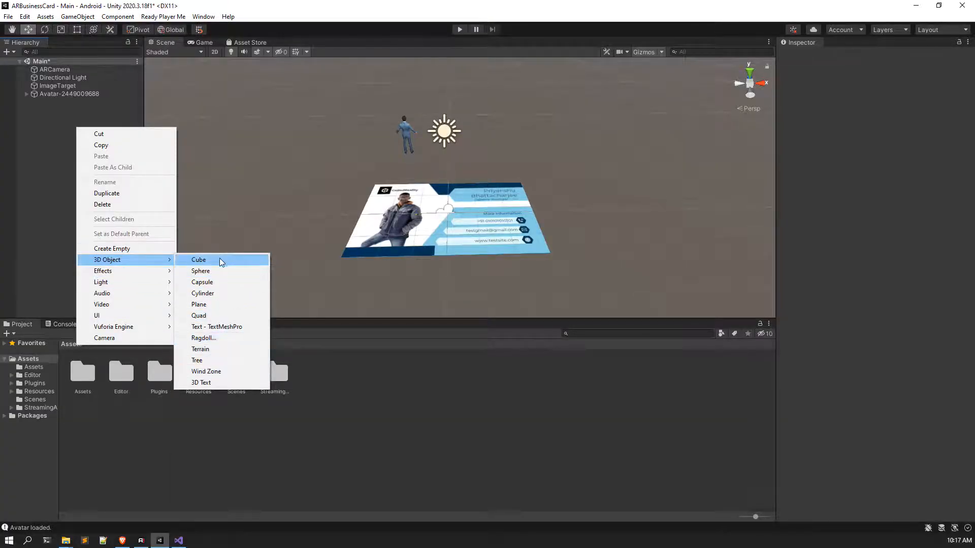
click(223, 307)
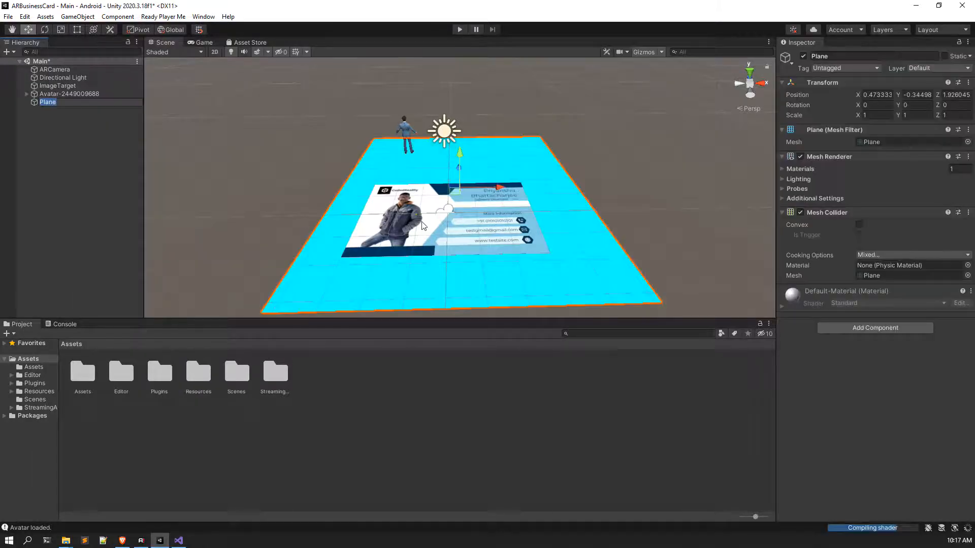
right_drag(440, 196, 438, 203)
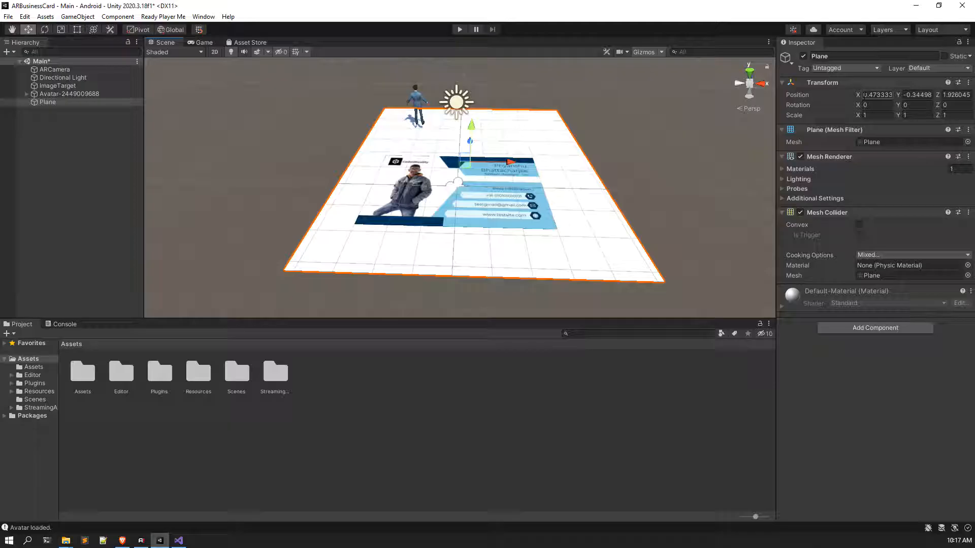
Step: Reset the Plane's transform to the origin and lower it to Y -0.23
click(969, 82)
click(947, 94)
scroll(546, 177, down, 3)
middle_drag(546, 178, 538, 216)
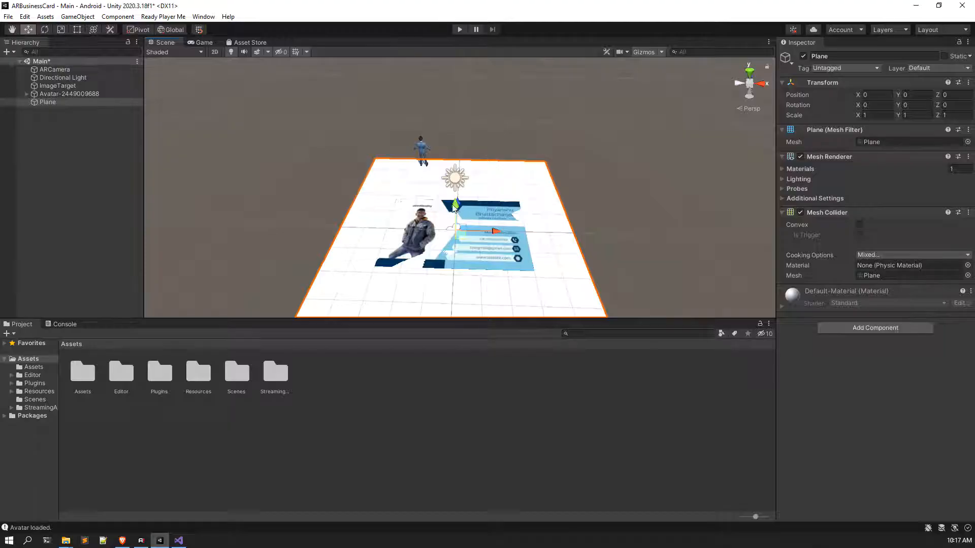
drag(454, 208, 454, 213)
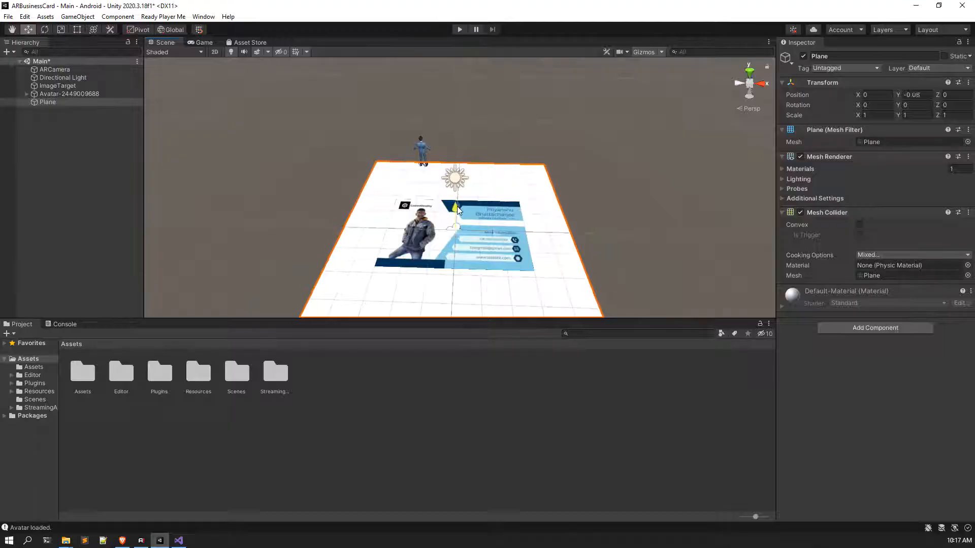
click(750, 75)
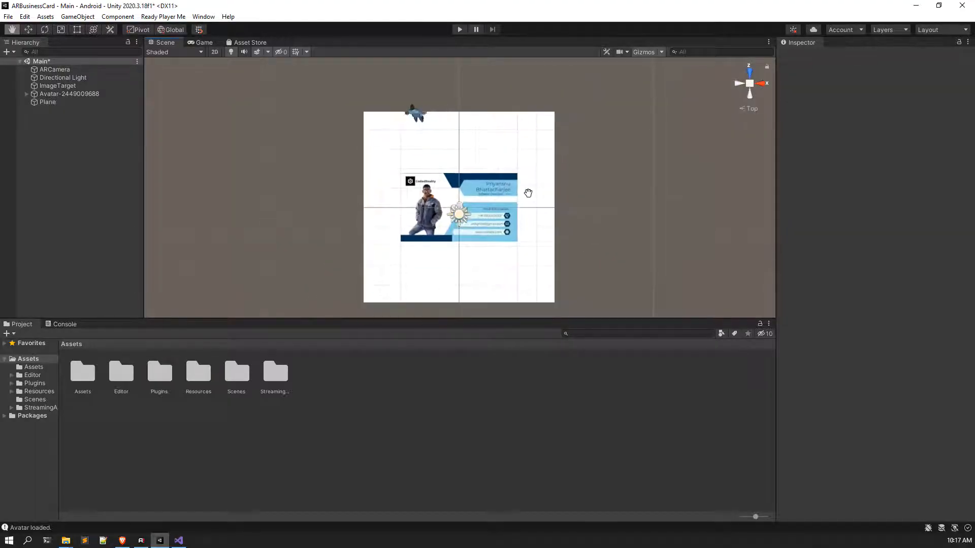
Step: Fit the Plane's edges to the card with the Rect tool (Scale X 0.617605, Z 0.347986)
middle_drag(528, 193, 535, 164)
click(76, 29)
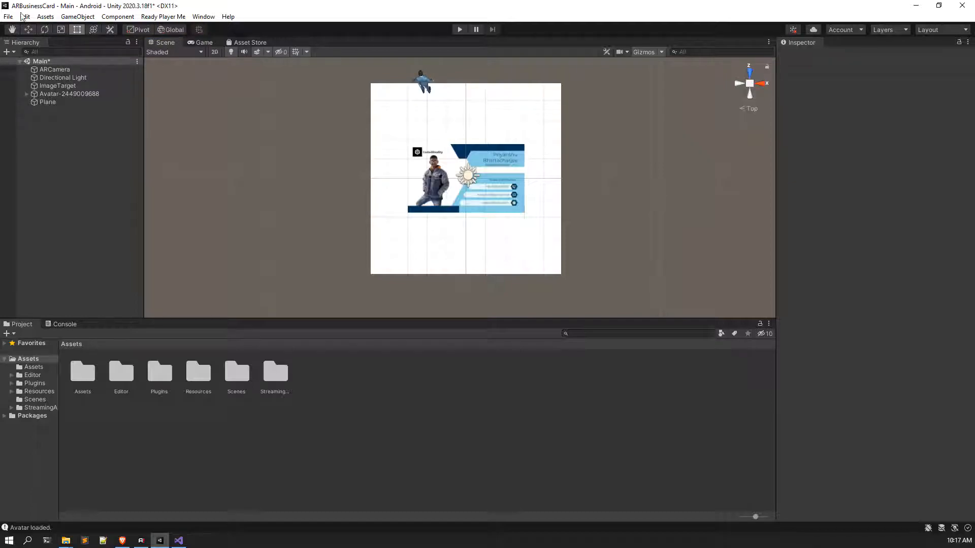
click(516, 117)
drag(496, 84, 496, 147)
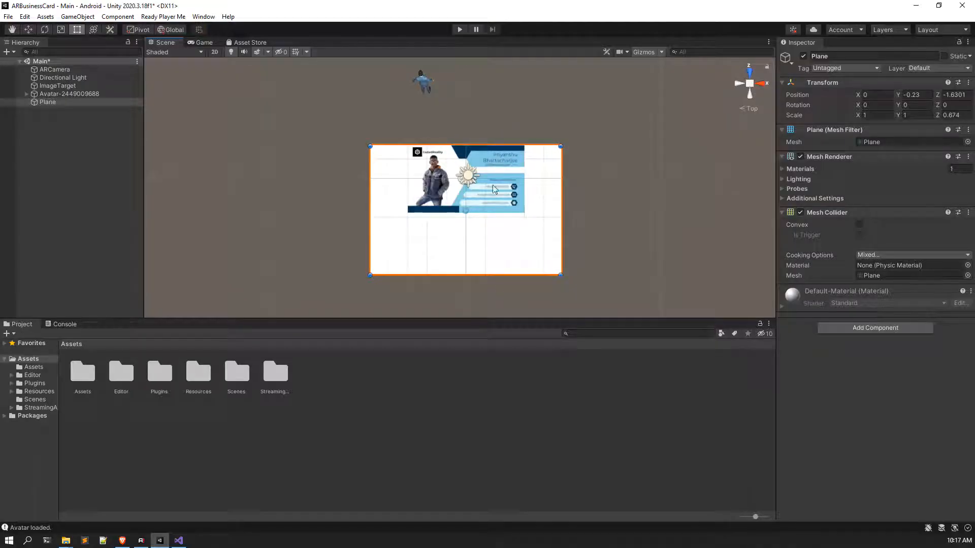
drag(502, 276, 502, 213)
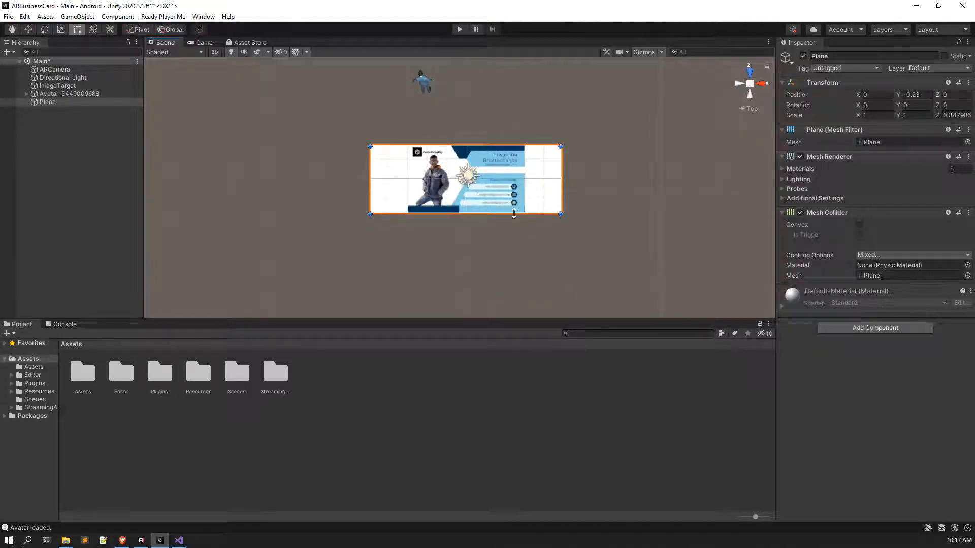
click(565, 181)
click(548, 186)
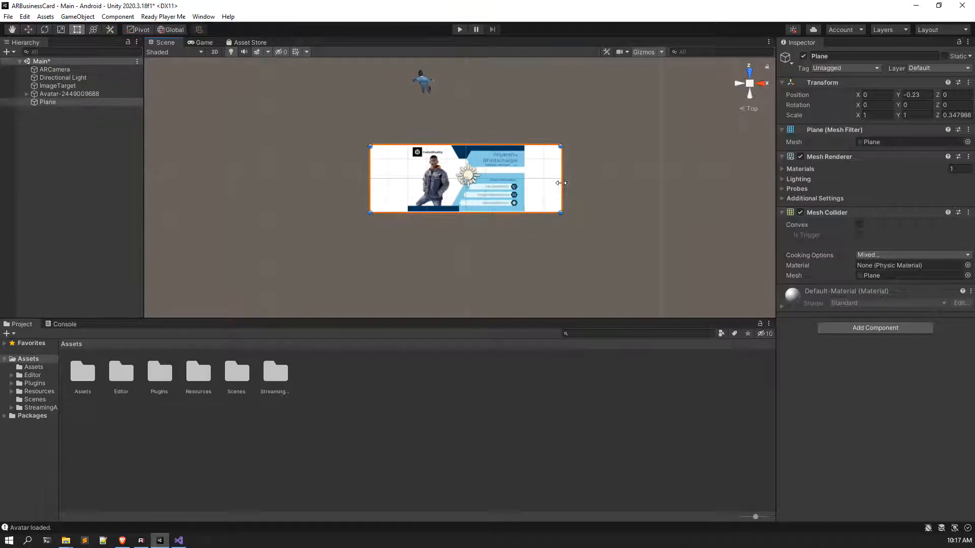
drag(563, 187, 527, 182)
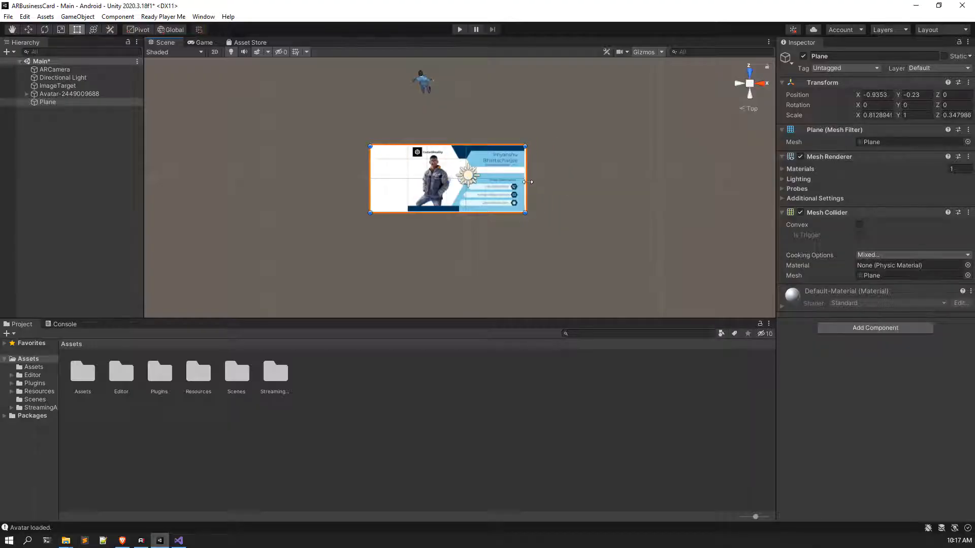
drag(369, 169, 405, 173)
Step: Frame the Plane in perspective and compare its extent with the ImageTarget
double_click(55, 101)
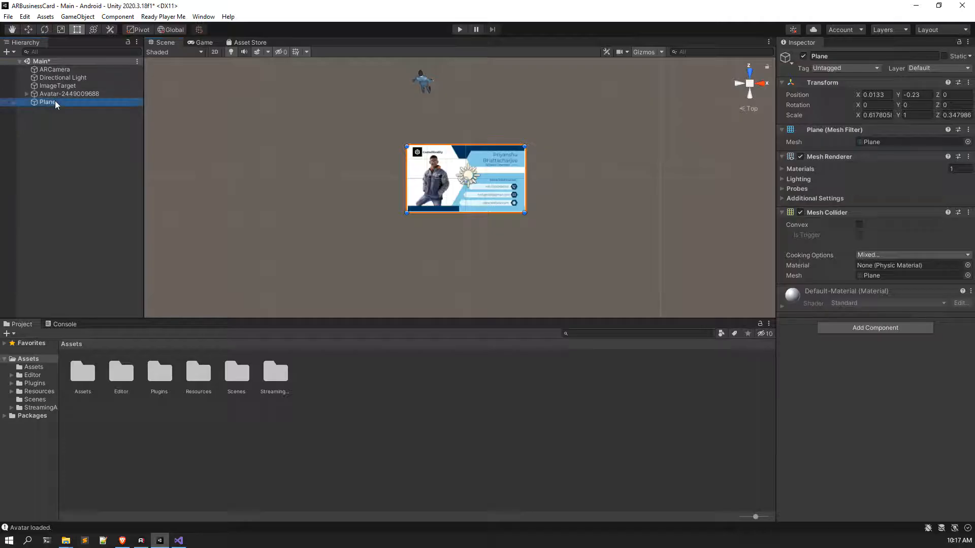
scroll(382, 228, up, 6)
right_drag(382, 228, 384, 179)
middle_drag(383, 180, 418, 95)
alt+drag(410, 155, 439, 155)
click(442, 170)
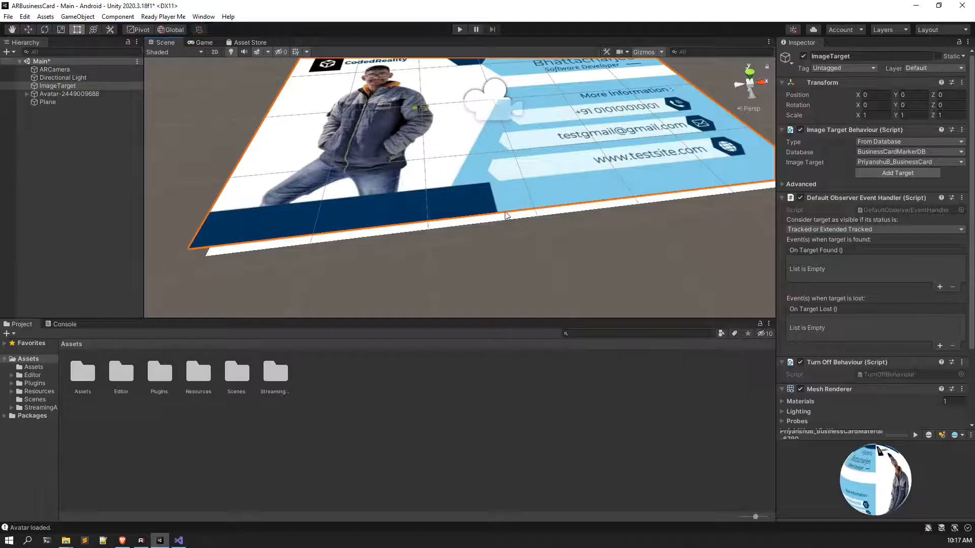
click(374, 236)
scroll(510, 169, down, 5)
middle_drag(510, 169, 466, 196)
Step: Raise the Plane to Y 0.03 with the Move tool, just above the card
click(58, 101)
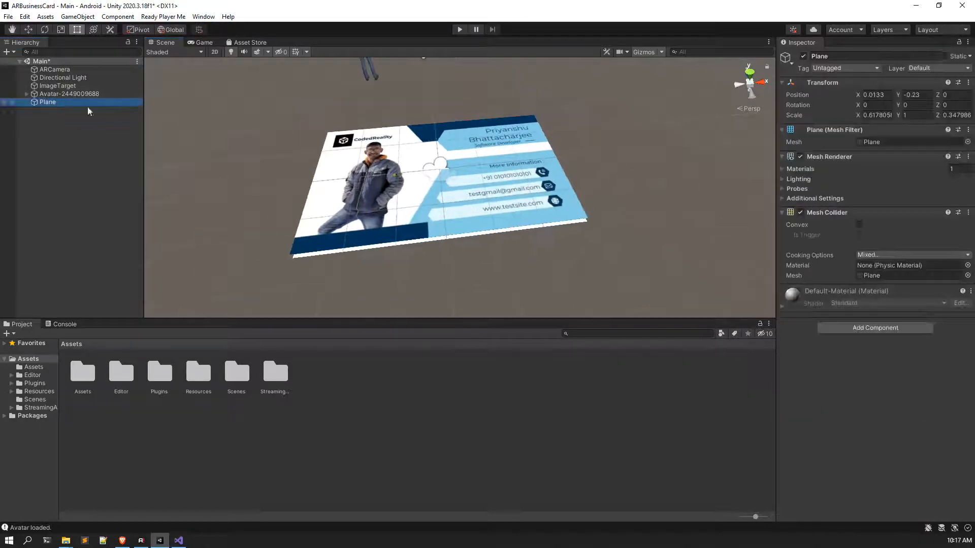
click(25, 30)
drag(440, 151, 439, 142)
scroll(441, 144, down, 3)
middle_drag(441, 144, 444, 218)
right_drag(444, 152, 447, 176)
middle_drag(468, 130, 458, 116)
scroll(457, 133, up, 3)
right_drag(457, 134, 457, 112)
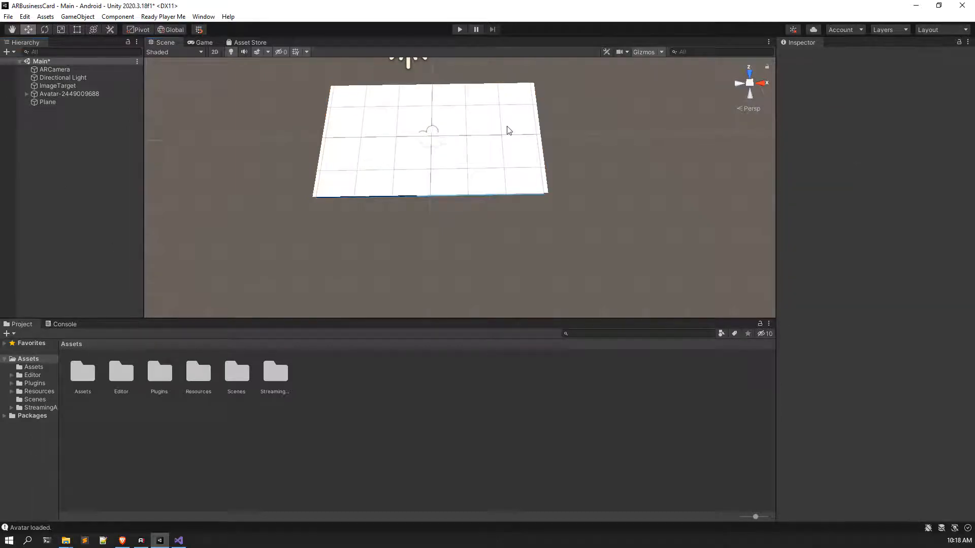
Step: Save the scene and start creating a new folder in Assets
key(ctrl+s)
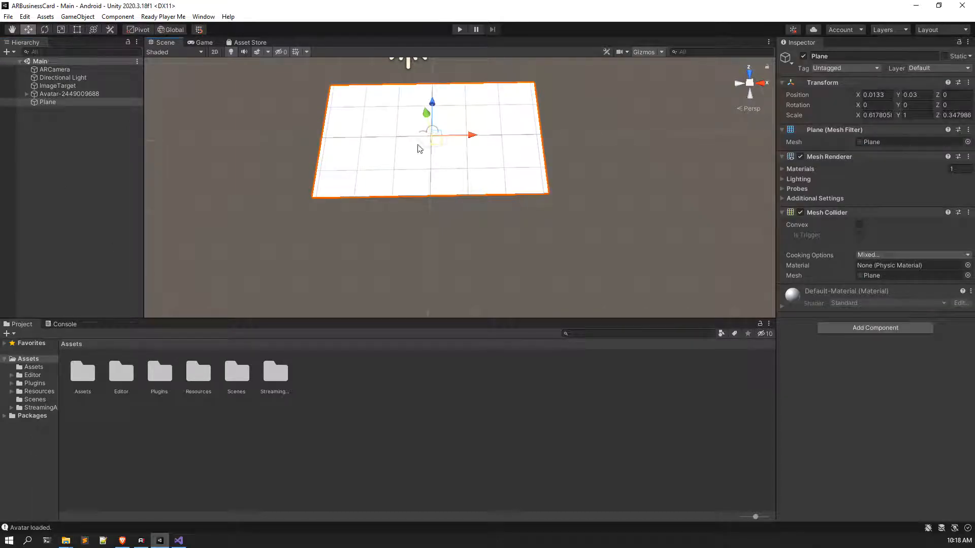
right_click(348, 400)
mouse_move(463, 133)
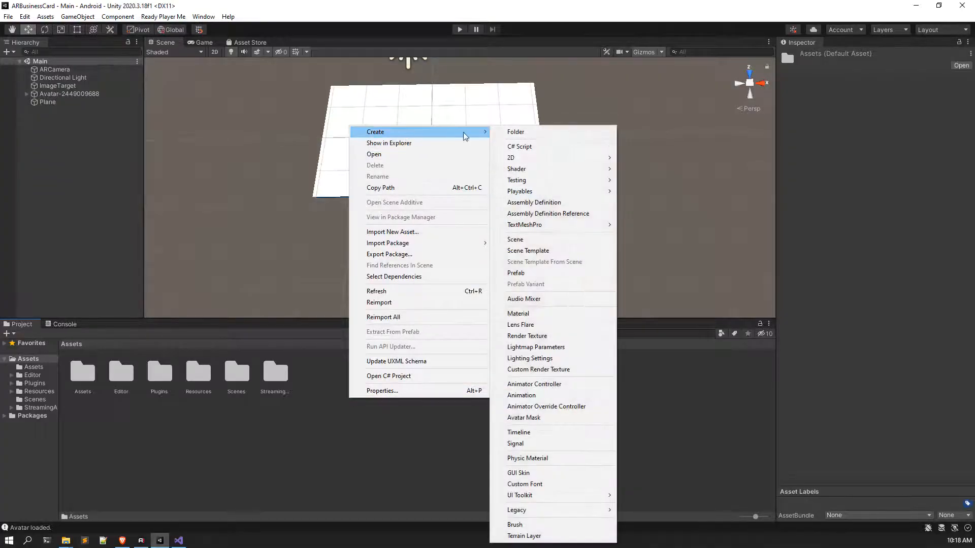
click(544, 132)
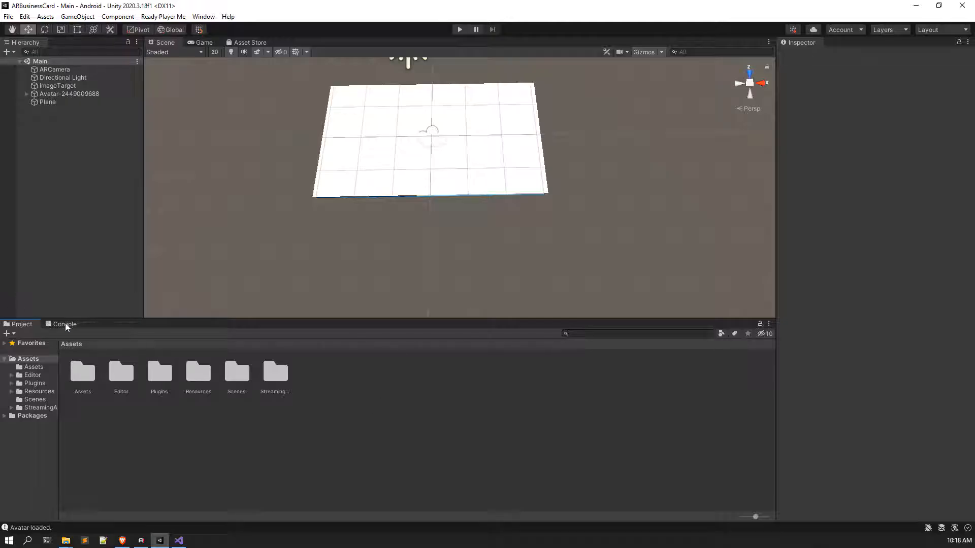
Step: Create a folder named Materials in Assets and open it
right_click(354, 419)
mouse_move(421, 153)
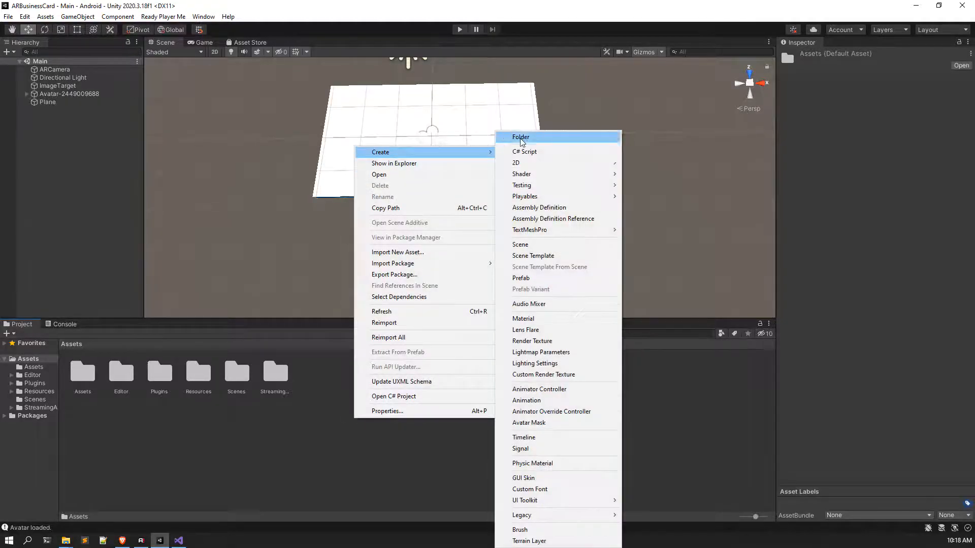
click(526, 135)
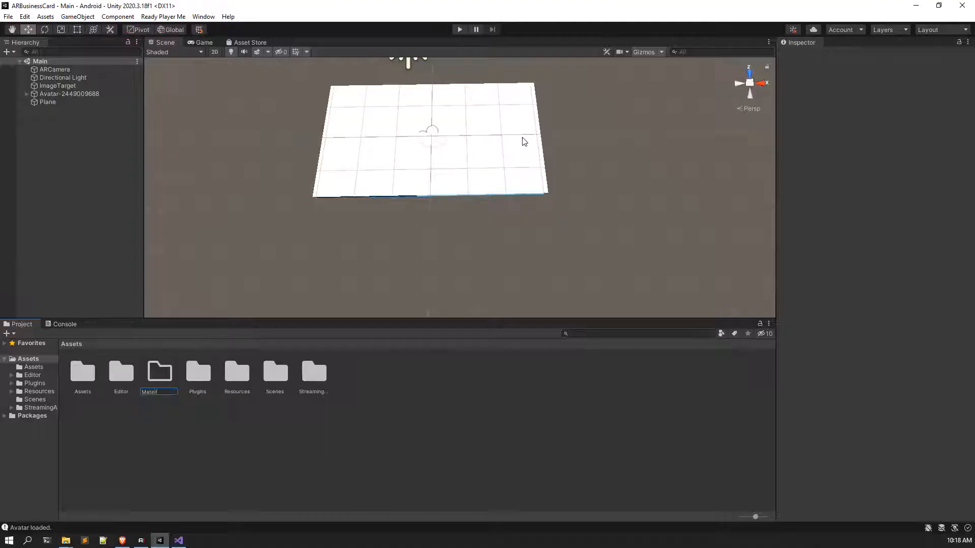
text(Materials)
key(Return)
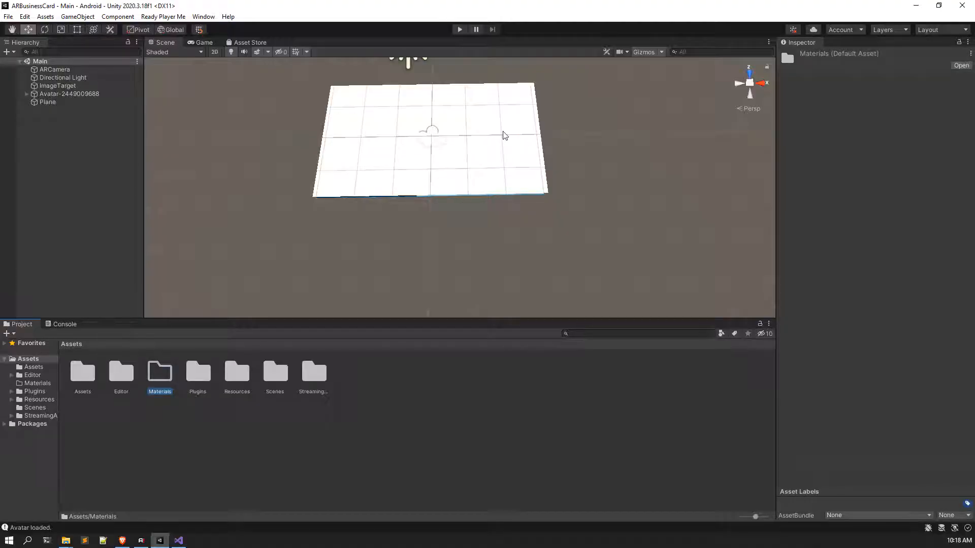
double_click(169, 387)
right_click(169, 387)
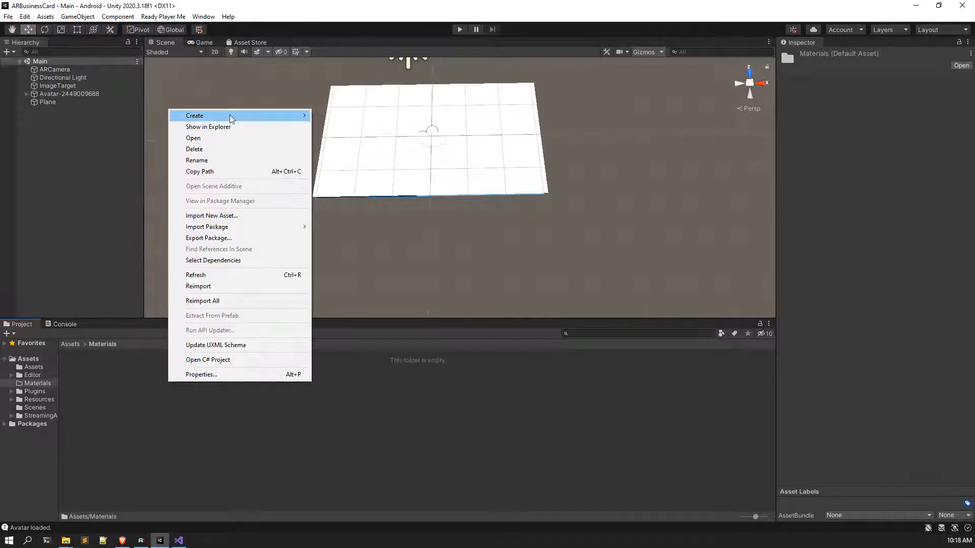
Step: Add a Standard material via Create > Material and name it CardMat
mouse_move(229, 115)
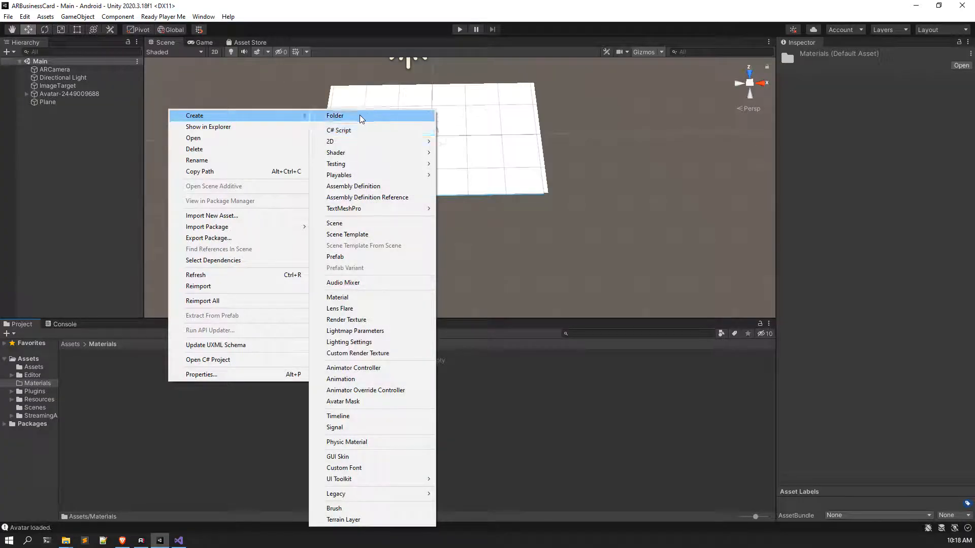
click(347, 299)
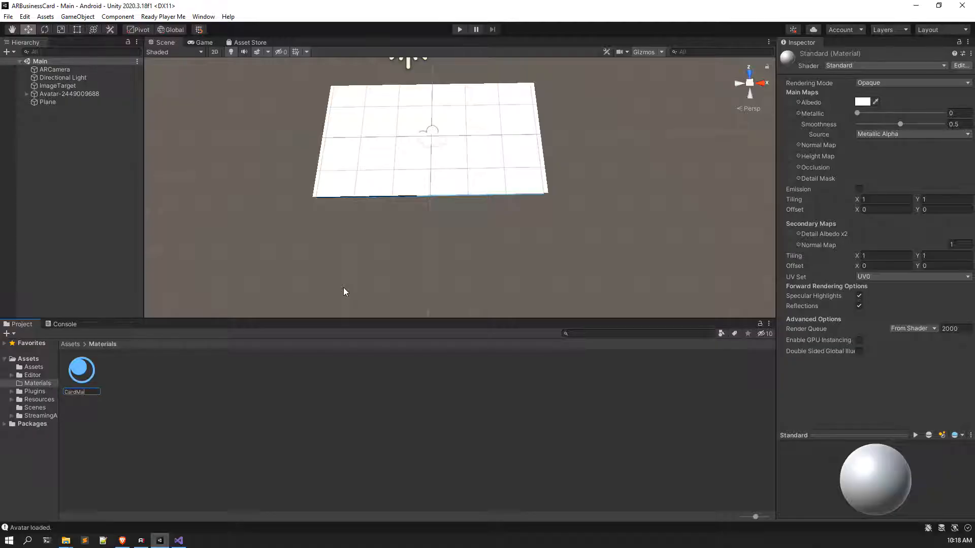
key(Return)
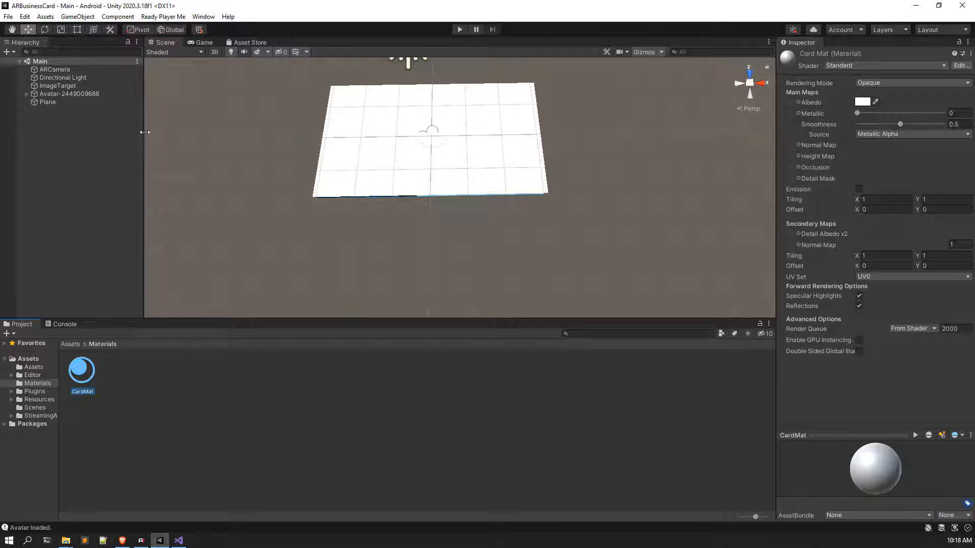
Step: Set CardMat's Albedo texture to the business card image
click(799, 101)
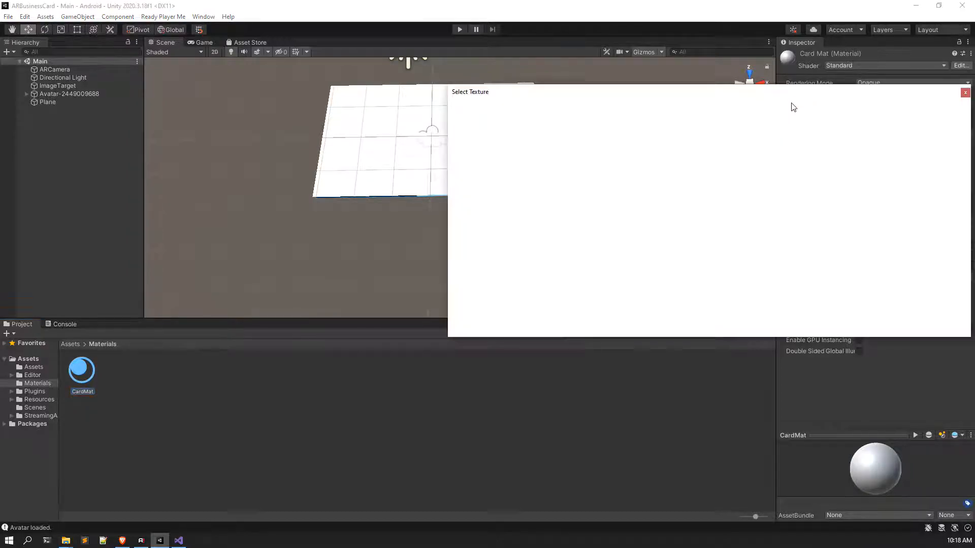
drag(759, 92, 432, 112)
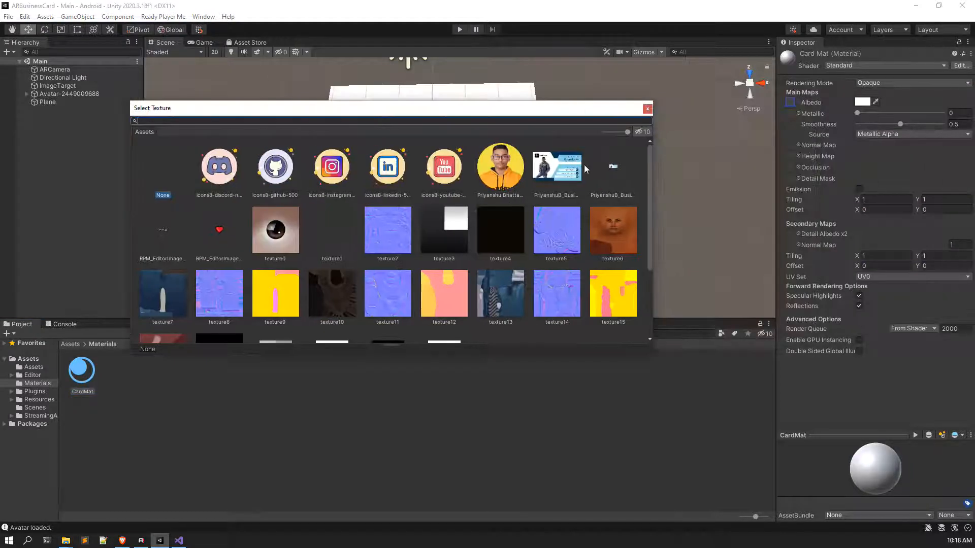
click(557, 168)
click(647, 109)
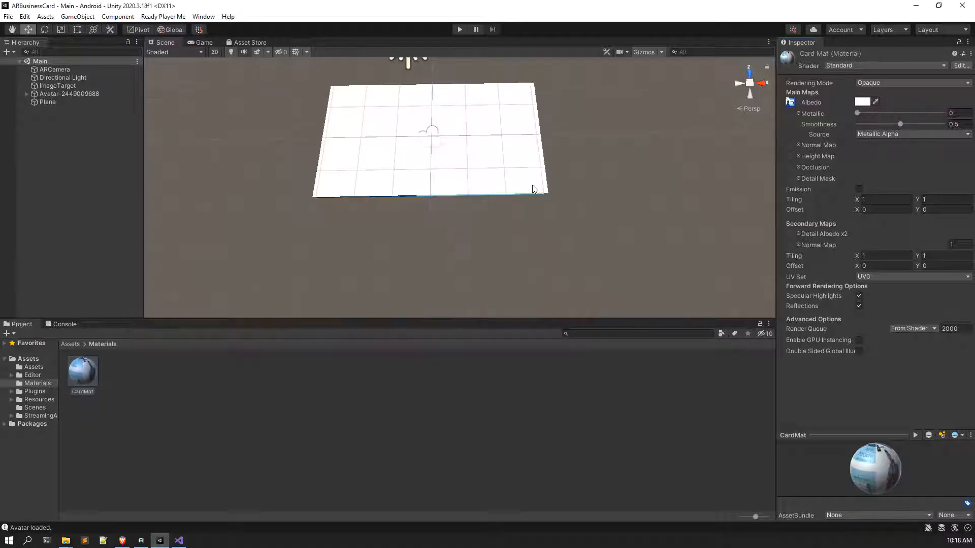
Step: Apply CardMat to the Plane and set the Plane's Rotation Y to 180
drag(143, 361, 448, 151)
scroll(457, 162, up, 2)
click(517, 203)
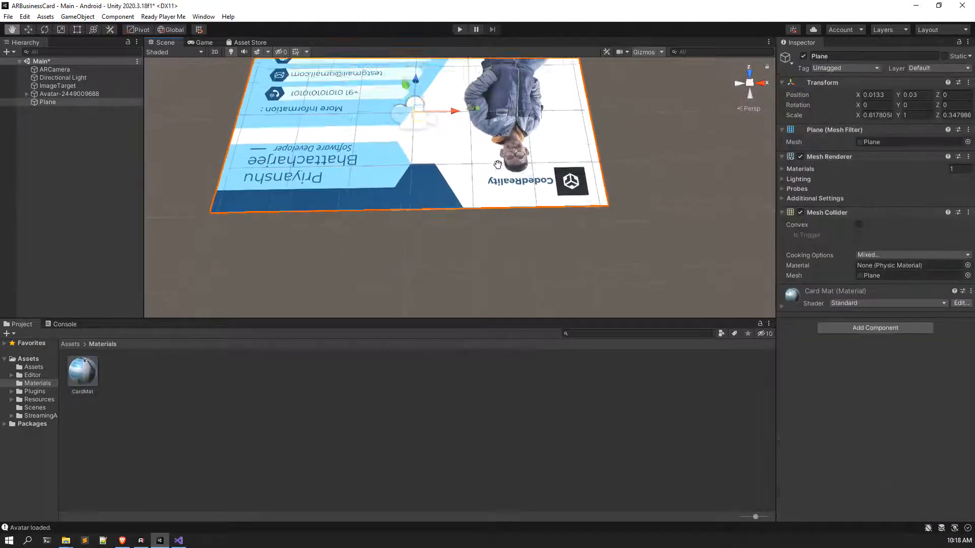
click(909, 105)
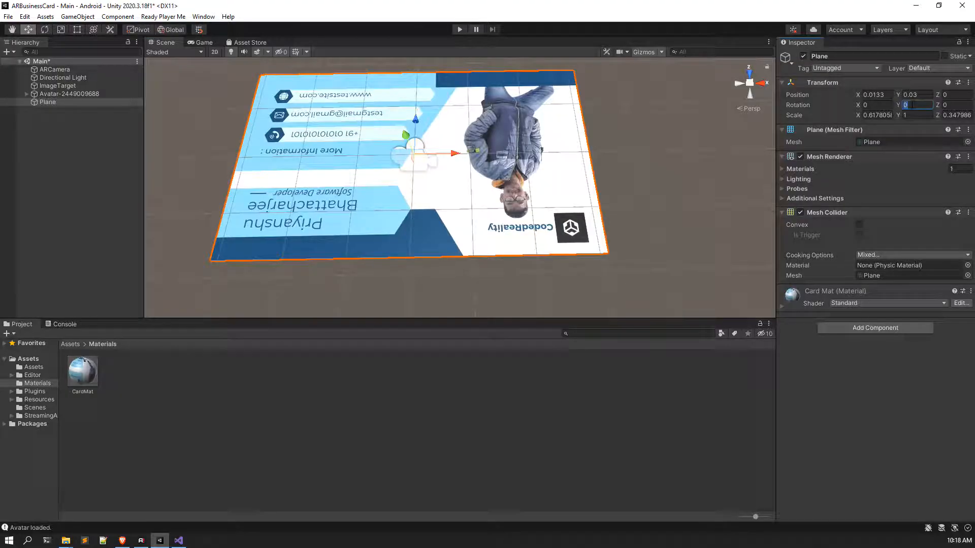
text(180)
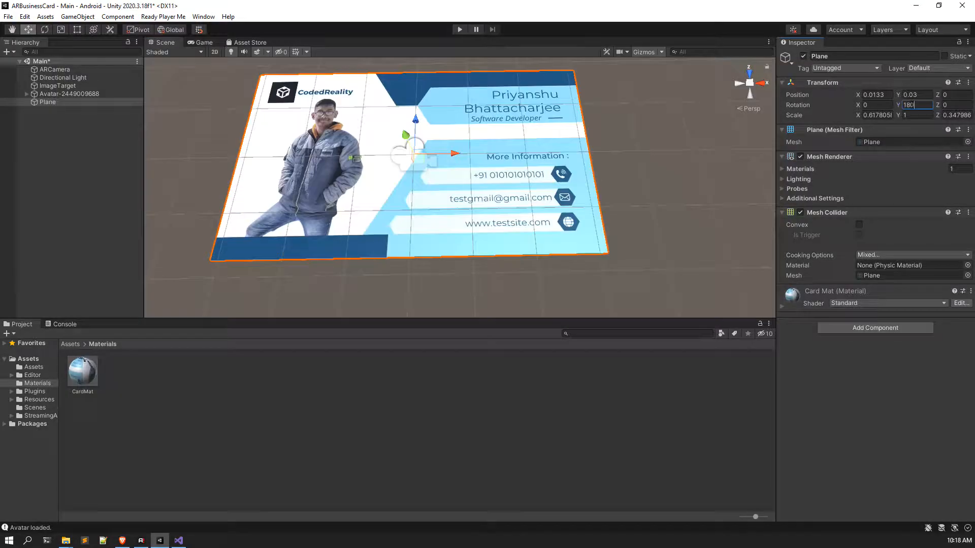
scroll(391, 214, down, 2)
drag(415, 158, 427, 103)
key(ctrl+z)
Step: Deselect the Plane and save the Main scene
click(706, 166)
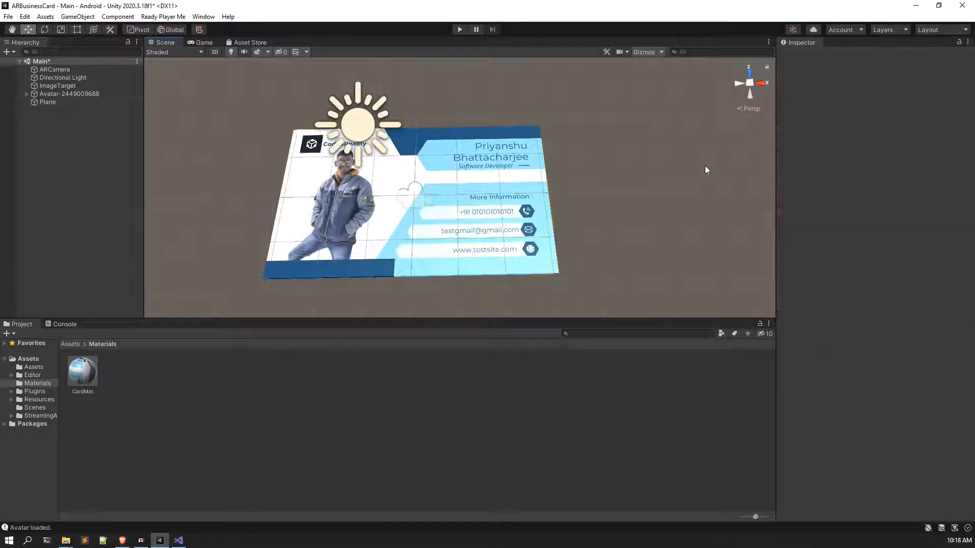
key(ctrl+s)
scroll(419, 174, up, 4)
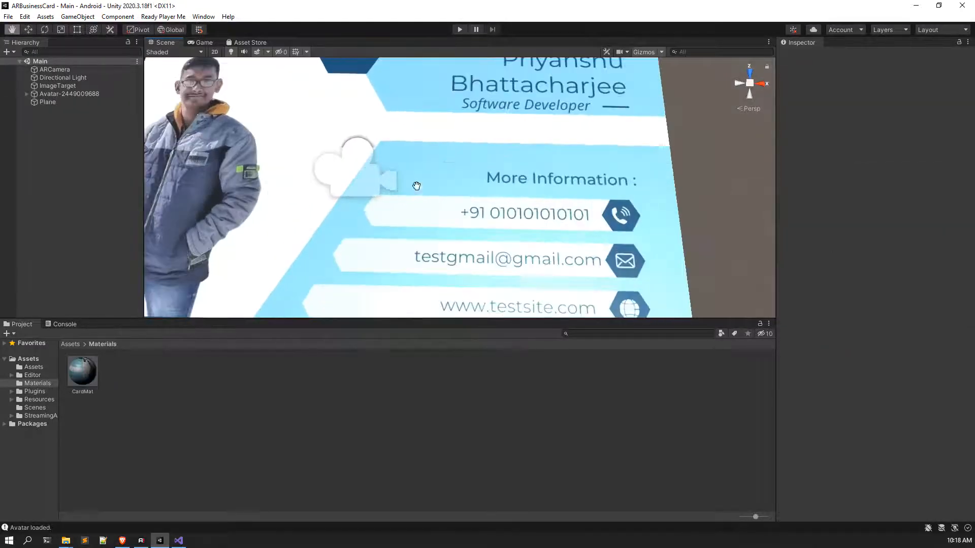
scroll(431, 217, down, 1)
Step: Set CardMat's Smoothness to 1 and leave Metallic at 0
click(71, 373)
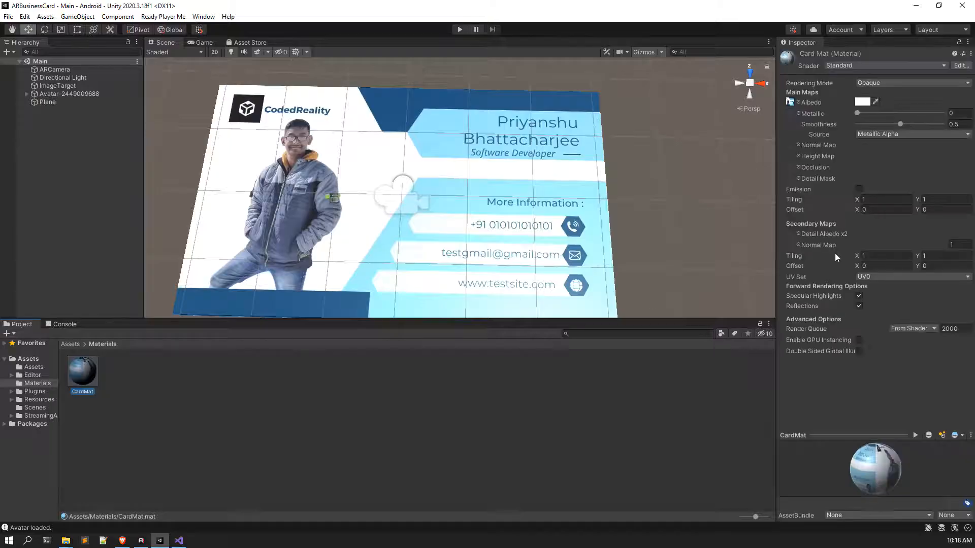
drag(899, 123, 836, 119)
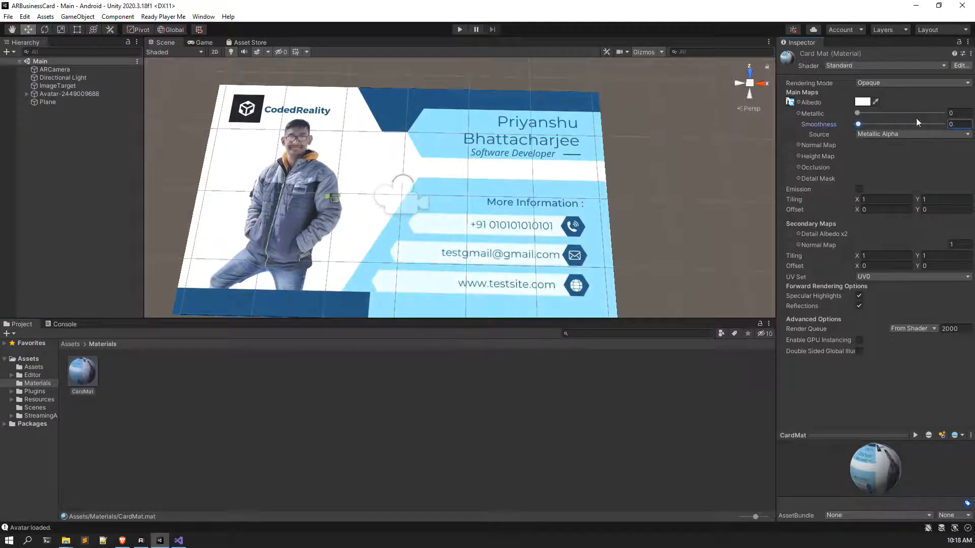
drag(916, 120, 948, 124)
drag(863, 113, 790, 114)
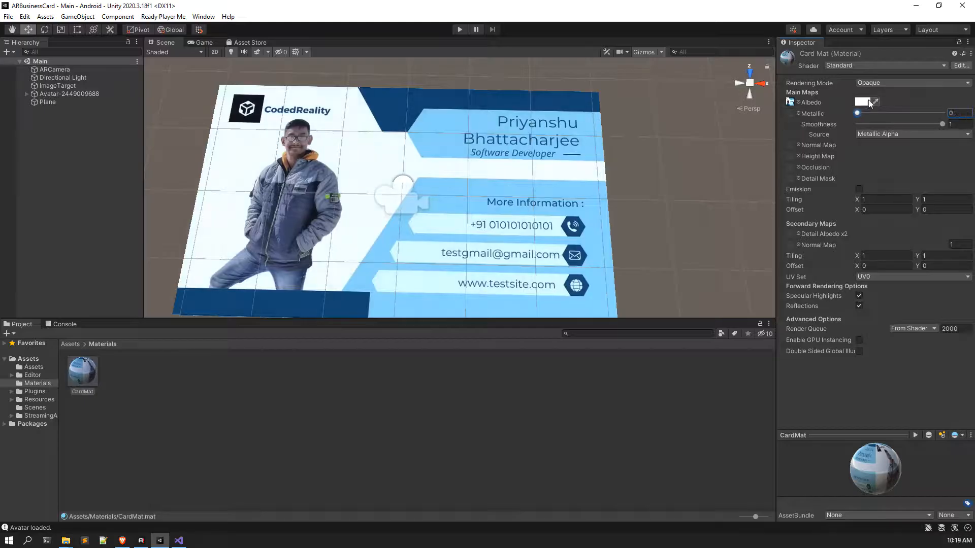
alt+drag(421, 169, 441, 188)
scroll(441, 188, down, 3)
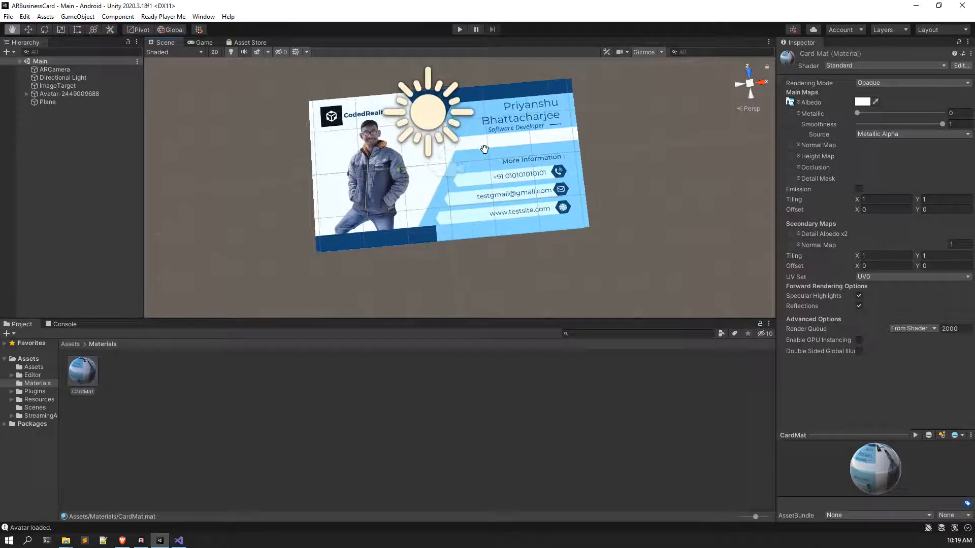
Step: Reselect CardMat and bring up its Shader list
click(660, 122)
click(76, 373)
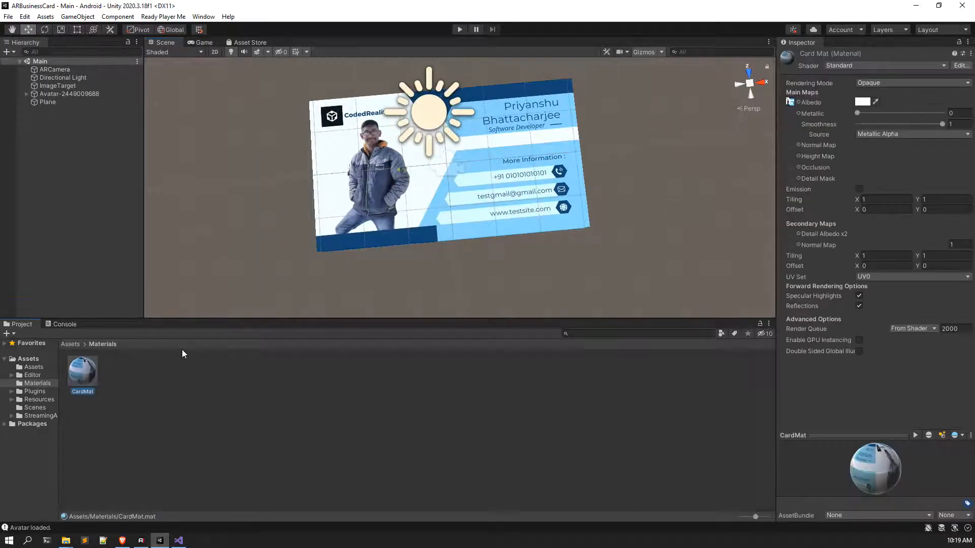
click(871, 65)
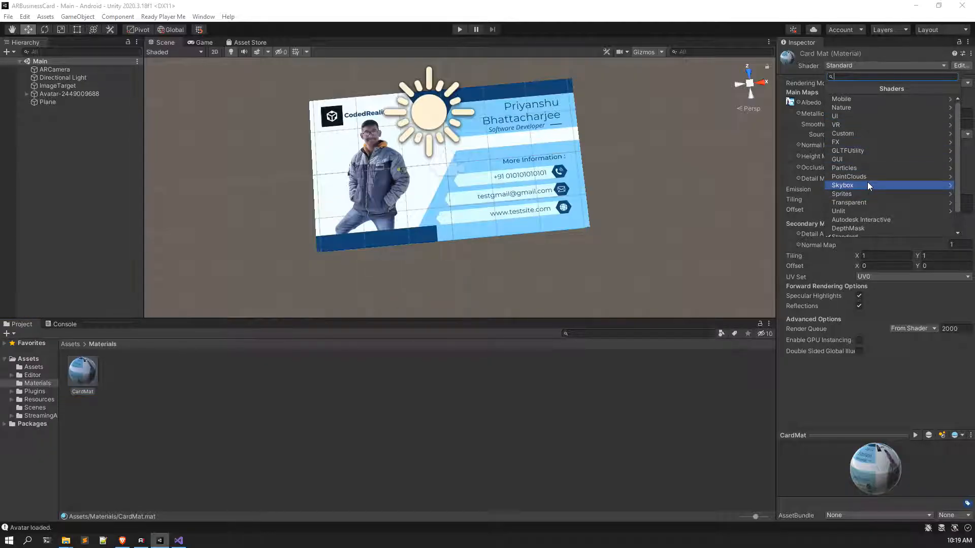
Step: Switch CardMat's shader to Legacy Shaders > Diffuse
scroll(863, 181, down, 2)
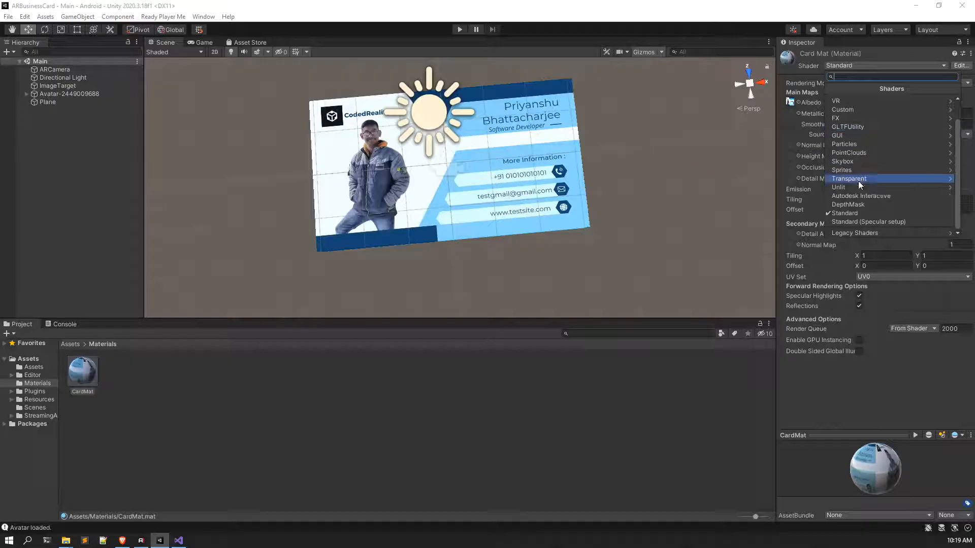
click(850, 233)
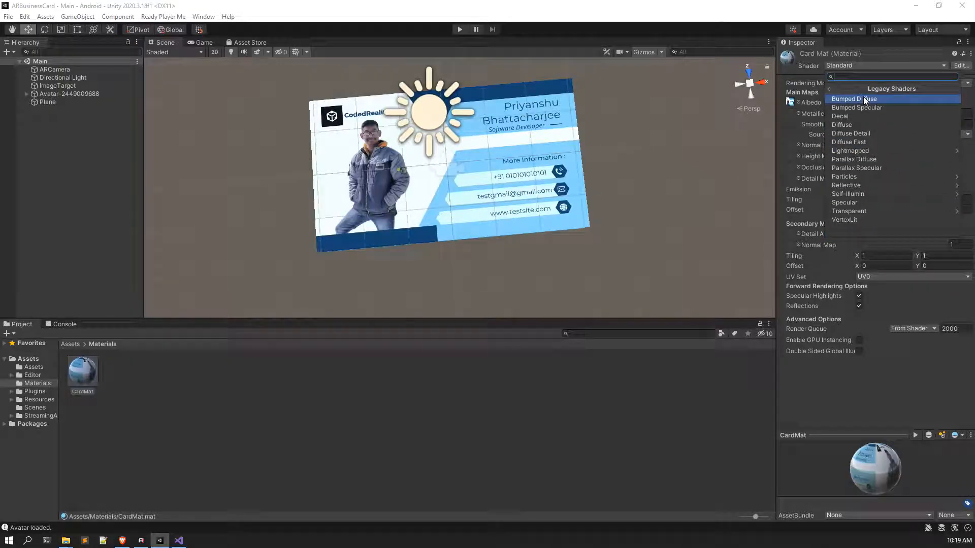
click(853, 125)
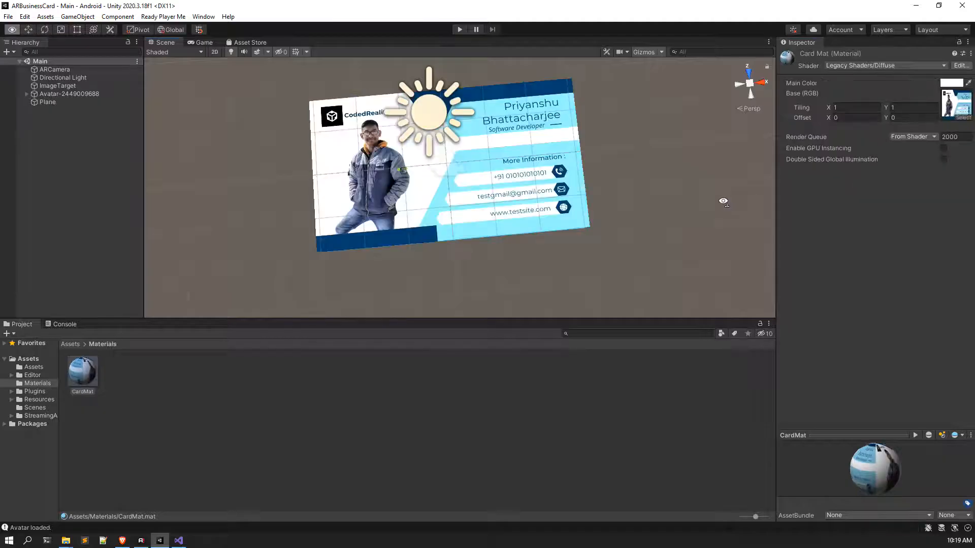
Step: Orbit and pan the Scene view to inspect the Diffuse card in perspective
right_drag(723, 201, 699, 214)
scroll(612, 193, up, 3)
right_drag(609, 202, 599, 139)
middle_drag(599, 140, 616, 85)
scroll(616, 86, up, 3)
scroll(614, 104, down, 4)
right_drag(613, 104, 615, 126)
middle_drag(614, 127, 587, 204)
scroll(587, 204, up, 4)
right_drag(594, 226, 595, 234)
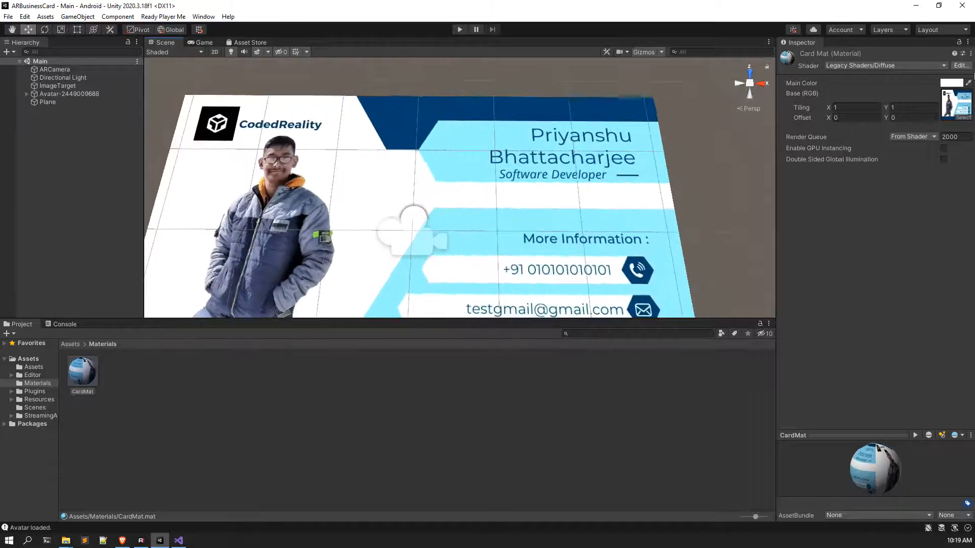
Step: Check the shader list to confirm CardMat keeps the Diffuse shader
right_click(862, 66)
click(848, 208)
click(888, 65)
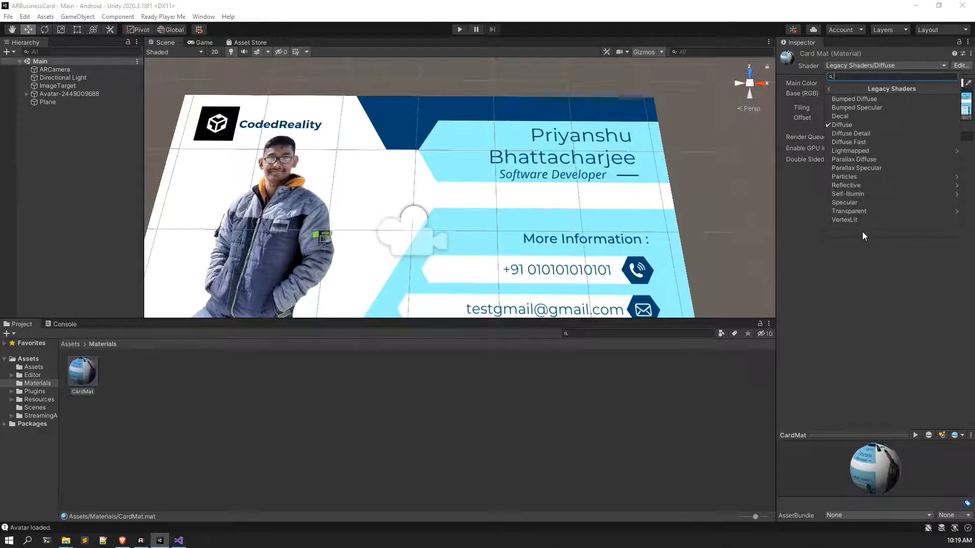
click(859, 125)
scroll(454, 195, down, 5)
scroll(497, 198, up, 5)
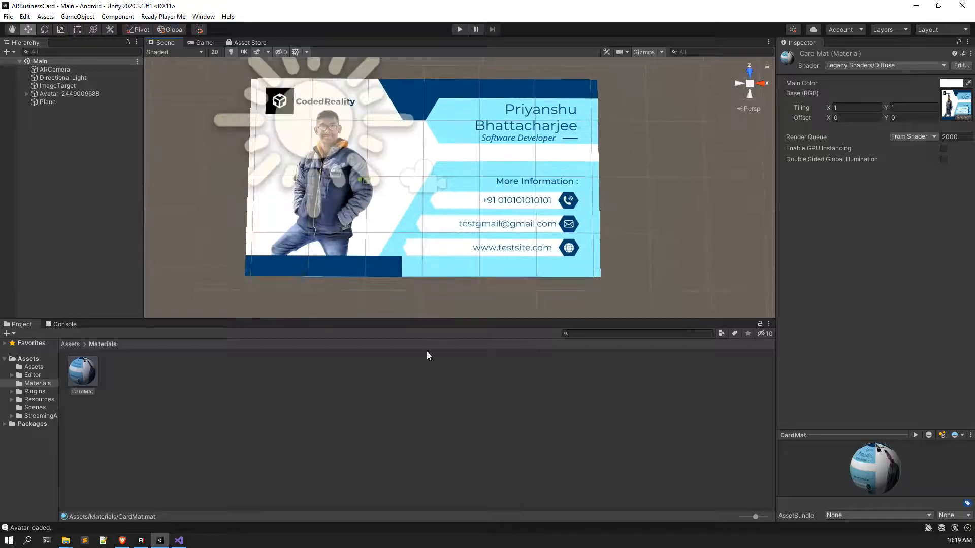
Step: Clear the selection and rotate the view around the scene
click(332, 397)
scroll(367, 254, up, 5)
right_drag(368, 254, 337, 167)
scroll(364, 235, down, 5)
scroll(451, 212, down, 2)
Step: Put the Plane under ImageTarget and reset the avatar's Transform onto the card origin
middle_drag(450, 212, 428, 191)
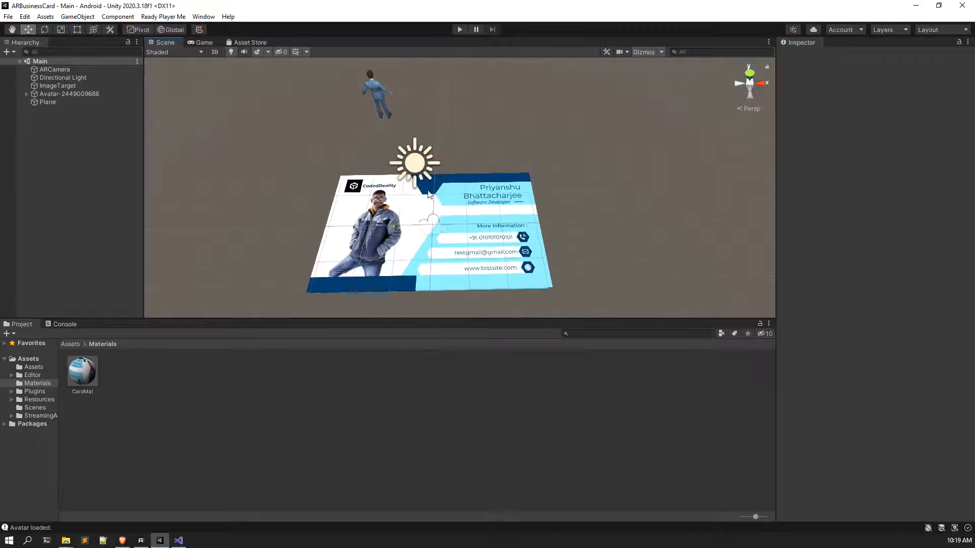
drag(72, 102, 105, 84)
click(77, 104)
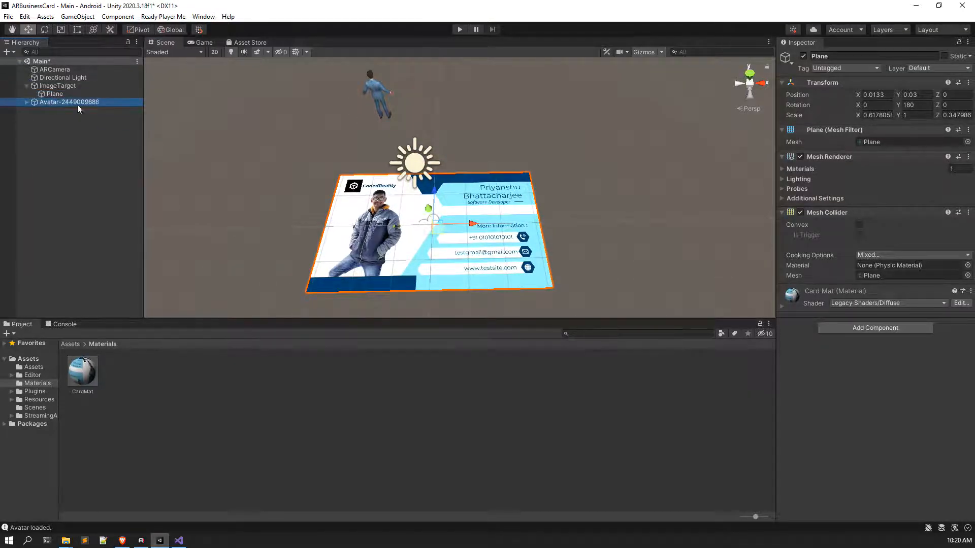
click(972, 85)
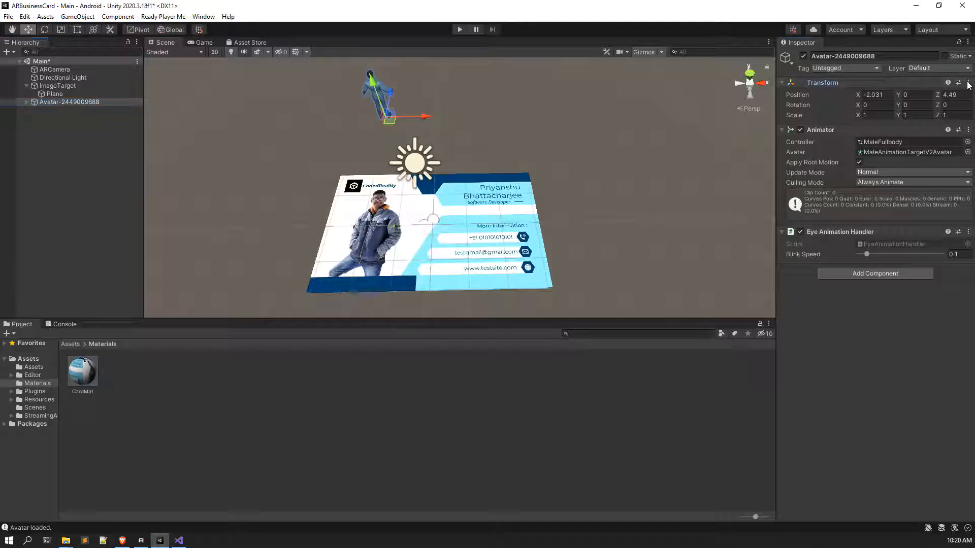
click(971, 85)
click(949, 93)
key(f)
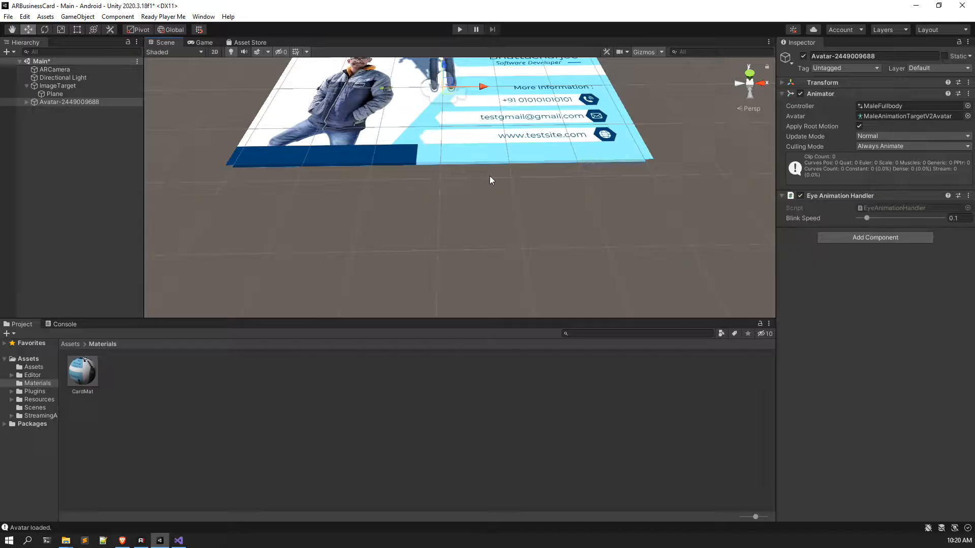
Step: Enlarge the avatar uniformly with the Scale tool
click(61, 30)
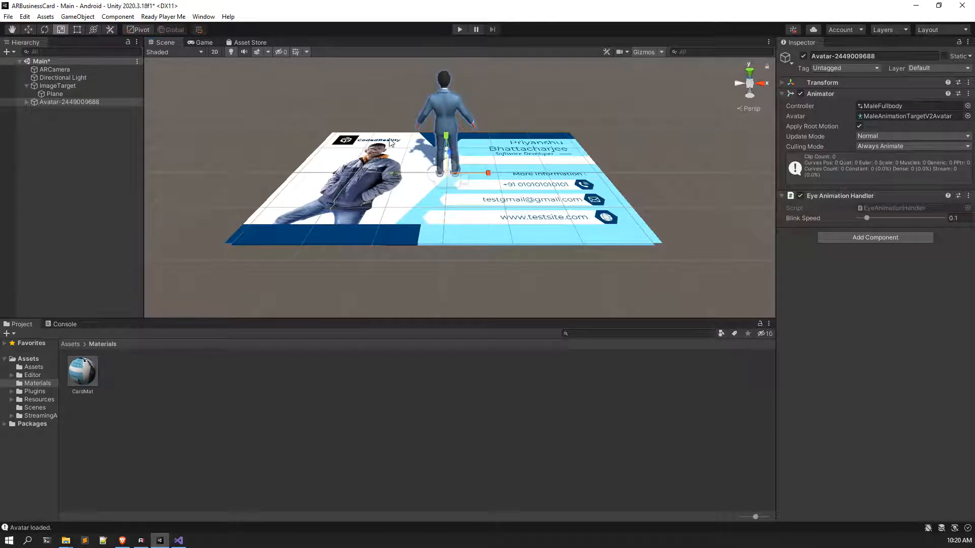
drag(450, 175, 483, 186)
scroll(483, 185, down, 3)
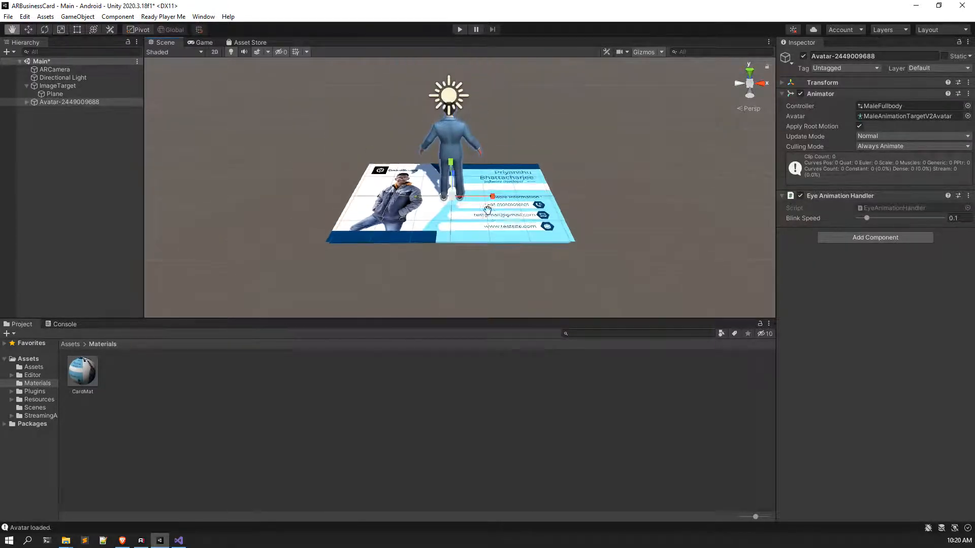
Step: Set the Directional Light's Shadow Type to No Shadows, then reselect the avatar
click(55, 79)
click(908, 104)
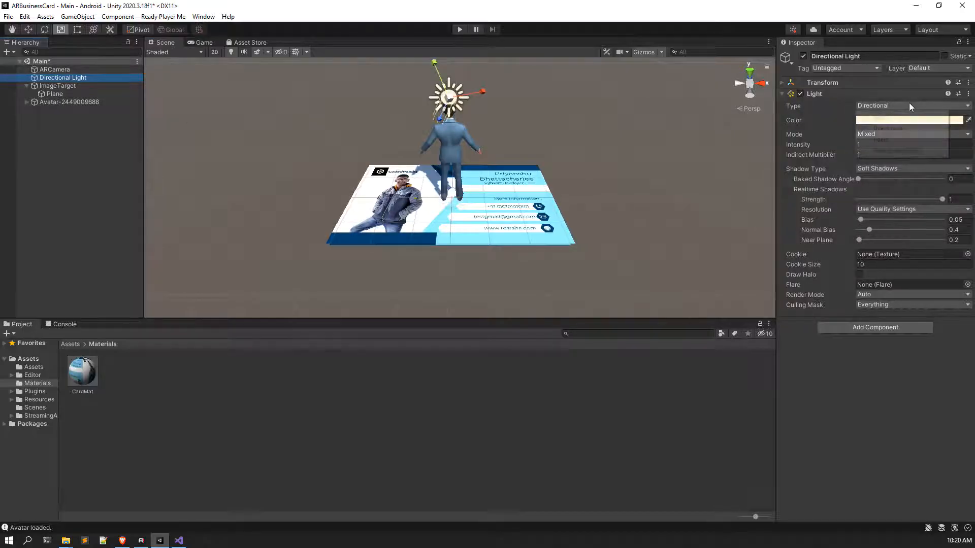
click(909, 170)
click(909, 170)
click(908, 182)
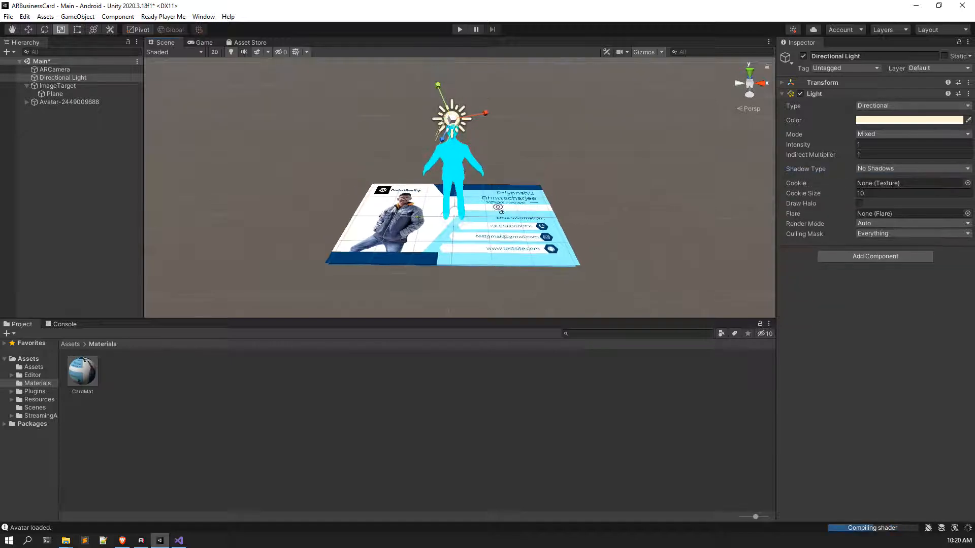
scroll(497, 213, up, 6)
middle_drag(498, 214, 501, 190)
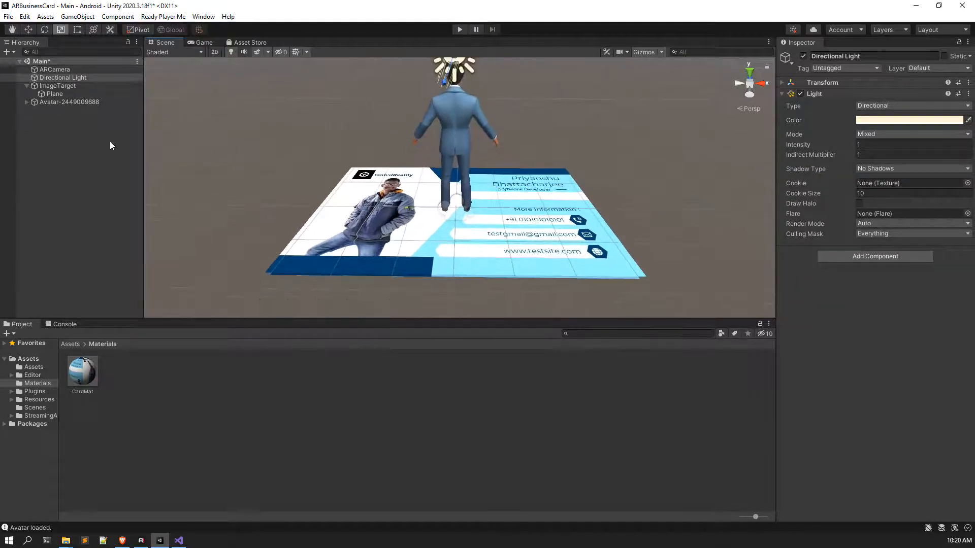
click(69, 108)
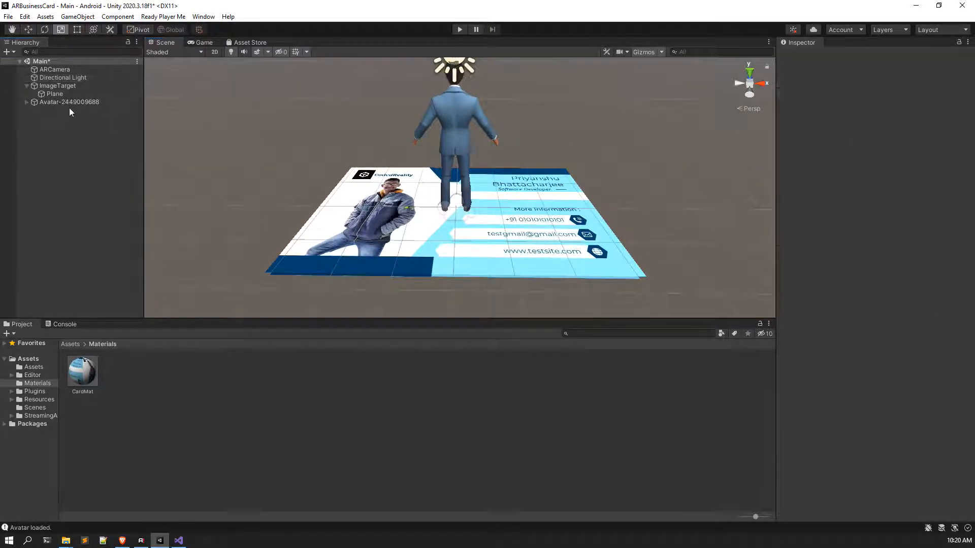
click(76, 102)
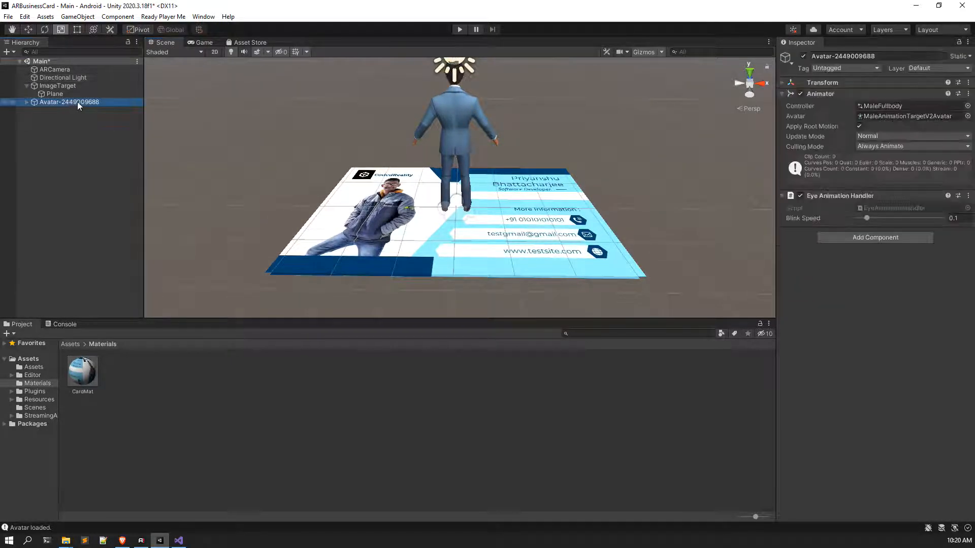
Step: Set the avatar's Rotation Y to 180 so it faces forward
click(821, 81)
click(923, 105)
text(180)
key(Return)
scroll(545, 178, down, 2)
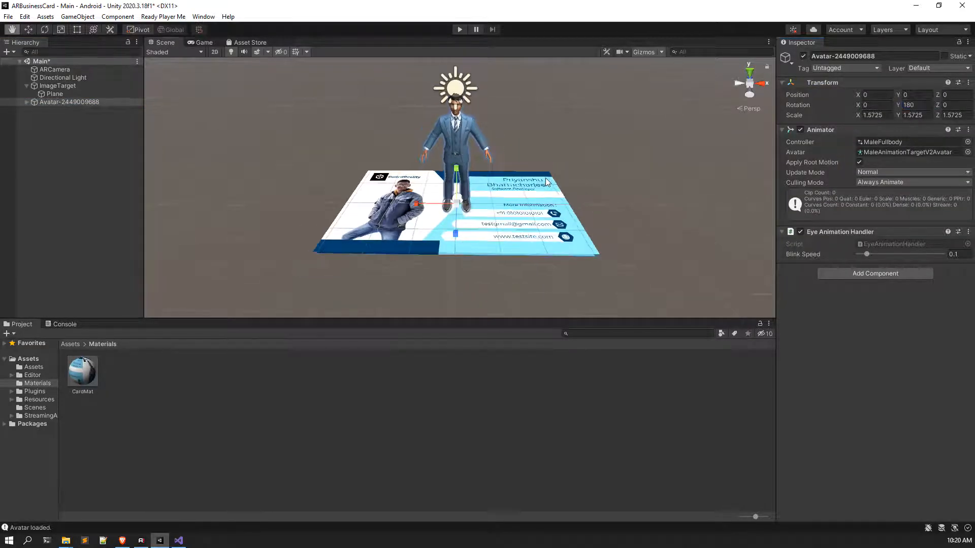
Step: Slide the avatar left to X -1.74 over the card photo
click(29, 30)
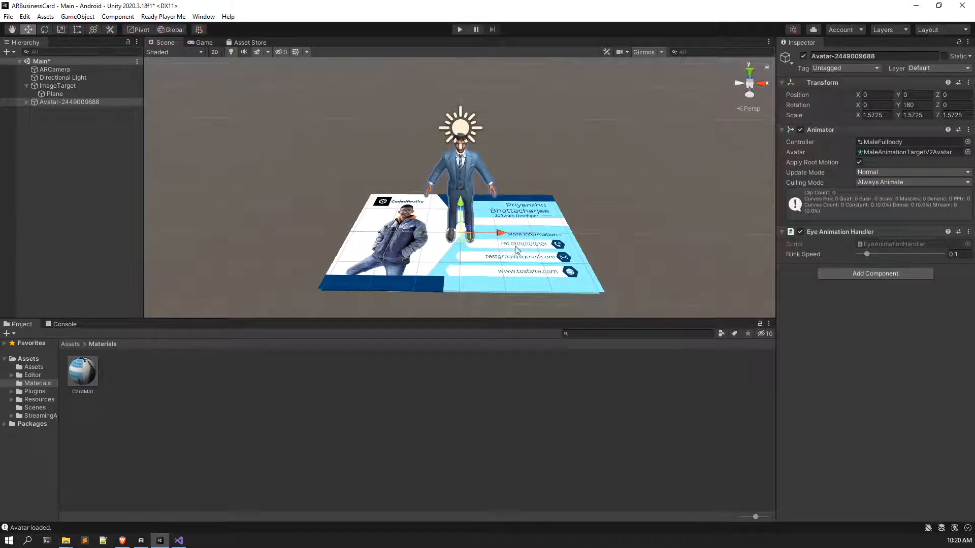
drag(501, 241, 480, 234)
drag(435, 233, 439, 233)
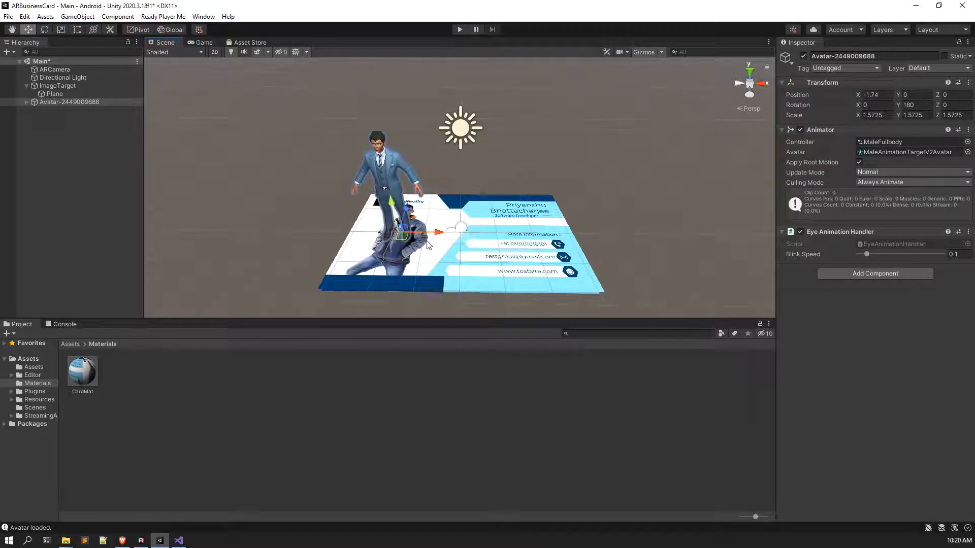
key(f)
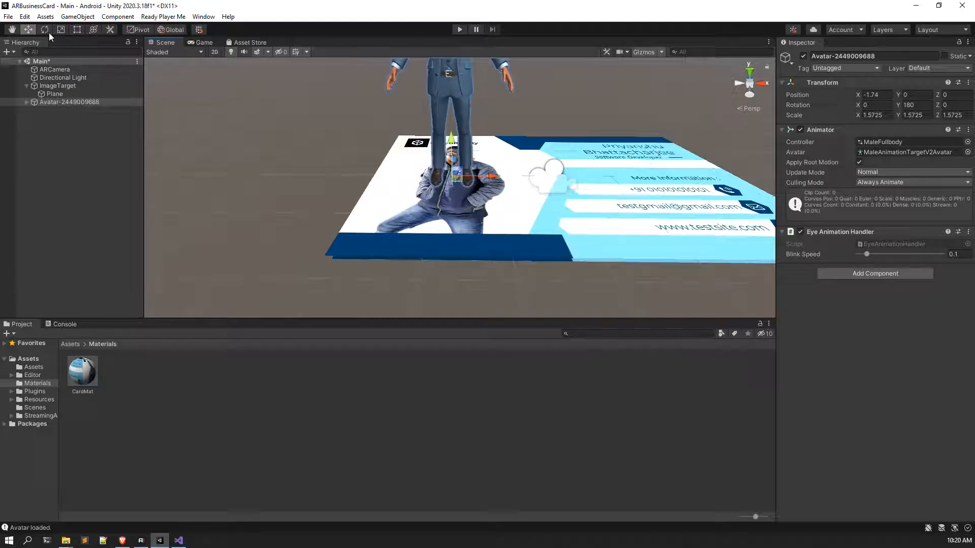
Step: Scale the avatar up to about 1.66
click(60, 30)
scroll(455, 180, down, 3)
drag(453, 180, 469, 182)
scroll(469, 182, down, 3)
drag(433, 216, 419, 213)
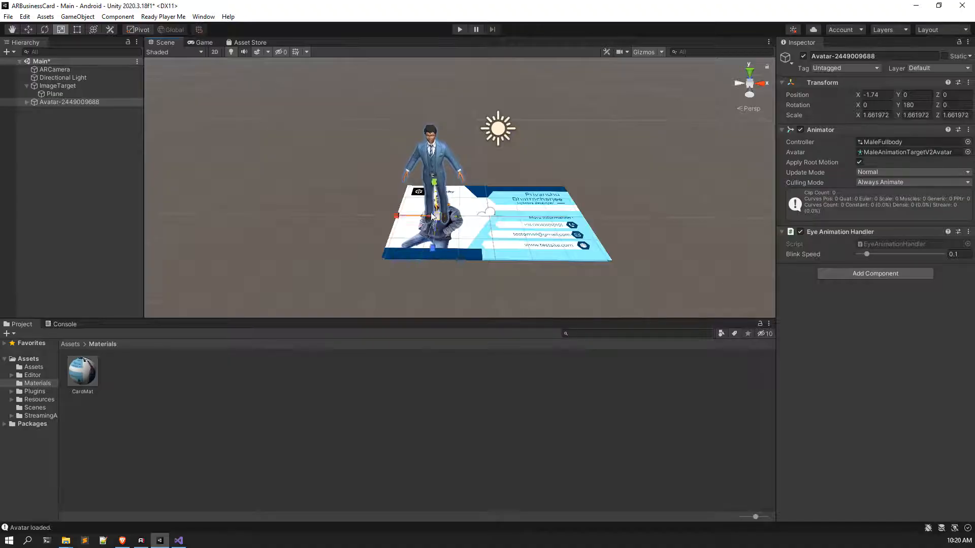
scroll(447, 209, up, 3)
Step: Save the scene and orbit the view to inspect the avatar on the card
key(ctrl+s)
alt+drag(490, 149, 490, 186)
middle_drag(490, 185, 474, 291)
alt+drag(475, 292, 485, 223)
middle_drag(485, 222, 531, 111)
alt+drag(531, 111, 500, 150)
scroll(500, 150, up, 3)
Step: In the Assets root, create a folder named Scripts beside Materials and Plugins
click(84, 344)
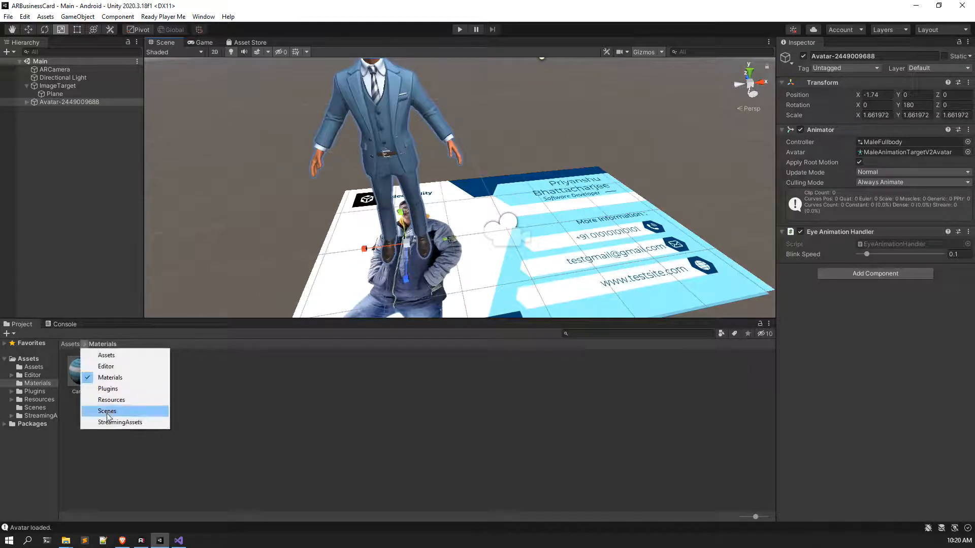
click(71, 344)
click(70, 344)
right_click(407, 408)
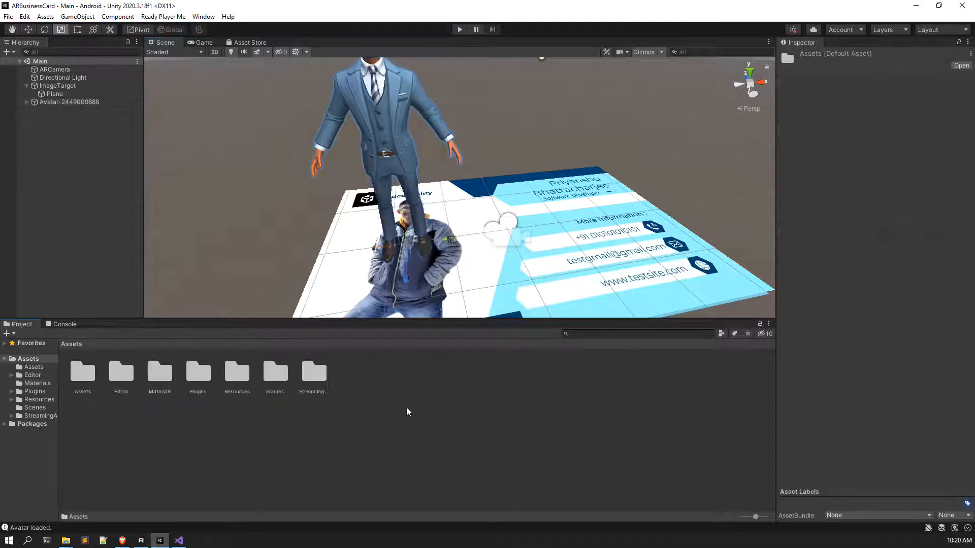
mouse_move(533, 141)
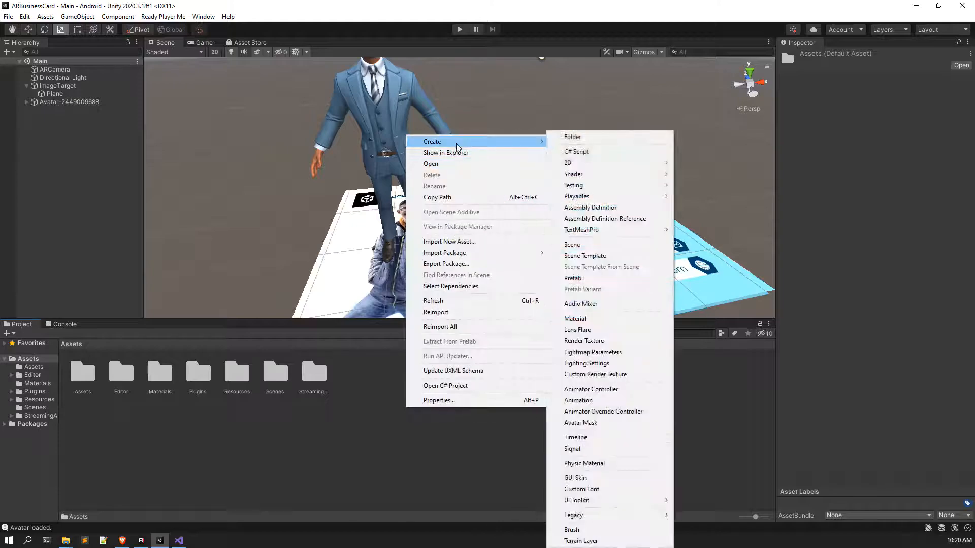
click(568, 137)
text(S)
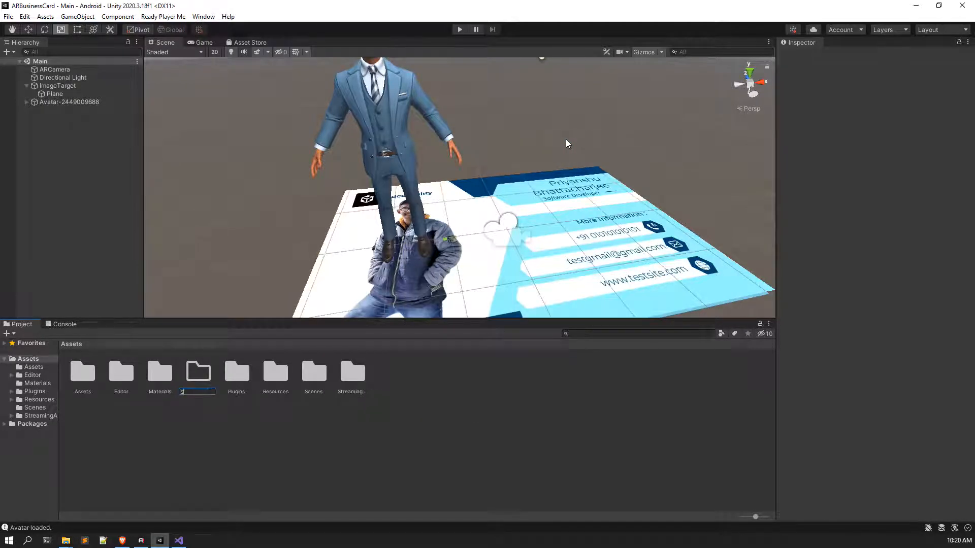
text(cripts)
key(Return)
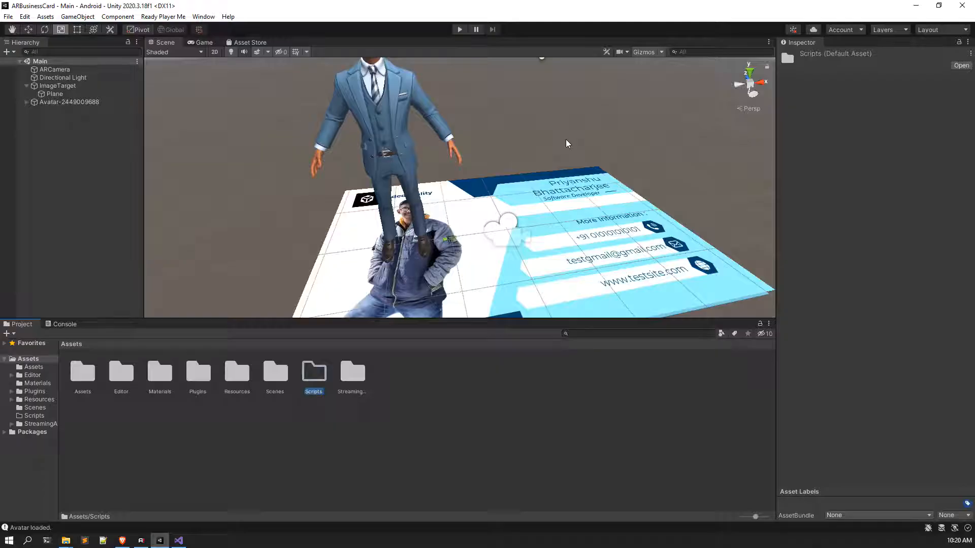
Step: Inside the Scripts folder, create a C# script named Rotate and reload it in Visual Studio
double_click(307, 390)
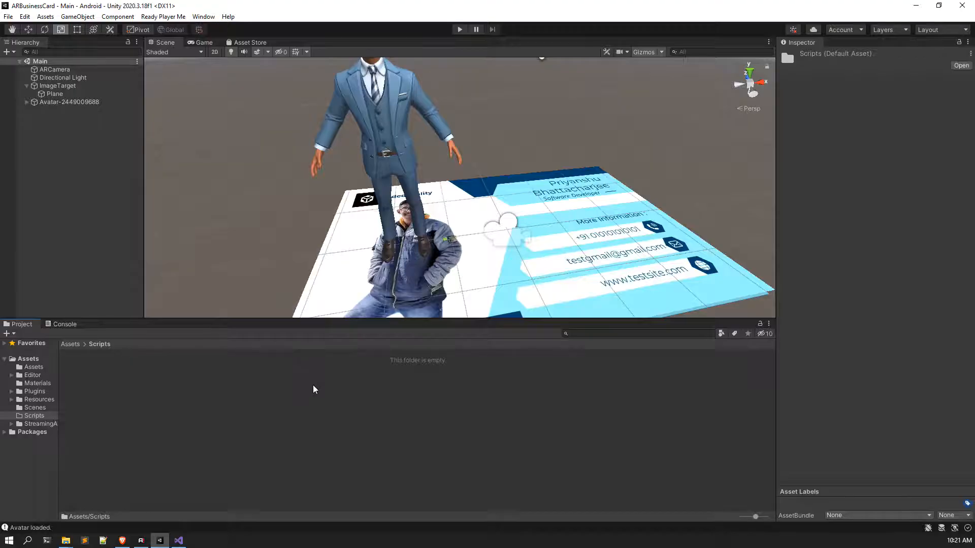
right_click(313, 389)
mouse_move(355, 119)
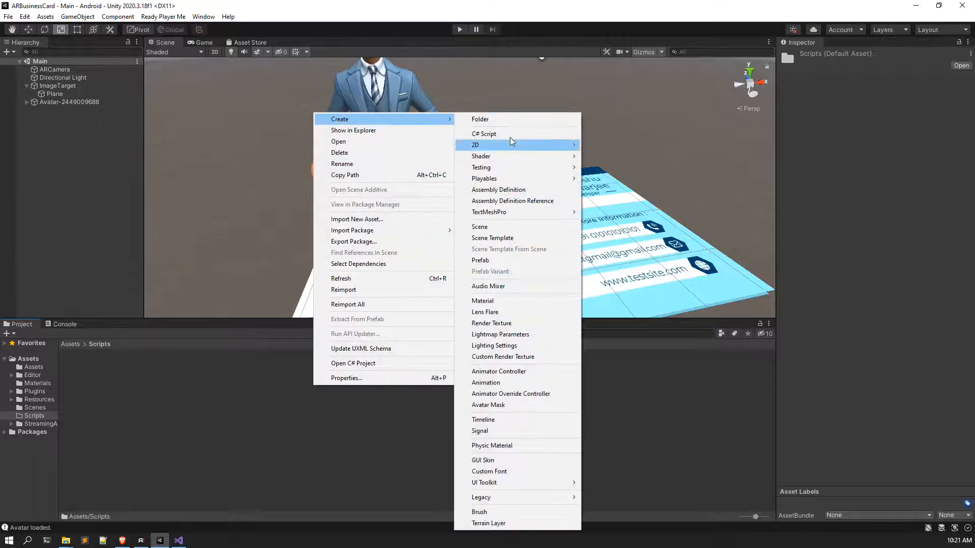
click(510, 134)
text(Rotate)
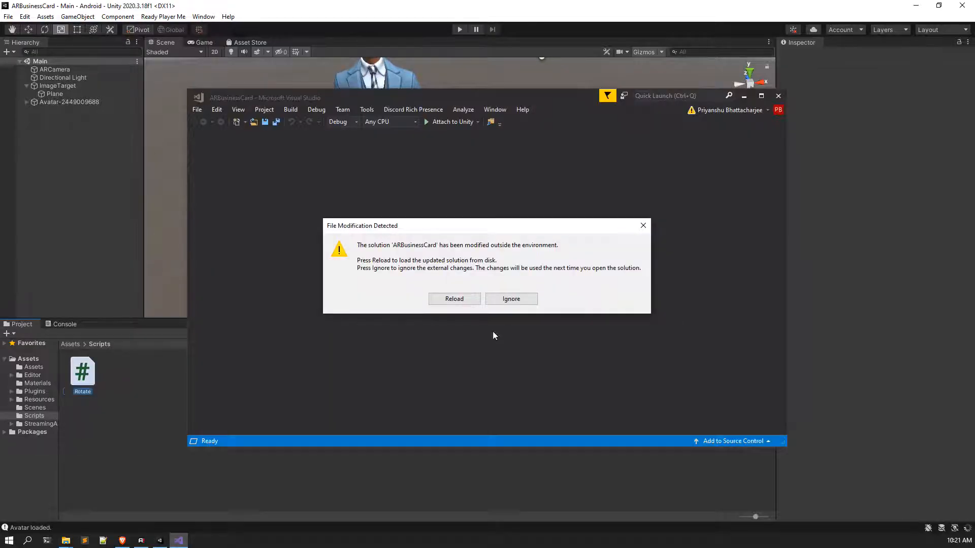
click(468, 299)
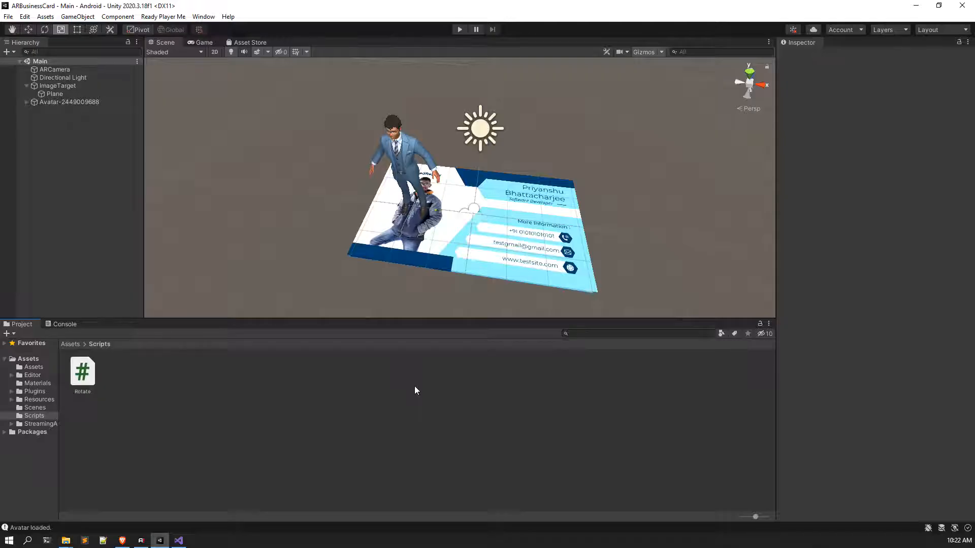
right_drag(415, 223, 470, 239)
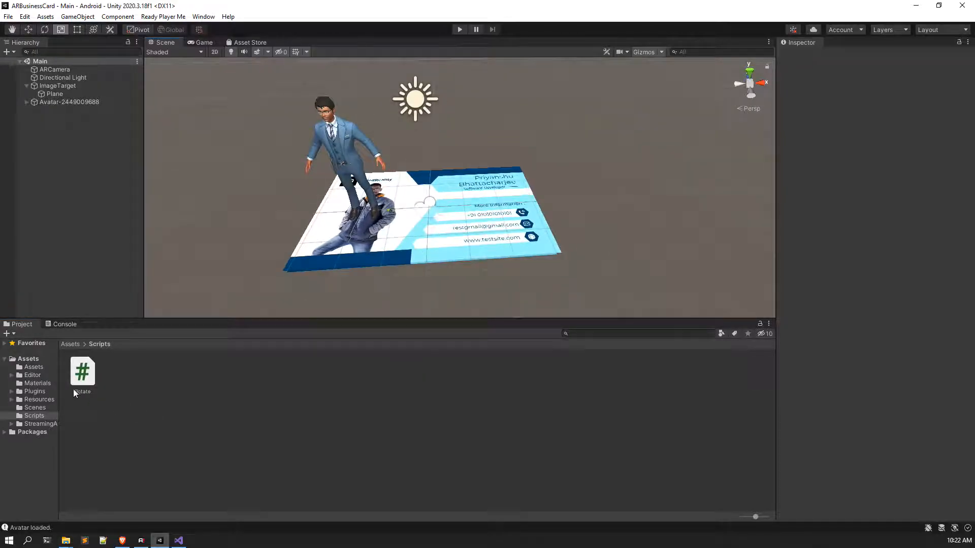
Step: Open Rotate.cs, delete the Start method and comments, and declare public Vector3 rot
double_click(76, 388)
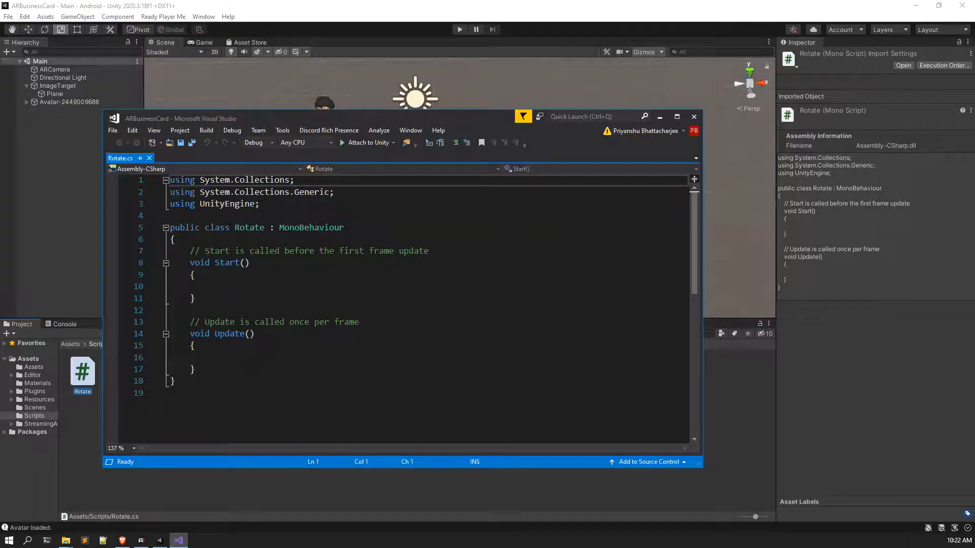
click(256, 366)
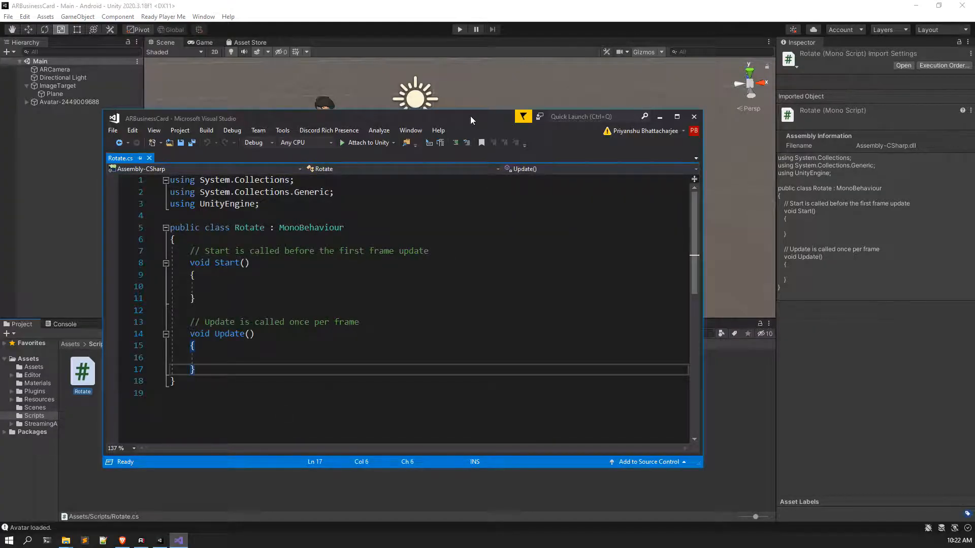
drag(454, 117, 486, 111)
click(397, 318)
drag(397, 317, 228, 247)
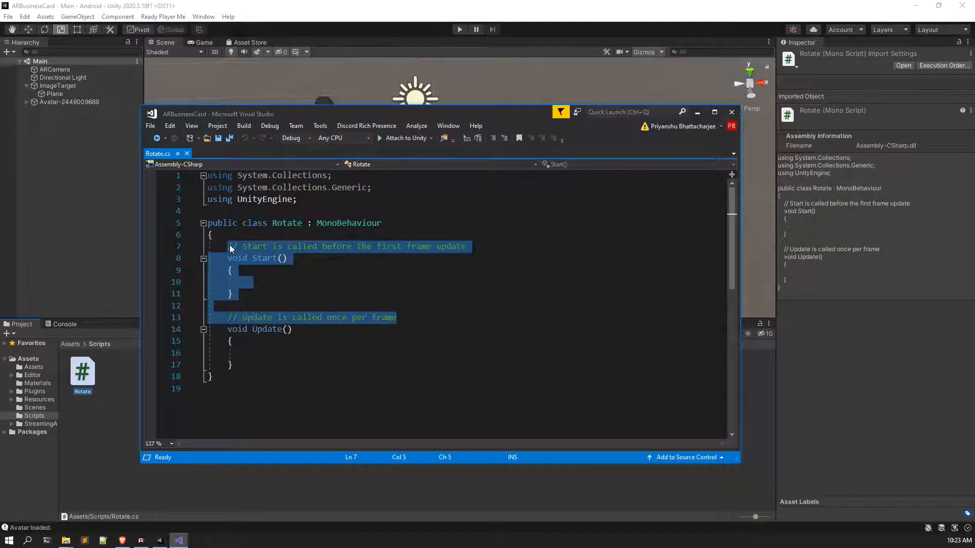
key(Delete)
key(Return)
key(Up)
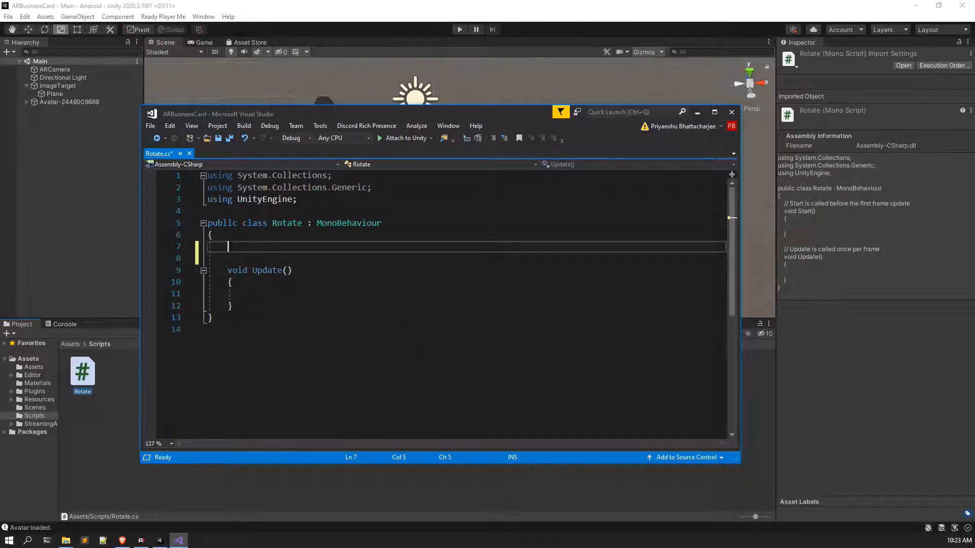
text(public Vector3)
key(Tab)
text(rot)
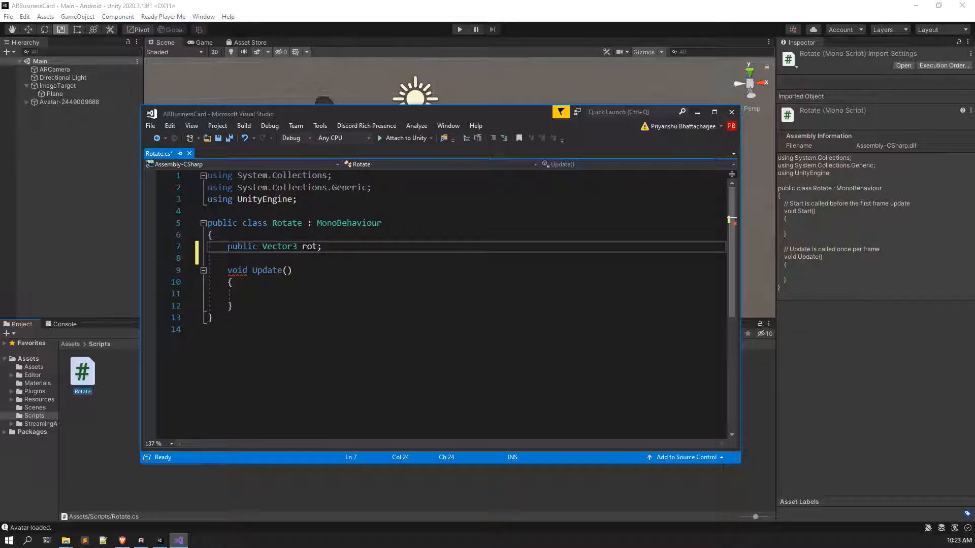
Step: Make Update call transform.Rotate(rot * Time.deltaTime);
click(295, 305)
click(296, 297)
text(tran)
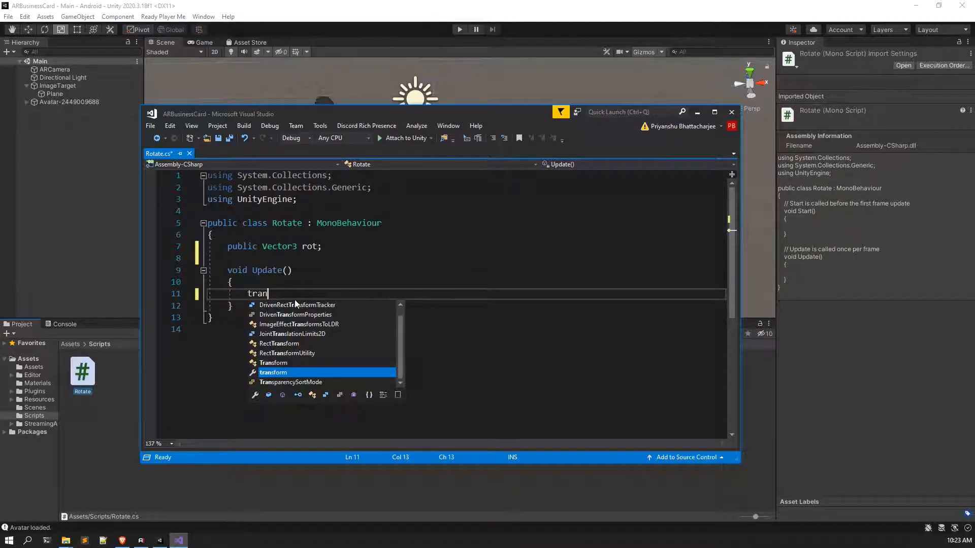
text(sform.R)
key(BackSpace)
key(Tab)
text(()
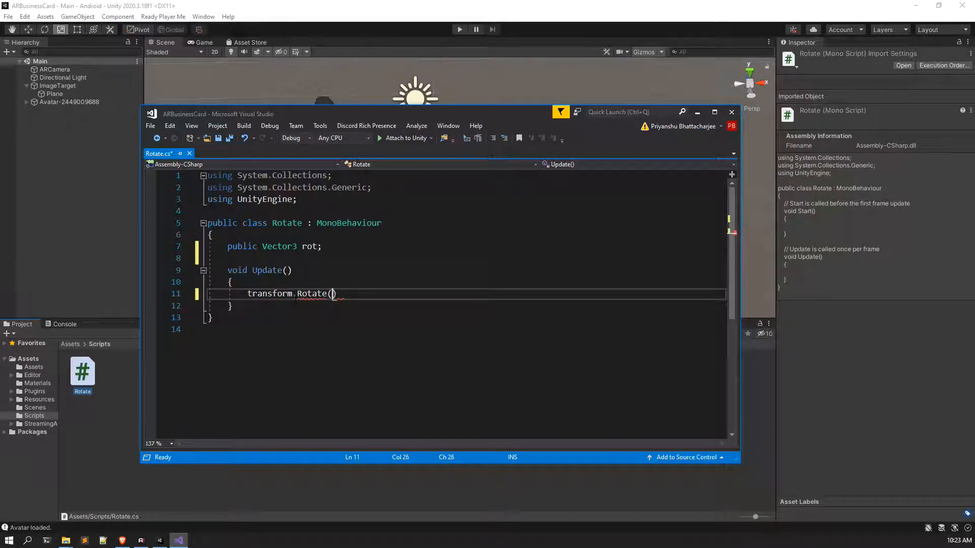
text(rot)
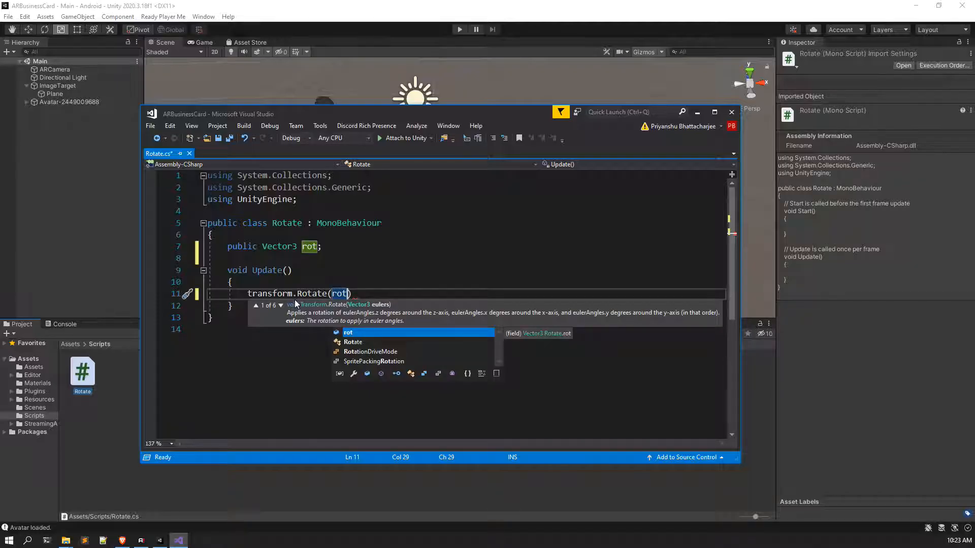
text( * )
text(Time.del)
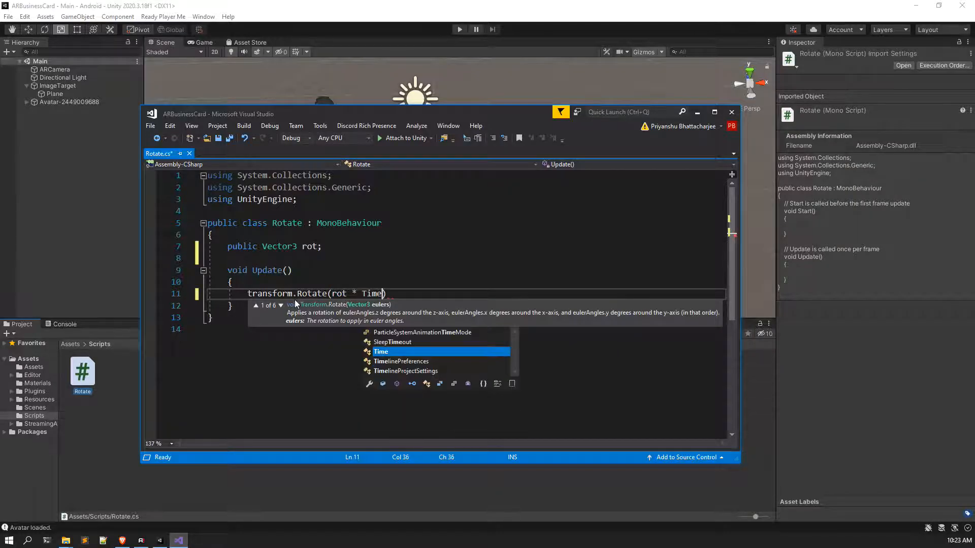
key(Tab)
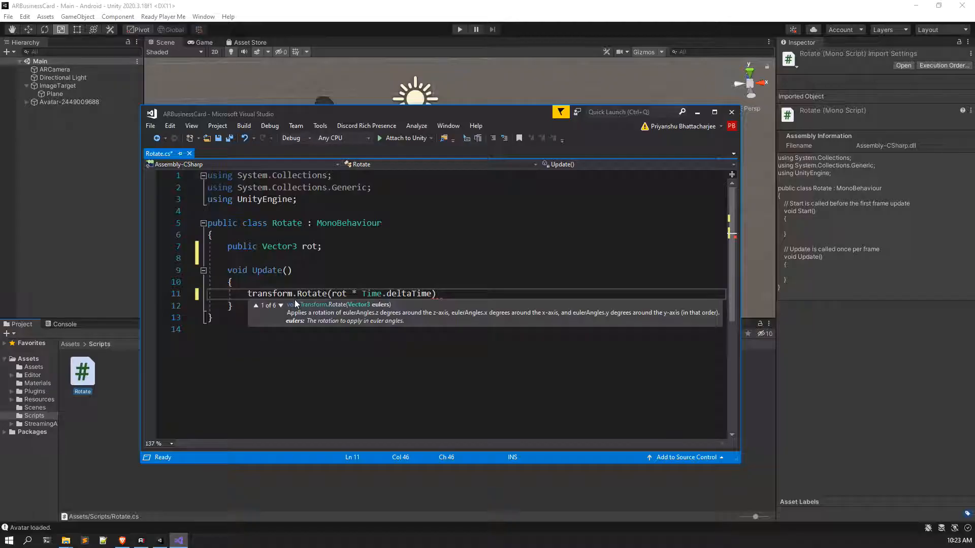
text()')
key(BackSpace)
text(;)
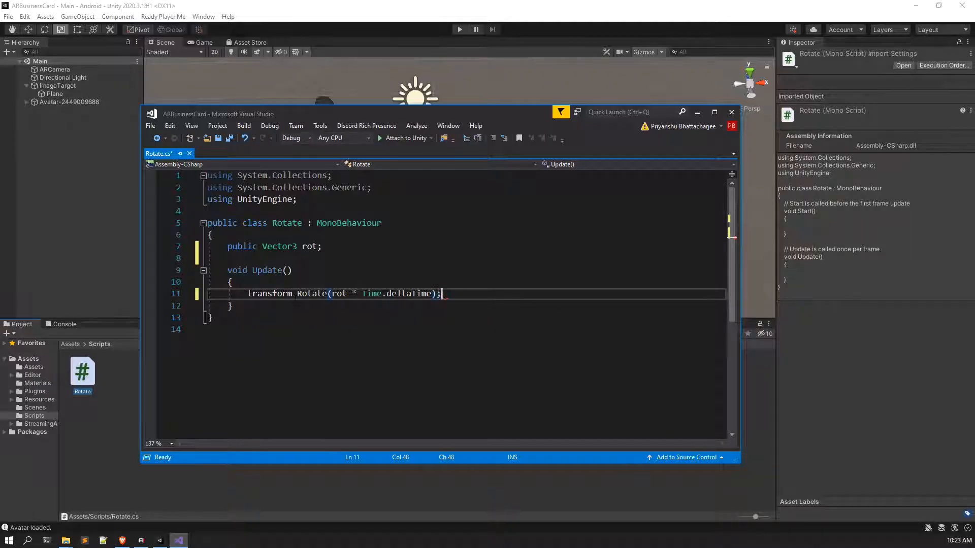
Step: Save Rotate.cs and return to the Unity editor
click(331, 175)
key(ctrl+s)
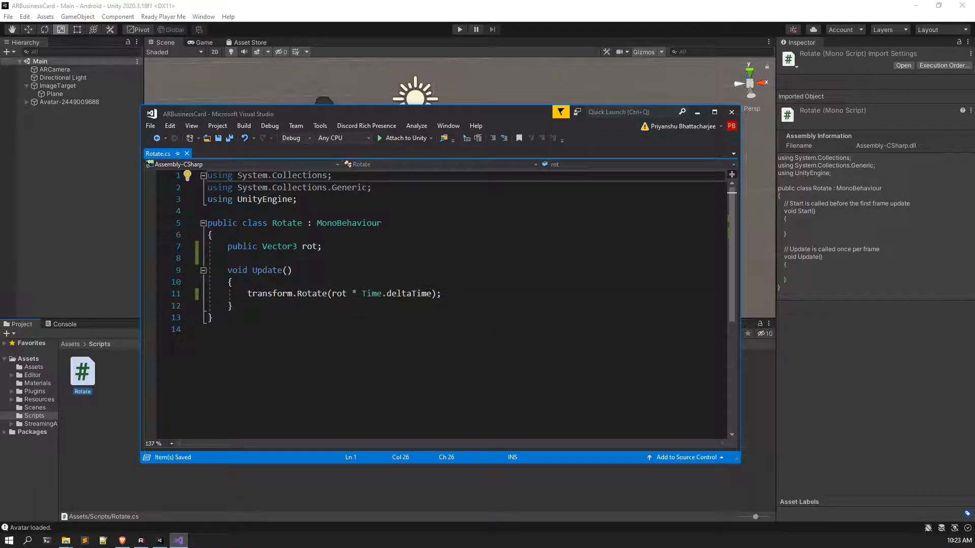
click(789, 366)
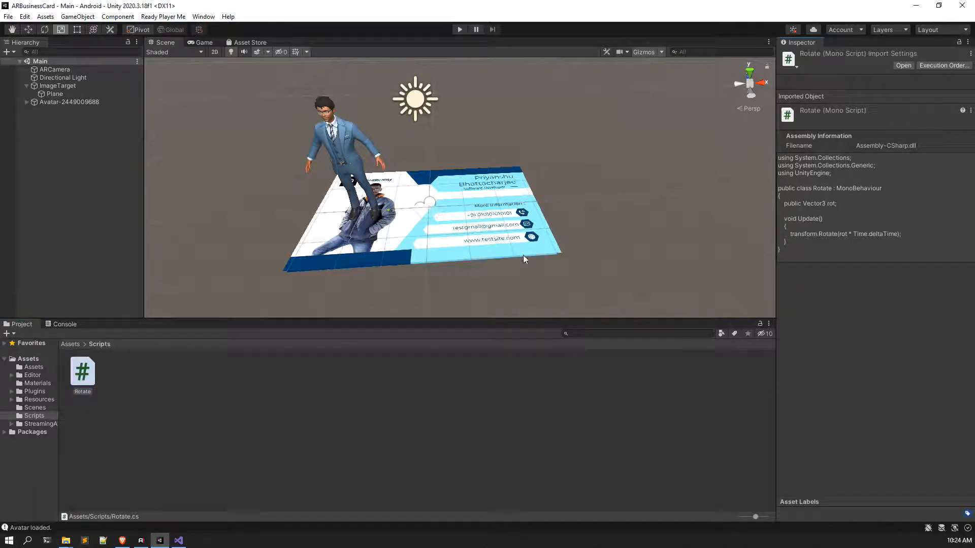
Step: Attach the Rotate script to the avatar and set Rot Y to 10
click(443, 385)
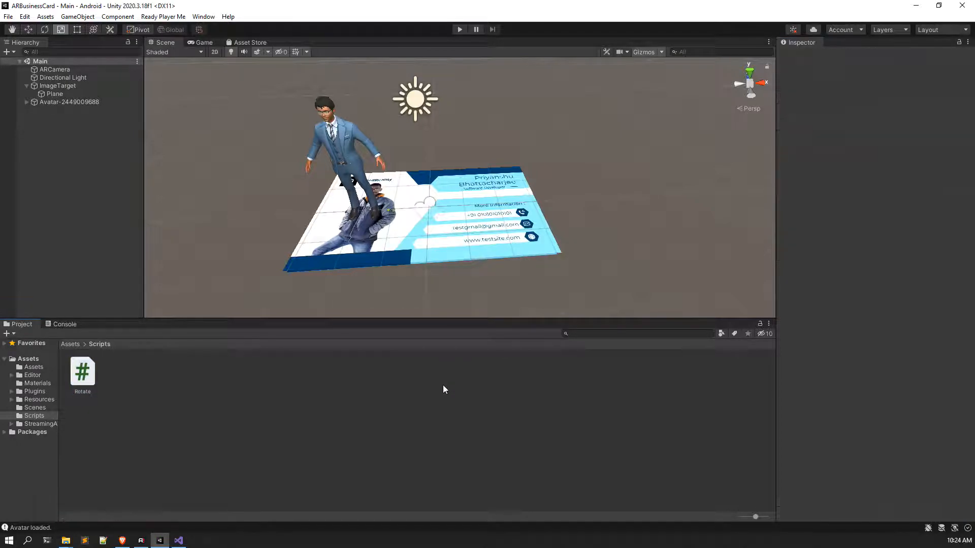
click(82, 95)
click(81, 102)
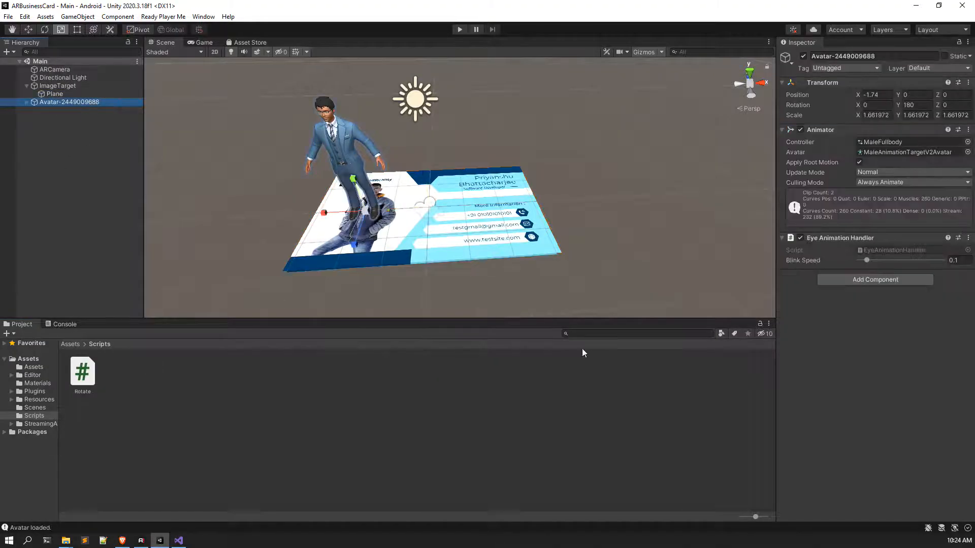
drag(81, 376, 883, 322)
click(919, 297)
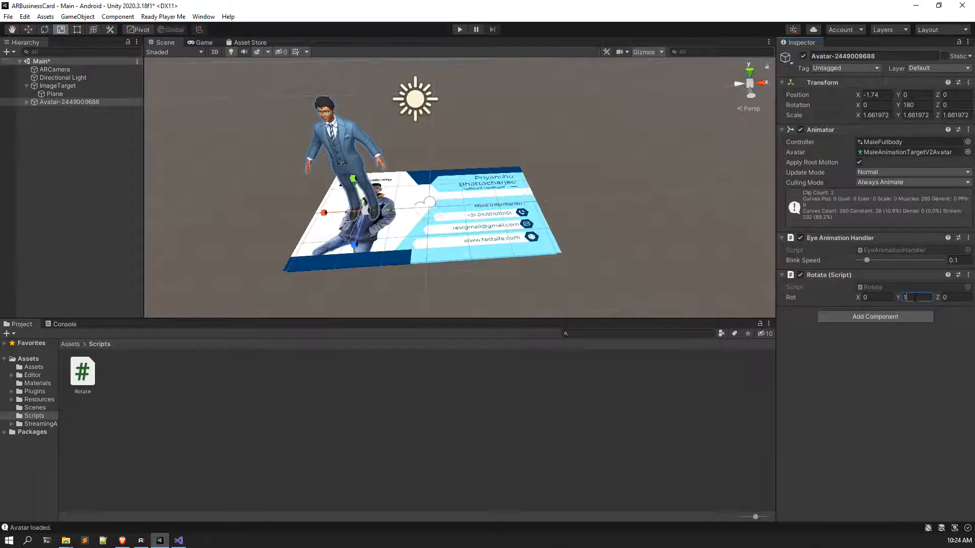
key(Return)
Step: Make the avatar a child of ImageTarget and save the scene
click(80, 110)
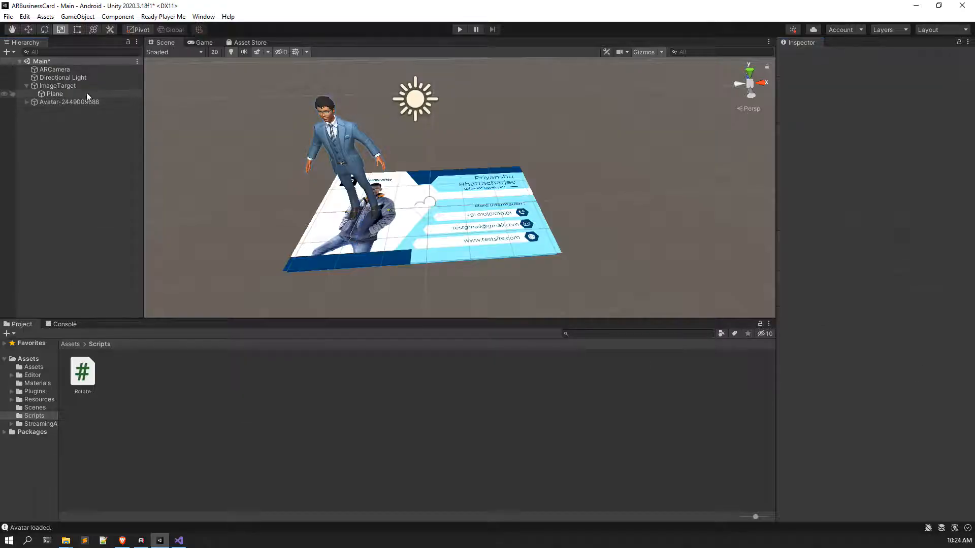
click(69, 101)
drag(70, 102, 90, 88)
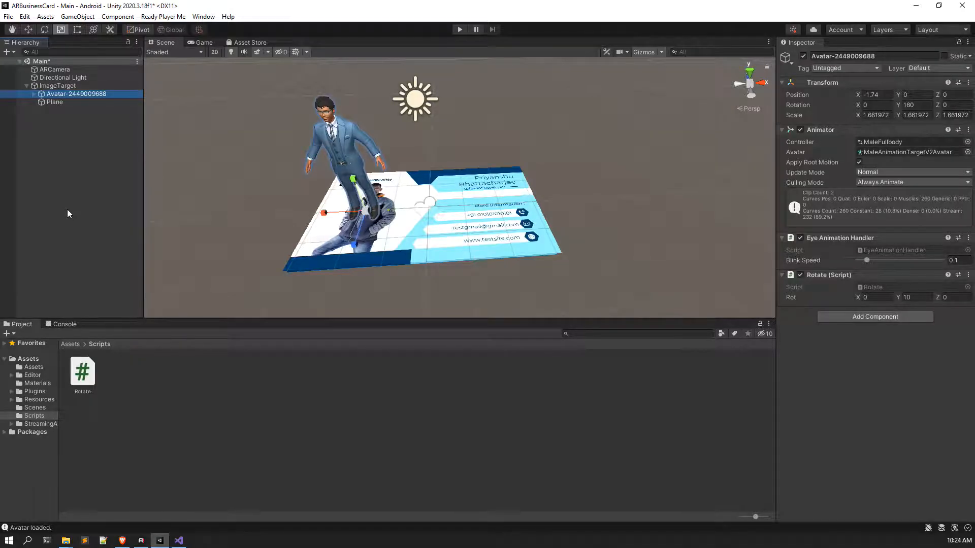
scroll(431, 203, up, 7)
right_drag(446, 208, 414, 192)
scroll(450, 181, down, 6)
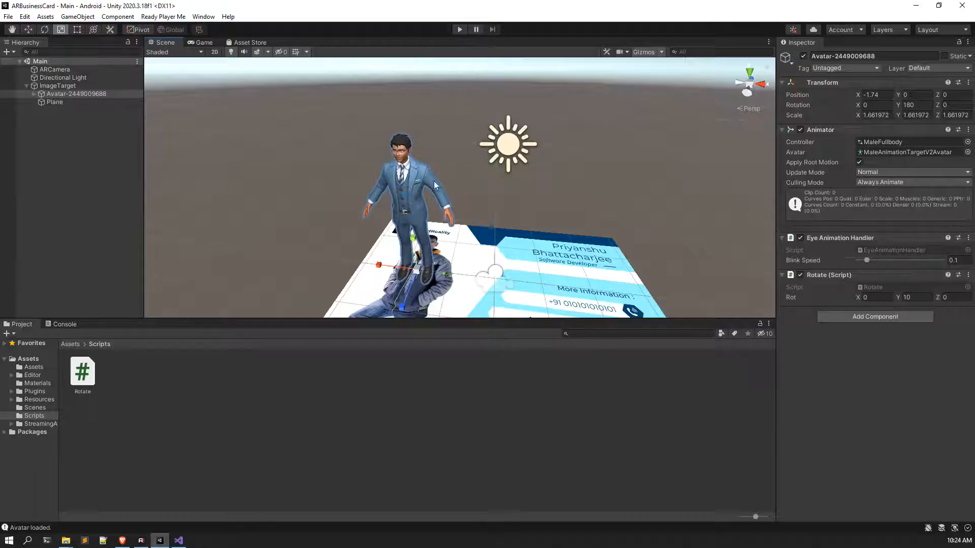
key(ctrl+s)
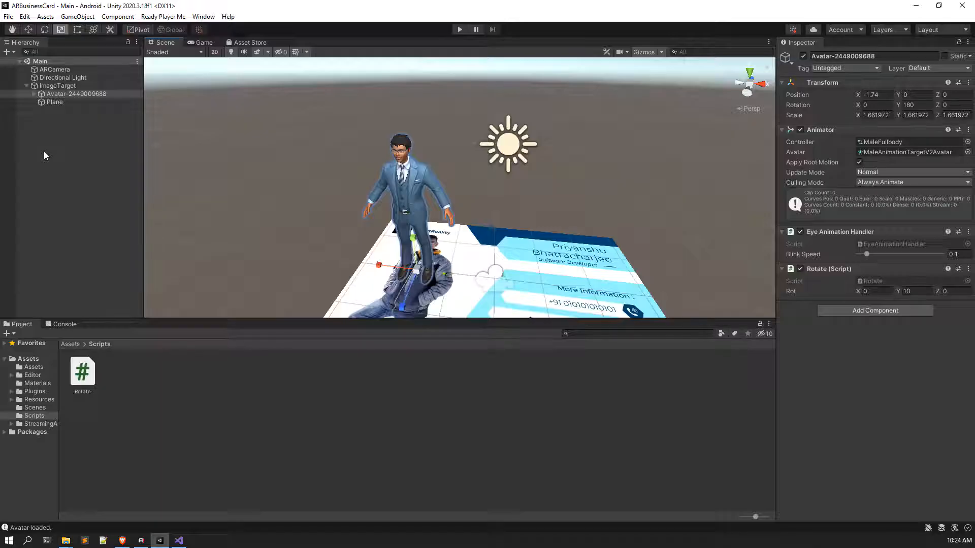
click(459, 29)
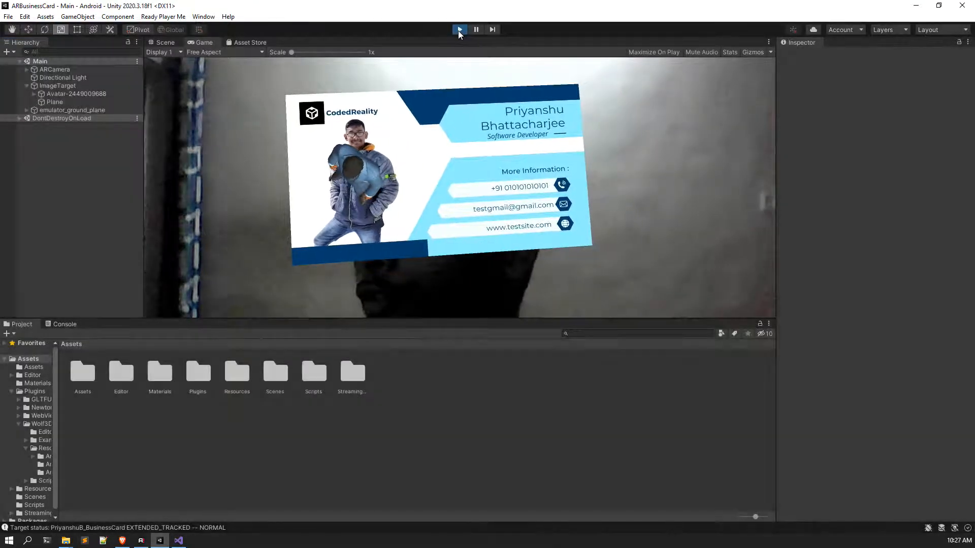
click(459, 30)
right_drag(333, 191, 350, 203)
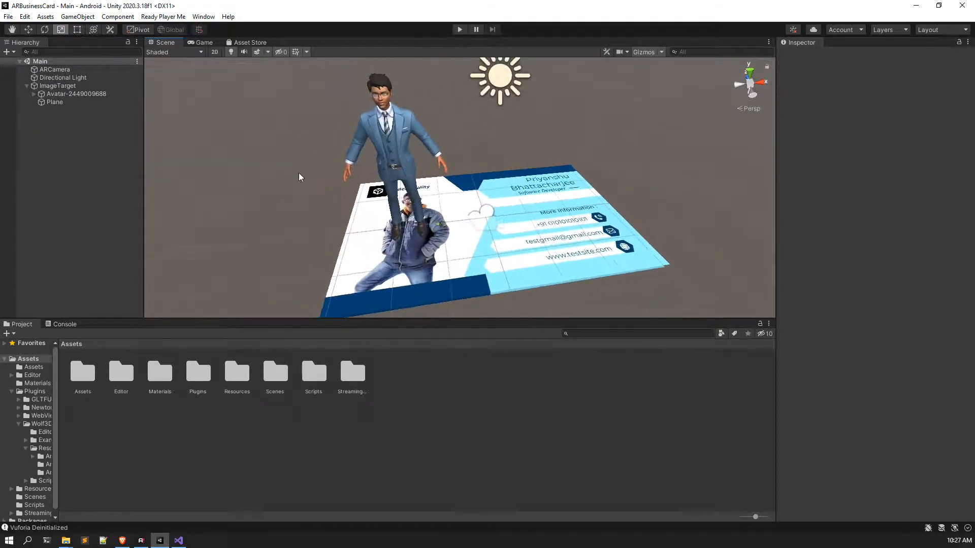
Step: Set ImageTarget's 'Consider target as visible' option to Tracked
click(91, 85)
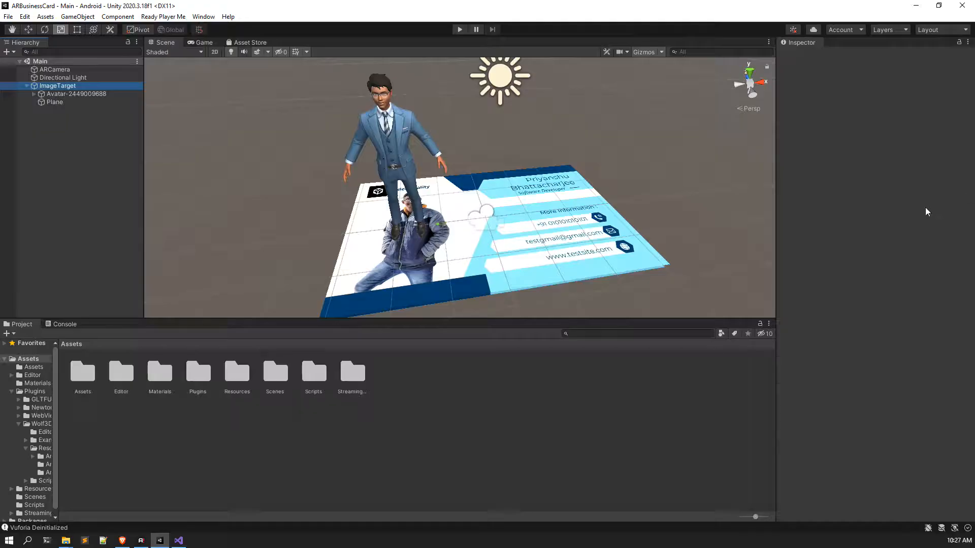
click(871, 229)
click(870, 242)
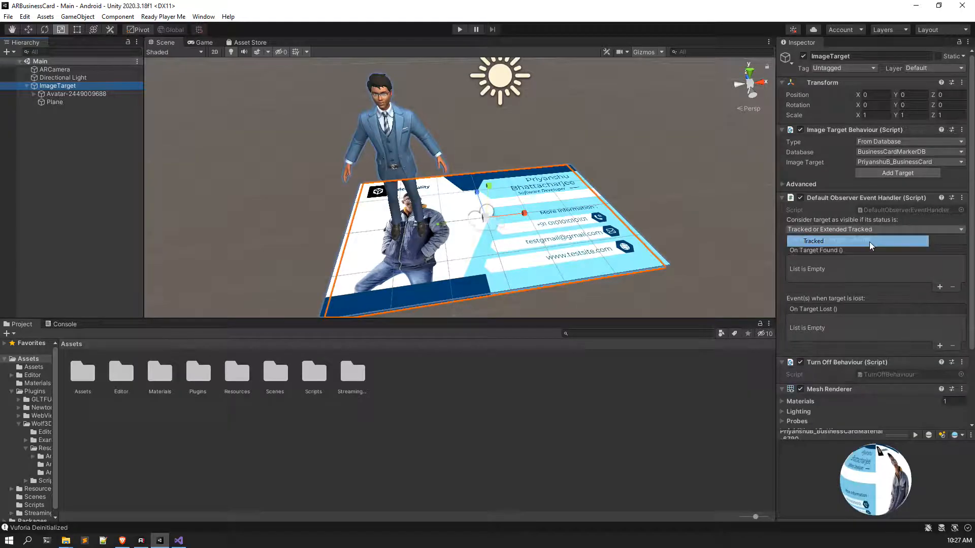
Step: Locate and select the avatar's MaleFullbody animator controller in the Project assets
click(77, 94)
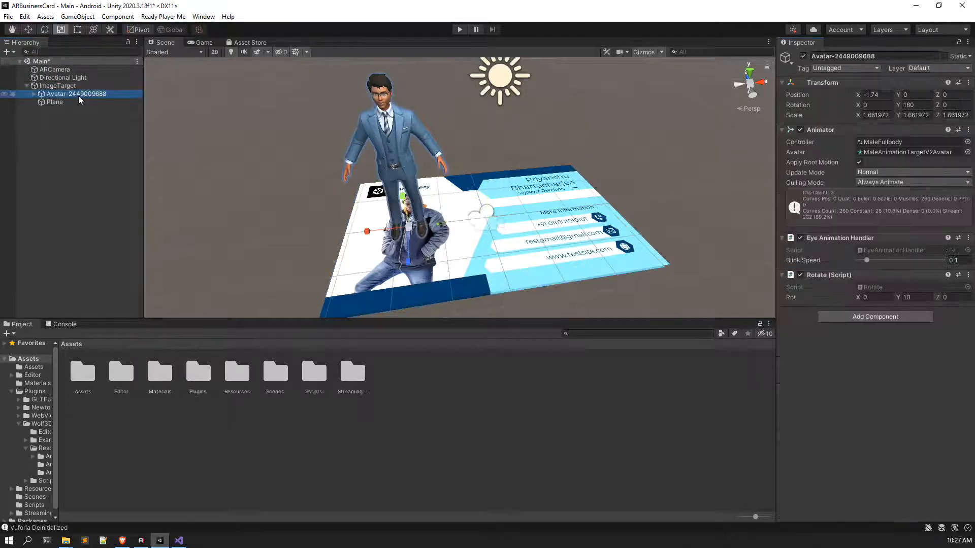
click(890, 145)
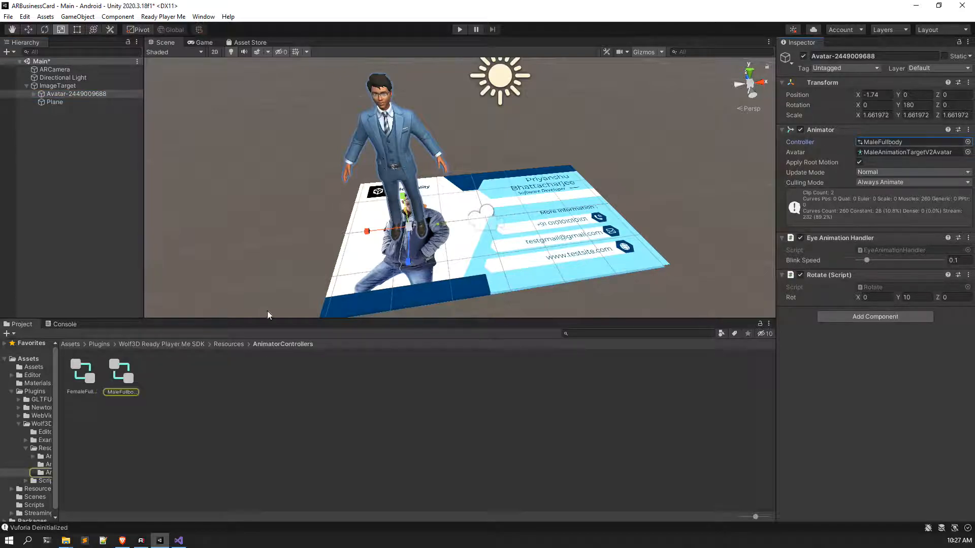
click(121, 371)
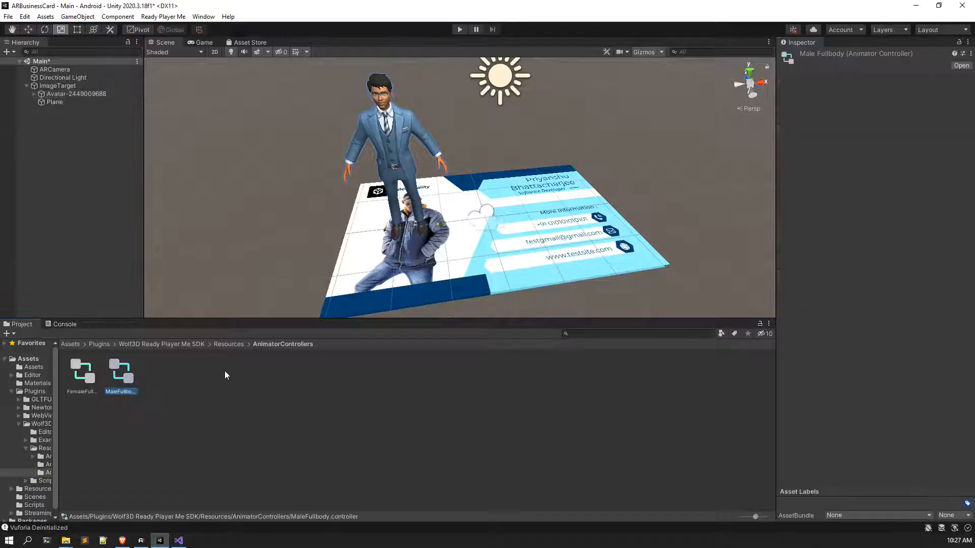
Step: Delete the Walk state from the MaleFullbody animator, leaving only the Breathing Idle state from Entry
double_click(120, 379)
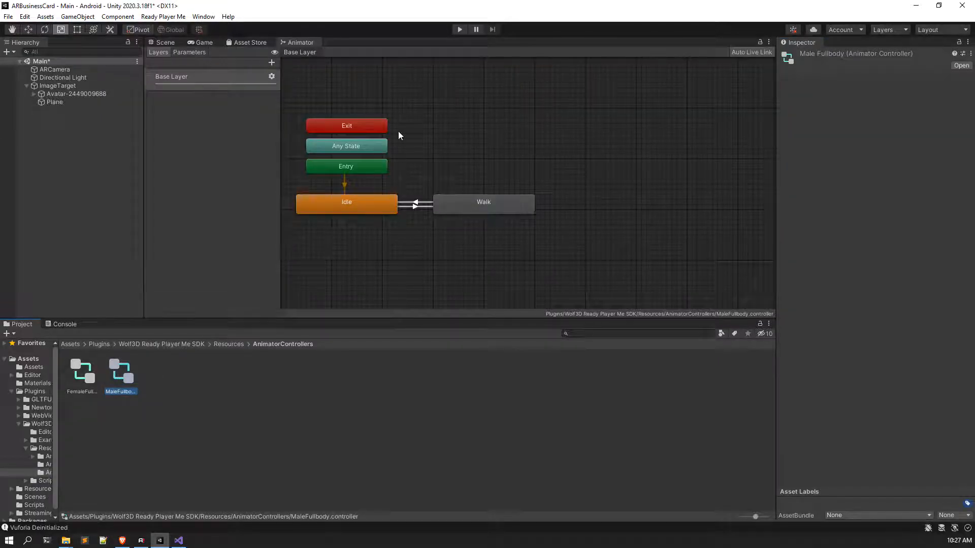
click(431, 226)
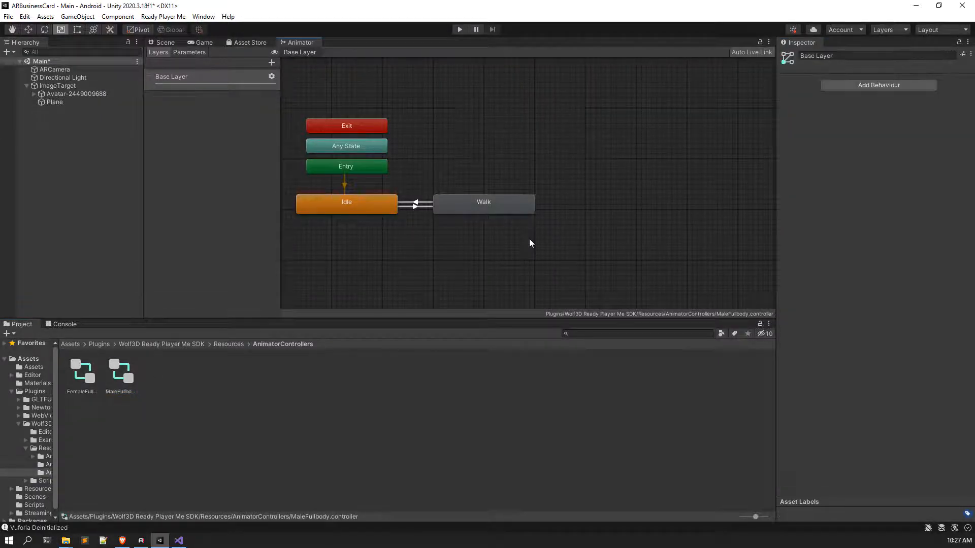
click(352, 203)
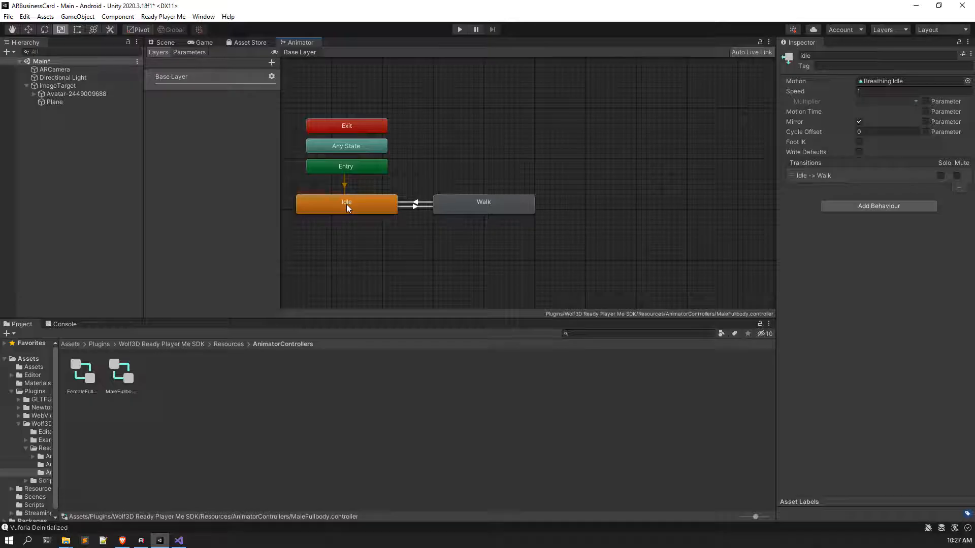
click(469, 238)
click(375, 214)
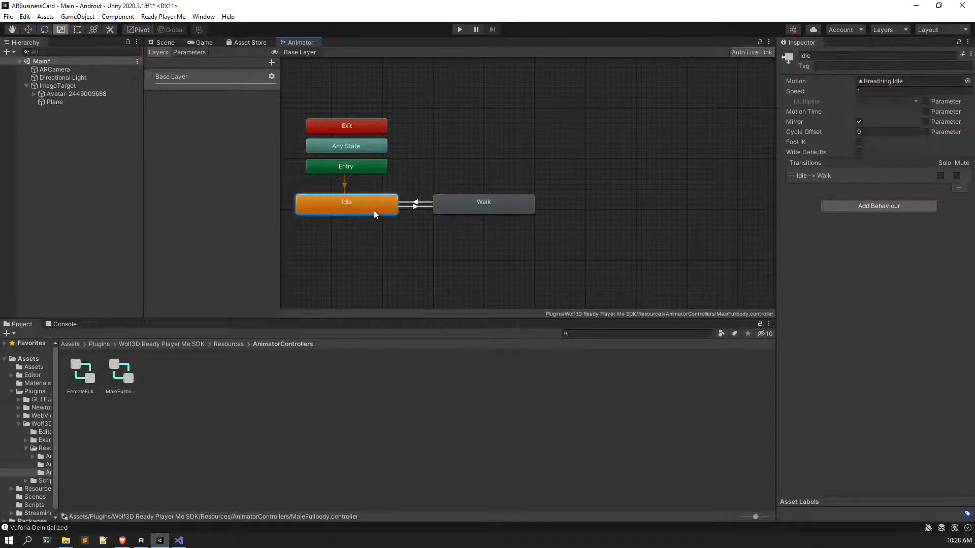
click(508, 205)
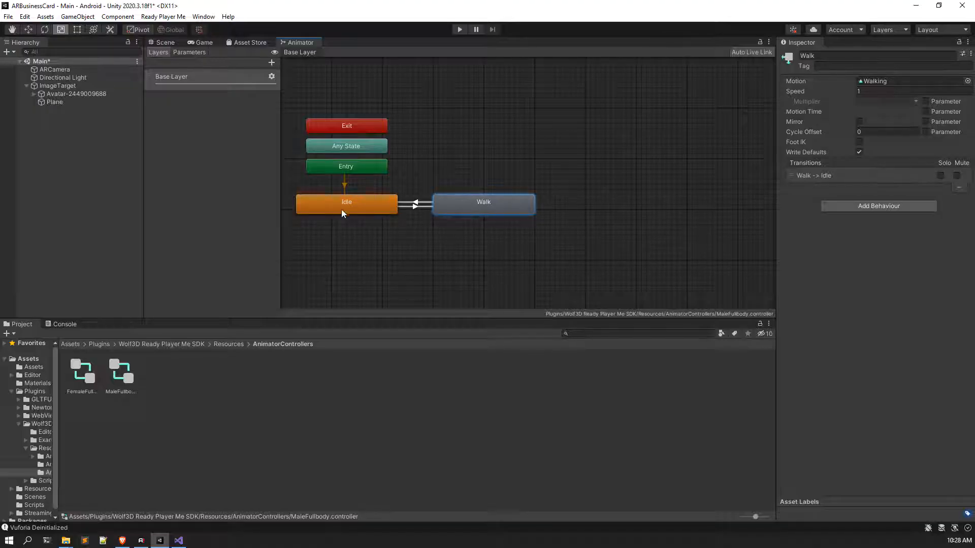
right_click(490, 208)
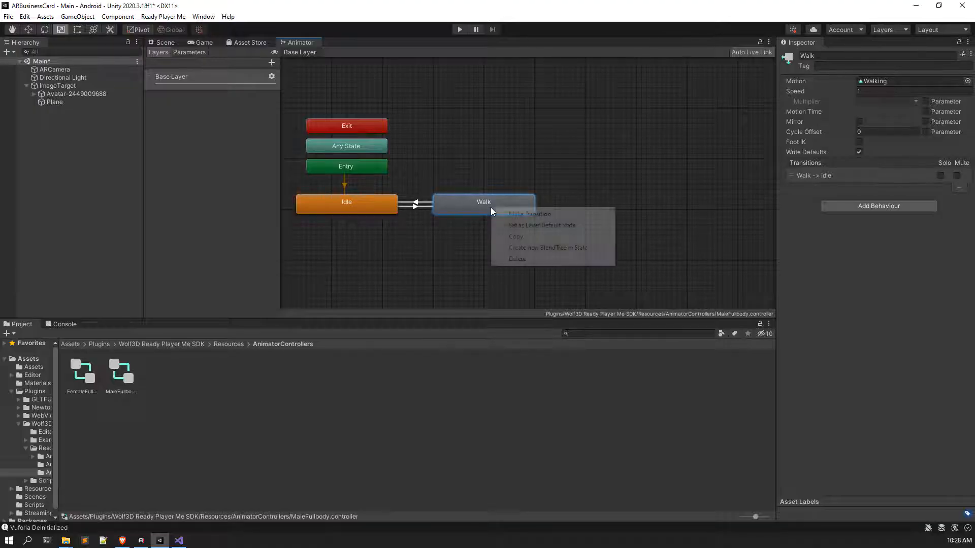
click(511, 259)
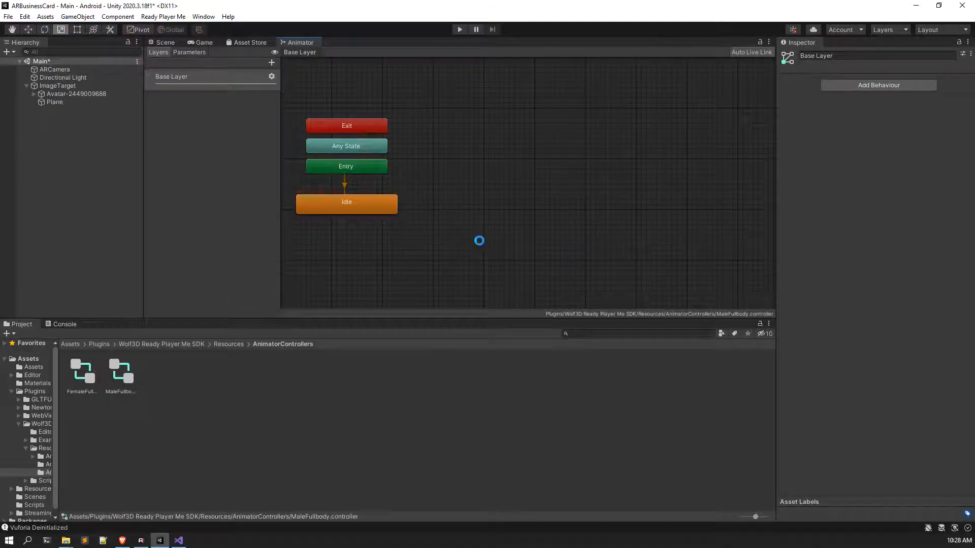
click(165, 42)
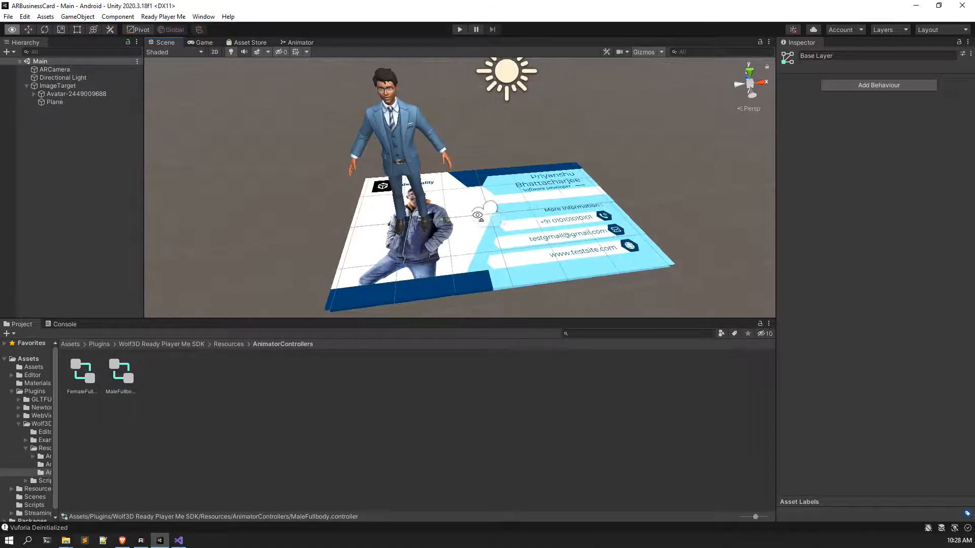
Step: Scale the Avatar uniformly to about 2.53 and start Play mode to test the scene
click(69, 100)
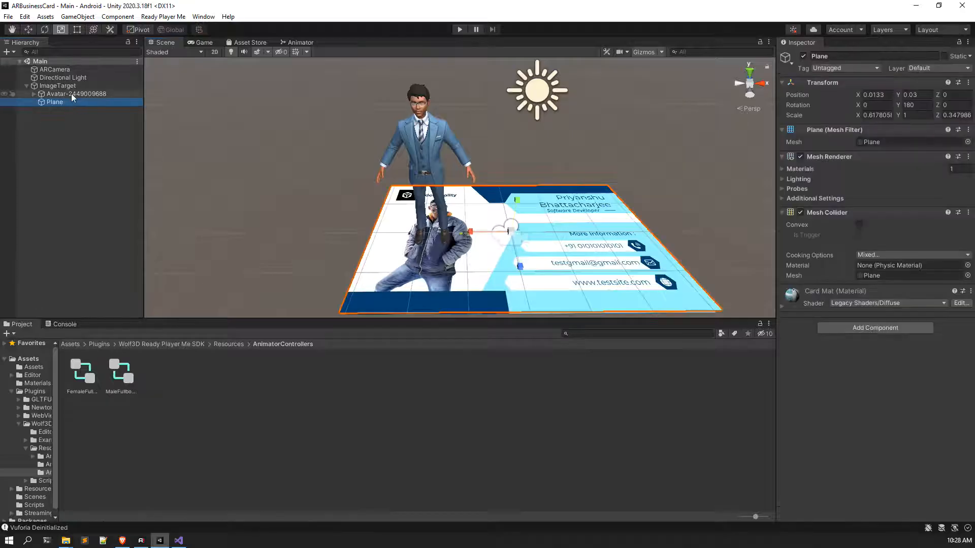
click(72, 93)
click(57, 29)
drag(427, 233, 458, 121)
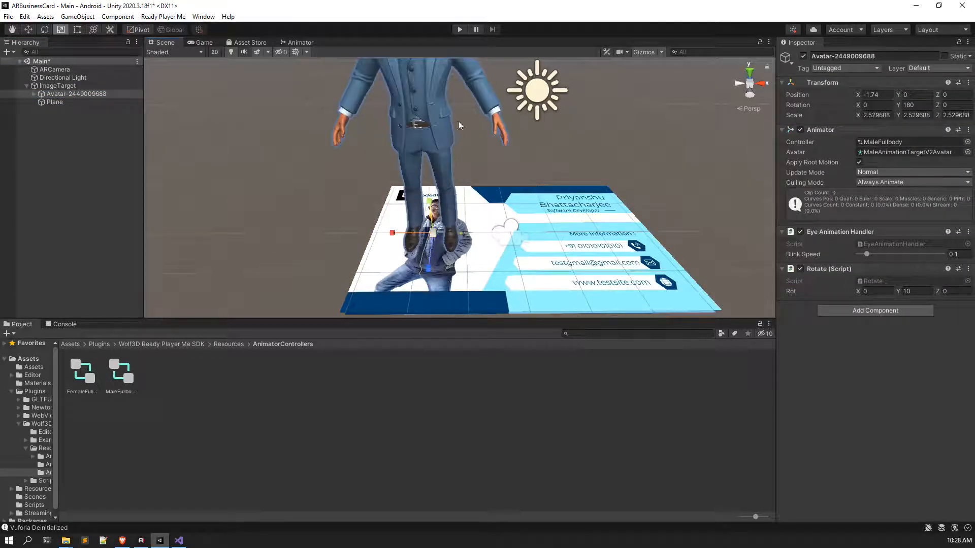
click(462, 30)
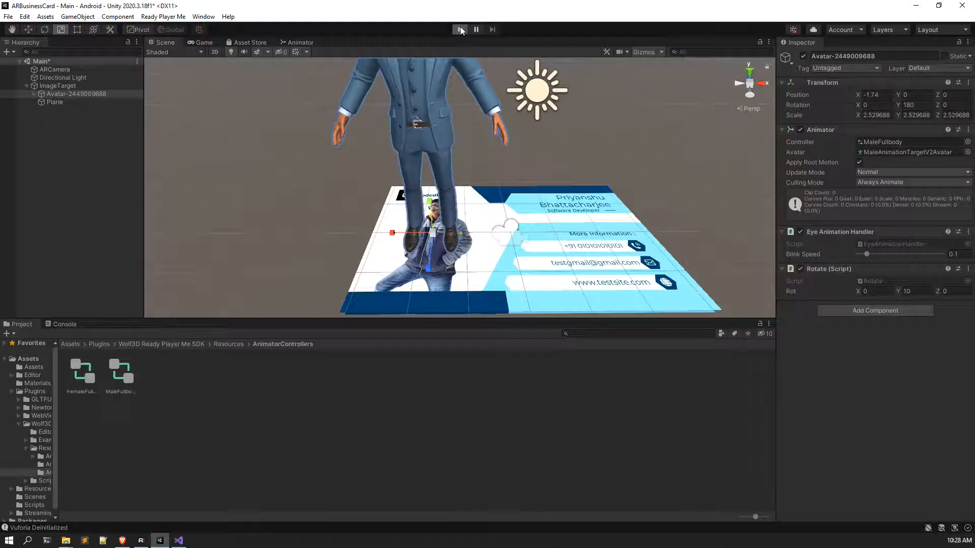
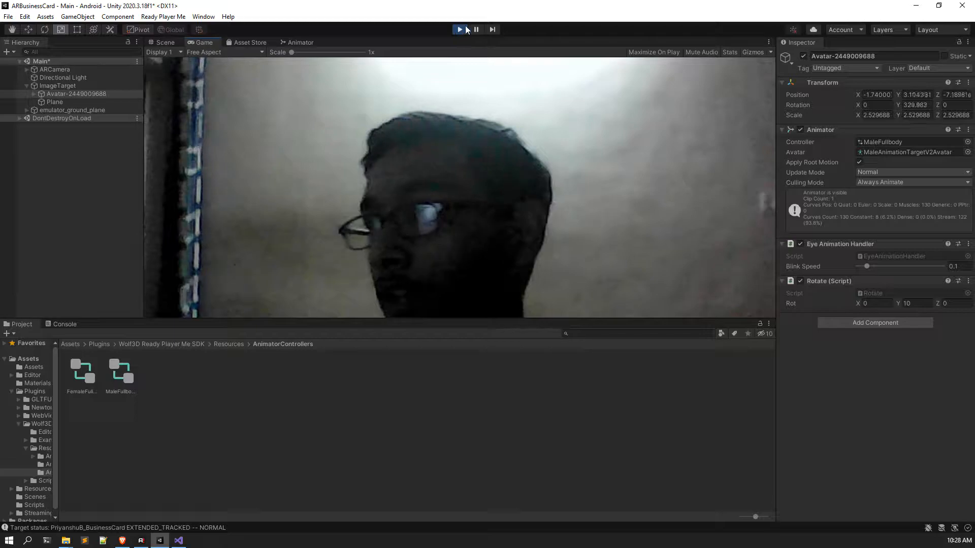
Step: Stop the play test and raise the avatar's Eye Animation Handler Blink Speed to 0.3
key(ctrl+p)
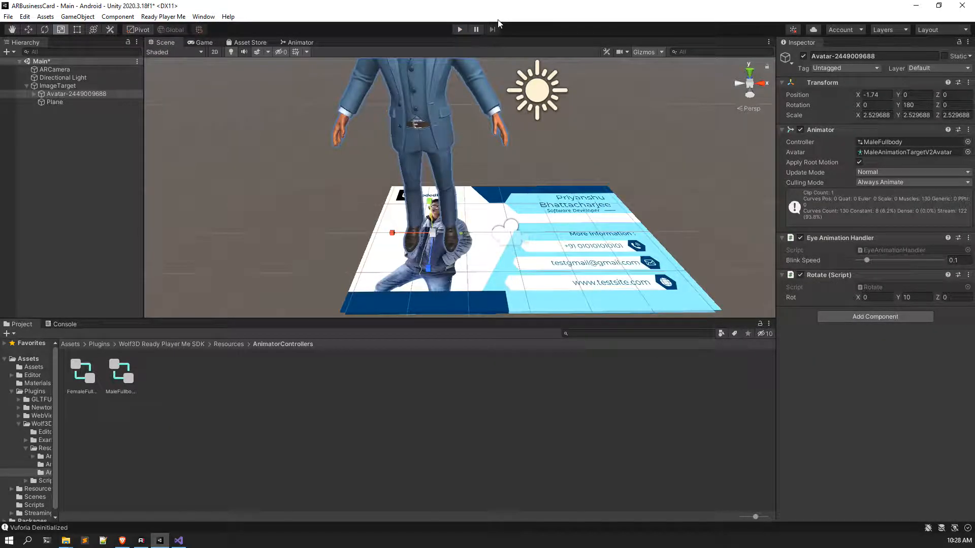
right_drag(584, 221, 565, 167)
middle_drag(469, 123, 482, 171)
scroll(484, 170, up, 3)
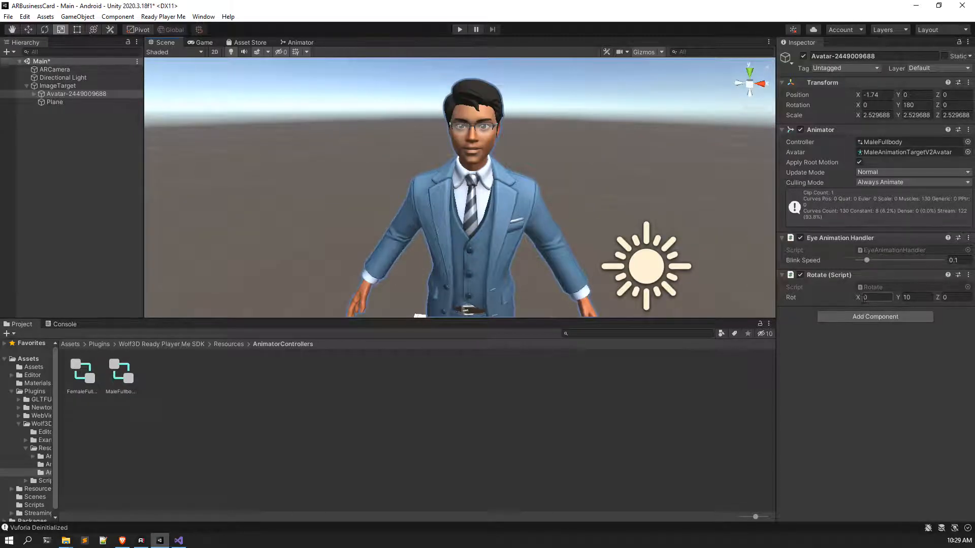
drag(866, 260, 884, 263)
click(949, 260)
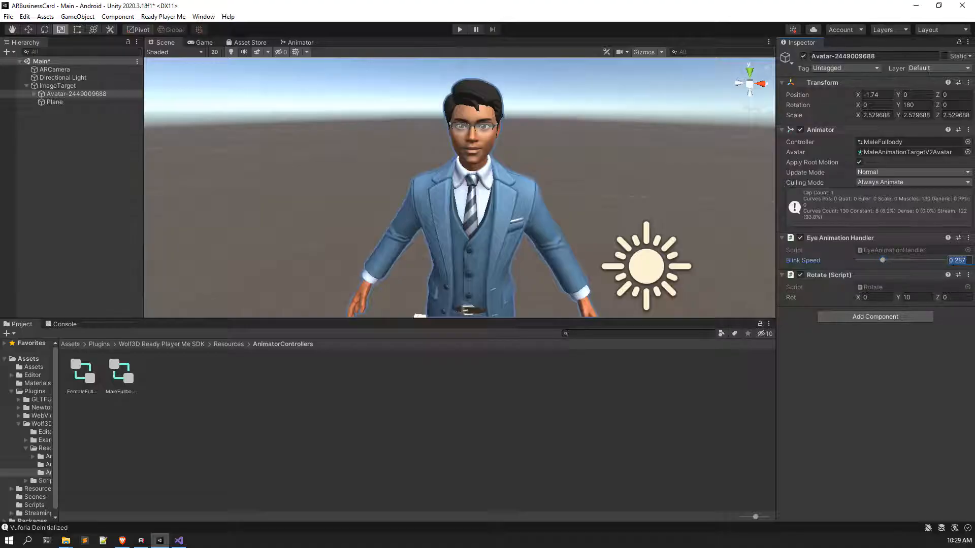
text(.3)
Step: Deselect the avatar, save the Main scene, and bring the business card into view
click(80, 165)
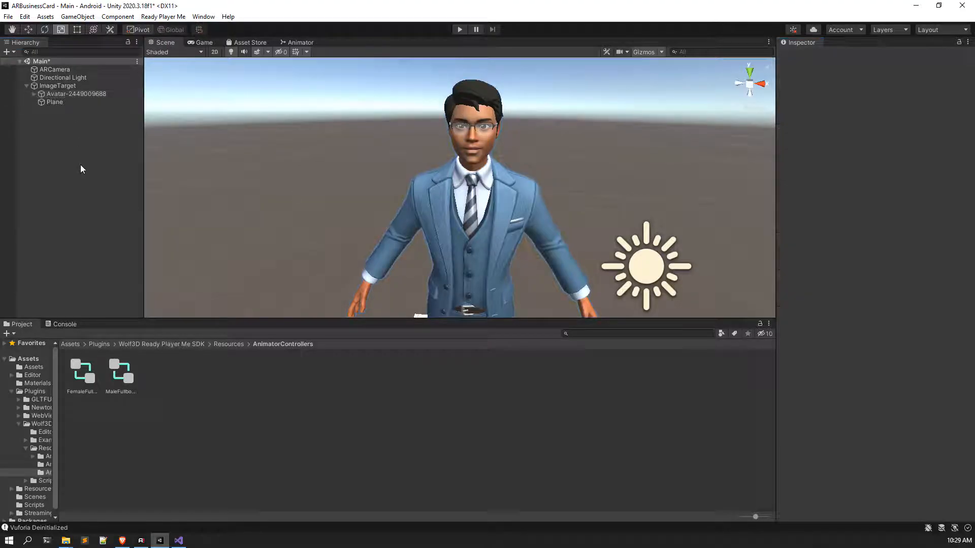
key(ctrl+s)
scroll(581, 222, down, 10)
middle_drag(552, 219, 529, 177)
scroll(529, 177, up, 3)
right_drag(528, 178, 552, 207)
middle_drag(551, 207, 509, 237)
scroll(535, 294, up, 6)
middle_drag(518, 167, 427, 212)
right_drag(427, 212, 444, 252)
scroll(450, 237, down, 8)
Step: Add a UI Canvas as a child of the ImageTarget
click(84, 88)
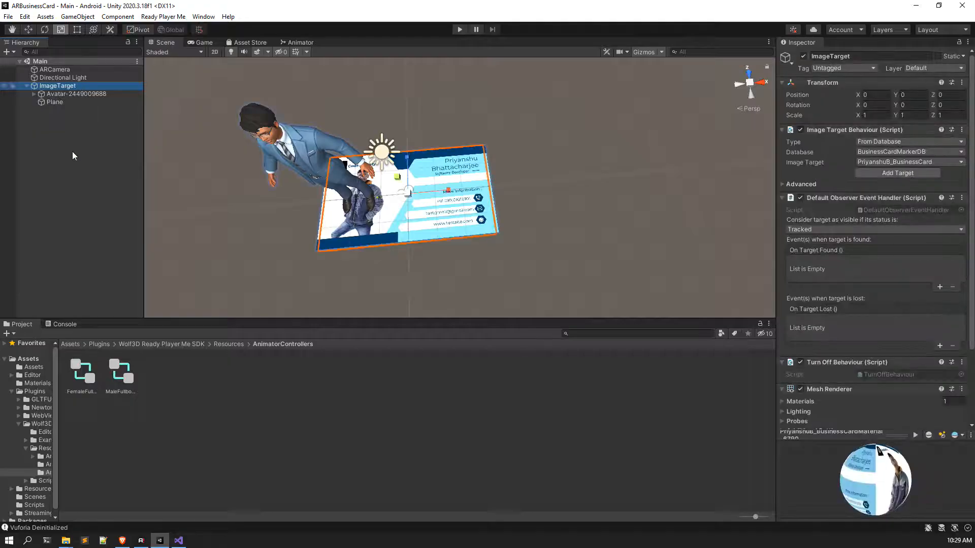
click(72, 151)
click(65, 86)
right_click(71, 88)
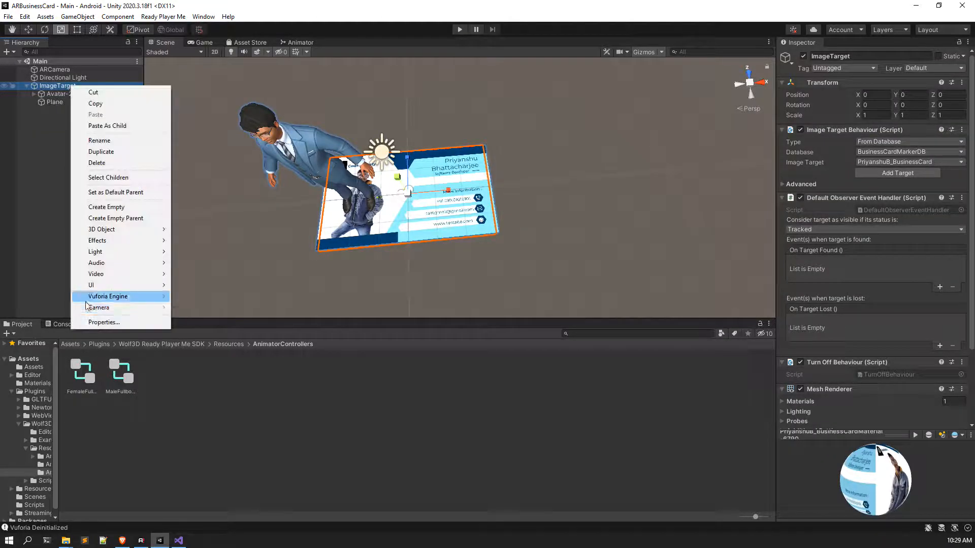
mouse_move(122, 285)
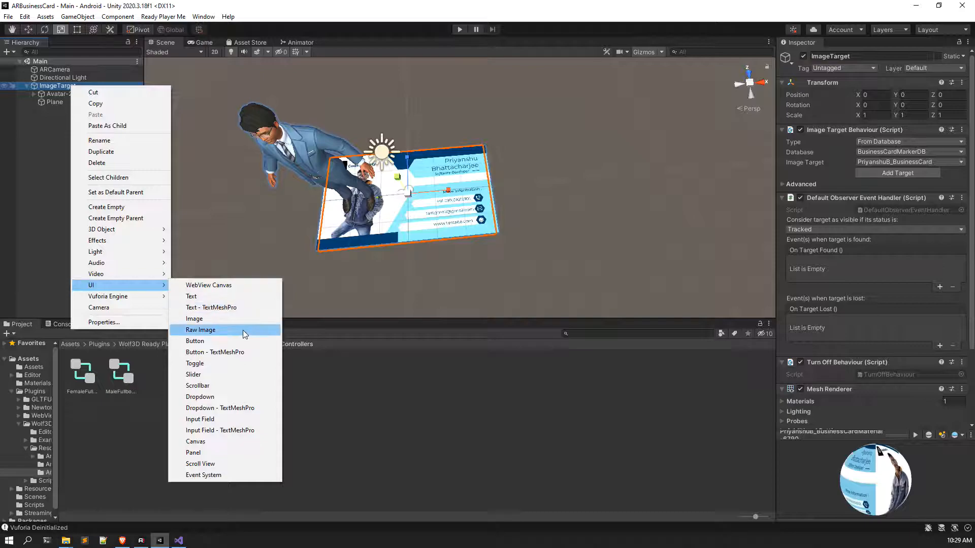
click(209, 441)
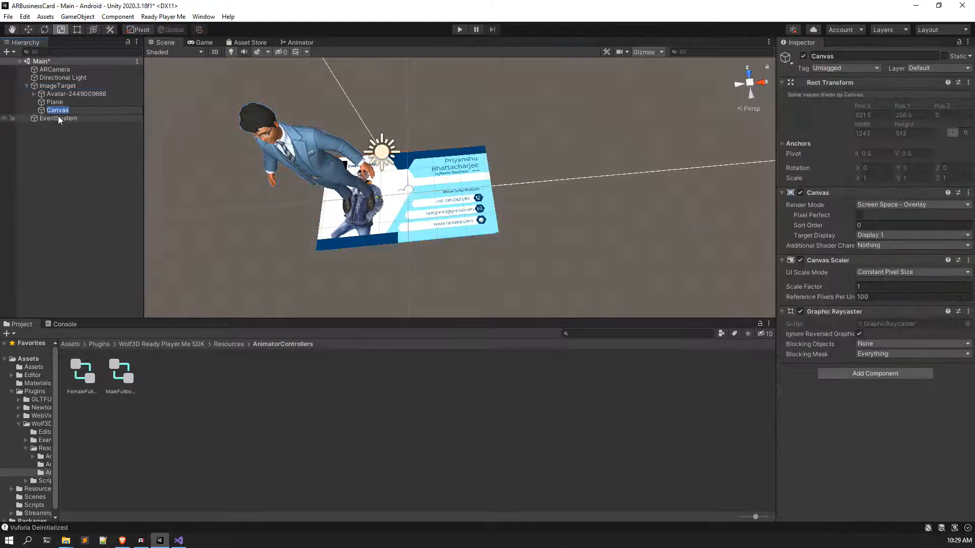
click(41, 110)
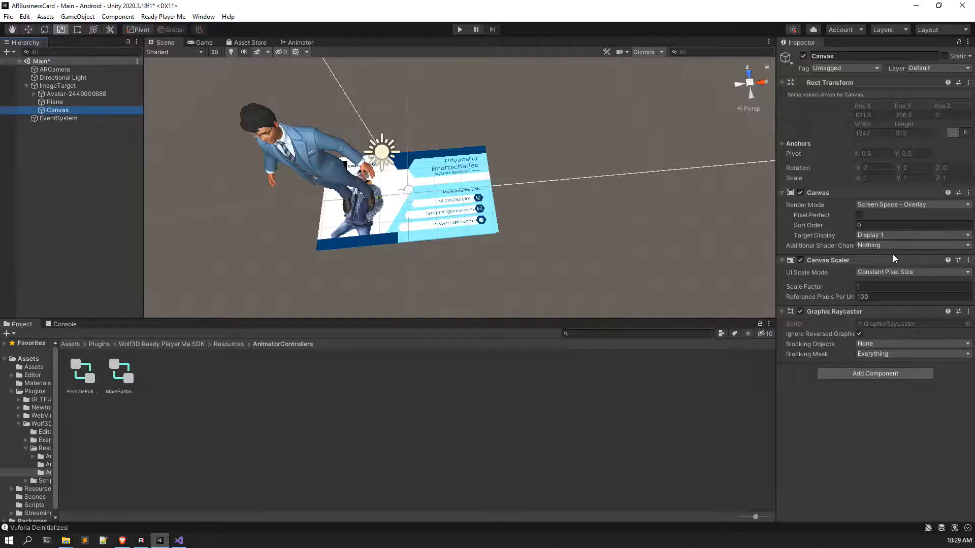
Step: Set the Canvas Render Mode to World Space with ARCamera as its Event Camera
click(897, 204)
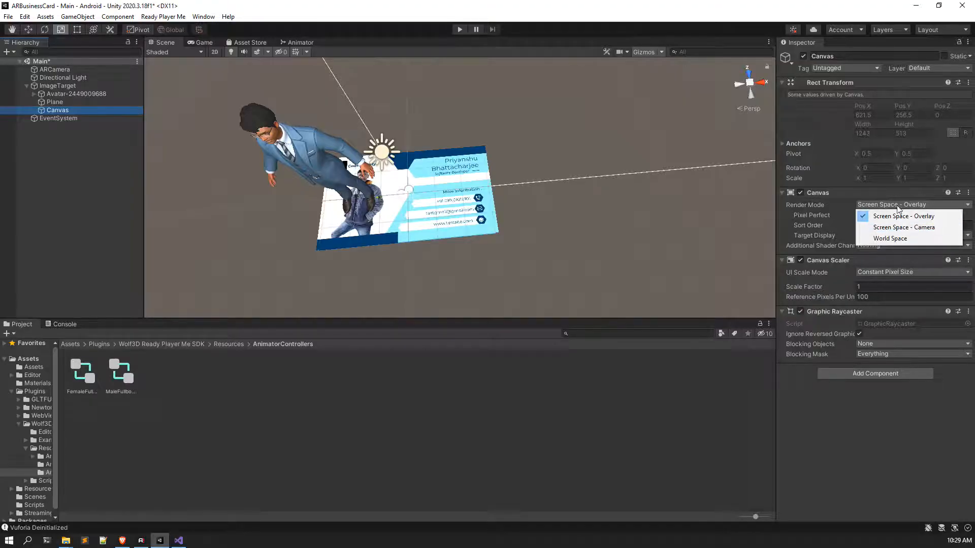
click(812, 206)
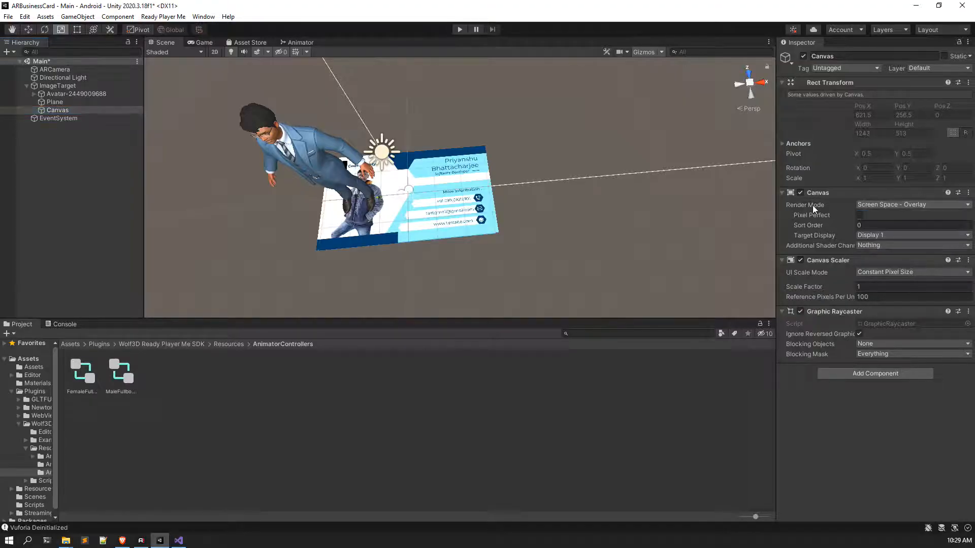
click(876, 203)
click(884, 239)
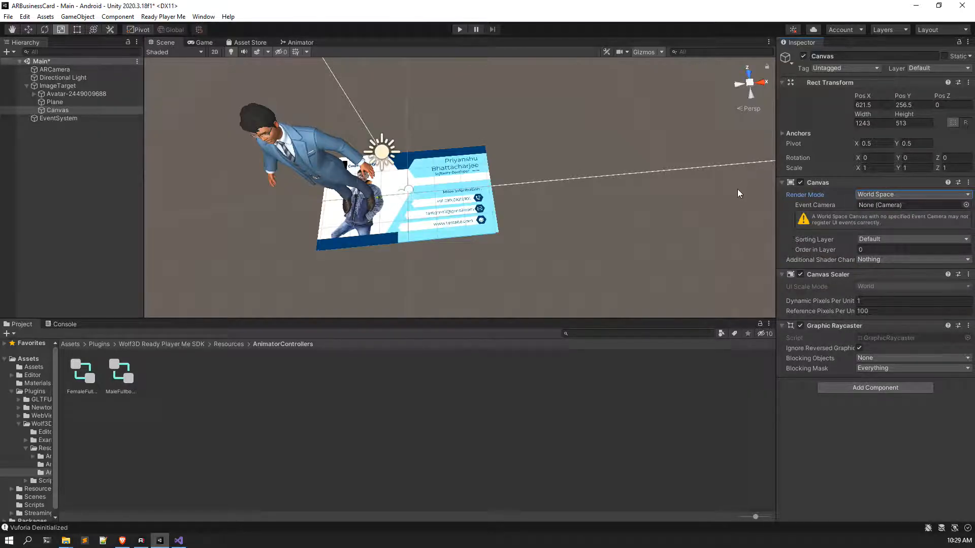
drag(76, 70, 914, 208)
Step: Frame the Canvas in the scene view, trying a narrower width and undoing it
right_drag(585, 229, 576, 129)
scroll(576, 129, down, 3)
right_drag(635, 213, 708, 136)
scroll(708, 137, down, 3)
double_click(71, 109)
middle_drag(526, 182, 440, 259)
drag(443, 197, 399, 190)
key(ctrl+z)
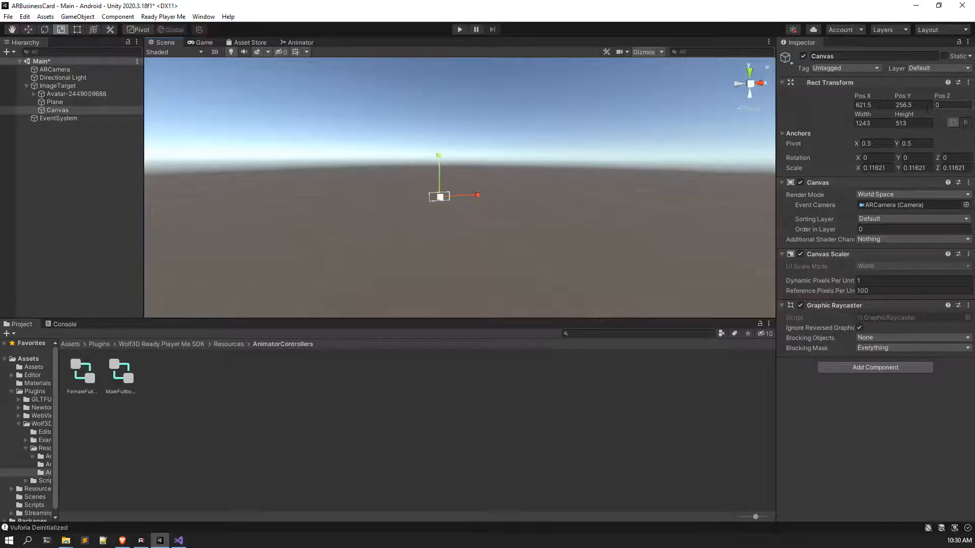
Step: Set the Canvas Rect Transform Pos X and Pos Y to 0
click(866, 104)
text(0)
key(Tab)
text(0)
key(Tab)
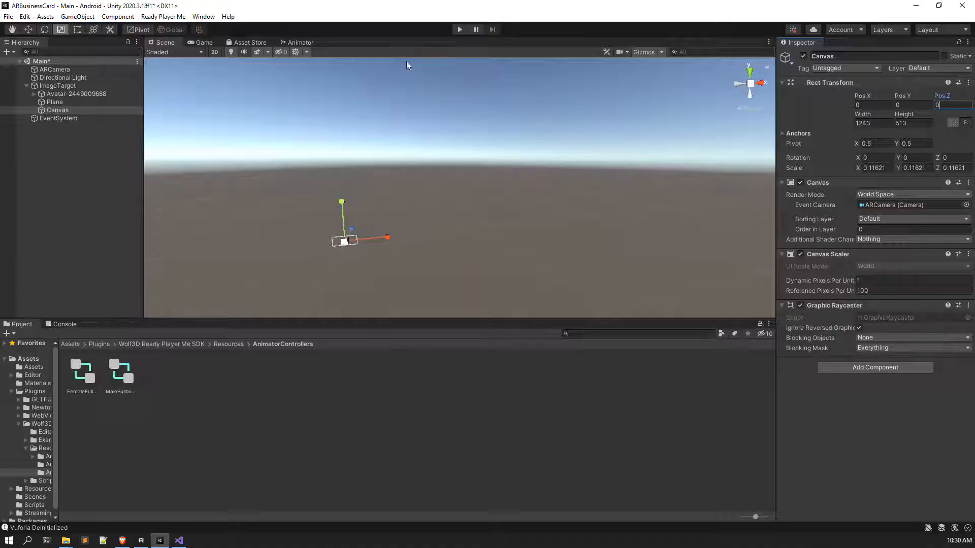
Step: Shrink the Canvas uniformly and view it over the business card
click(86, 104)
double_click(80, 110)
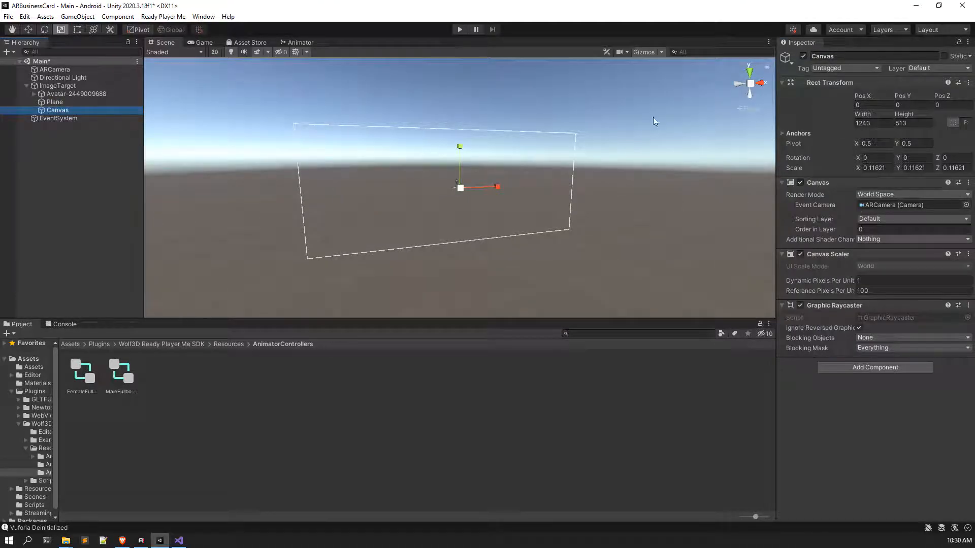
drag(460, 188, 404, 177)
click(76, 109)
double_click(76, 110)
scroll(459, 152, down, 5)
middle_drag(459, 102, 454, 155)
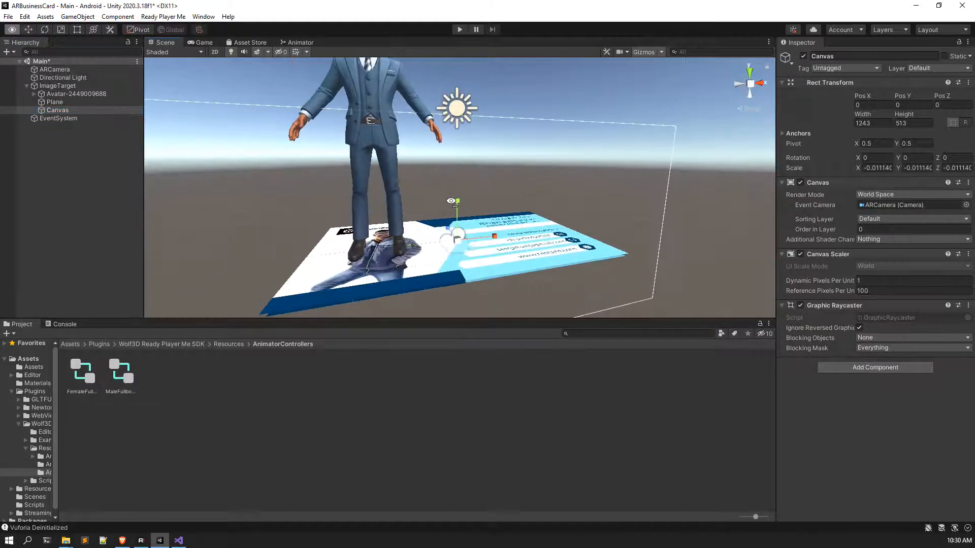
right_drag(454, 155, 438, 191)
scroll(439, 191, down, 3)
middle_drag(439, 191, 429, 257)
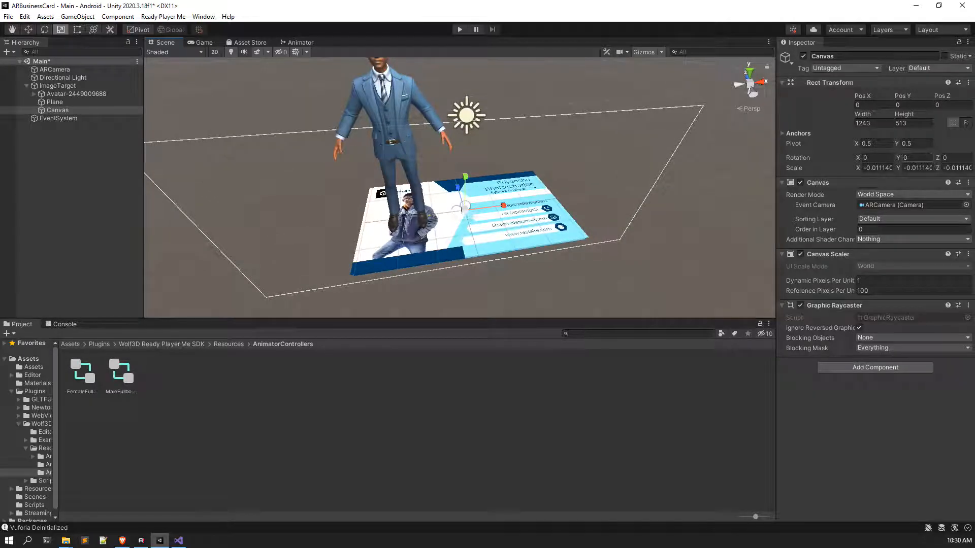
Step: Lay the Canvas flat with Rotation X 90 and Y 0
click(913, 158)
text(90)
key(BackSpace)
key(BackSpace)
text(0)
click(876, 159)
text(90)
Step: Stretch and widen the Canvas to span the card (≈0.013 scale), then save the scene
scroll(483, 203, down, 3)
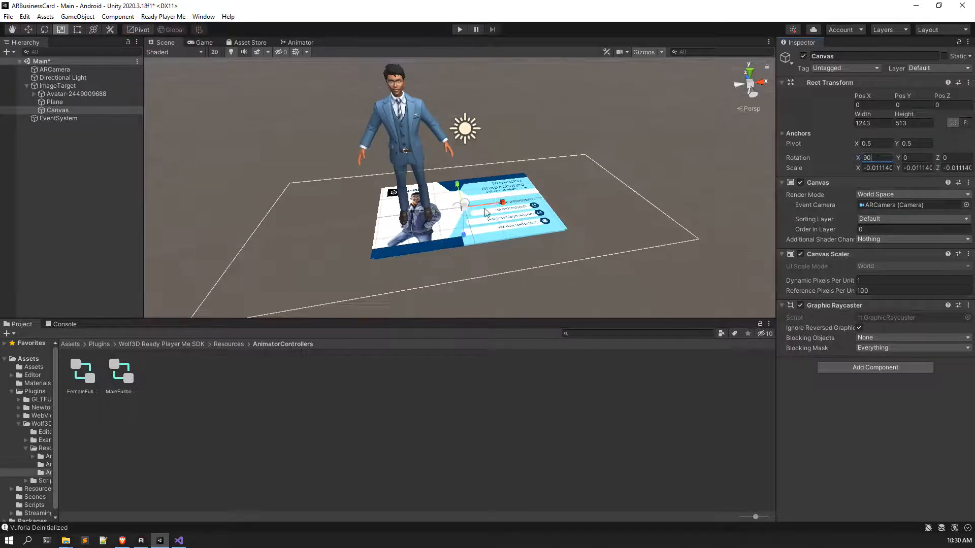
middle_drag(483, 203, 475, 255)
right_drag(581, 75, 446, 108)
drag(443, 106, 442, 98)
scroll(447, 117, down, 6)
middle_drag(451, 124, 446, 148)
drag(481, 177, 446, 172)
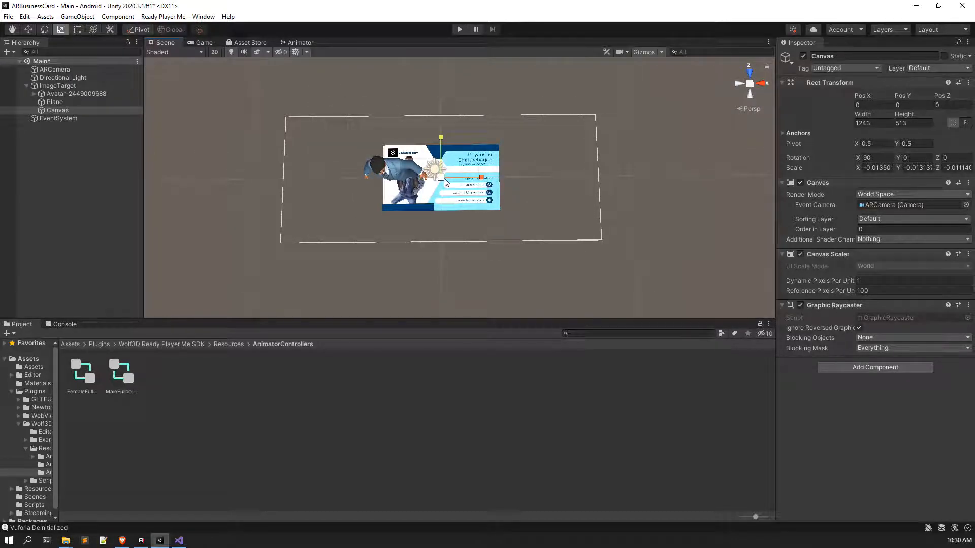
middle_drag(519, 181, 496, 183)
key(ctrl+s)
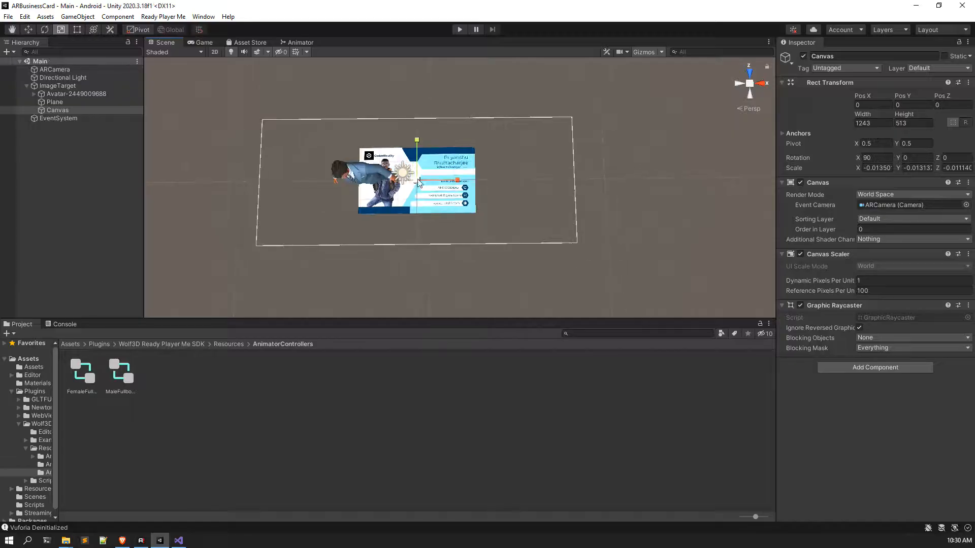
click(86, 166)
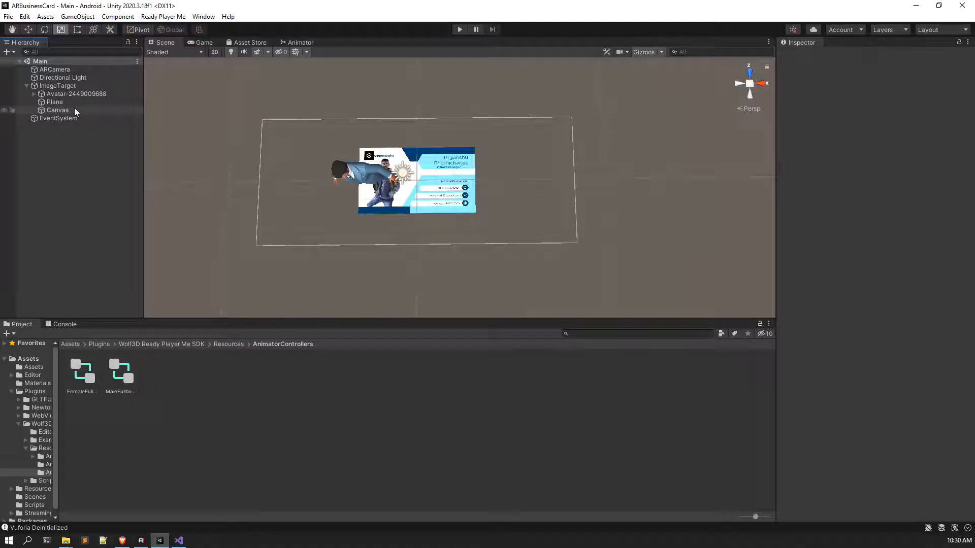
Step: Add a UI Image inside the Canvas
click(57, 110)
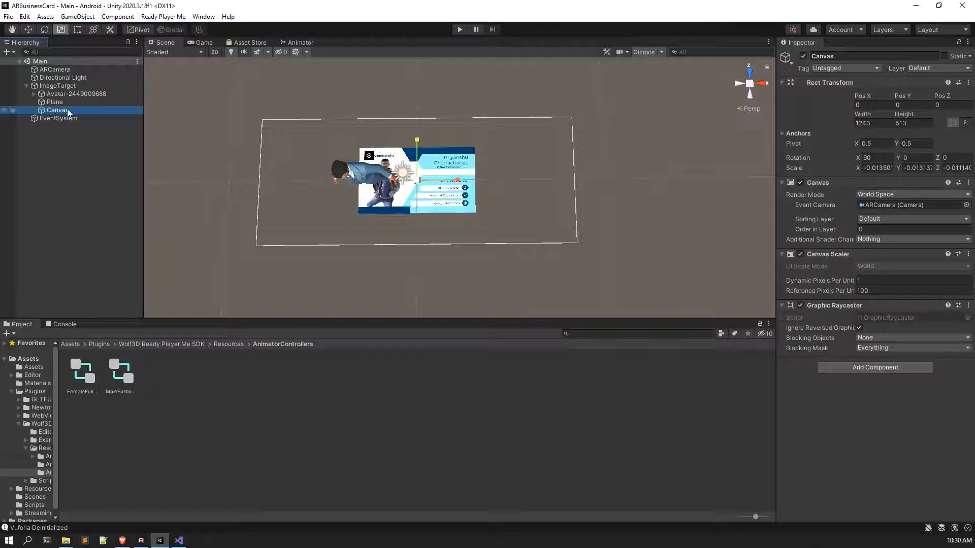
right_click(67, 109)
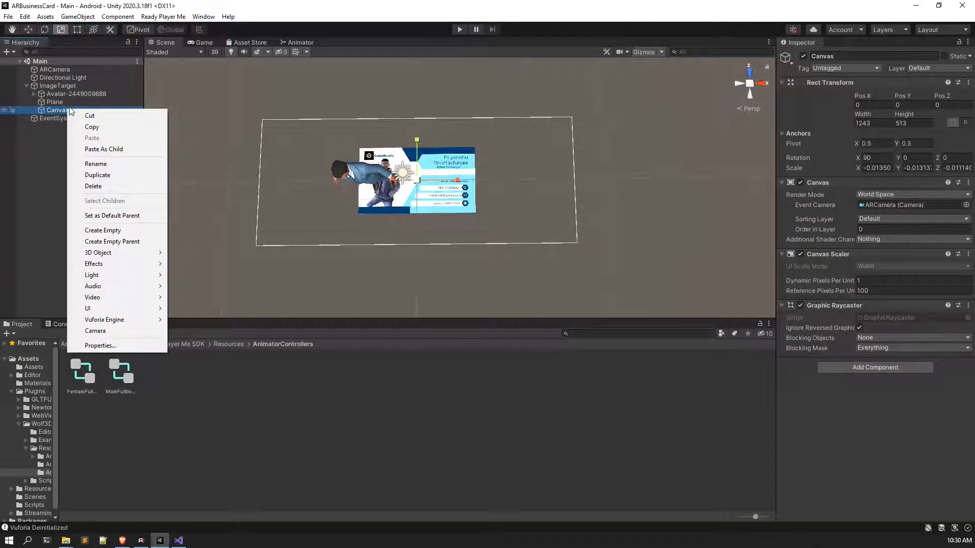
mouse_move(101, 308)
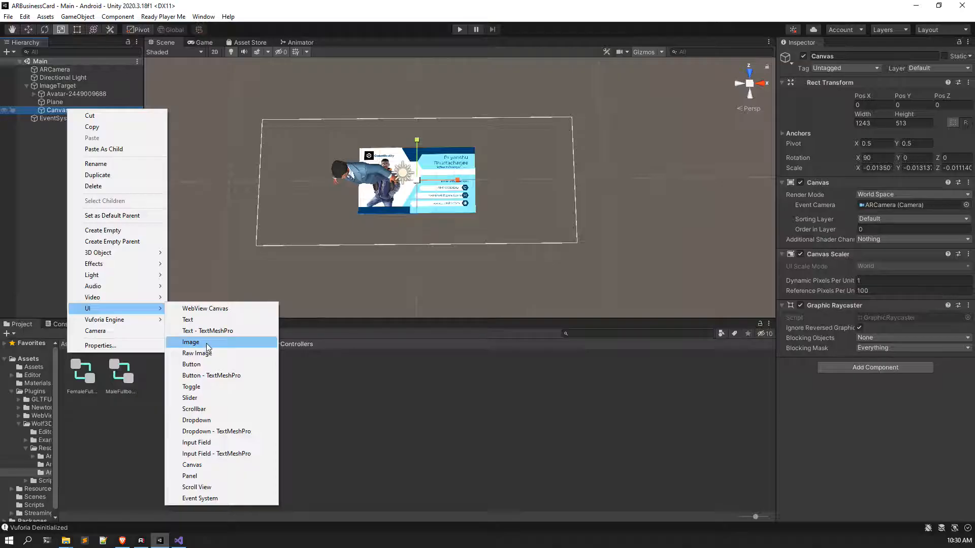
click(205, 342)
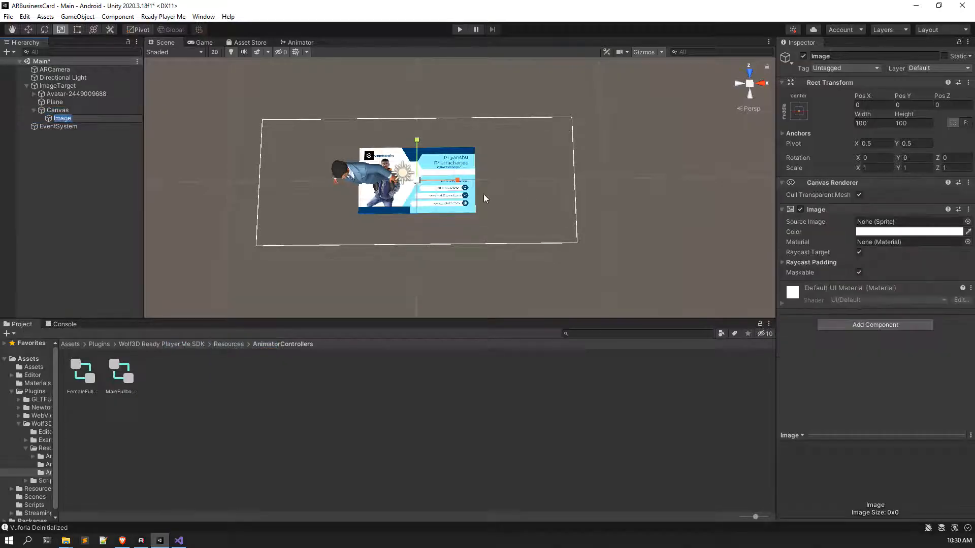
scroll(481, 199, up, 2)
Step: Move the Image beside the card to about -313, -80
click(28, 29)
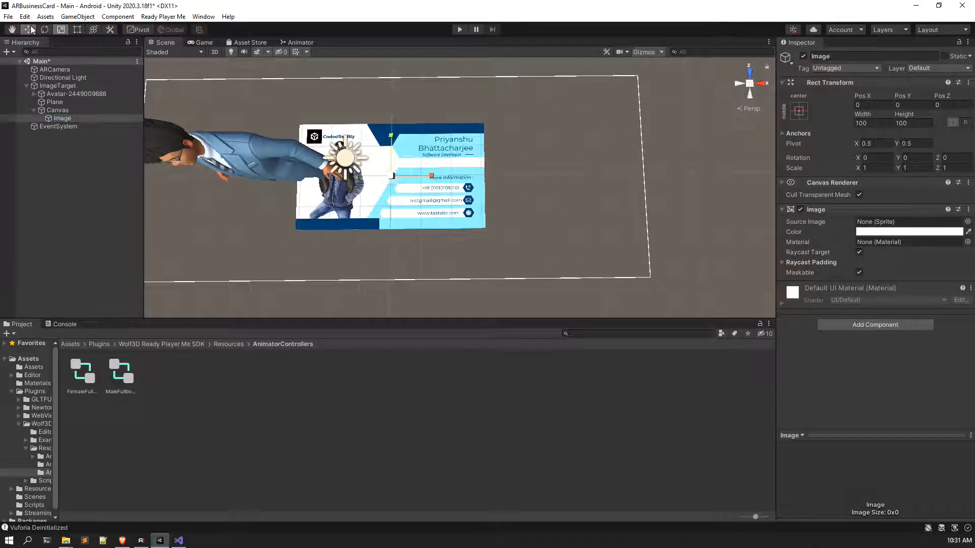
drag(433, 175, 563, 174)
scroll(491, 199, up, 1)
middle_drag(491, 198, 390, 203)
drag(399, 183, 398, 150)
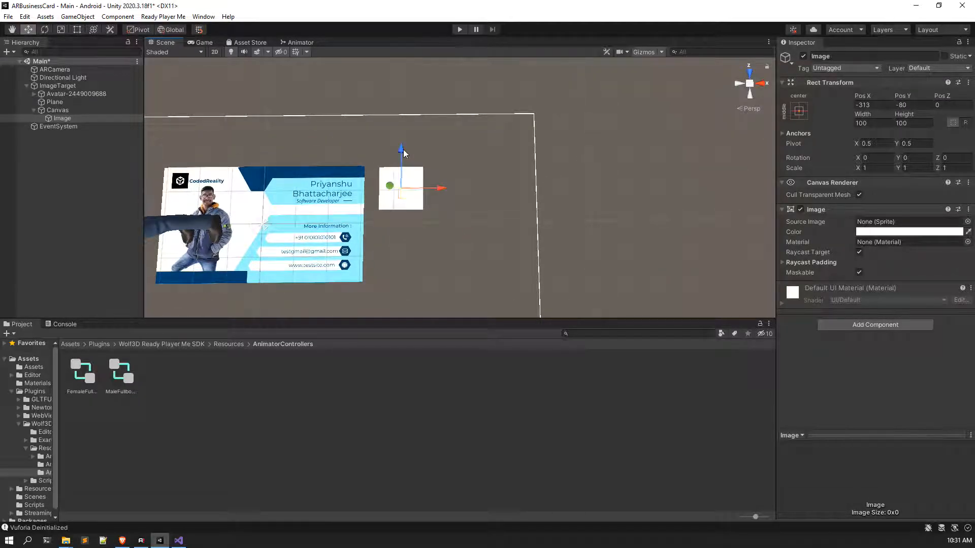
Step: Set the Image's Source Image to the round profile photo sprite
click(967, 222)
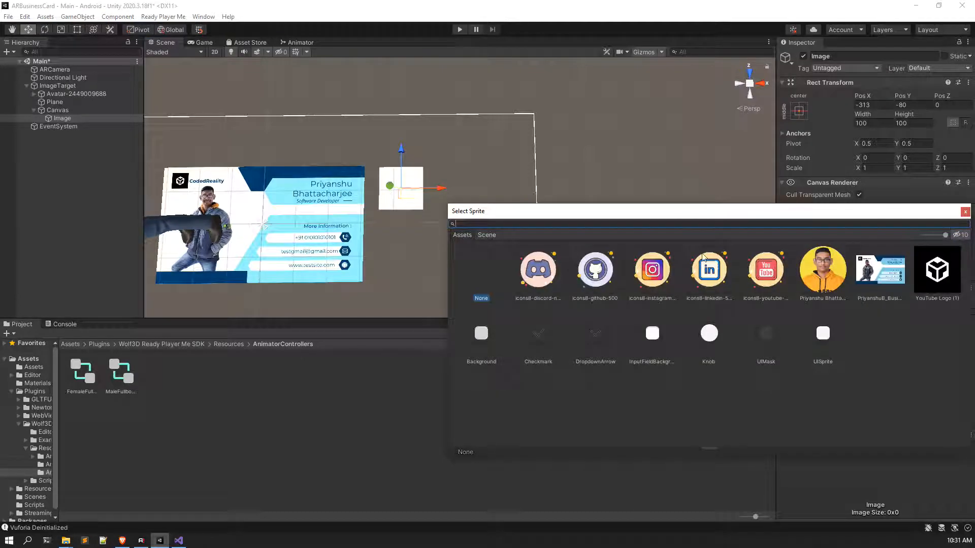
click(837, 282)
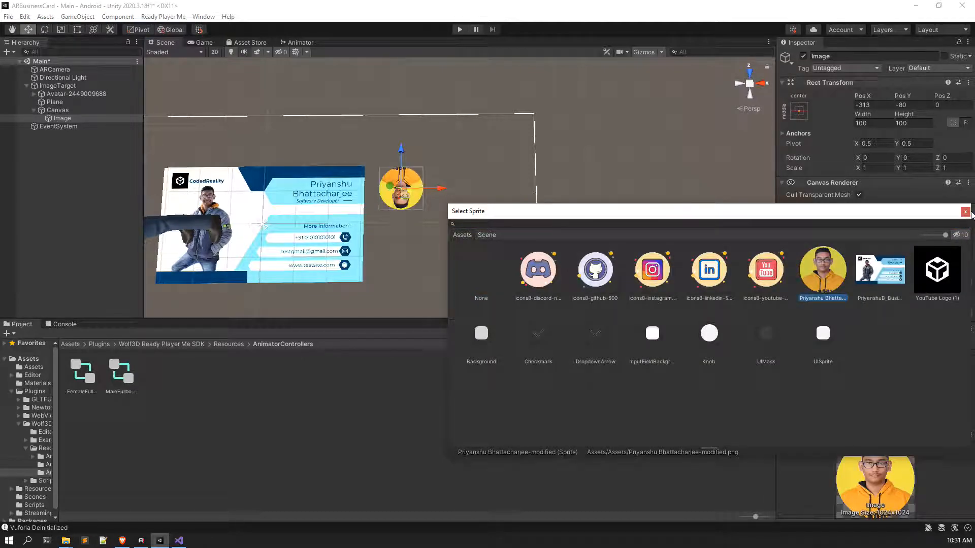
click(966, 212)
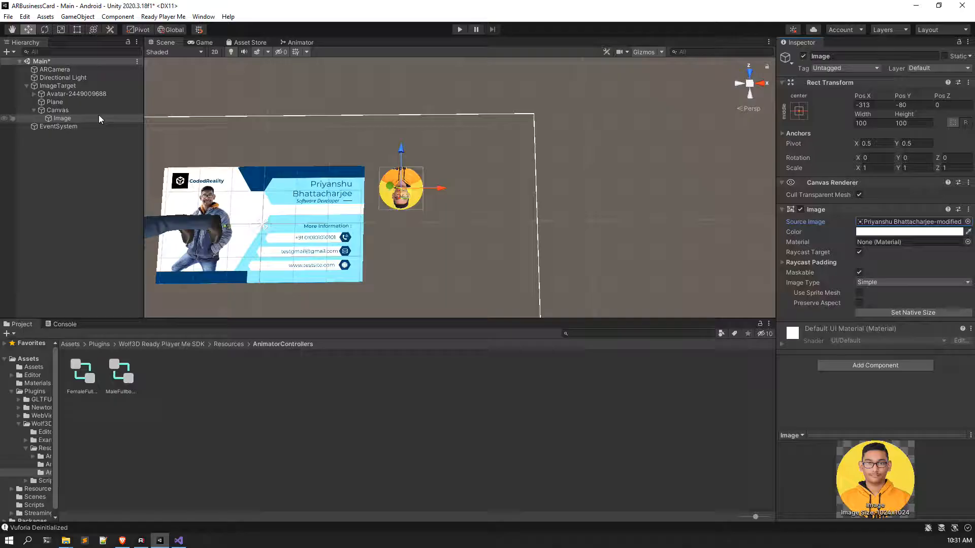
click(74, 109)
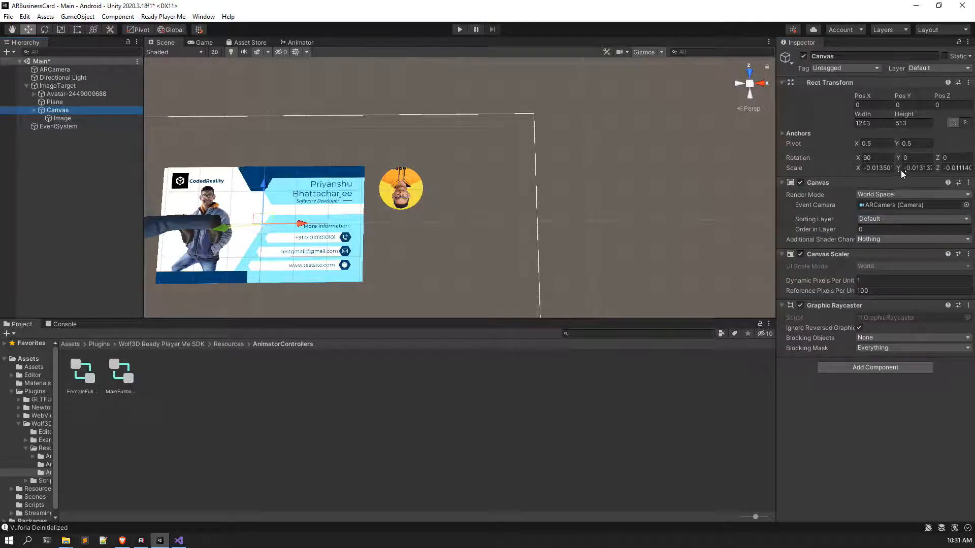
Step: Add a UI Button under the Canvas, then delete it
right_click(71, 112)
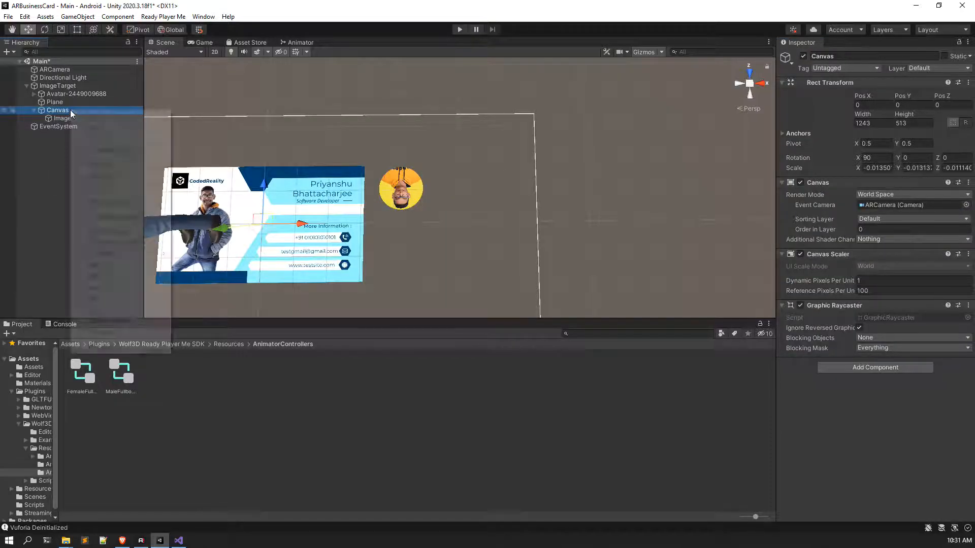
mouse_move(104, 311)
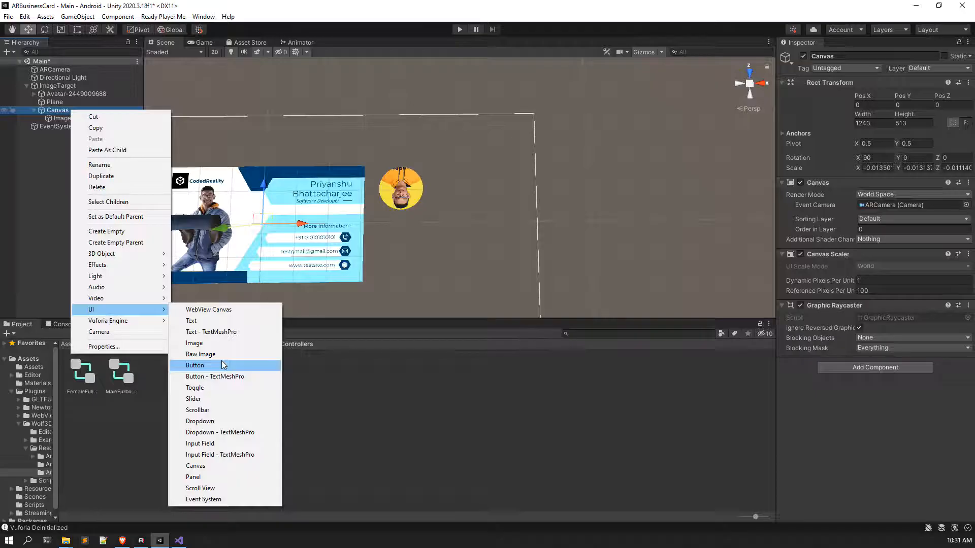
click(221, 366)
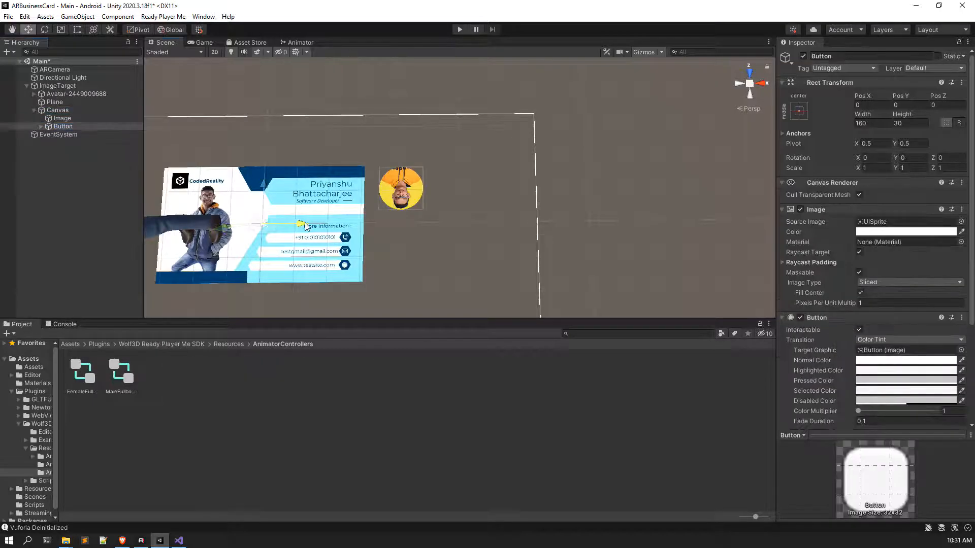
click(58, 127)
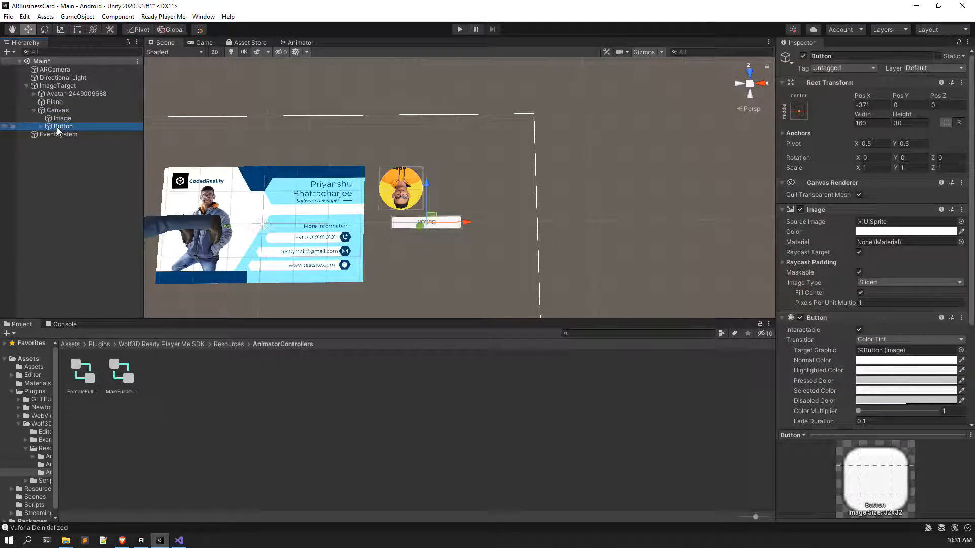
key(Delete)
click(82, 109)
Step: Set the Canvas rotation to X 90 and Y 180
click(878, 157)
key(BackSpace)
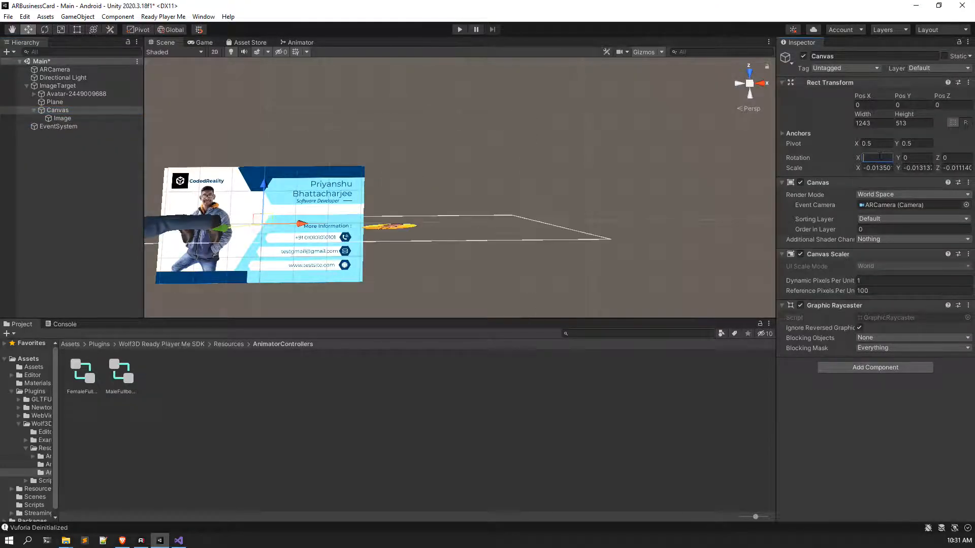
text(90)
click(904, 158)
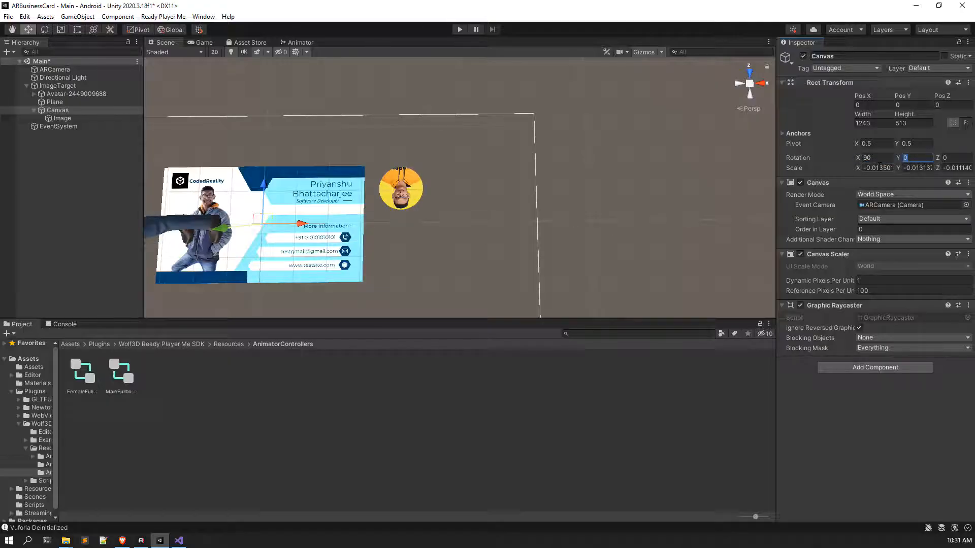
text(90)
key(BackSpace)
key(BackSpace)
text(180)
scroll(265, 296, down, 3)
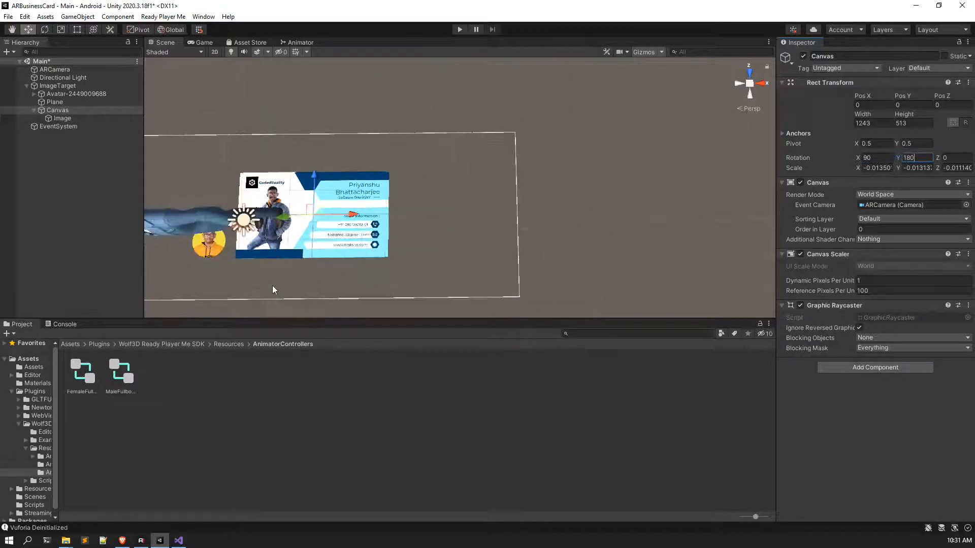
Step: Move the profile photo up to the card's top-right corner
click(61, 119)
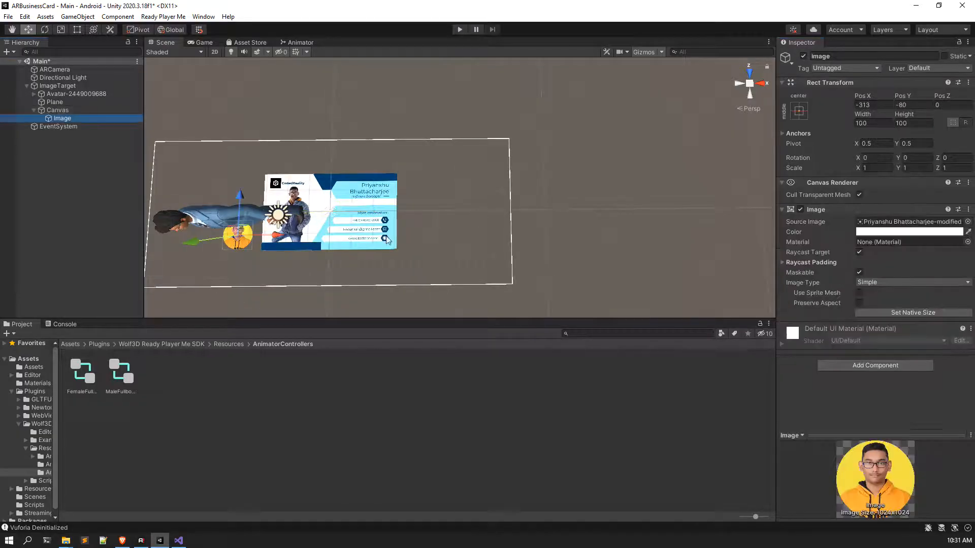
drag(242, 200, 248, 144)
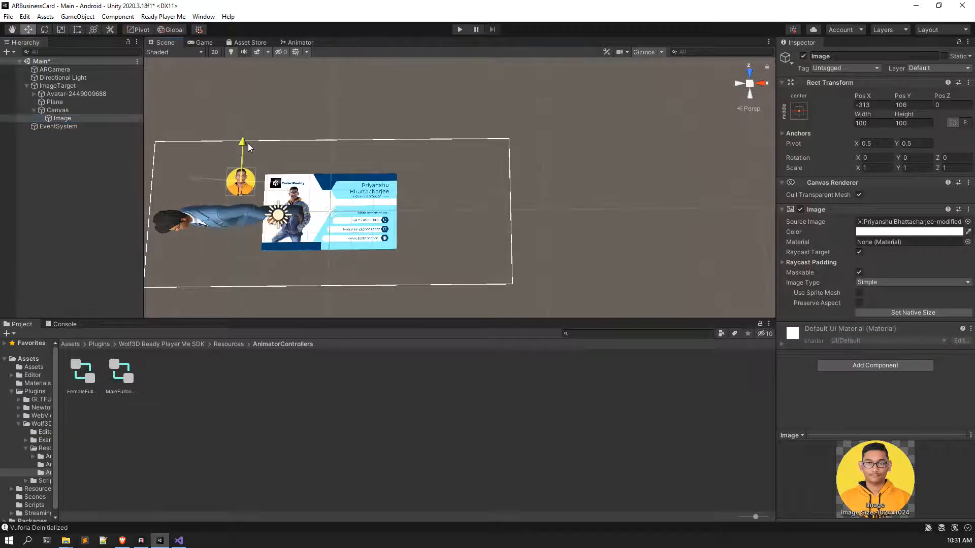
drag(275, 184, 452, 196)
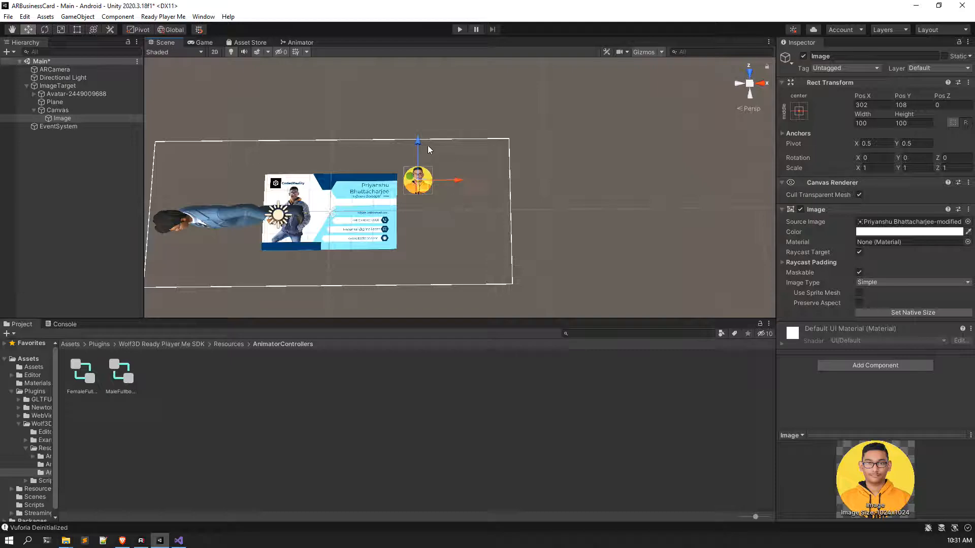
drag(419, 140, 419, 147)
scroll(429, 182, up, 8)
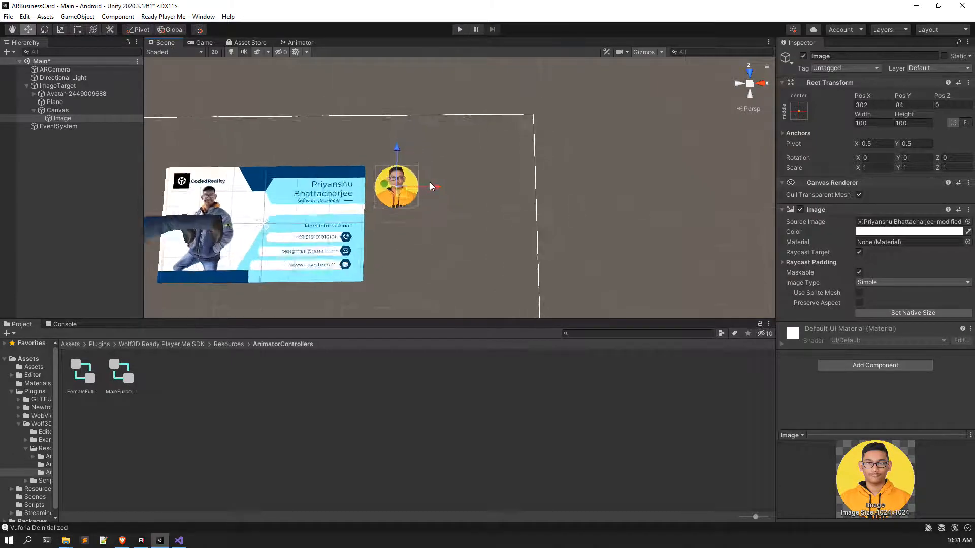
scroll(365, 231, down, 8)
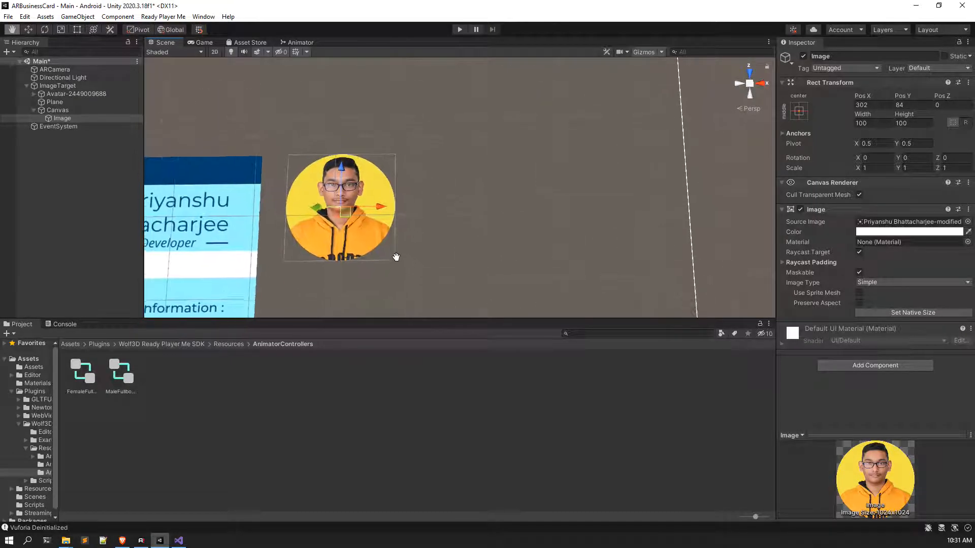
scroll(370, 244, down, 3)
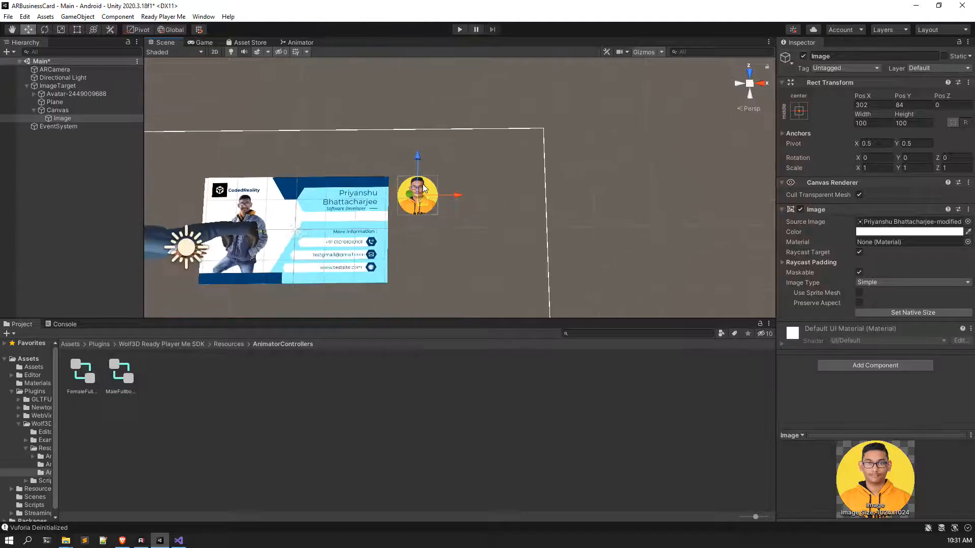
Step: Enlarge the profile photo to 1.214 scale and nudge it to 302, 86
click(60, 30)
drag(417, 195, 430, 195)
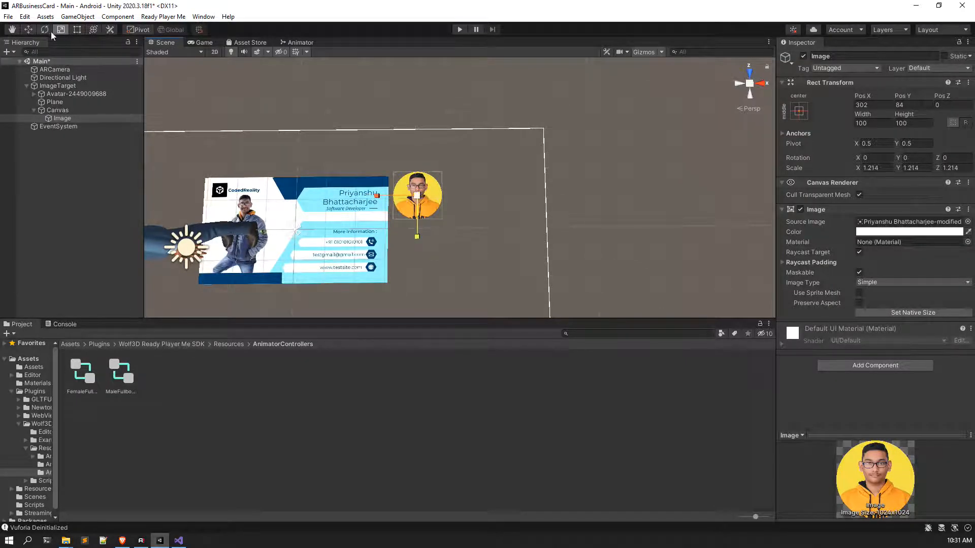
click(28, 29)
drag(420, 153, 420, 157)
click(482, 166)
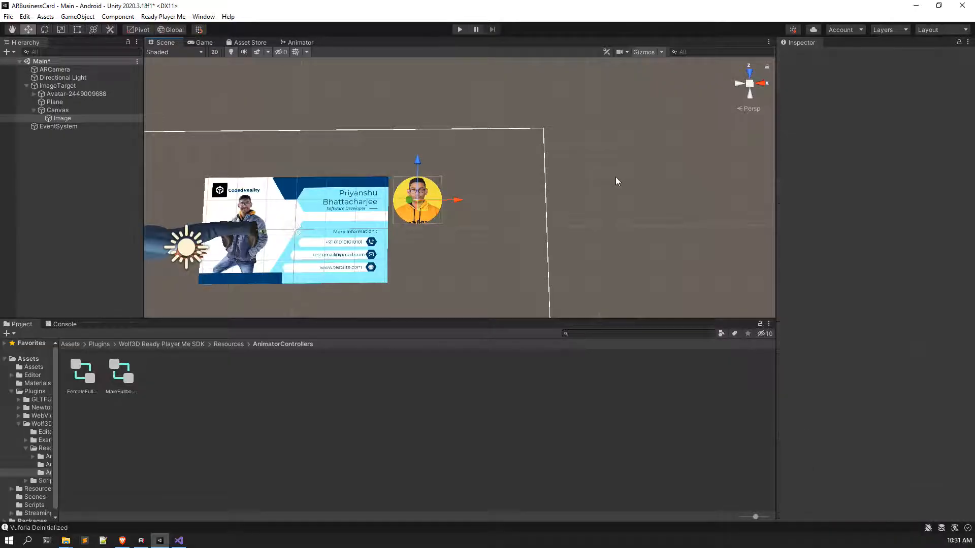
click(68, 118)
click(68, 110)
Step: Add a Text - TextMeshPro object under the Canvas and import the TMP Essentials
right_click(69, 112)
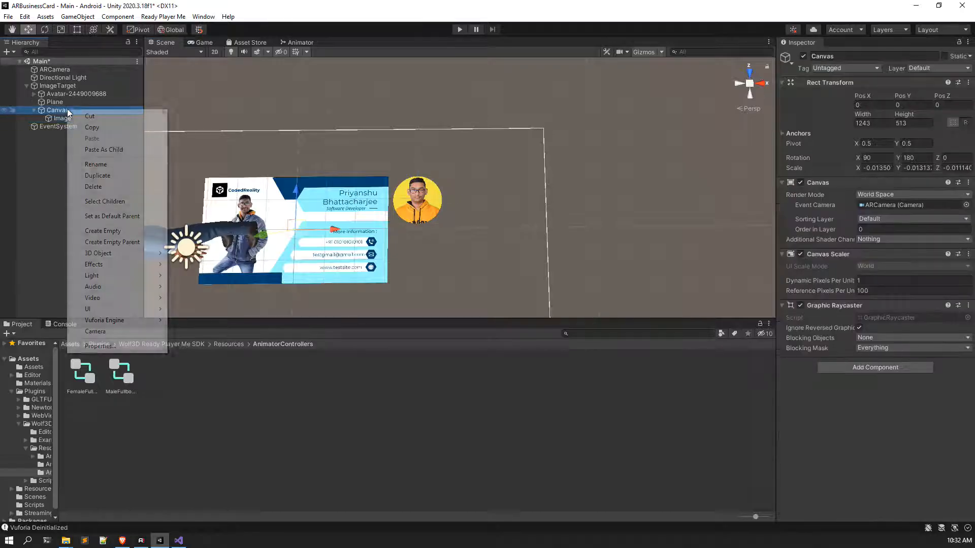
mouse_move(111, 311)
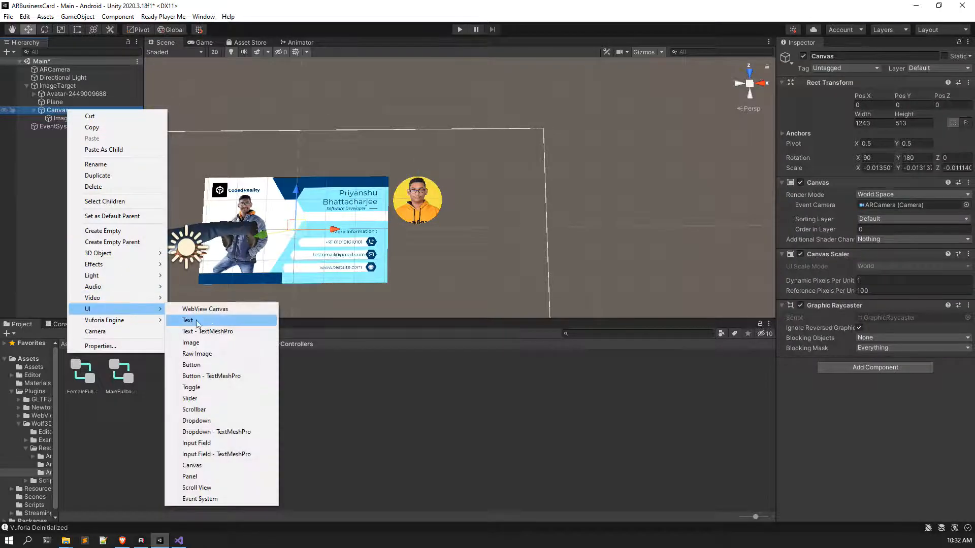
click(222, 332)
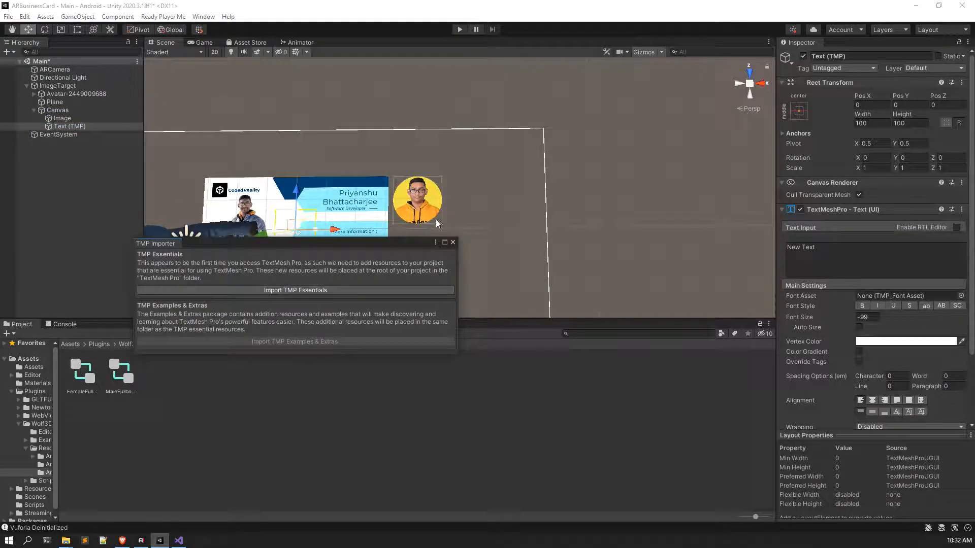
drag(364, 242, 409, 229)
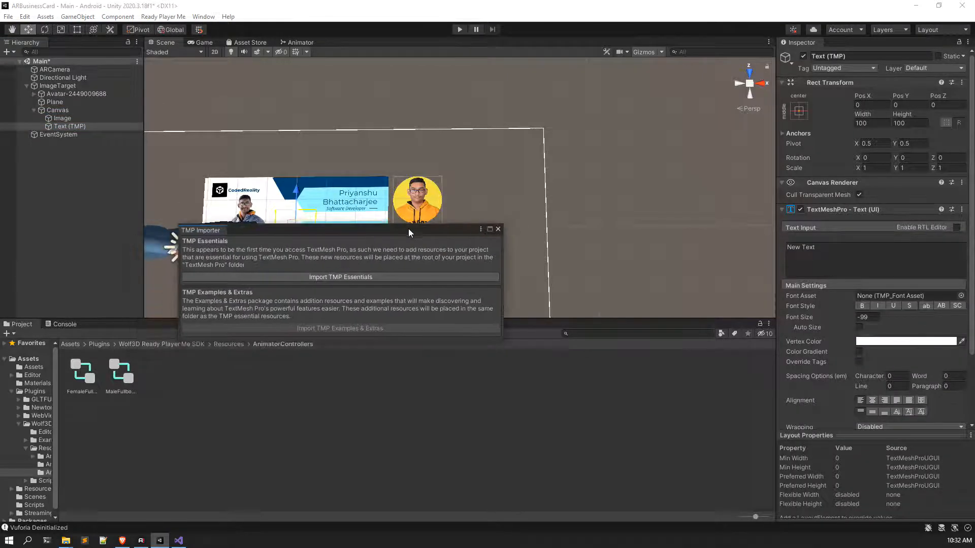
click(375, 276)
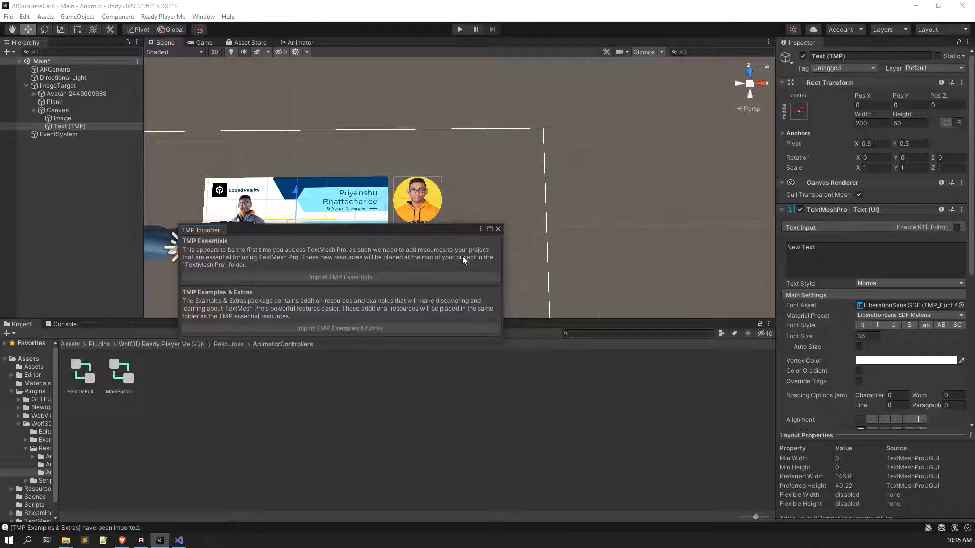
click(497, 229)
scroll(396, 215, up, 5)
Step: Move the New Text object right of the profile photo, level with it
scroll(412, 264, down, 3)
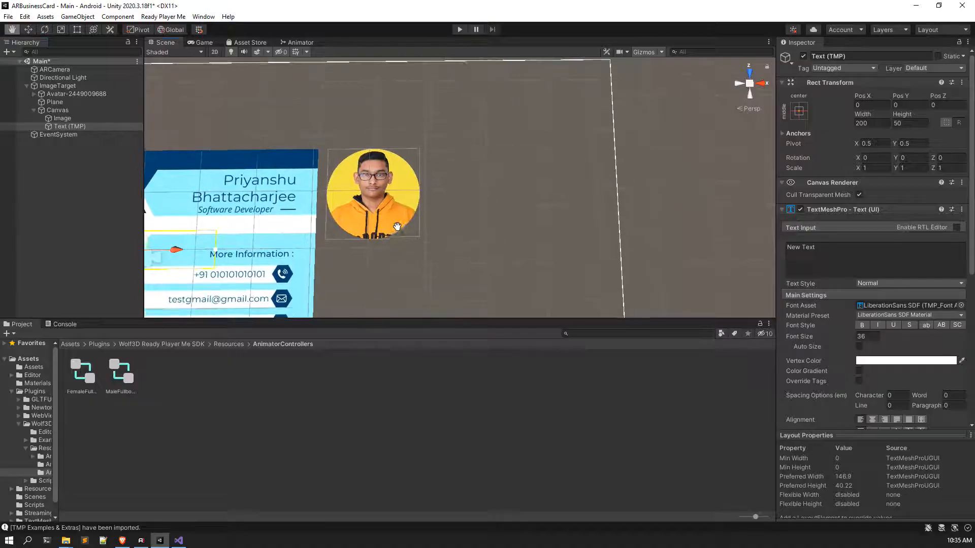
drag(286, 225, 513, 245)
drag(474, 192, 532, 187)
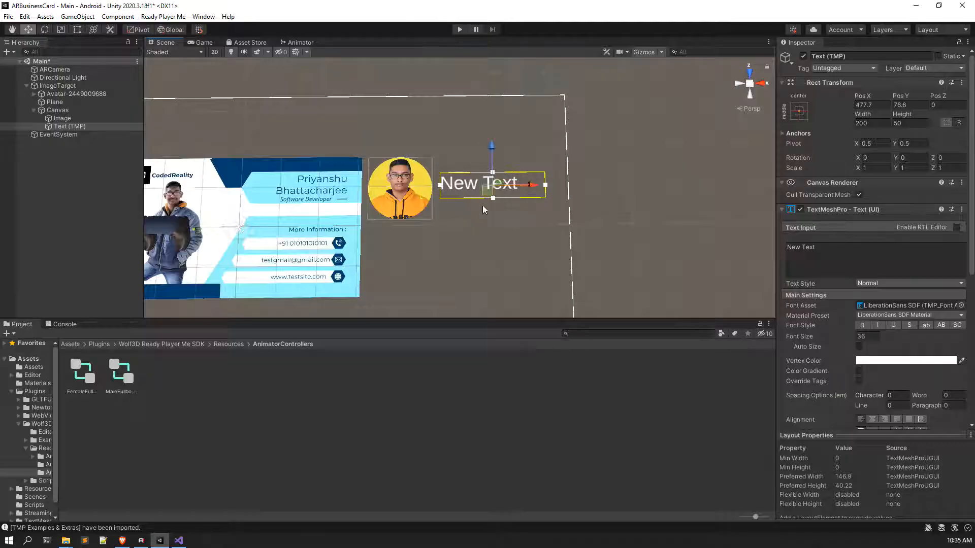
scroll(464, 219, up, 3)
Step: Replace the placeholder text with the card owner's full name
click(824, 251)
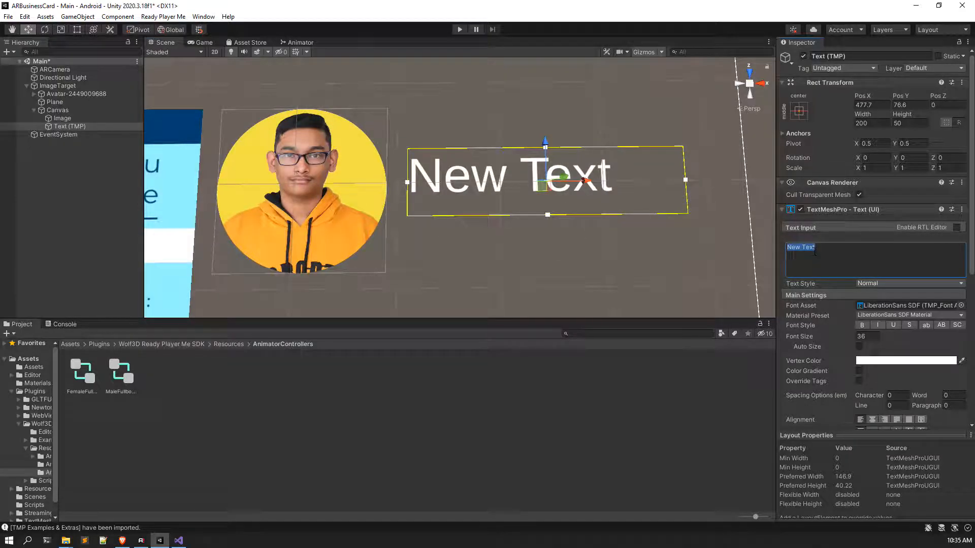
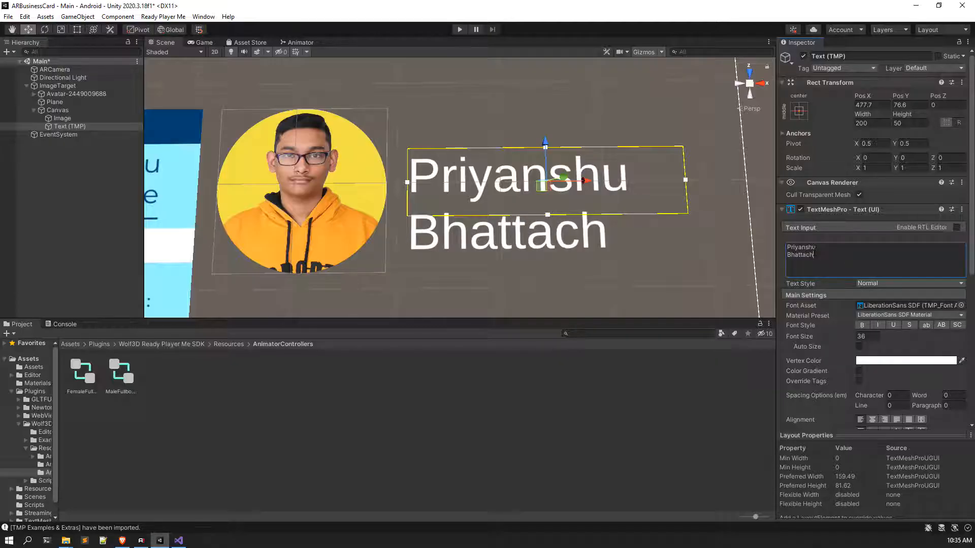
Step: Disable text wrapping, raise the name slightly, and keep the Normal style
scroll(848, 330, down, 3)
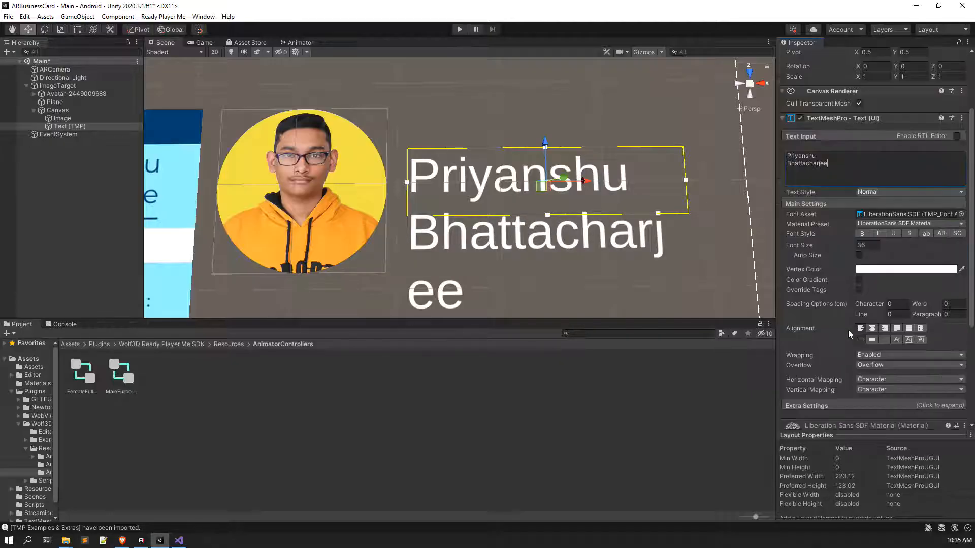
click(877, 356)
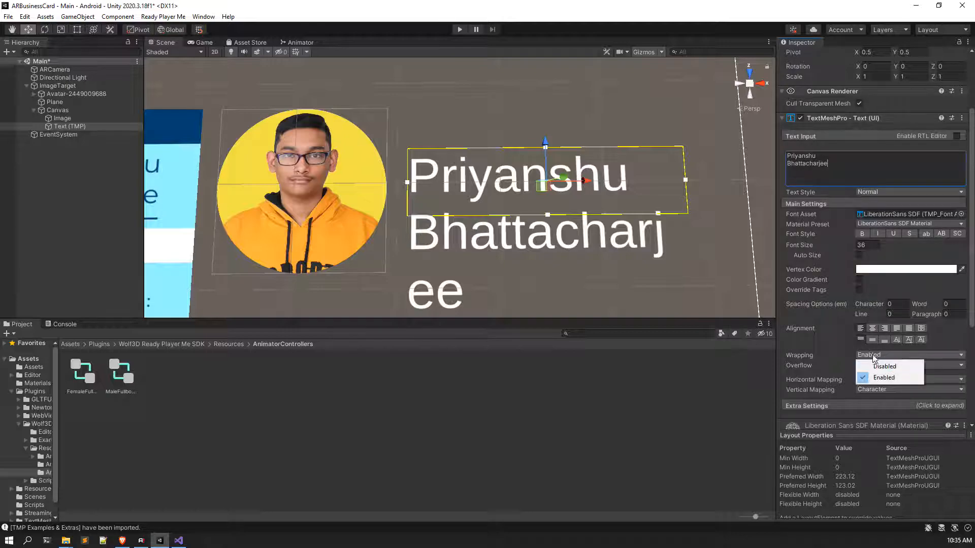
click(869, 366)
scroll(465, 240, down, 3)
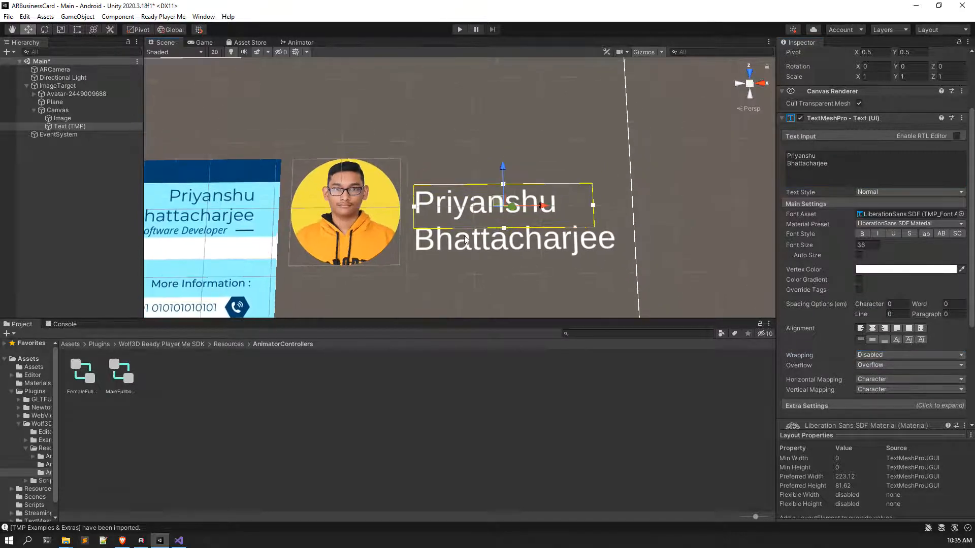
mouse_move(503, 178)
mouse_down()
mouse_move(501, 150)
mouse_move(501, 166)
mouse_up()
click(894, 191)
click(897, 199)
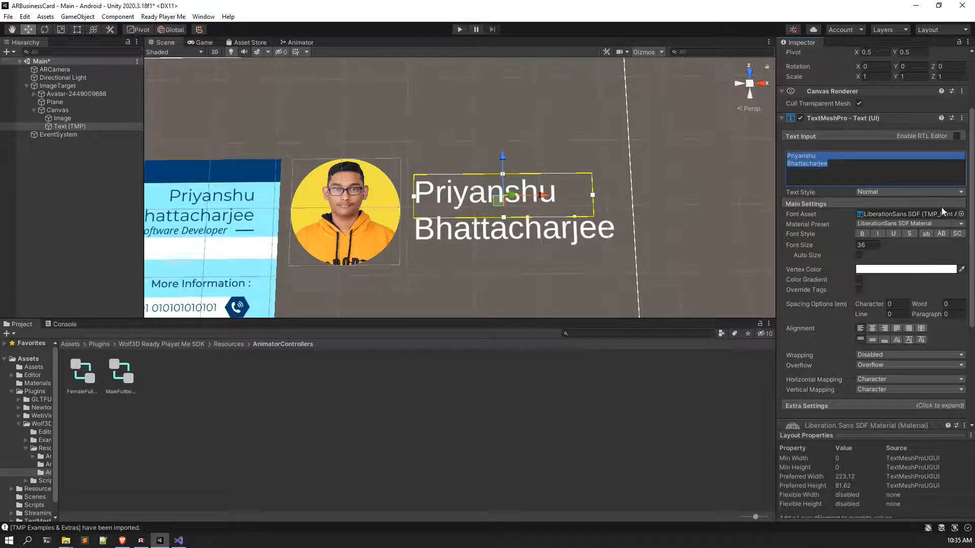
Step: Preview several font assets on the name text and settle on Roboto-Bold SDF
click(960, 214)
drag(662, 208, 499, 317)
click(422, 382)
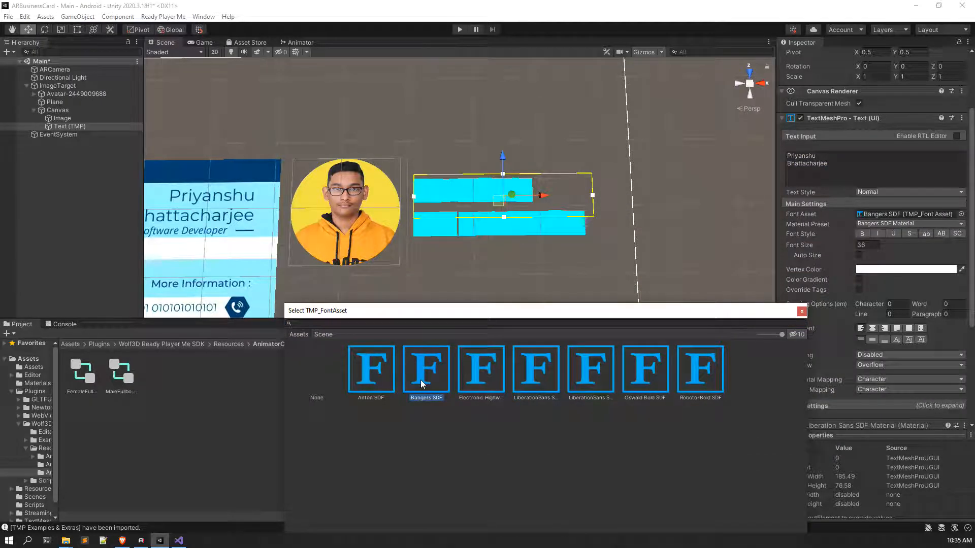
click(479, 376)
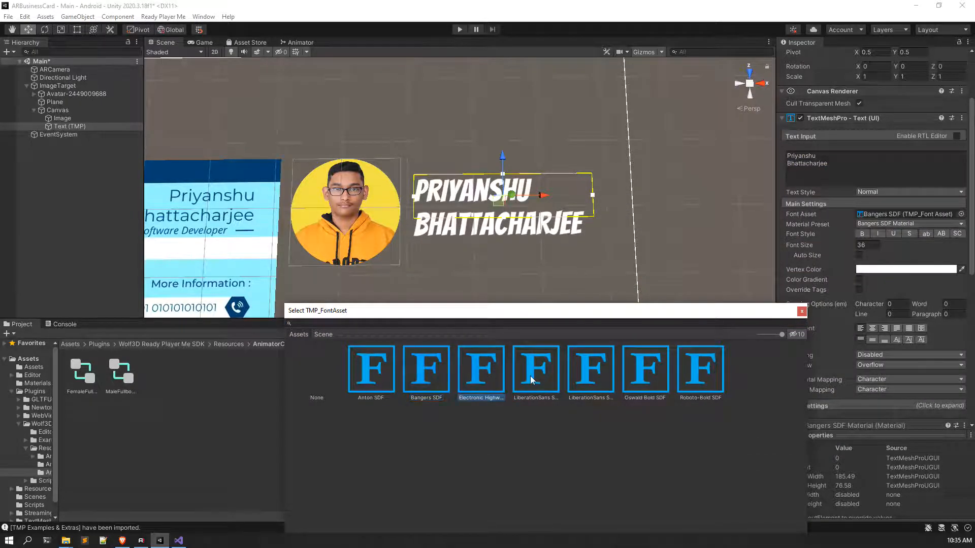
click(597, 376)
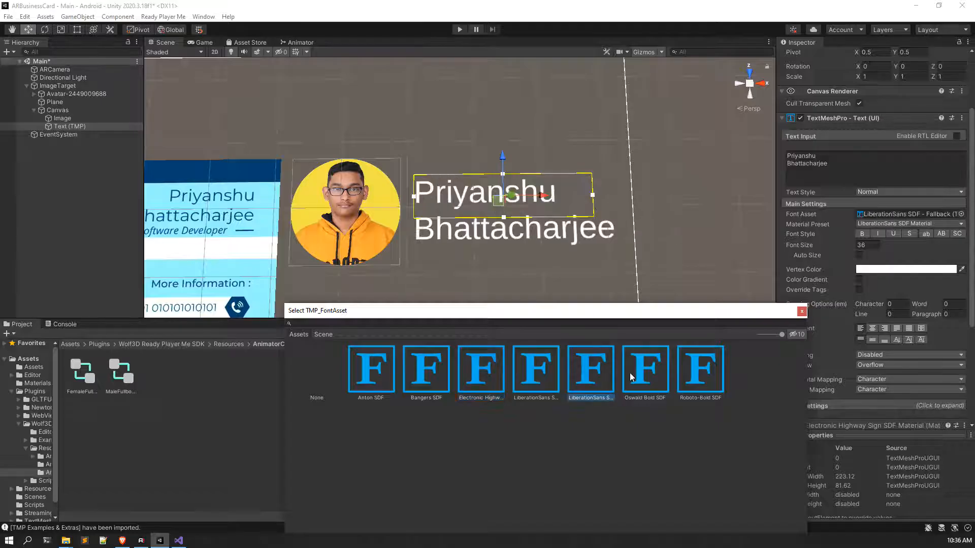
click(657, 376)
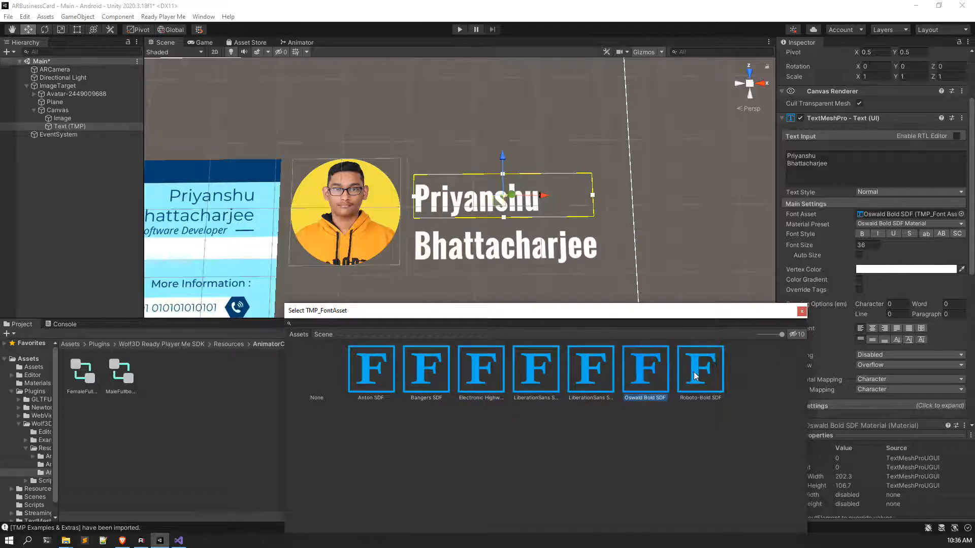
click(696, 376)
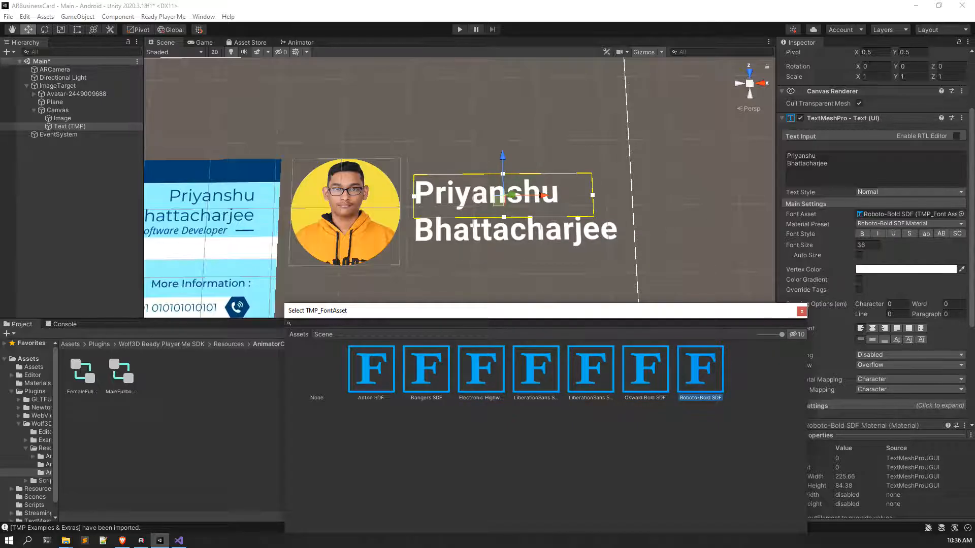
click(370, 376)
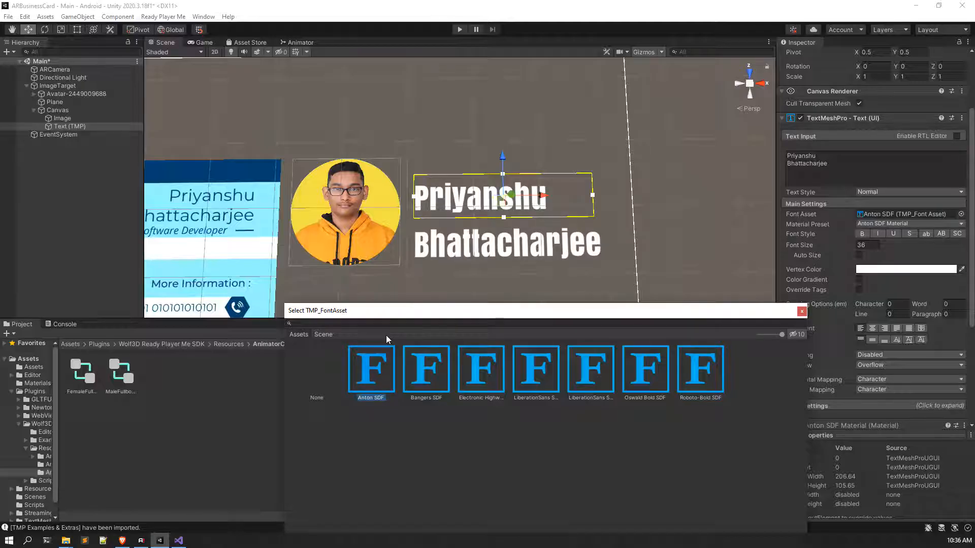
click(716, 366)
click(802, 311)
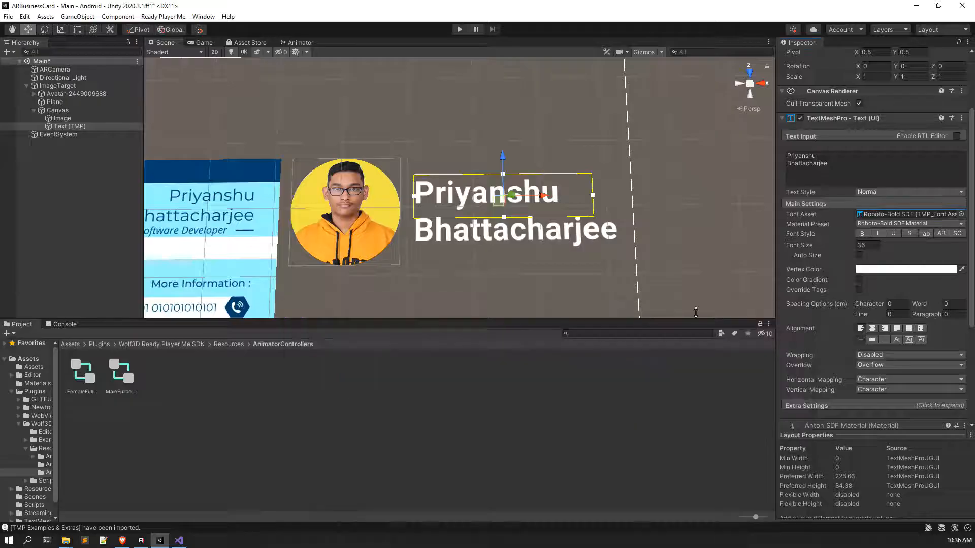
Step: Apply bold font style and nudge the name text slightly left
click(862, 234)
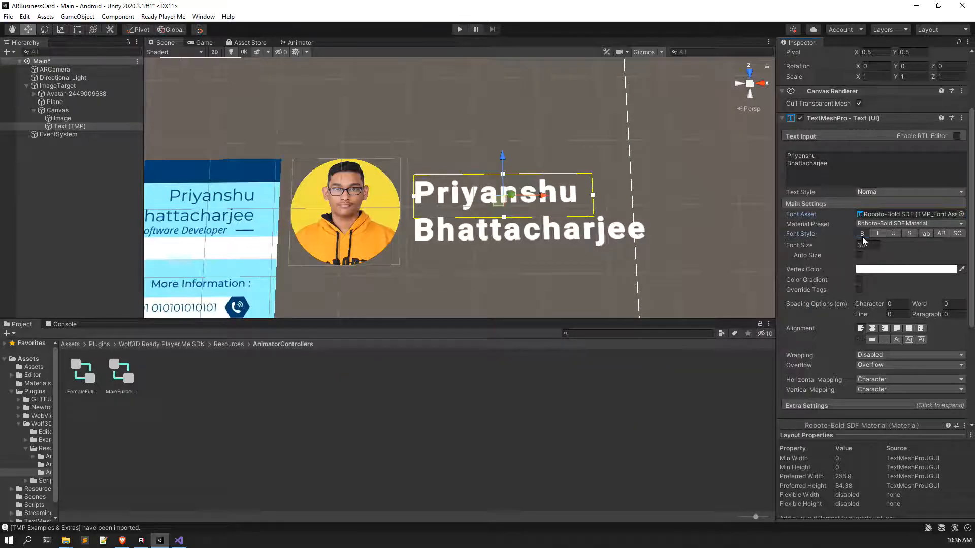
drag(540, 198, 531, 196)
scroll(527, 197, down, 2)
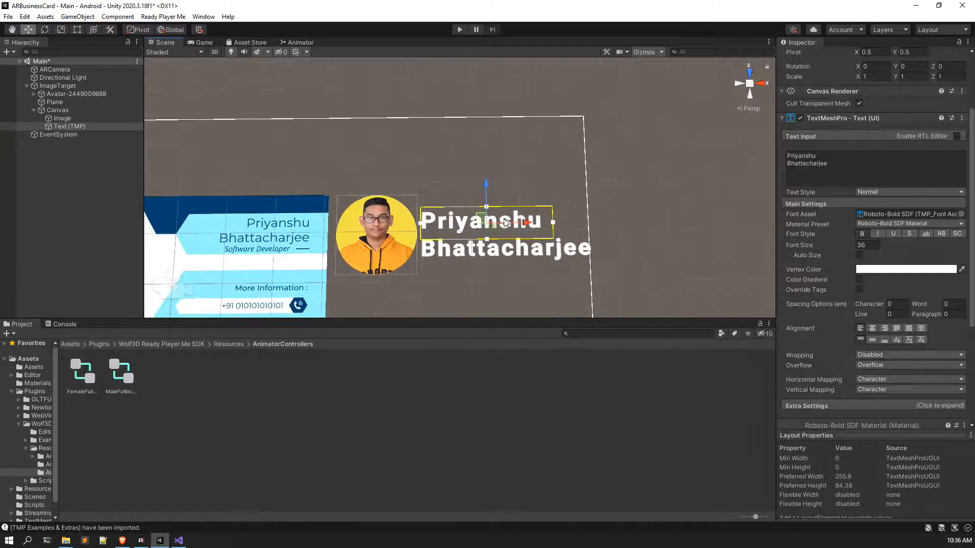
Step: Move the name text down and orbit to check it against the profile photo
click(656, 121)
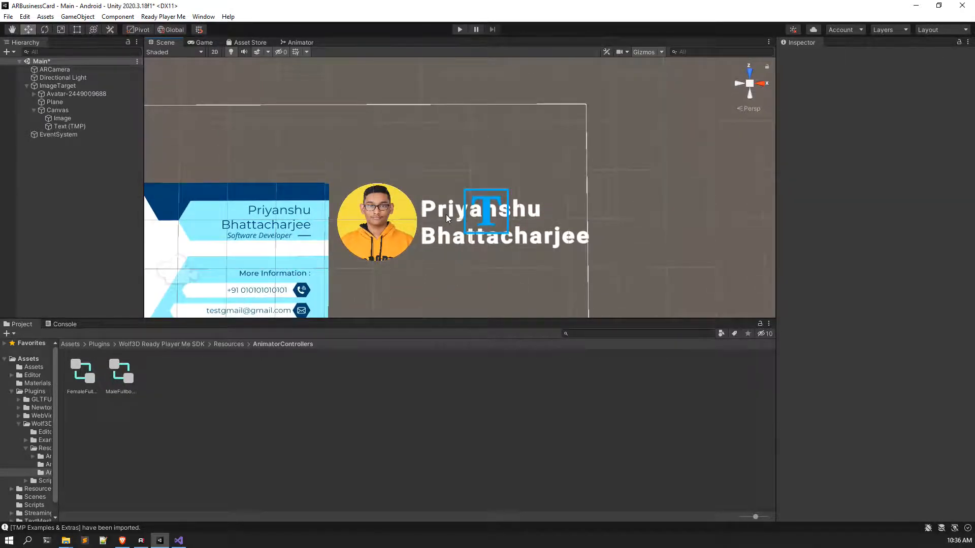
click(446, 214)
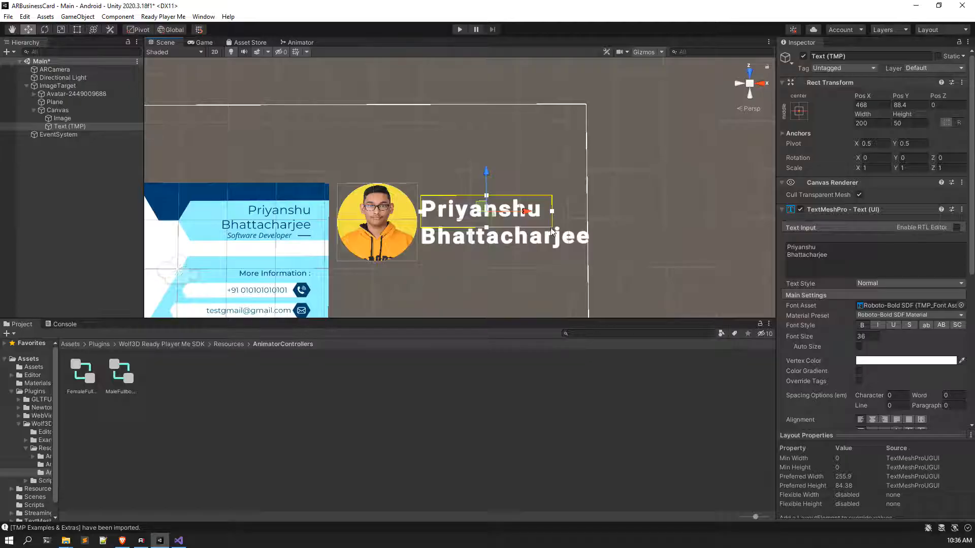
drag(567, 212, 584, 211)
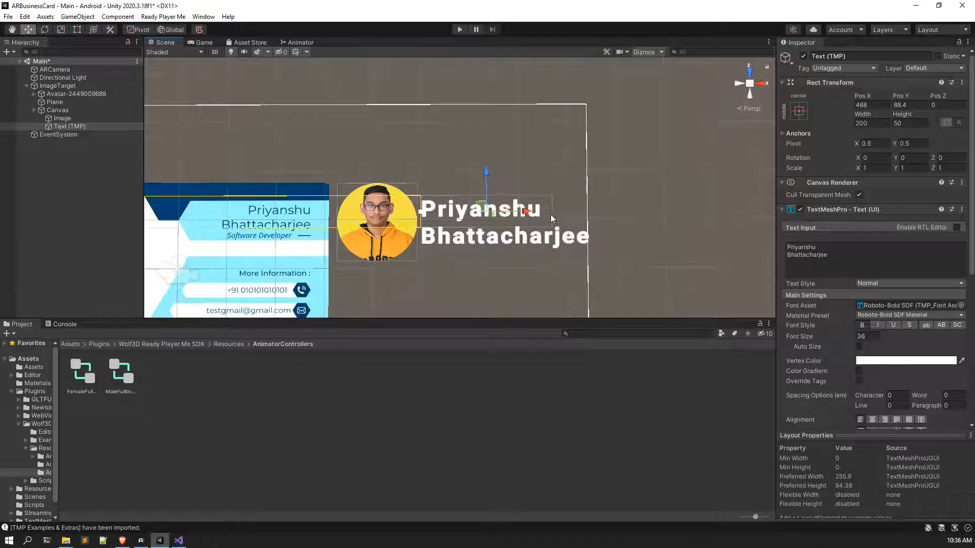
drag(487, 173, 486, 190)
click(634, 191)
right_drag(603, 249, 548, 265)
click(507, 226)
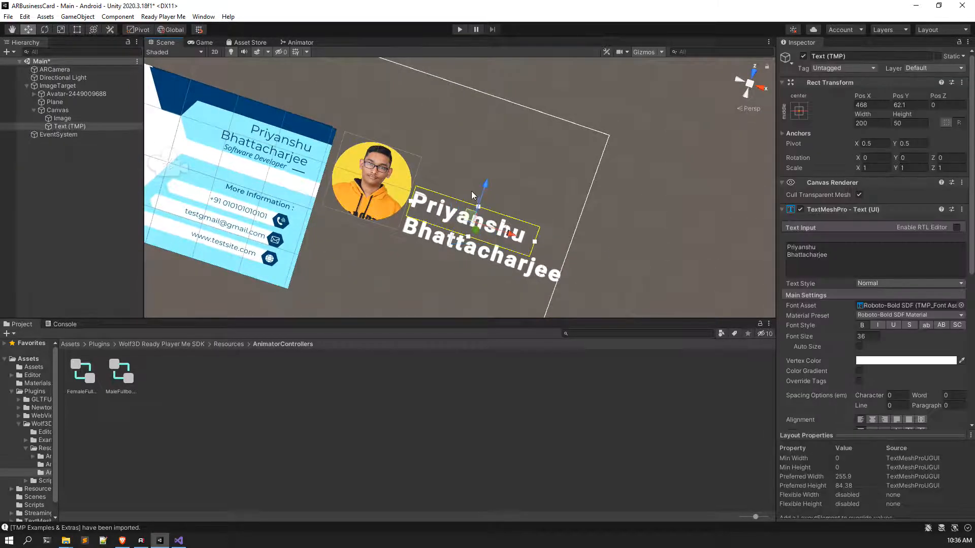
Step: Raise the name text in small increments until it sits at Pos Y 83
drag(483, 192, 495, 178)
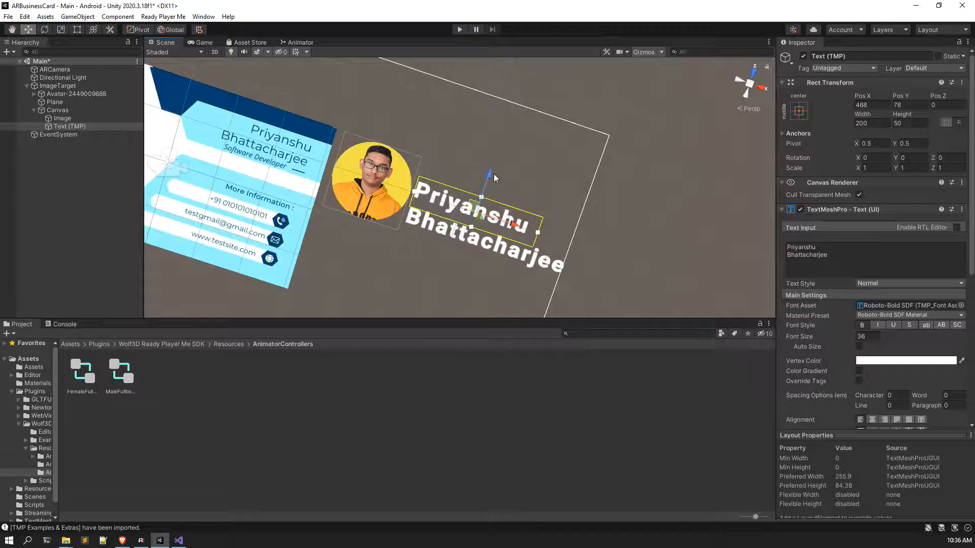
click(711, 242)
scroll(503, 248, down, 5)
right_drag(504, 248, 478, 230)
click(495, 193)
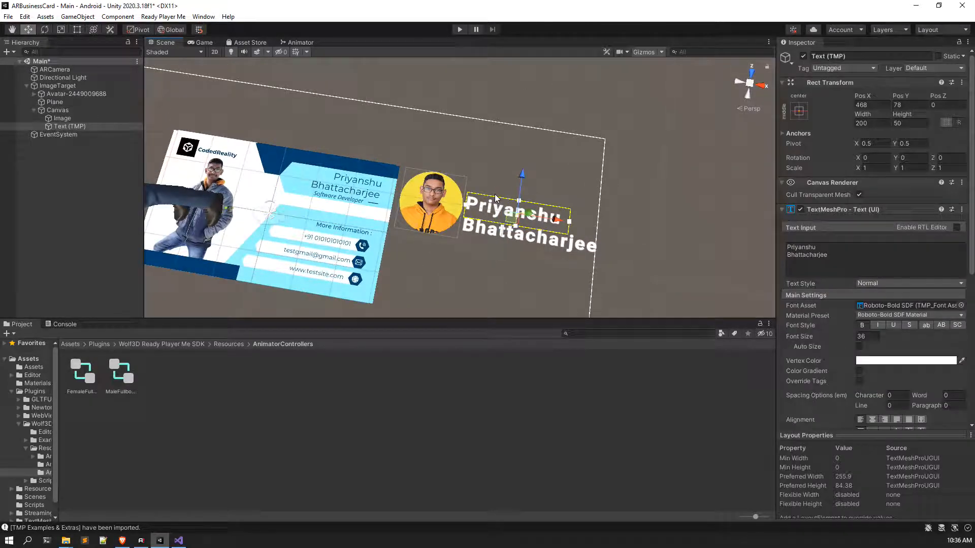
drag(521, 175, 526, 173)
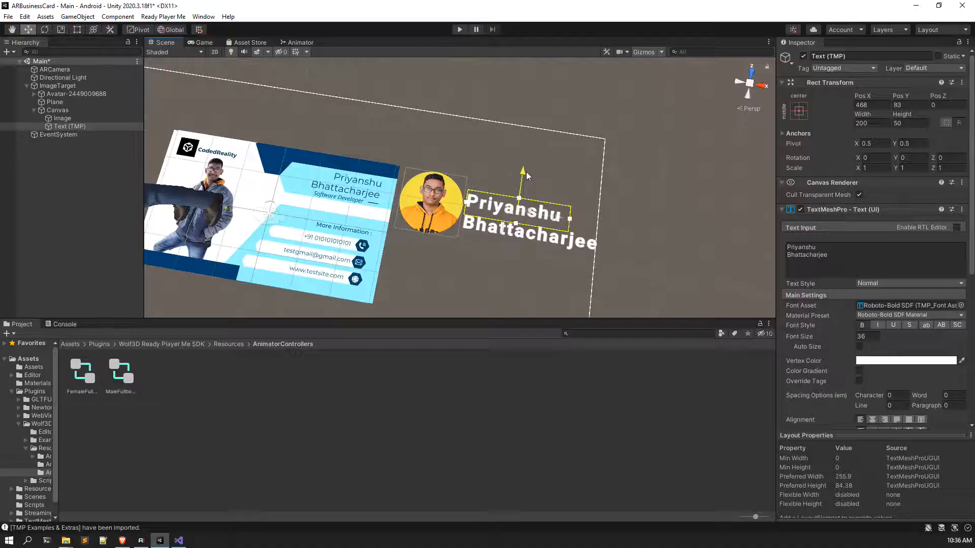
click(642, 216)
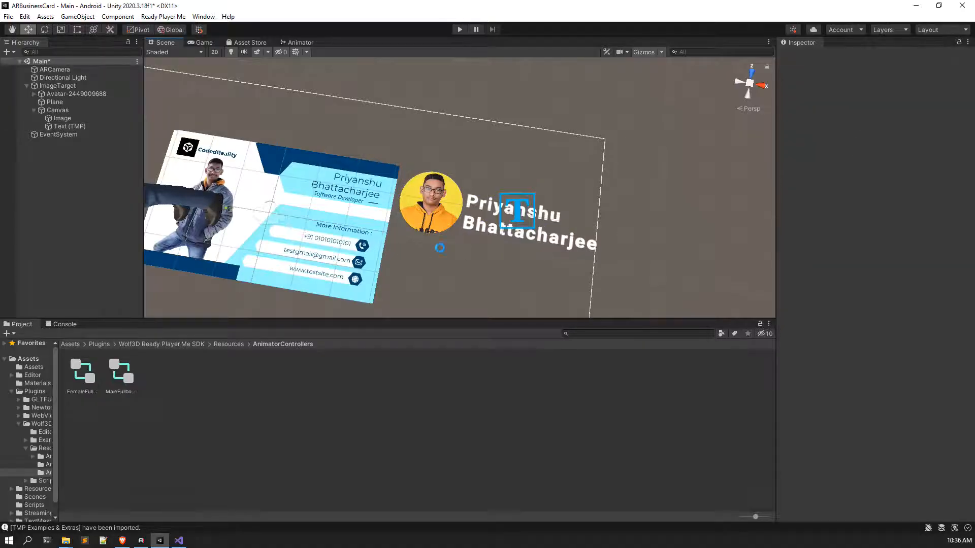
Step: Save the Main scene and select the Canvas in the Hierarchy
key(ctrl+s)
right_drag(441, 249, 460, 211)
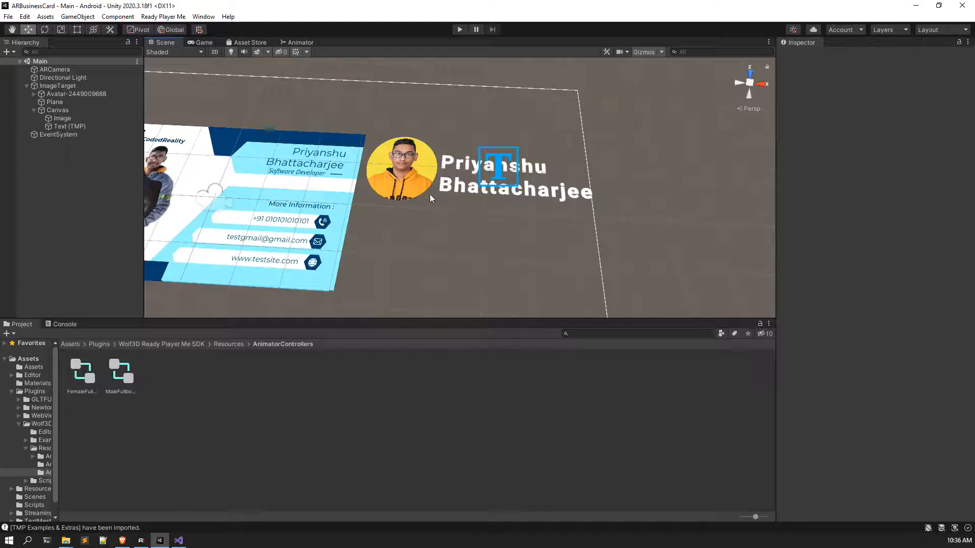
scroll(426, 213, down, 3)
click(71, 125)
click(73, 112)
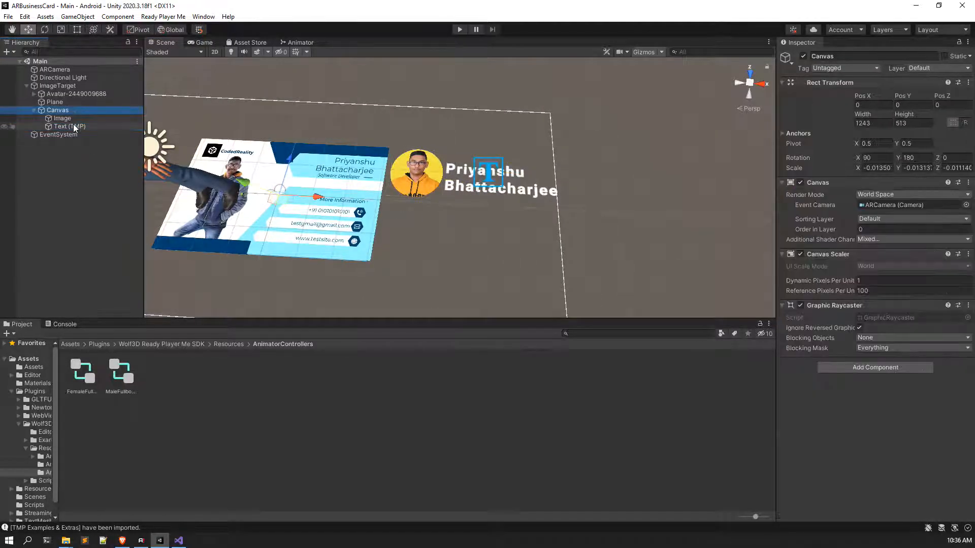
Step: Create an empty object under Canvas and name it LeftContainer
right_click(75, 111)
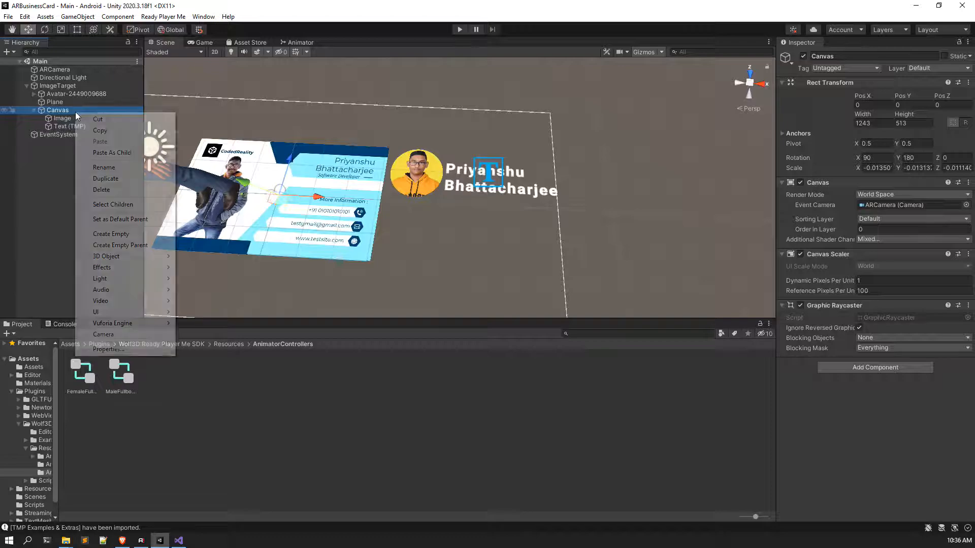
click(130, 232)
click(93, 134)
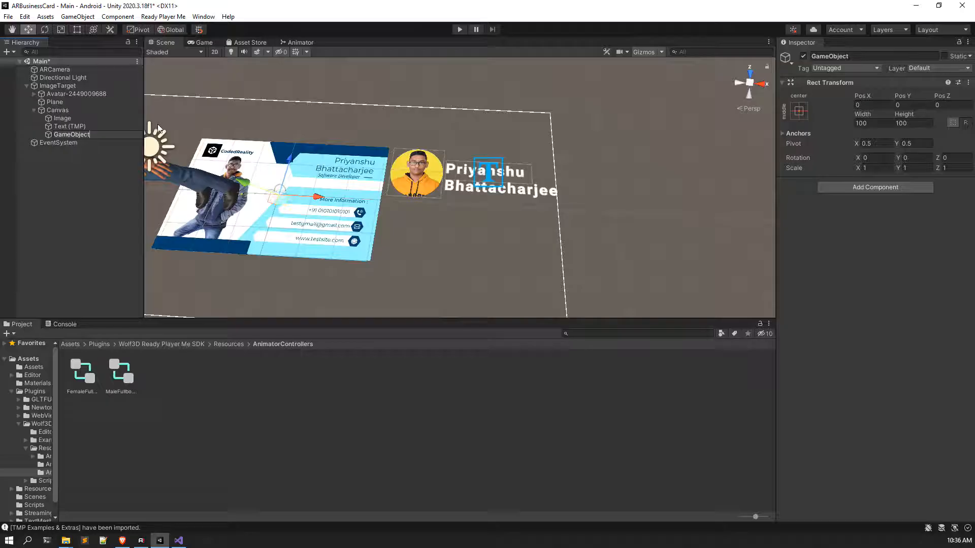
double_click(121, 132)
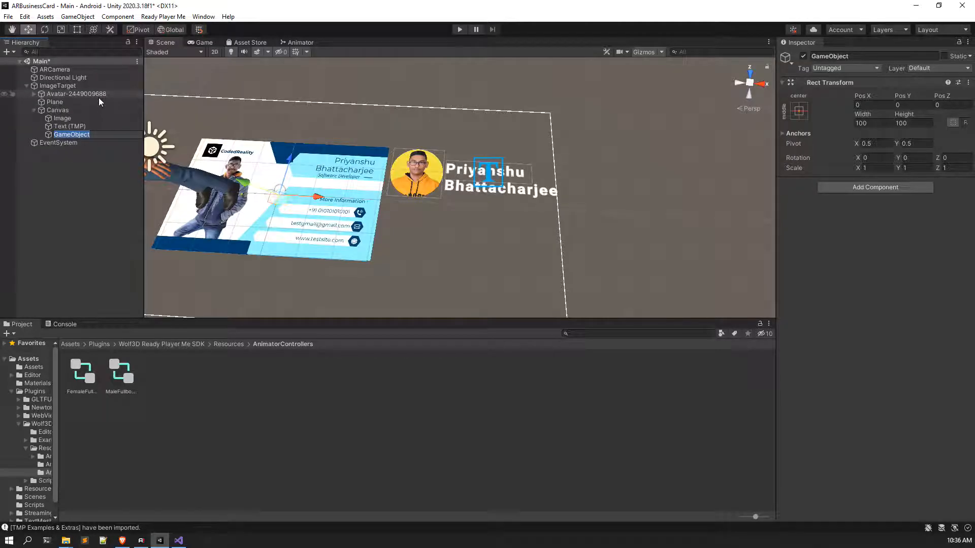
text(LeftContainer)
key(Return)
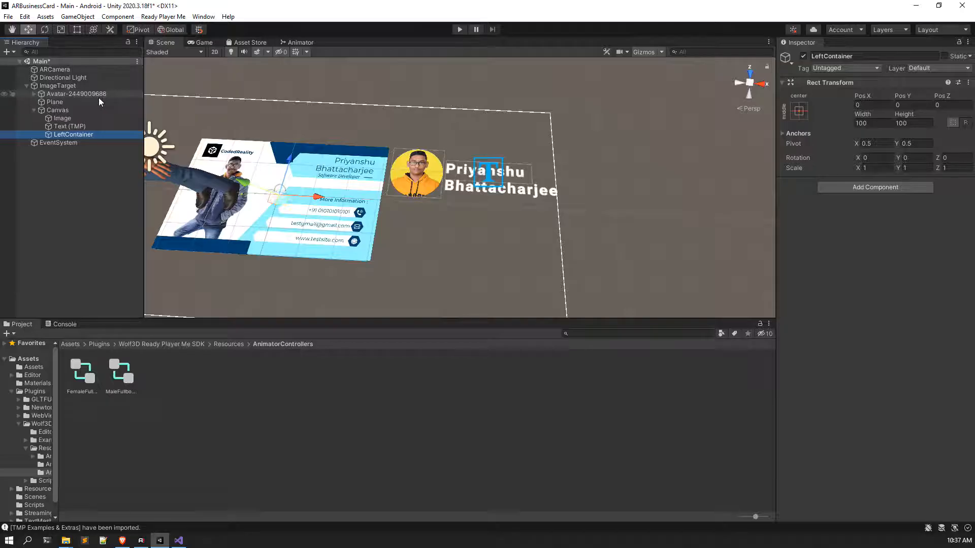
Step: Position LeftContainer beside the card at Pos X 425, Y 67
drag(317, 196, 507, 226)
drag(467, 171, 474, 142)
drag(476, 149, 476, 152)
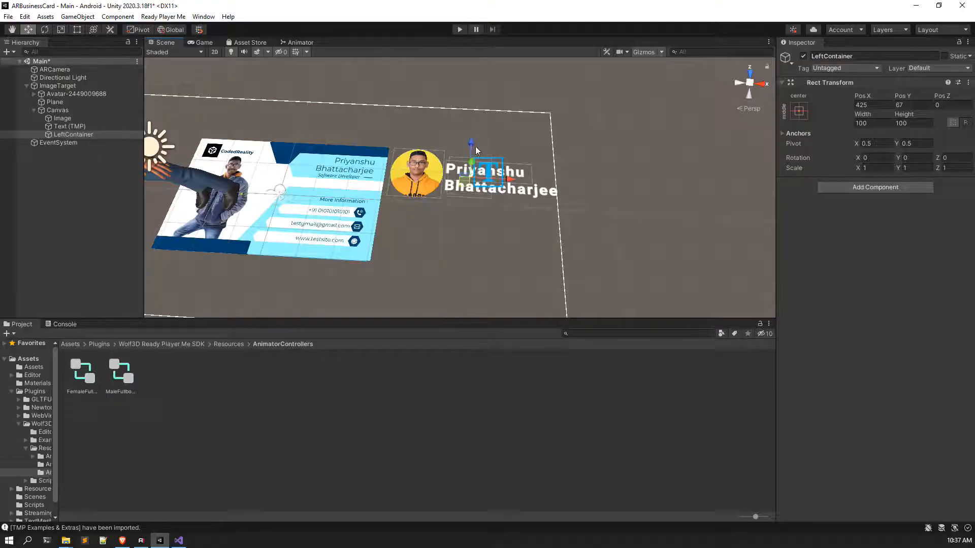
middle_drag(477, 152, 470, 203)
scroll(431, 177, up, 3)
right_drag(431, 178, 442, 223)
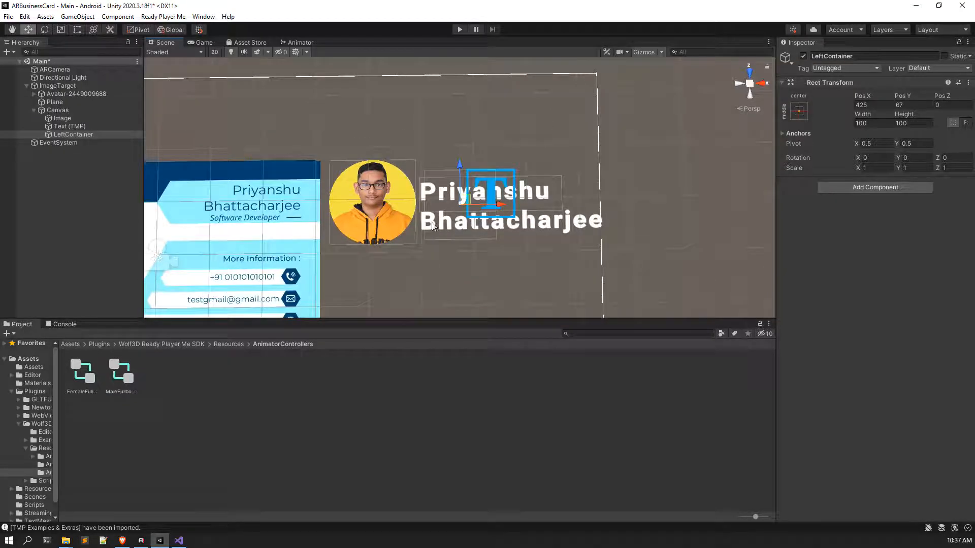
Step: Parent the profile Image and name text under LeftContainer
click(74, 125)
ctrl+click(73, 118)
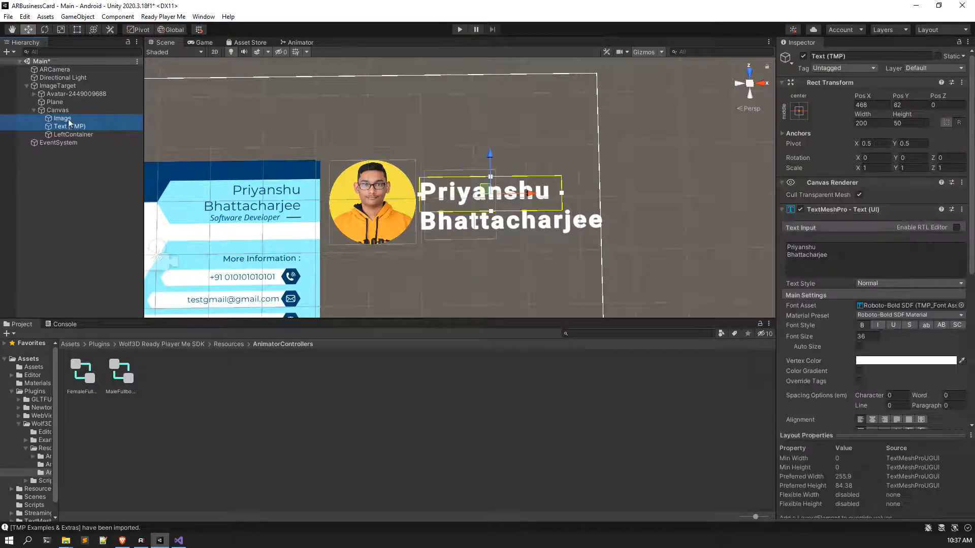
drag(89, 126, 86, 135)
right_drag(471, 227, 466, 253)
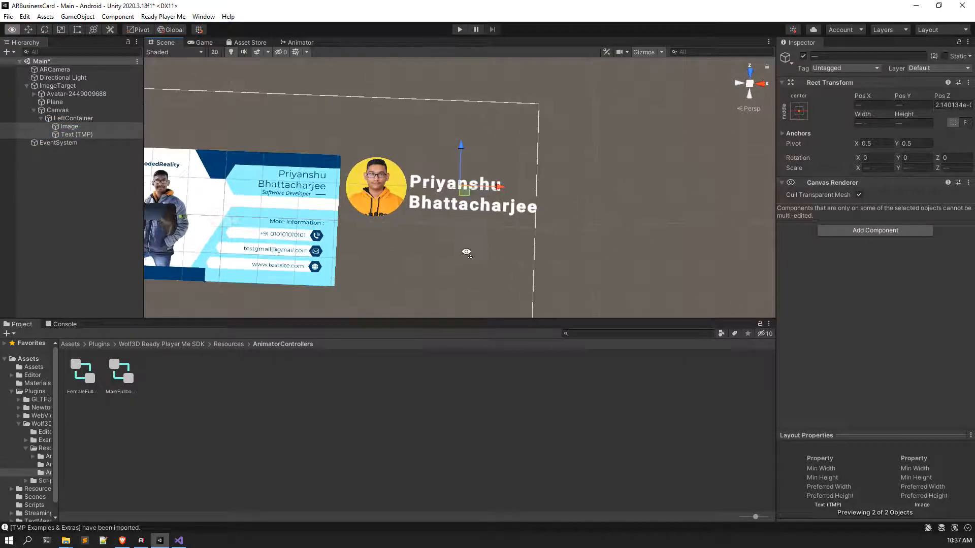
Step: Add a Text - TextMeshPro object to LeftContainer and move it below the name
right_click(76, 119)
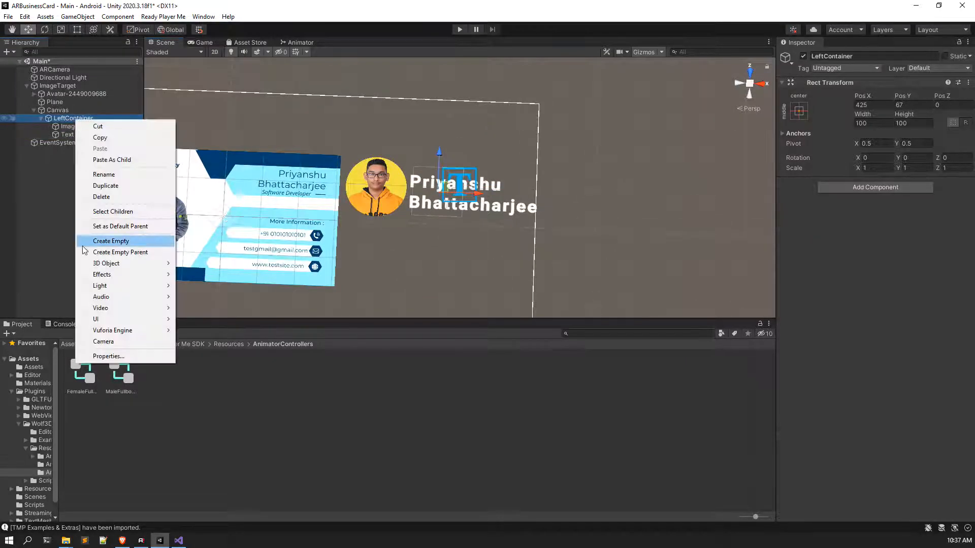
mouse_move(105, 321)
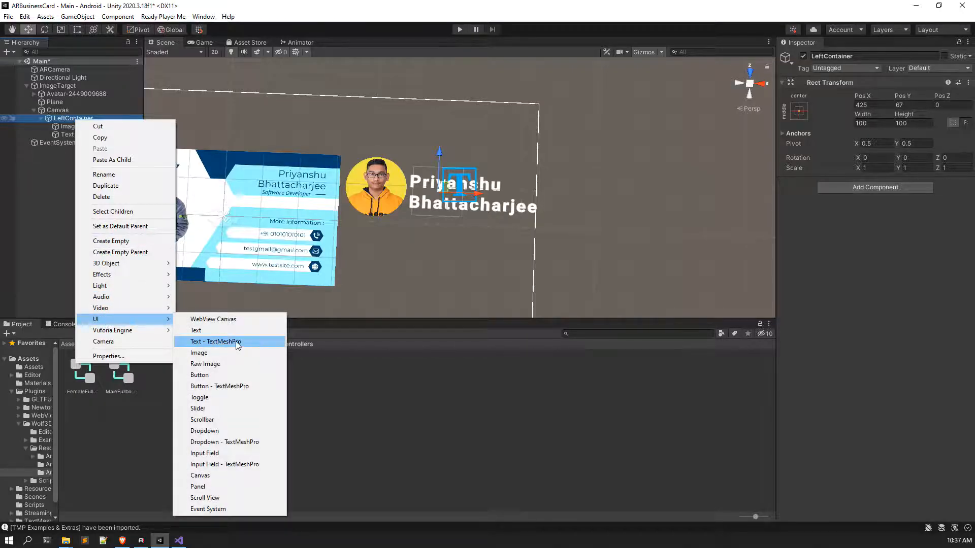
click(237, 346)
drag(439, 156, 437, 196)
Step: Replace the placeholder text with the start of a short self-introduction bio
click(863, 256)
key(ctrl+a)
text(I am )
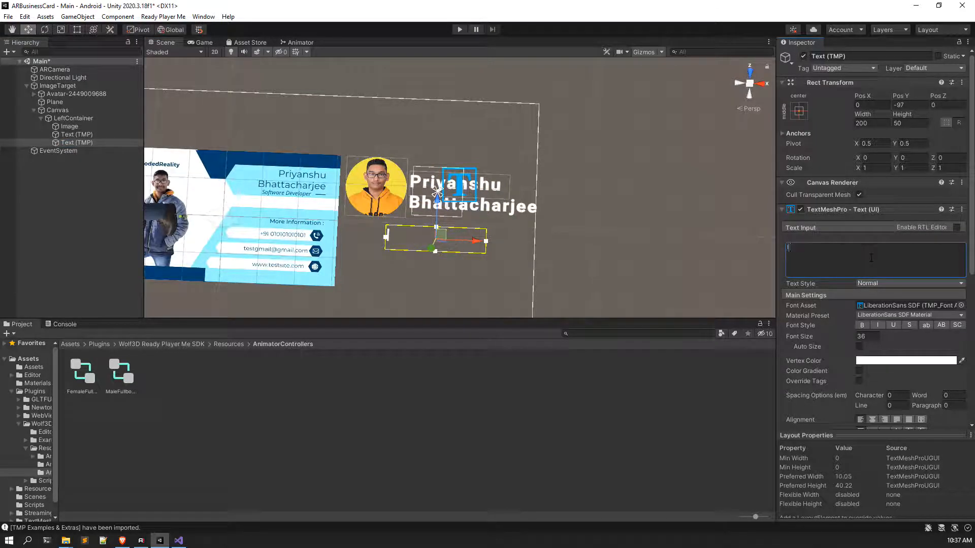
text(P)
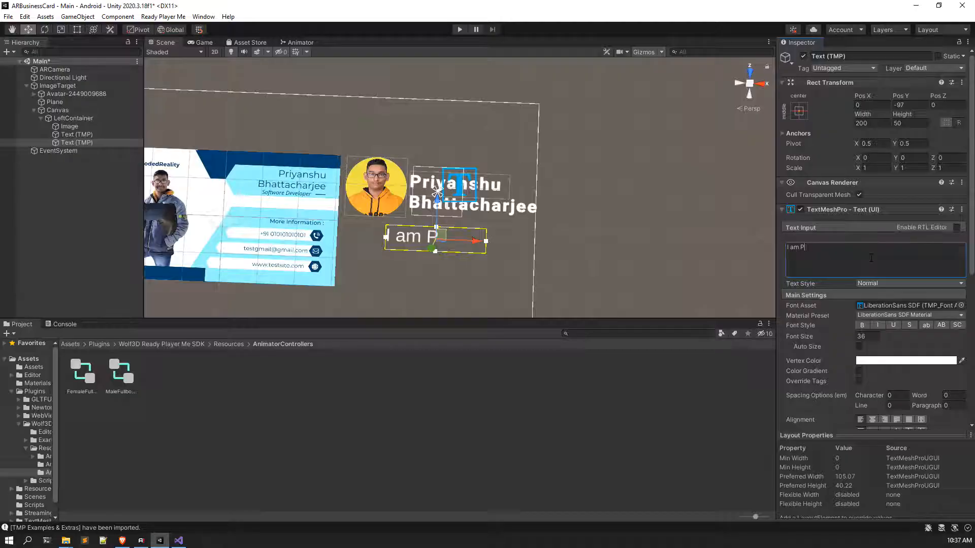
text(riyans)
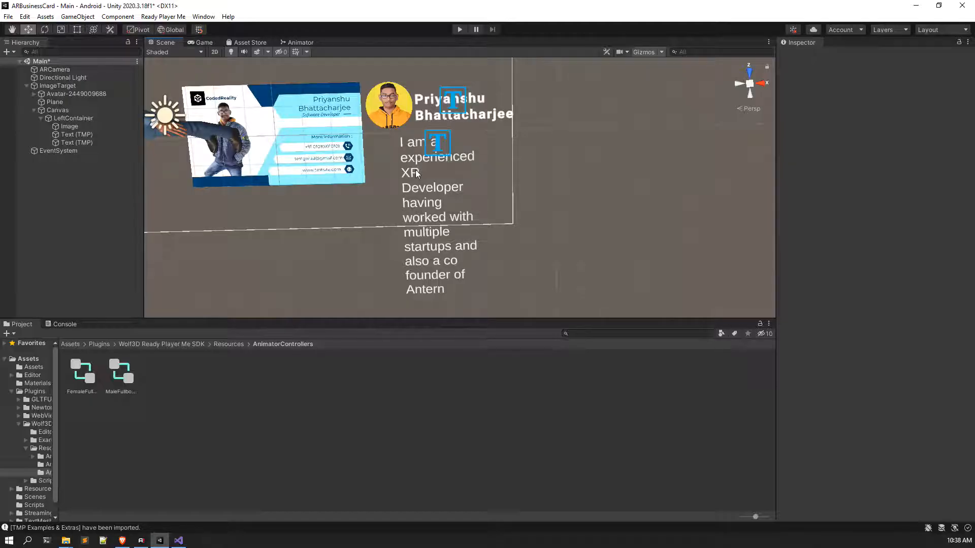
Step: Frame the canvas, select the bio text, and stretch its box wider
click(407, 214)
key(f)
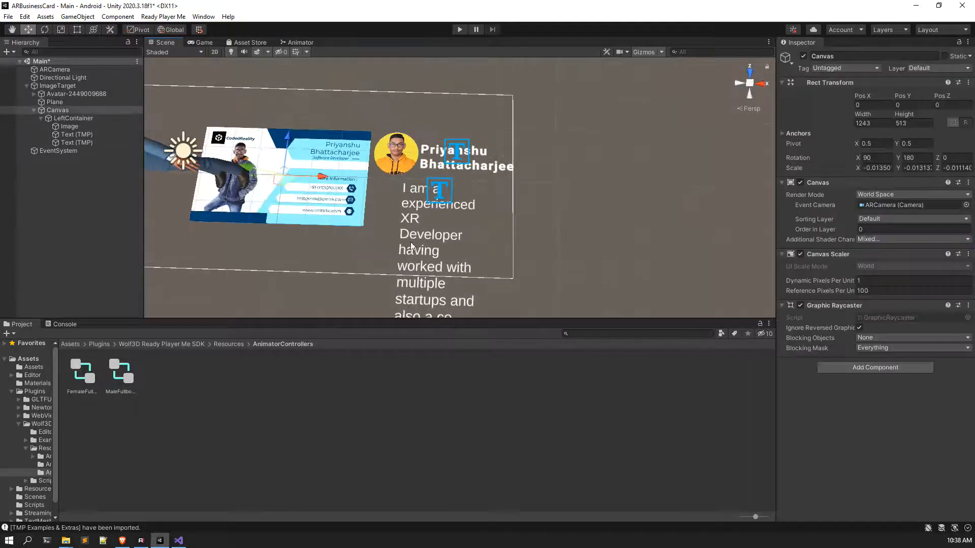
click(76, 142)
middle_drag(473, 252, 473, 219)
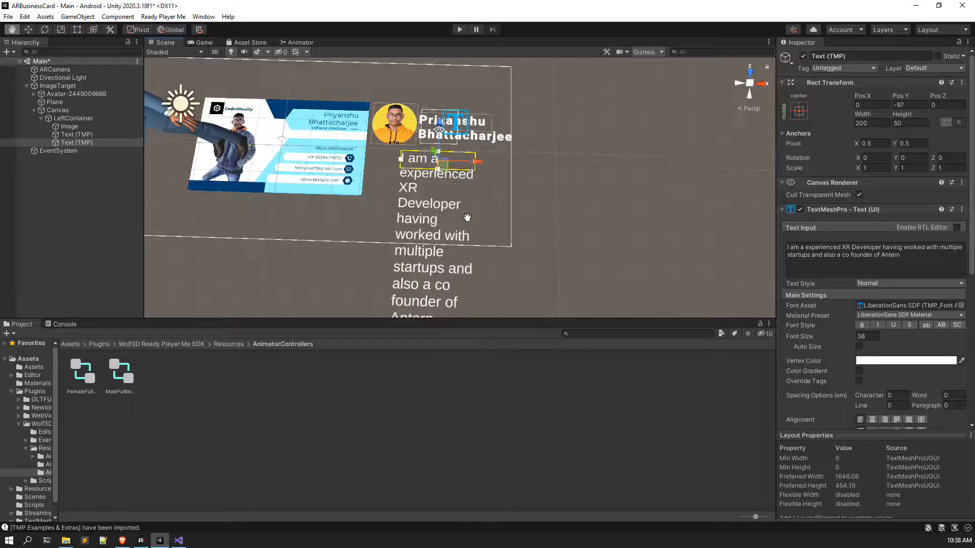
scroll(474, 216, up, 8)
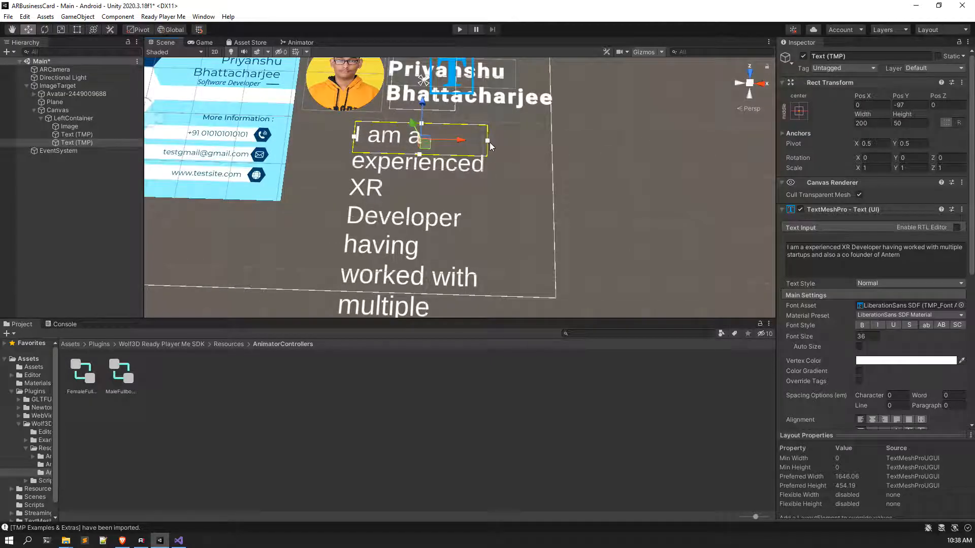
drag(487, 141, 490, 142)
drag(356, 140, 437, 139)
Step: Set the bio box width to 400 and height to 200
click(900, 125)
click(877, 125)
text(400)
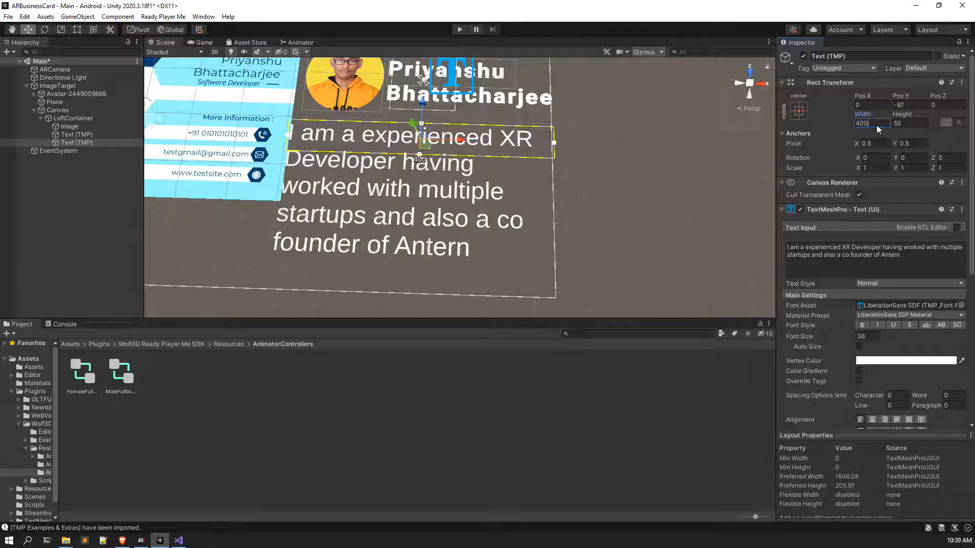
scroll(740, 166, up, 1)
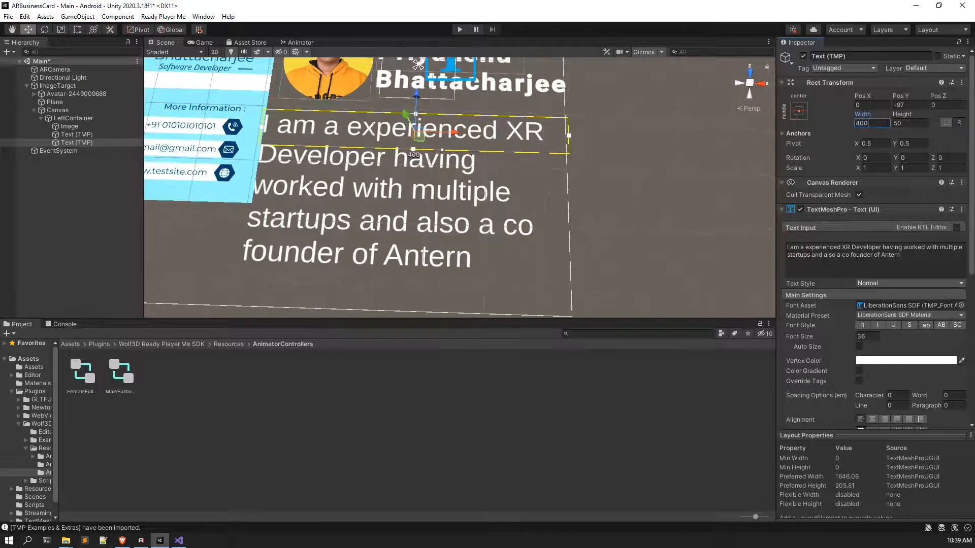
drag(463, 133, 473, 133)
click(908, 123)
text(400)
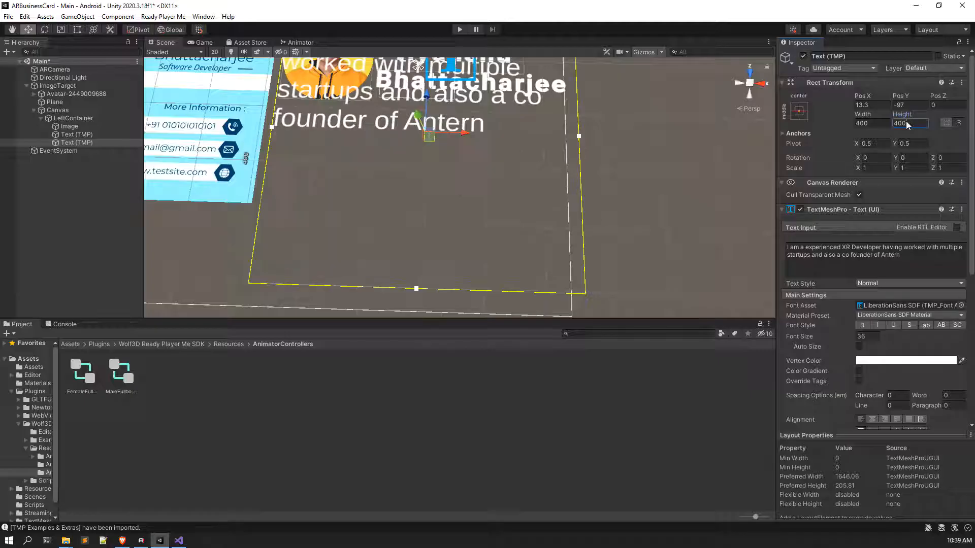
key(BackSpace)
key(BackSpace)
key(BackSpace)
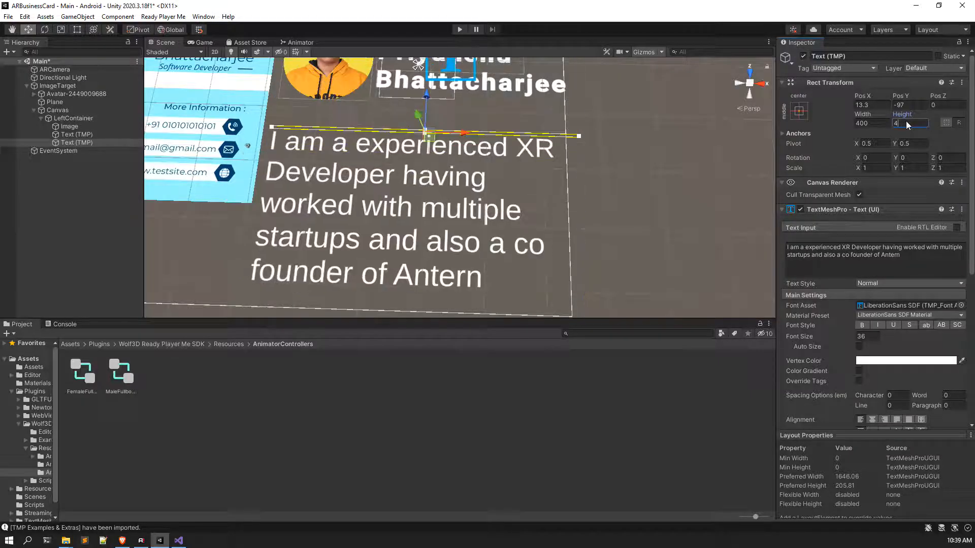
text(200)
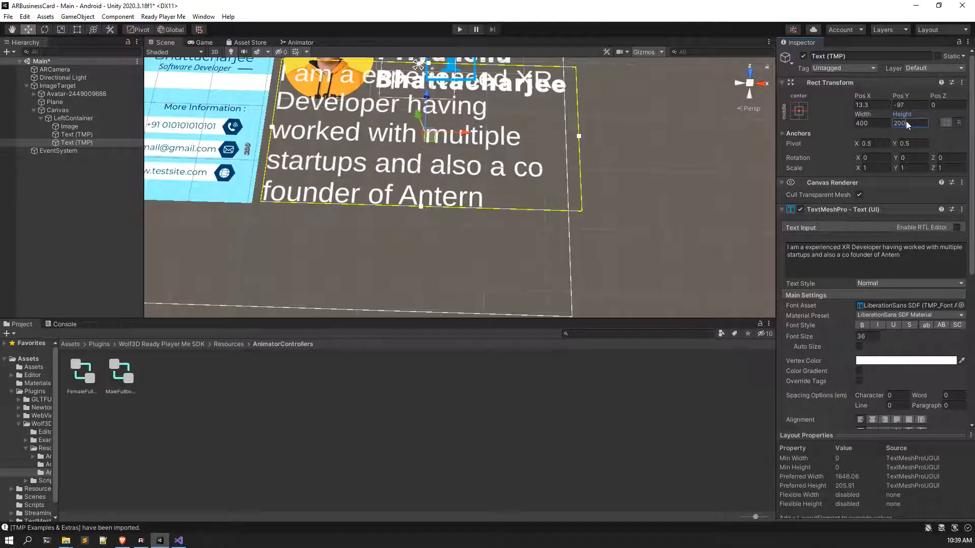
scroll(447, 174, down, 2)
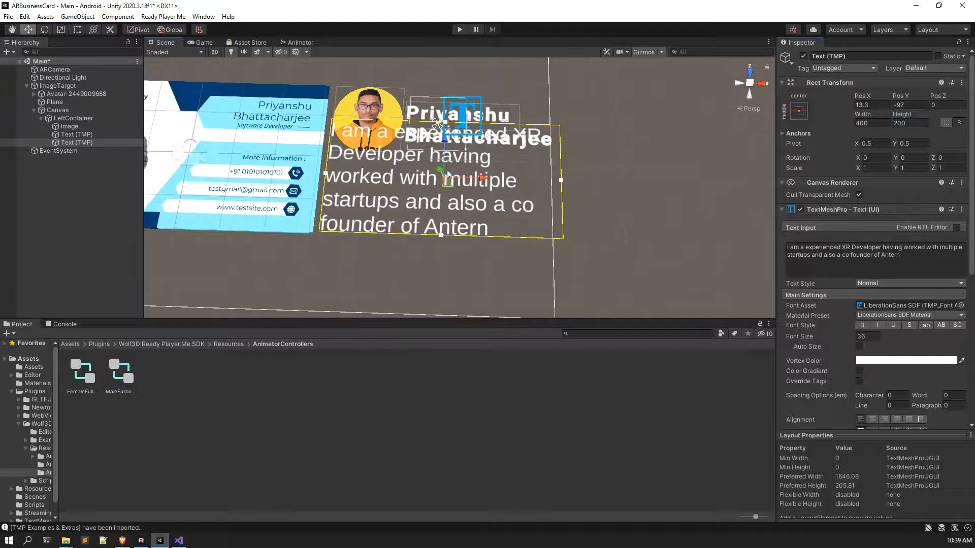
Step: Move the bio lower, set its font size to 20 and width to 350
drag(445, 142, 447, 177)
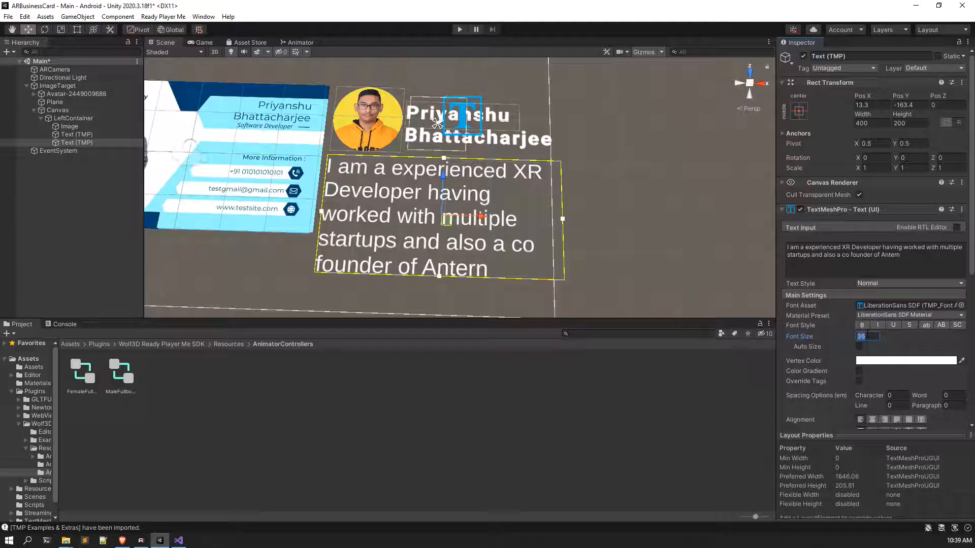
text(25)
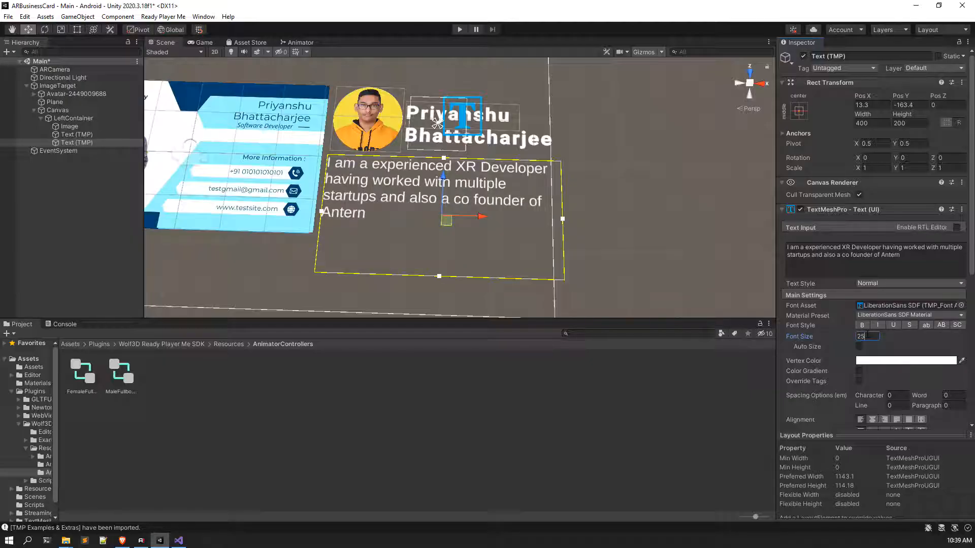
key(BackSpace)
text(20)
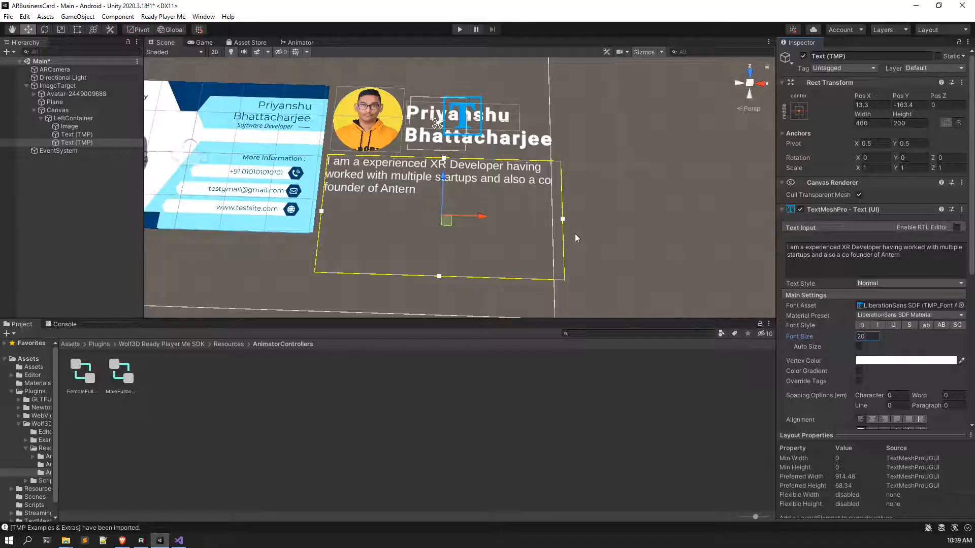
click(864, 124)
text(350)
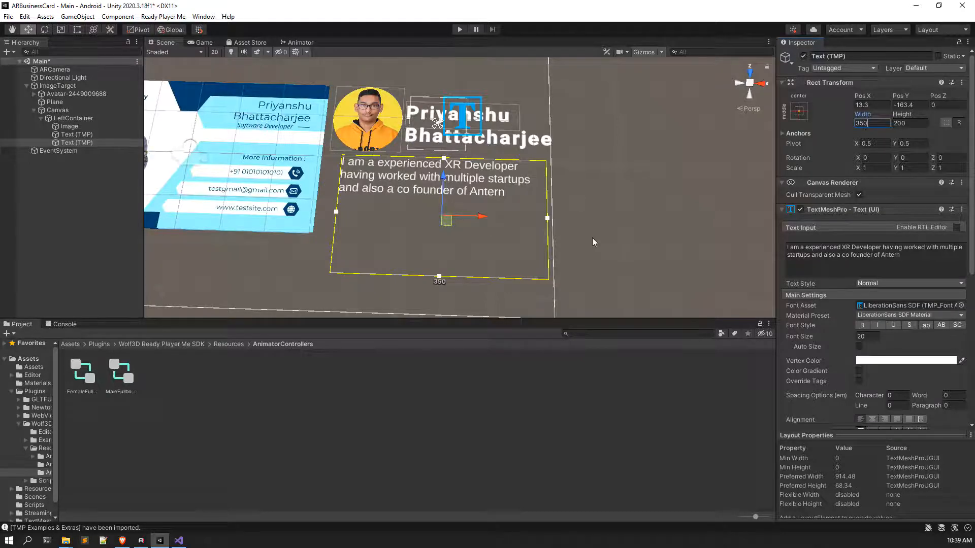
Step: Orbit around the card to inspect the bio, then select the body text paragraph
click(599, 237)
middle_drag(460, 161, 476, 228)
alt+drag(476, 228, 472, 215)
middle_drag(472, 215, 452, 206)
alt+drag(452, 207, 584, 242)
scroll(583, 244, up, 3)
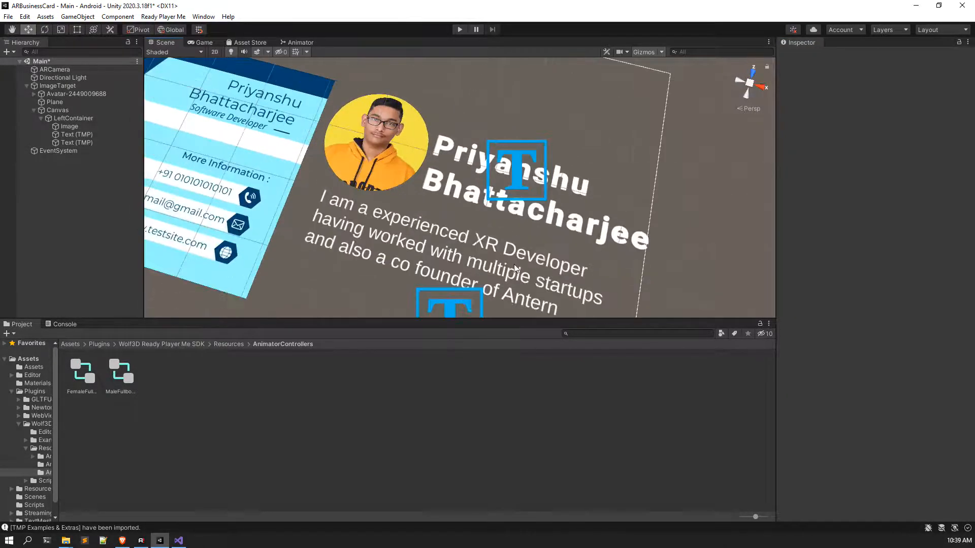
click(375, 235)
alt+drag(465, 282, 479, 297)
click(680, 222)
alt+drag(425, 192, 433, 250)
alt+drag(395, 207, 413, 192)
scroll(414, 191, down, 6)
click(452, 216)
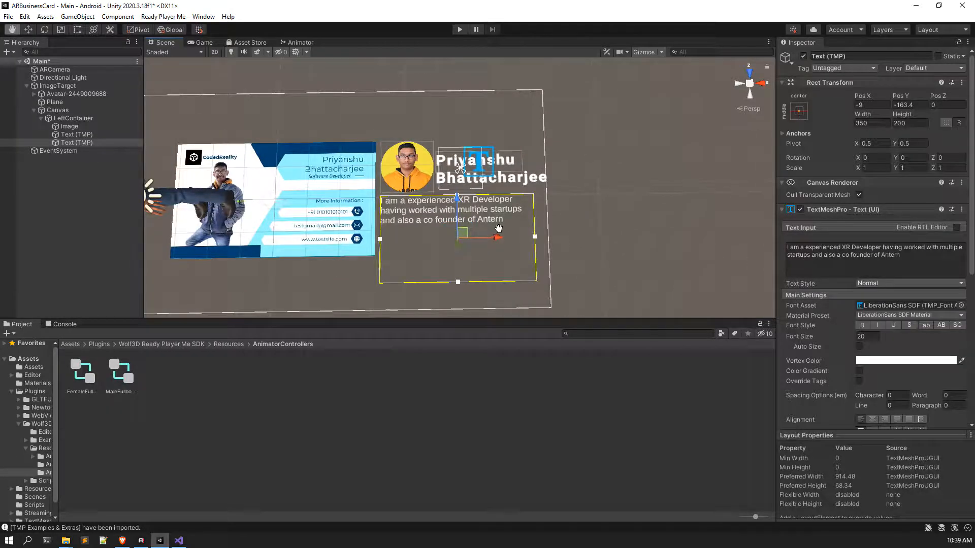
scroll(484, 295, up, 3)
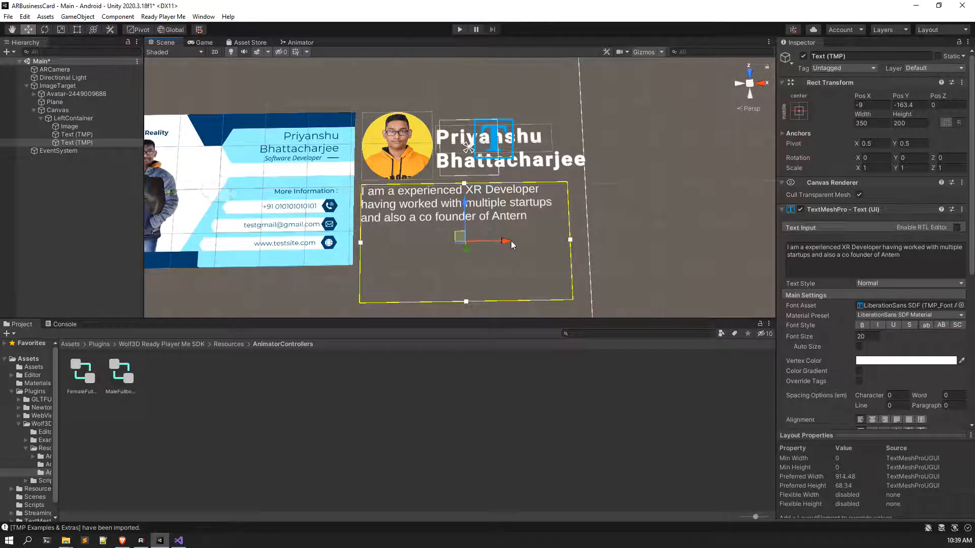
click(113, 142)
Step: Delete the body text paragraph, save the scene, and add a Button to LeftContainer
key(Delete)
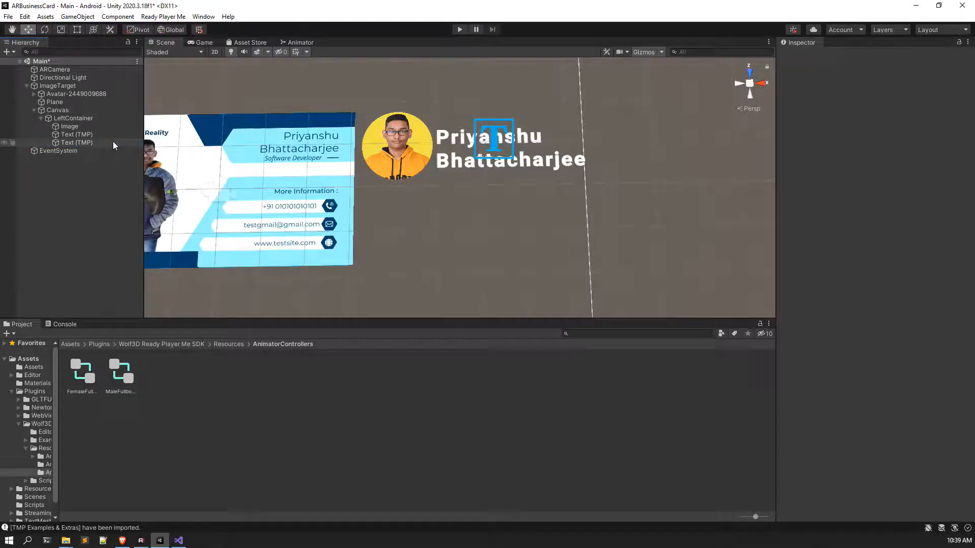
key(ctrl+s)
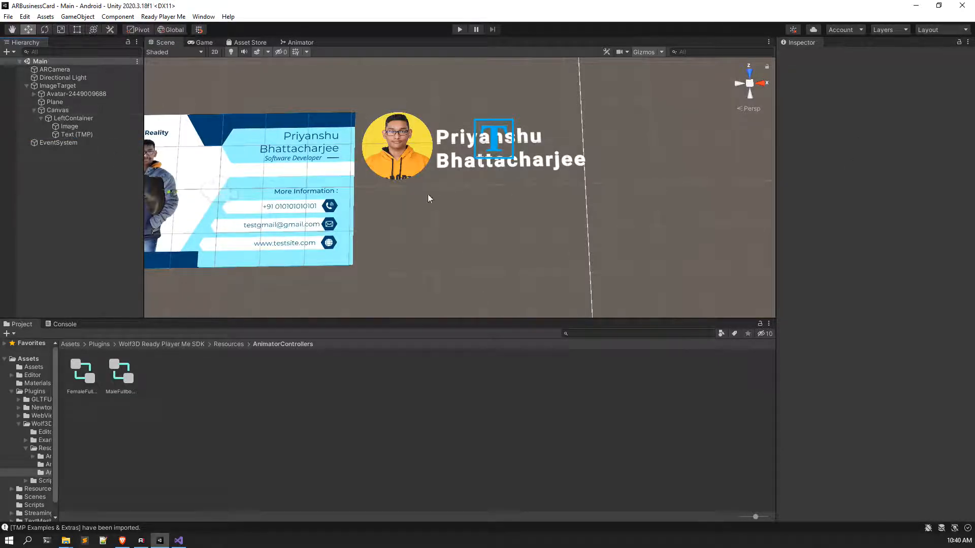
click(74, 118)
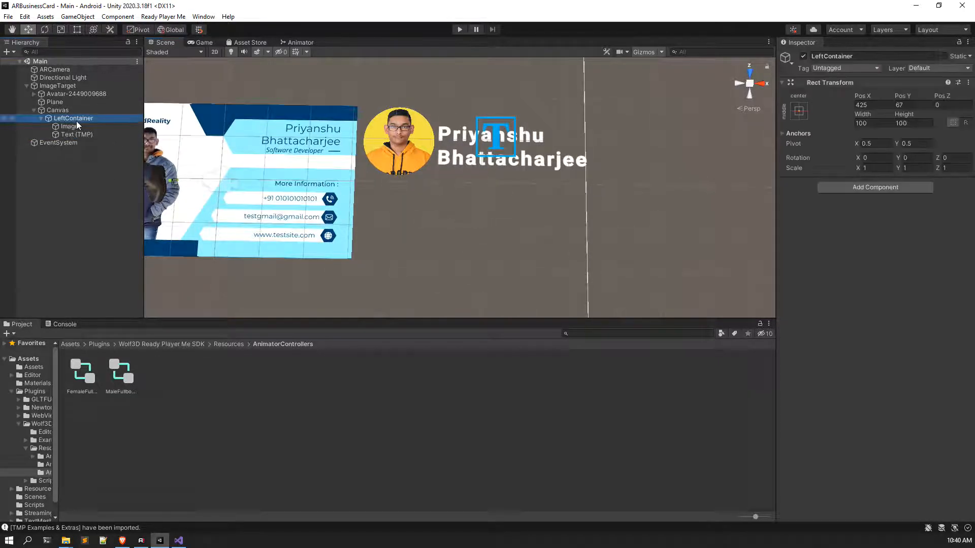
right_click(76, 121)
mouse_move(116, 322)
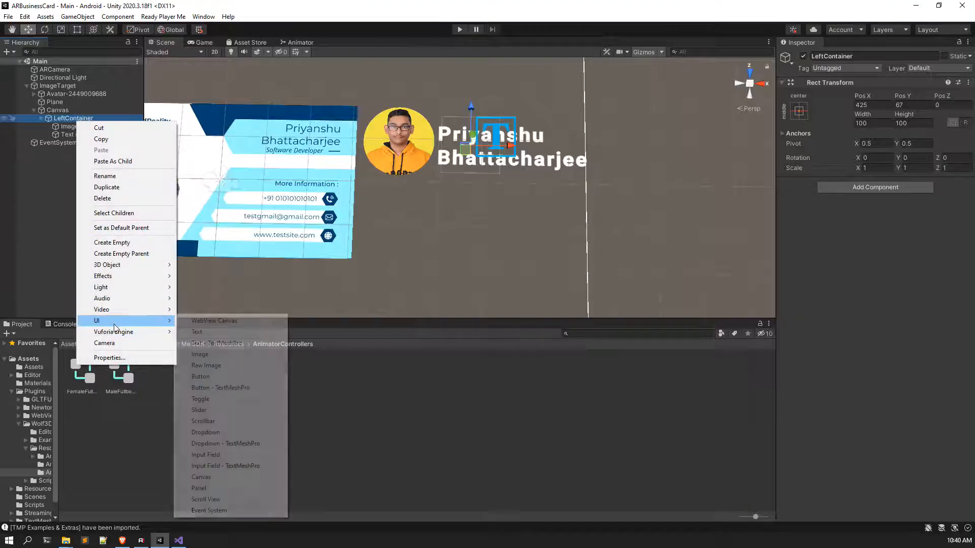
click(223, 388)
Step: Move the button below the name, scale it to about 1.77, and fine-tune its position
scroll(476, 181, up, 3)
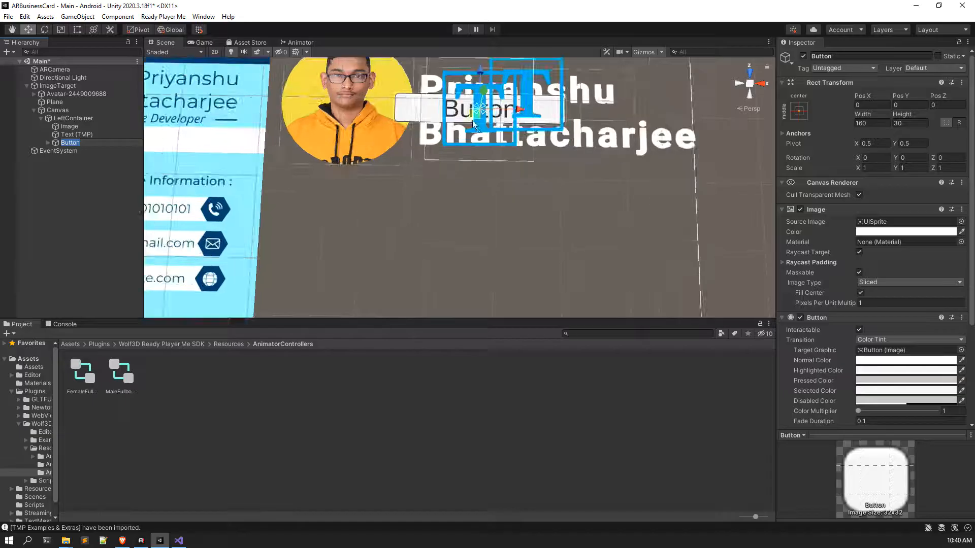
drag(483, 89, 471, 201)
scroll(471, 203, down, 3)
key(r)
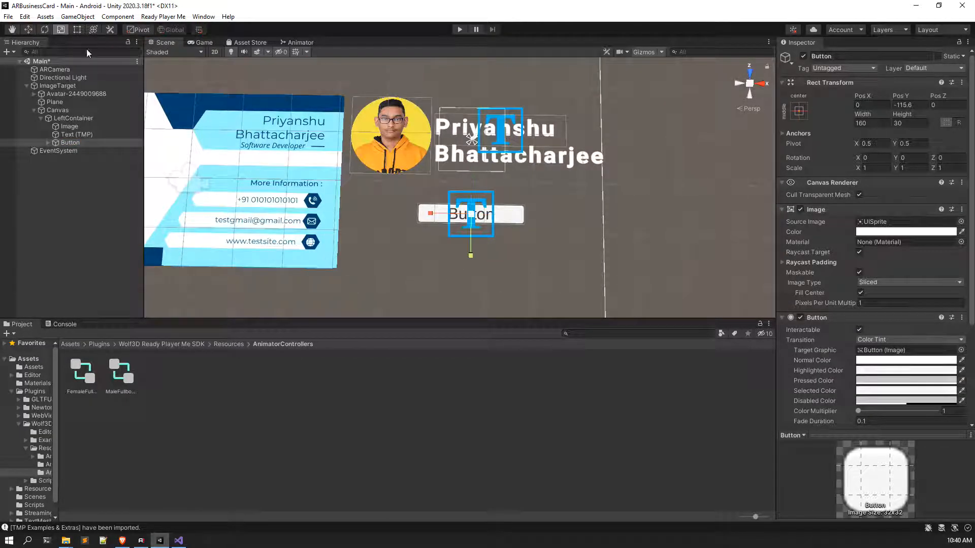
drag(471, 214, 512, 229)
key(w)
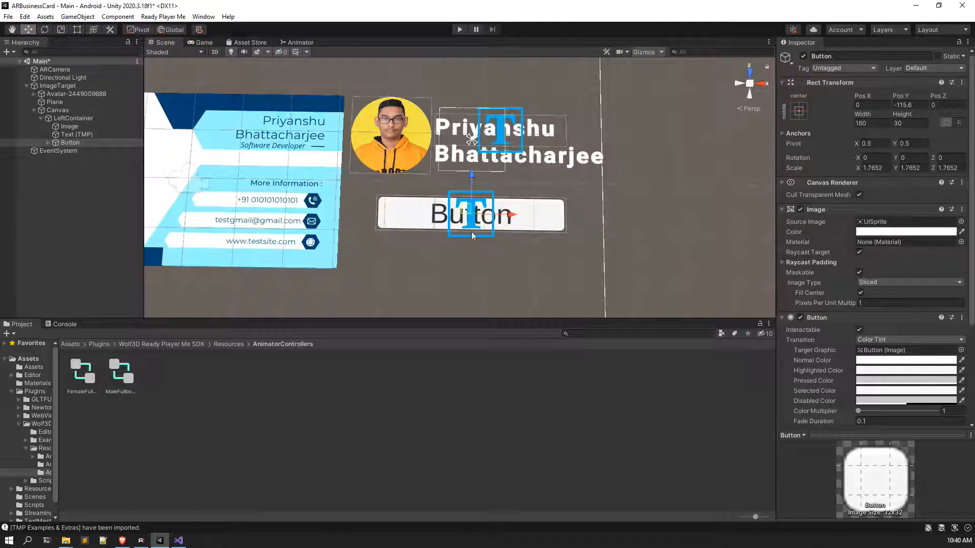
mouse_move(512, 218)
mouse_down()
mouse_move(488, 219)
mouse_move(528, 219)
mouse_up()
drag(472, 178, 475, 172)
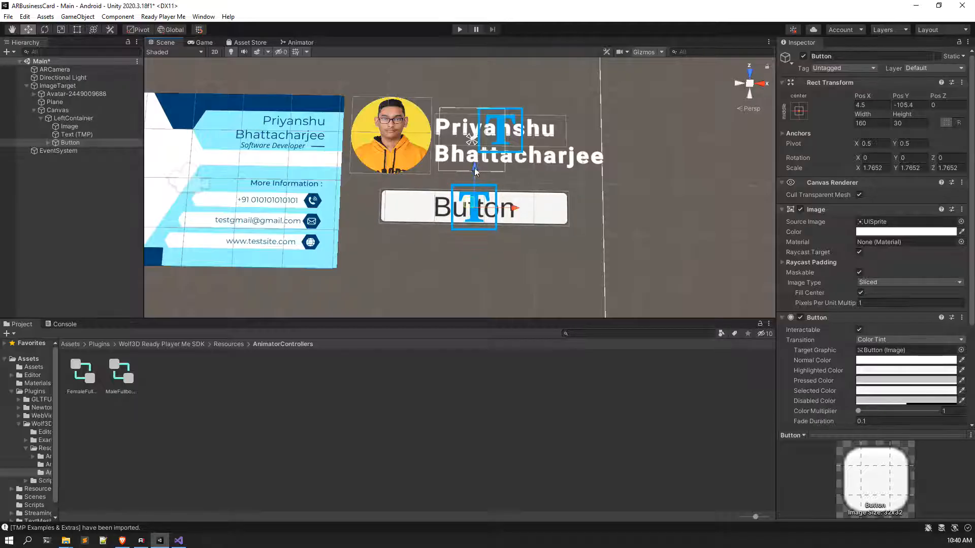
click(85, 345)
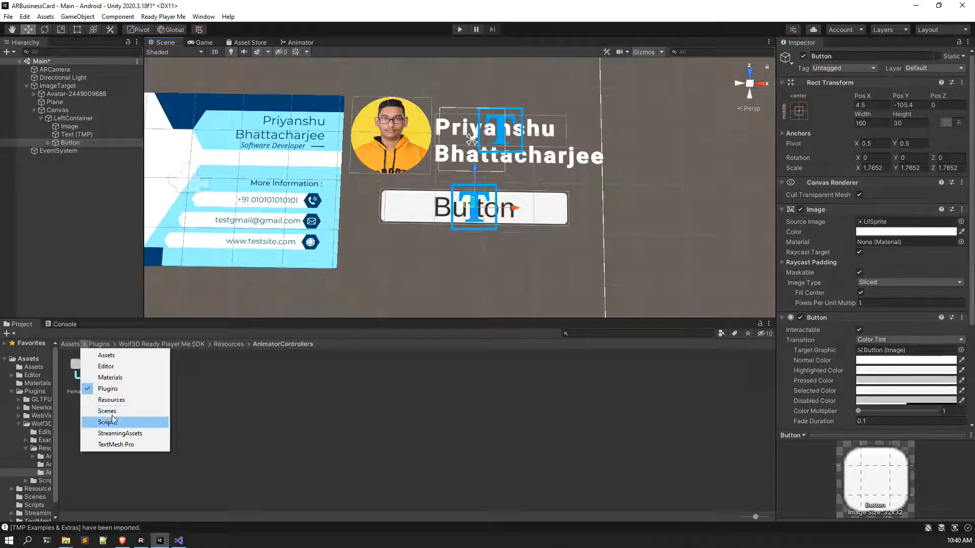
Step: Show the Assets folder and shrink the button slightly to 1.601301 scale
click(106, 356)
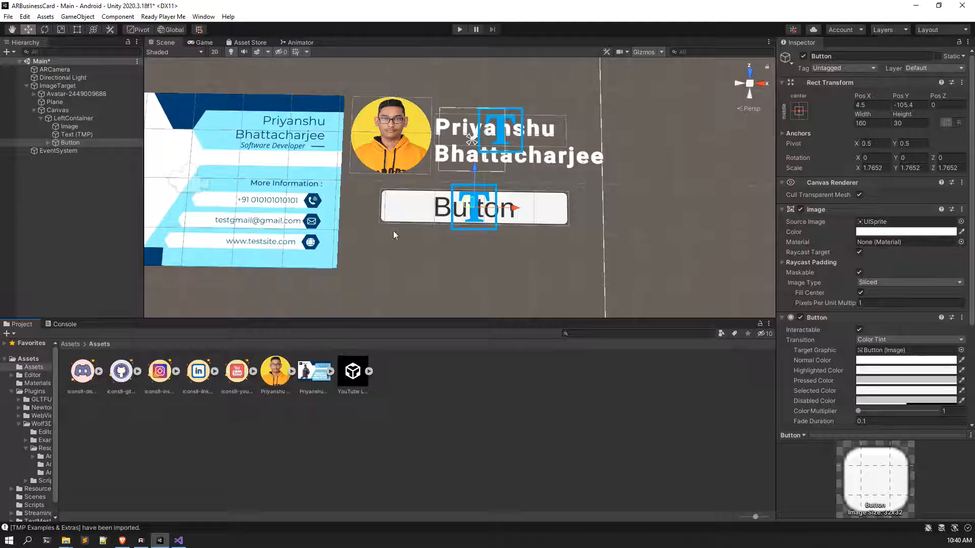
click(61, 29)
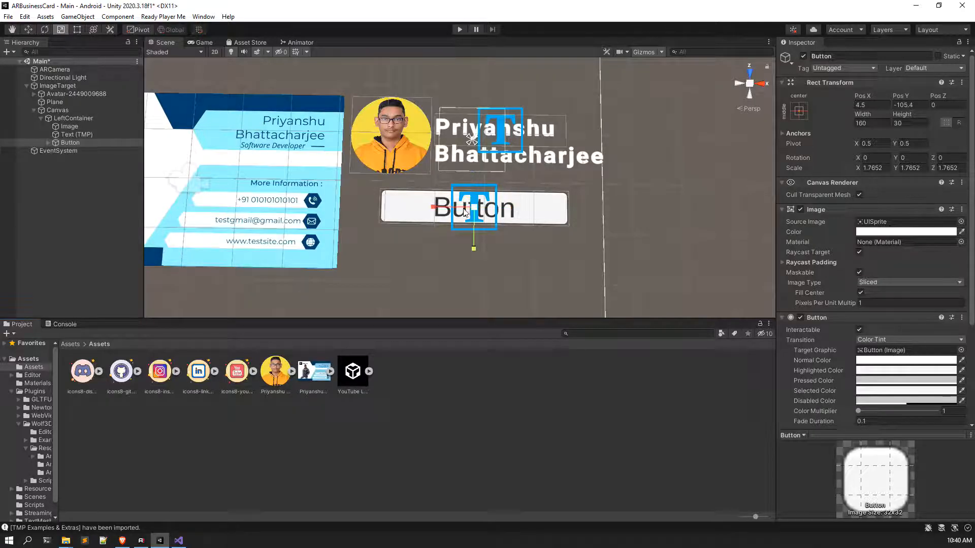
drag(475, 209, 471, 207)
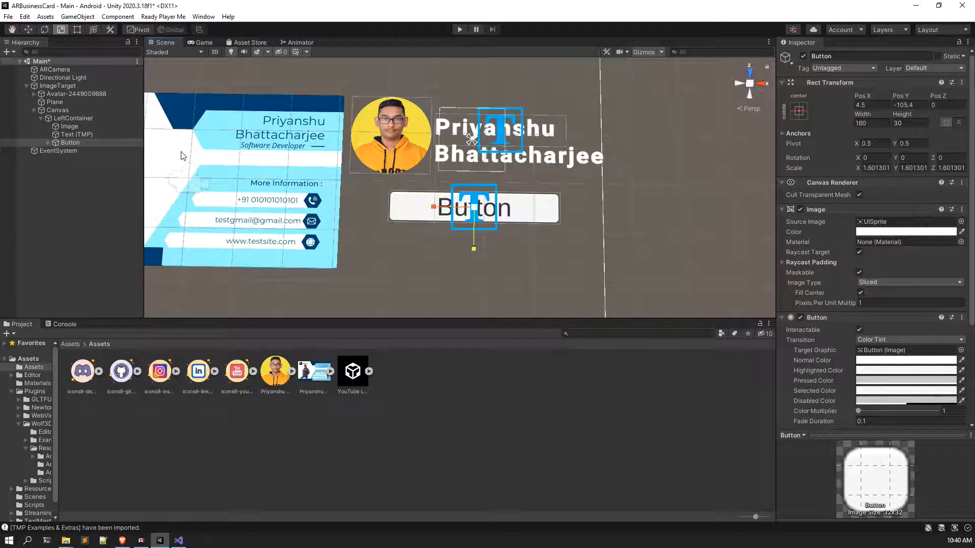
Step: Change the button label to bold 'Linkedin' at font size 20
click(48, 142)
click(76, 151)
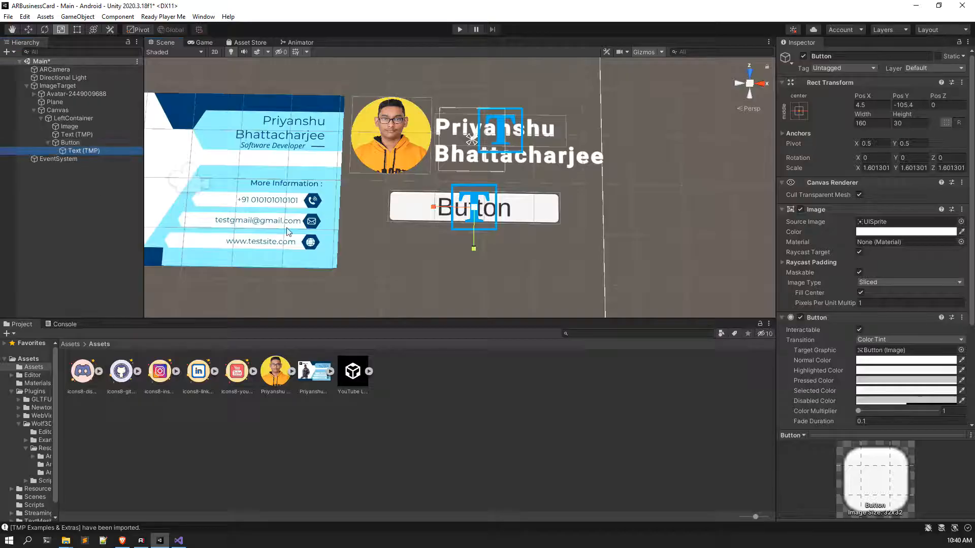
click(861, 325)
click(830, 261)
text(L)
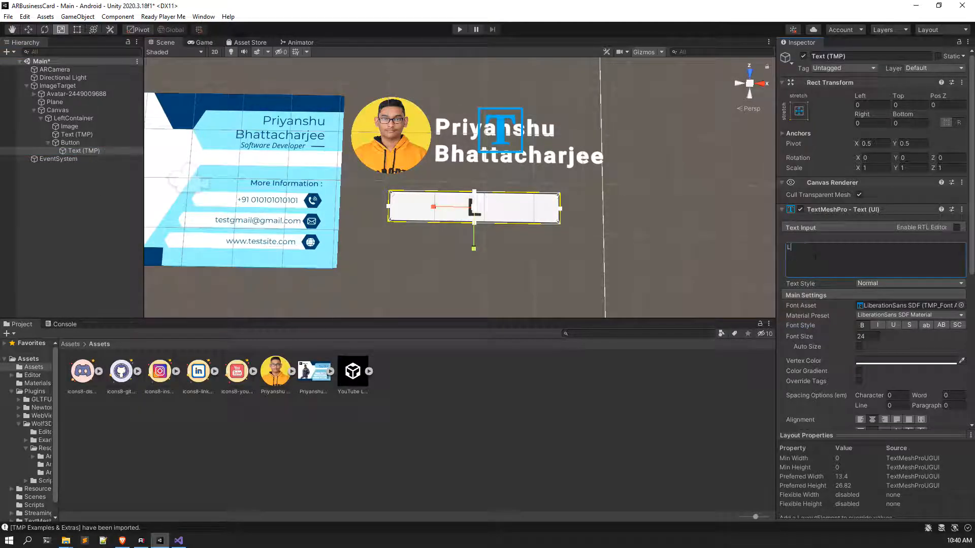
text(inkedIn)
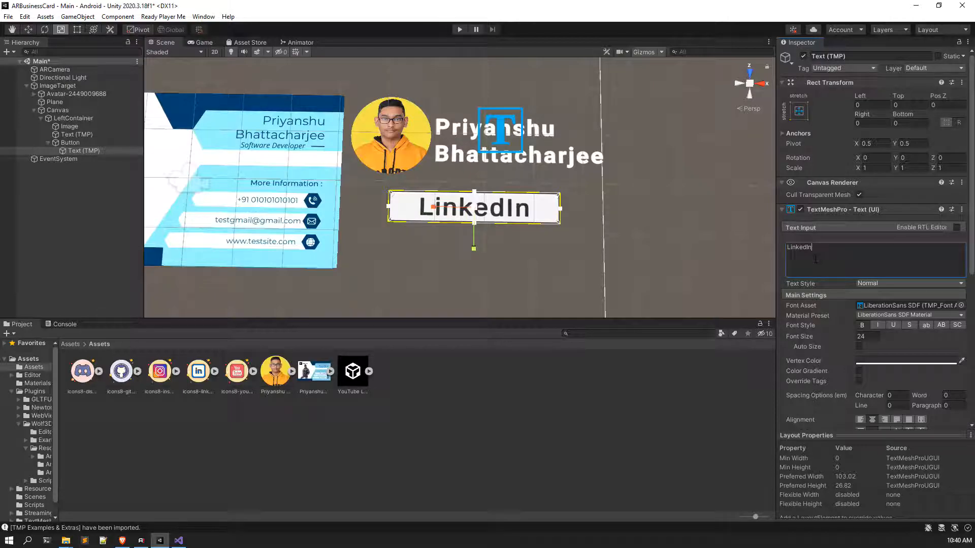
key(BackSpace)
key(BackSpace)
text(in)
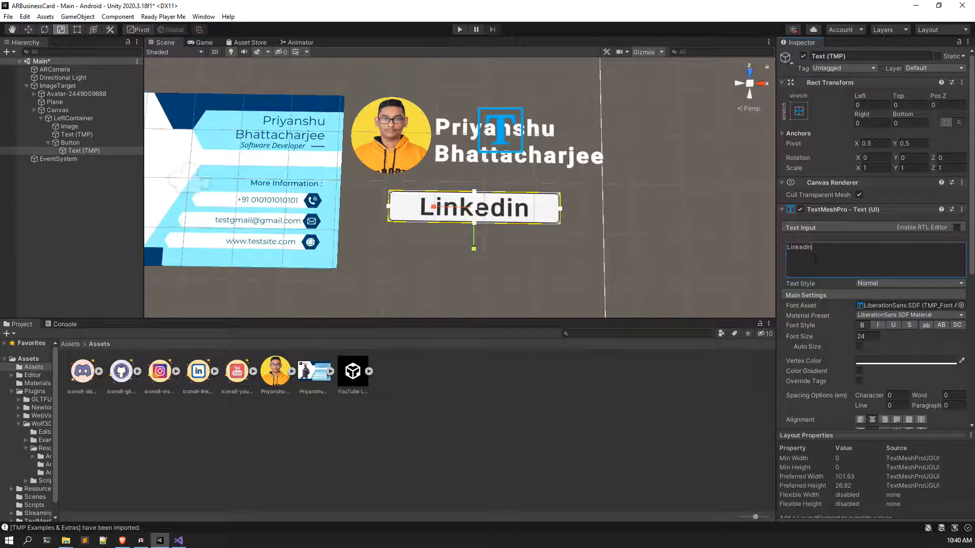
scroll(565, 263, up, 3)
click(868, 337)
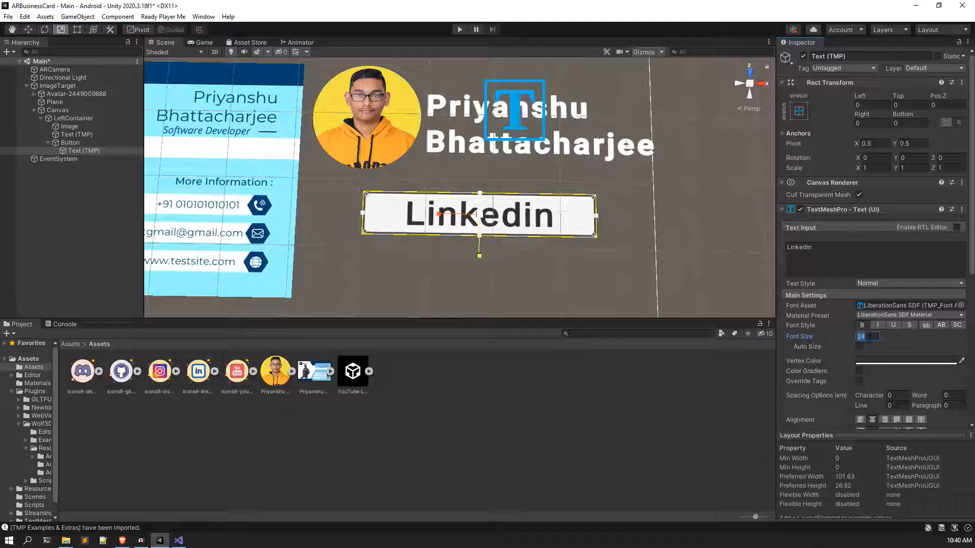
text(20)
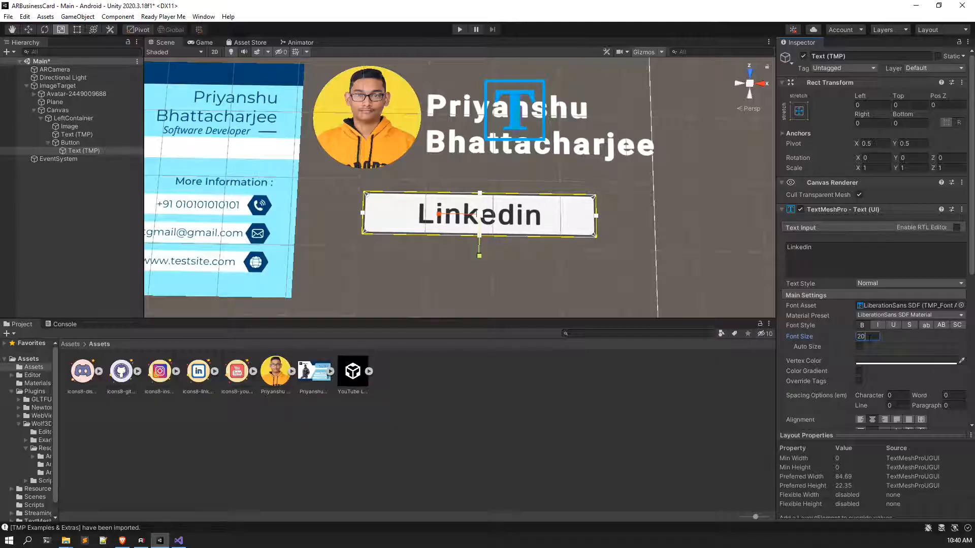
Step: Add an Image inside the button, scale it to about 0.32, and assign the LinkedIn sprite
right_click(95, 142)
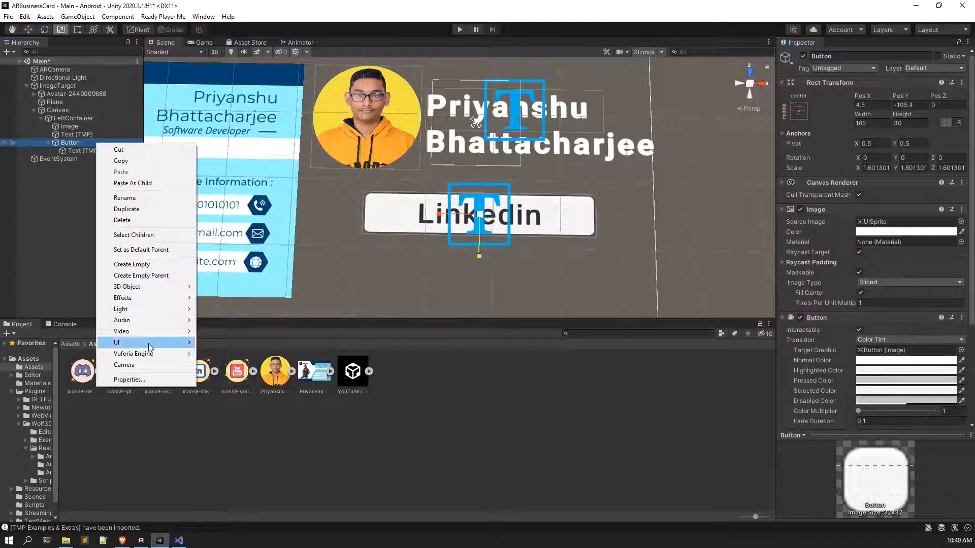
mouse_move(150, 348)
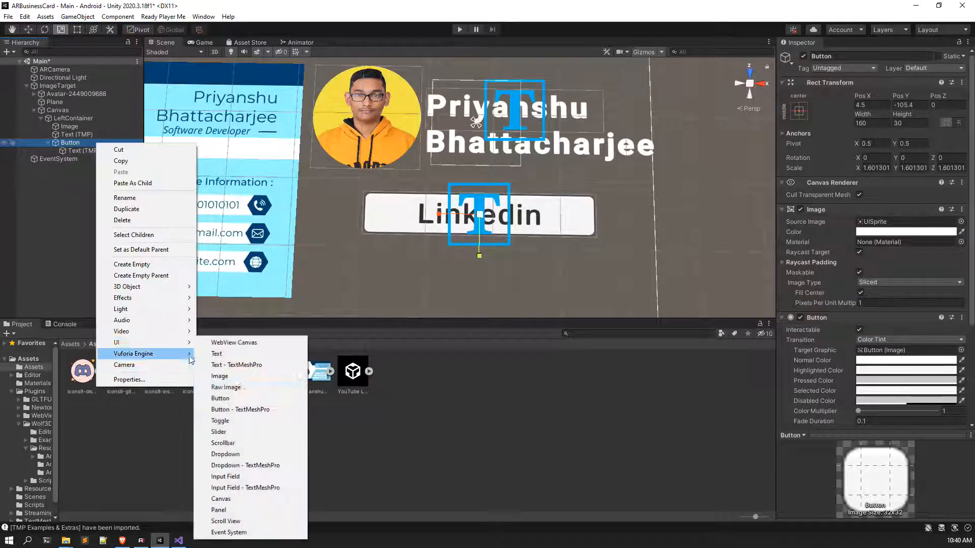
click(246, 381)
drag(466, 217, 290, 296)
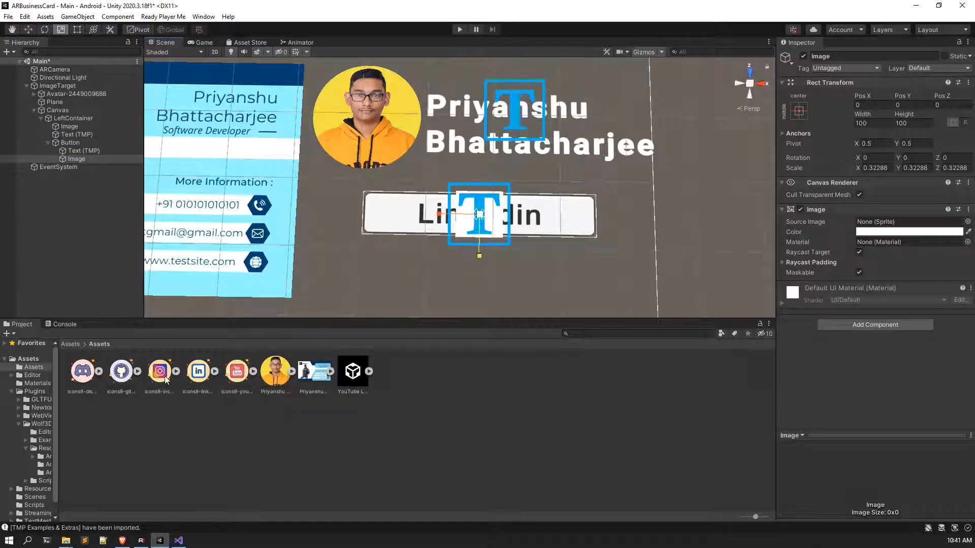
click(215, 371)
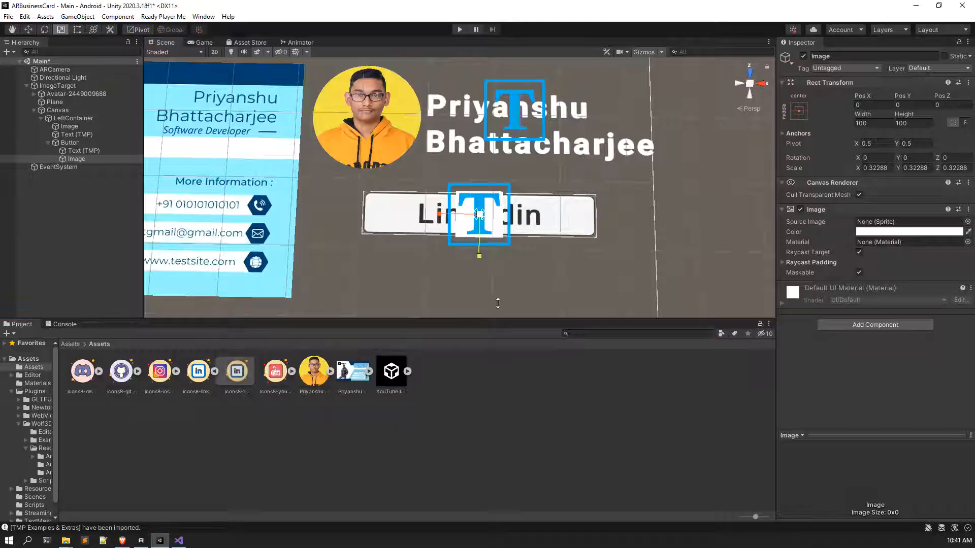
drag(237, 371, 881, 223)
scroll(510, 259, up, 3)
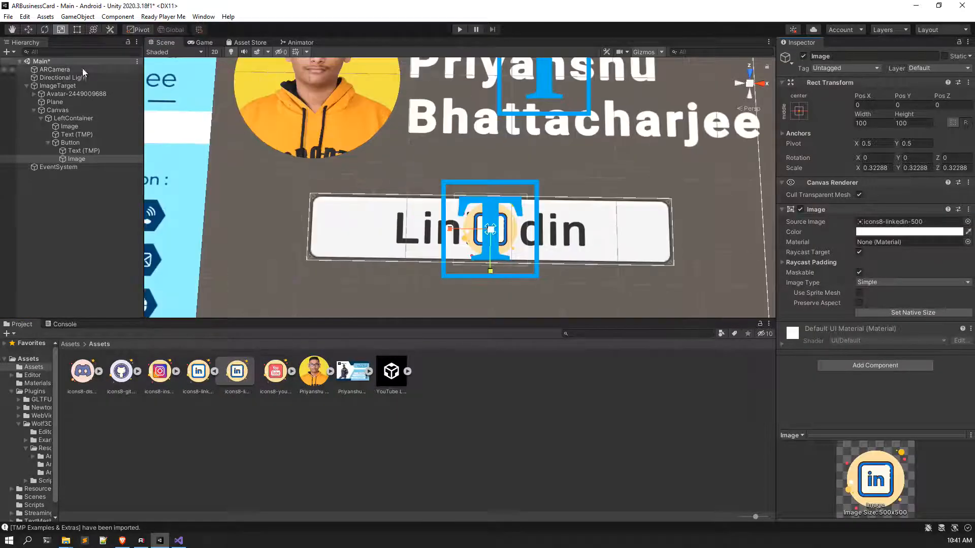
Step: Place the LinkedIn icon at the button's left end and shift the label clear of it
key(w)
drag(542, 230, 404, 234)
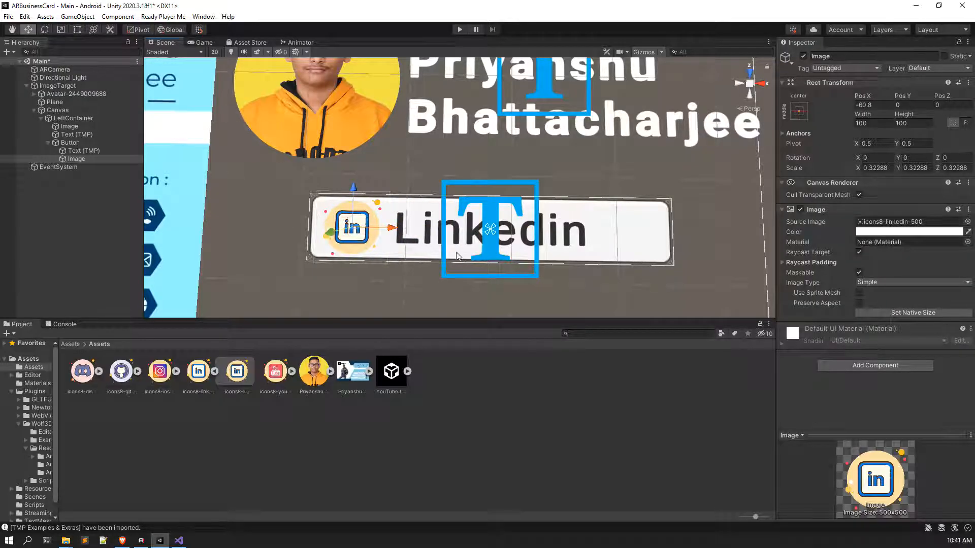
click(97, 151)
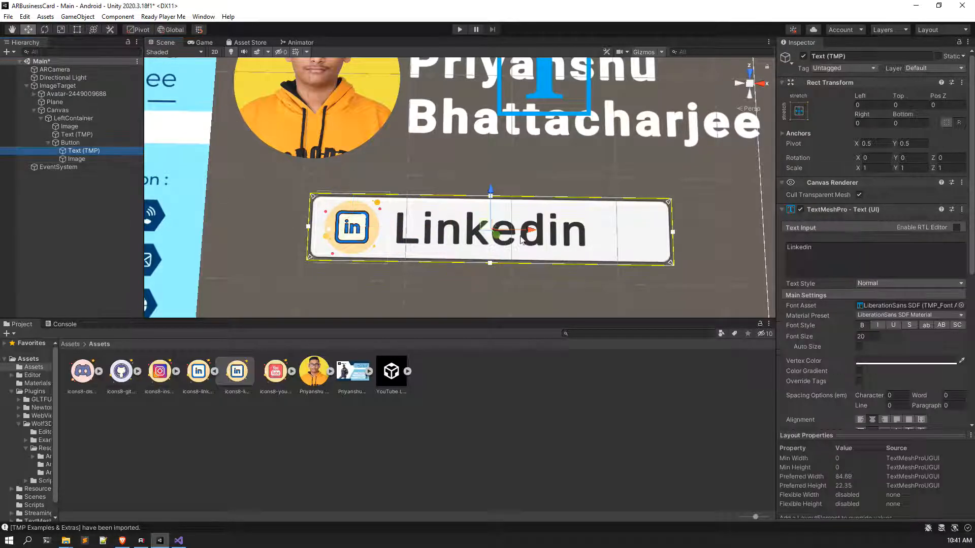
drag(530, 232, 550, 239)
click(76, 159)
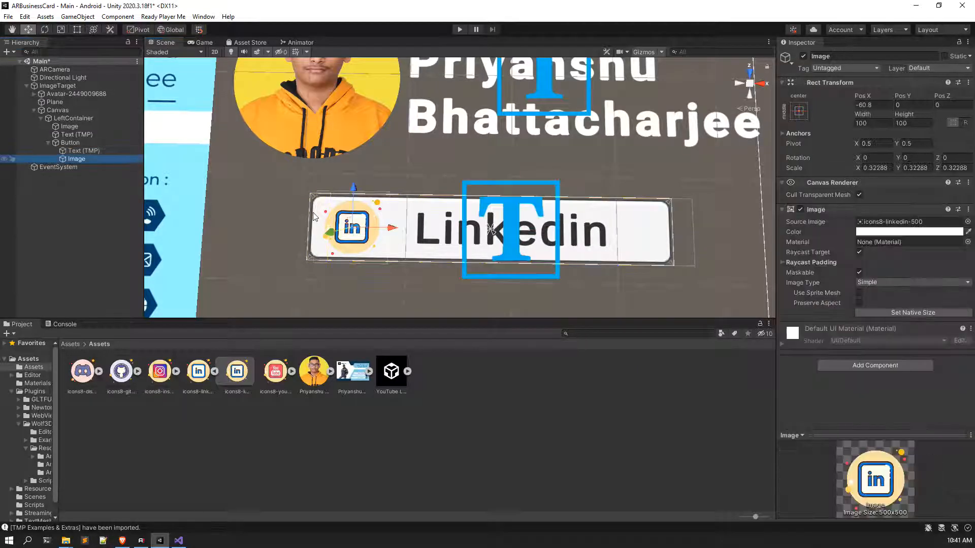
drag(403, 232, 422, 232)
Step: Nudge both the LinkedIn icon and the Linkedin label slightly left
scroll(399, 241, down, 4)
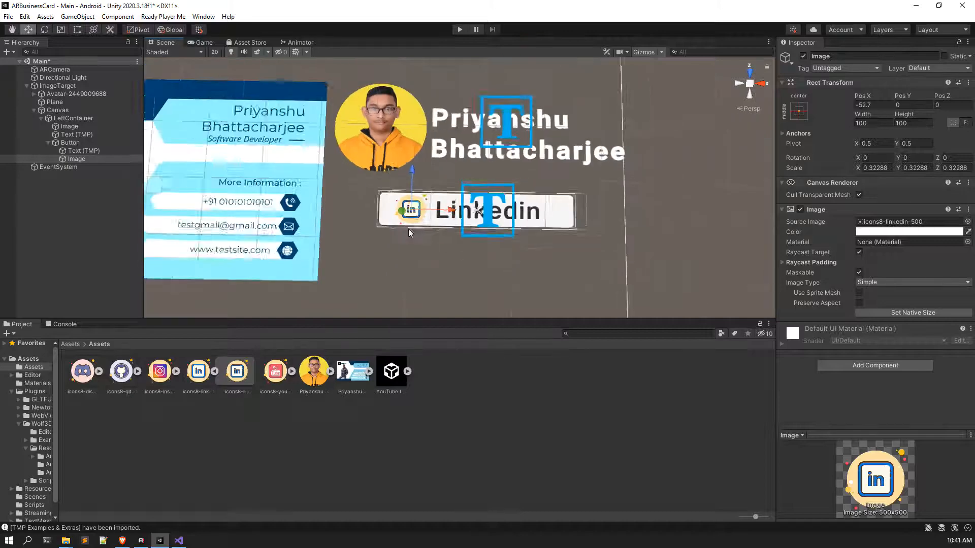
scroll(399, 241, up, 5)
drag(346, 273, 321, 271)
click(74, 151)
drag(539, 275, 501, 275)
scroll(203, 196, down, 4)
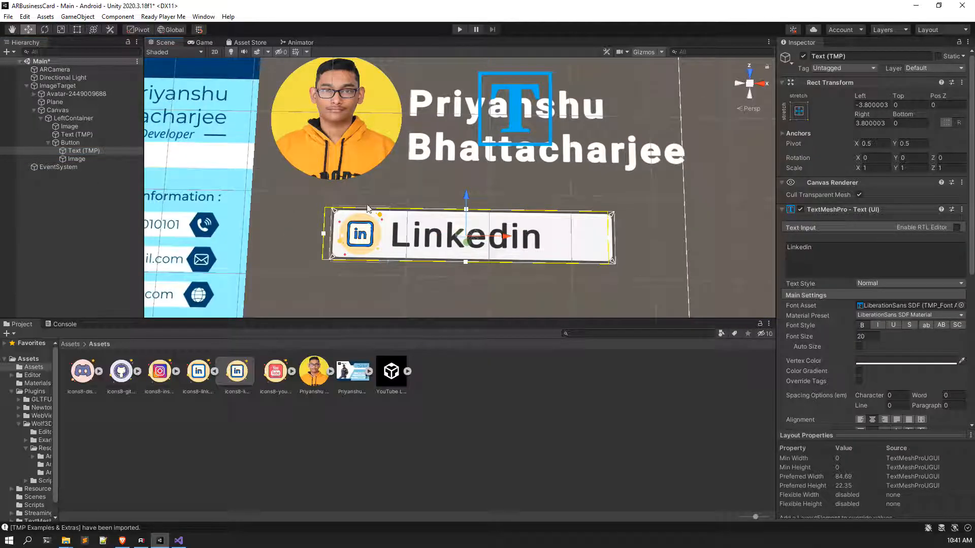
Step: Set the Linkedin label's font size to 17 and nudge the label left
click(870, 337)
text(27)
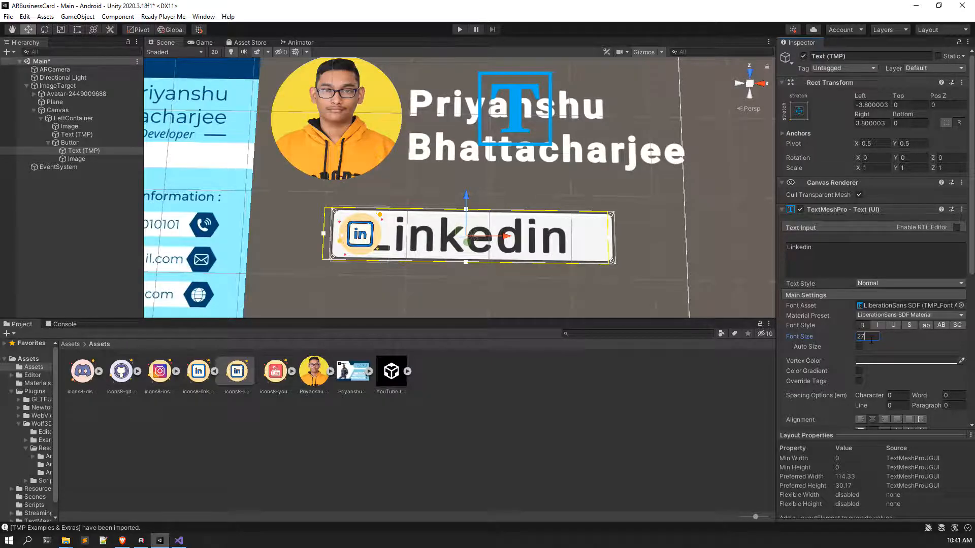
key(BackSpace)
key(BackSpace)
text(17)
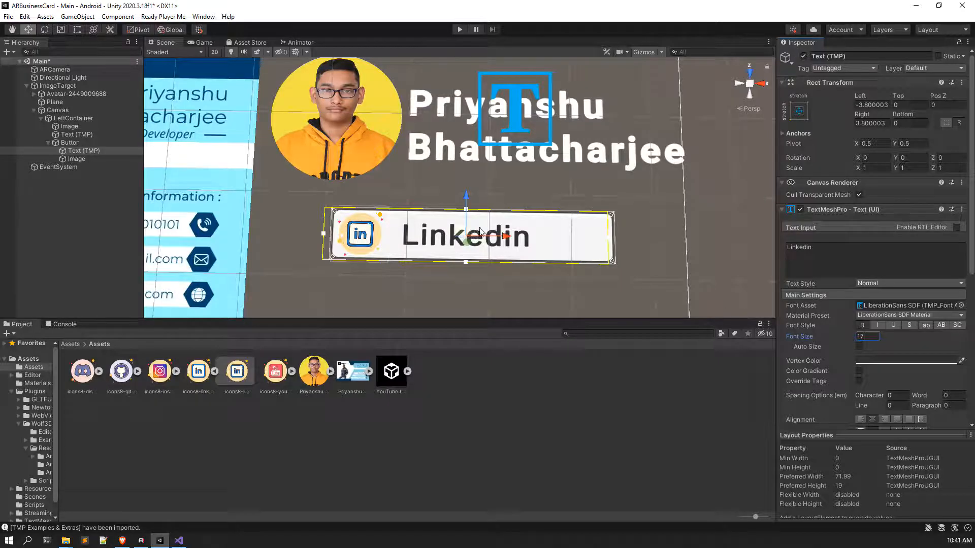
drag(507, 237, 498, 241)
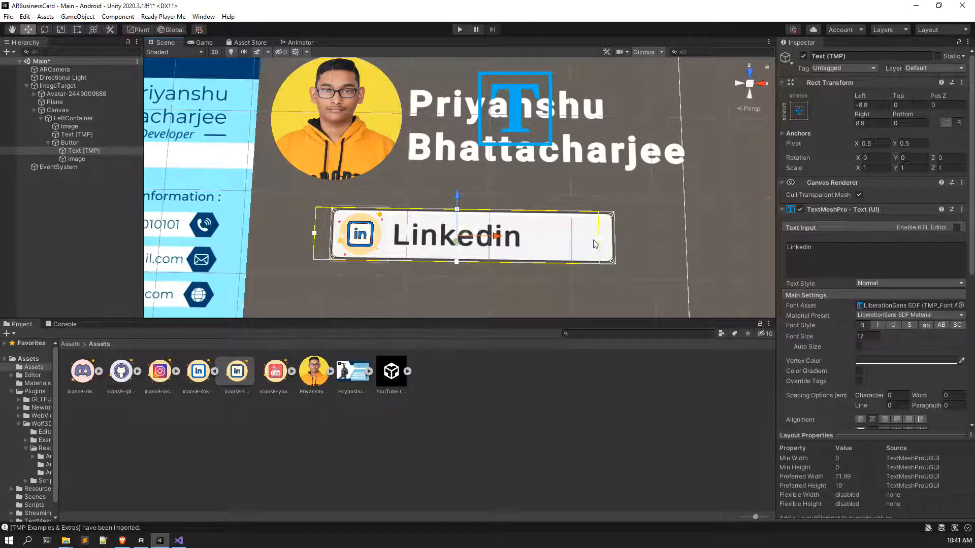
scroll(573, 247, up, 1)
scroll(573, 247, down, 1)
Step: Unparent the icon image and label from the button, placing the button first so they draw on top
click(74, 167)
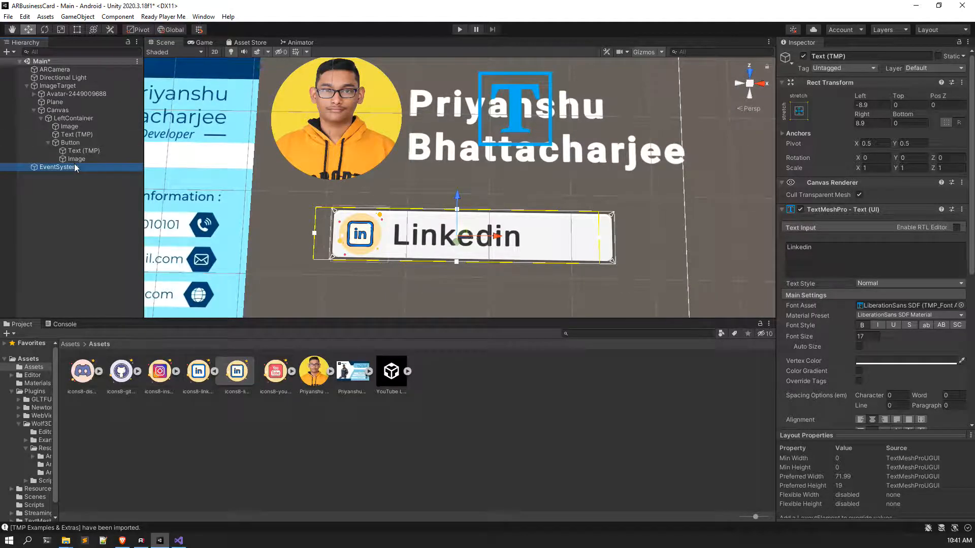
click(76, 158)
shift+click(80, 150)
drag(81, 150, 89, 145)
click(81, 157)
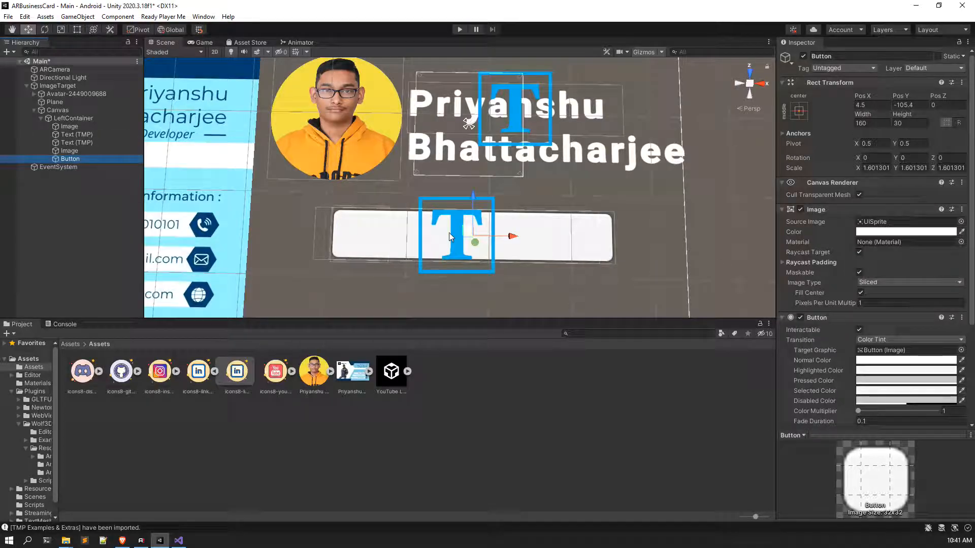
drag(81, 157, 88, 143)
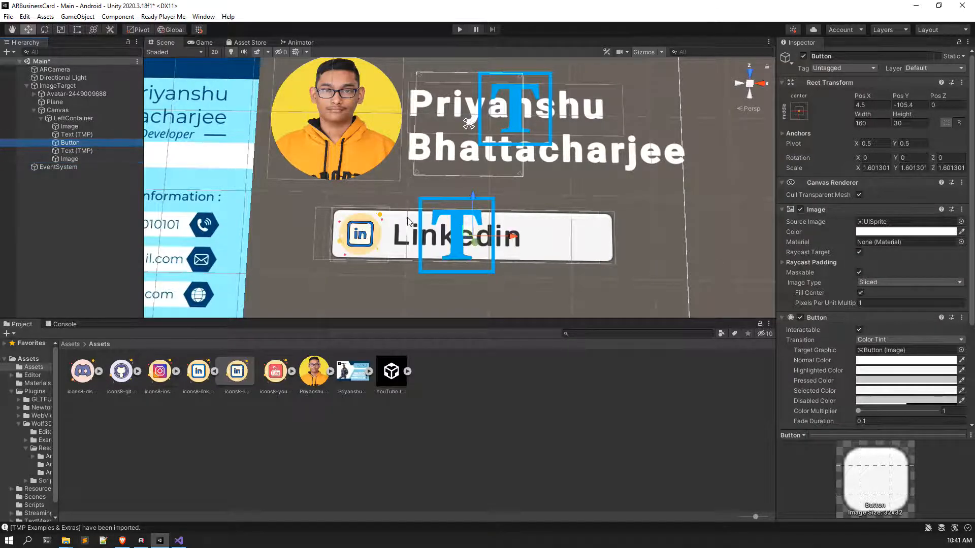
Step: Narrow the LinkedIn button to width 115.22, then re-parent the icon and label under it
click(74, 30)
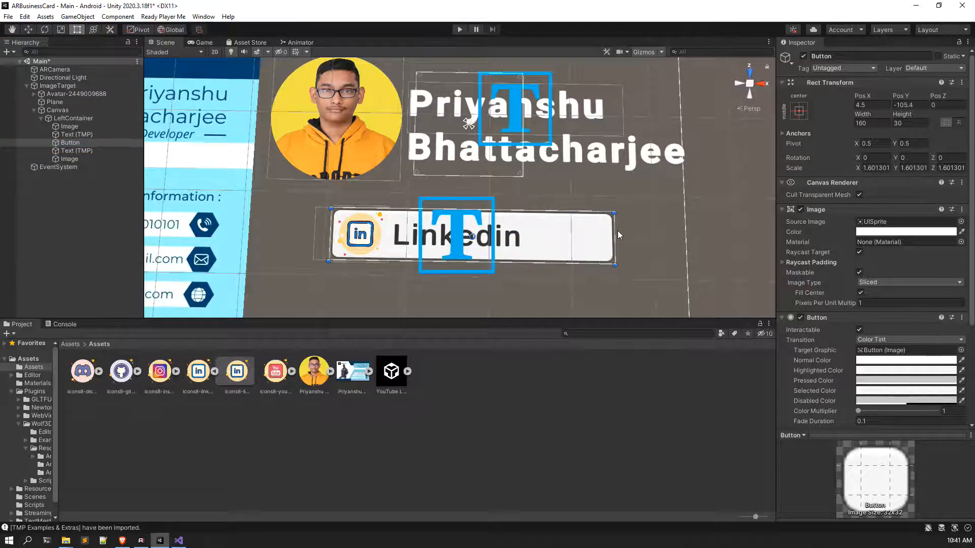
drag(615, 230, 535, 228)
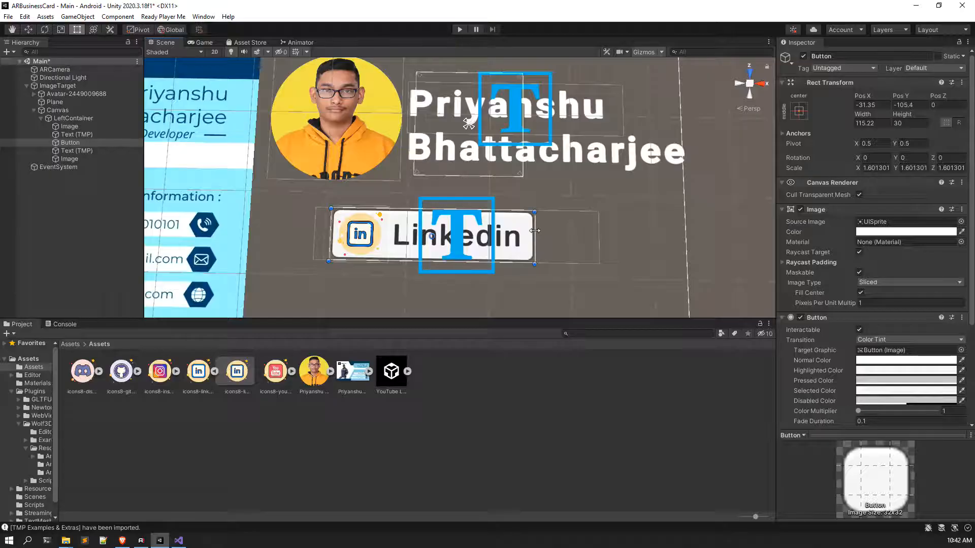
click(71, 158)
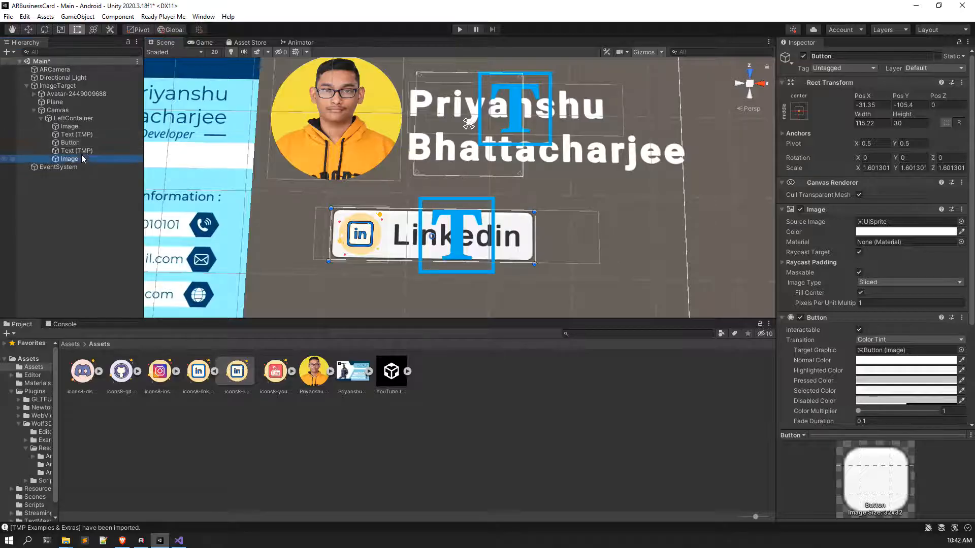
ctrl+click(80, 151)
drag(80, 150, 71, 143)
Step: Move the Linkedin label slightly left and the LinkedIn icon slightly right, then save the scene
click(108, 209)
scroll(480, 250, up, 5)
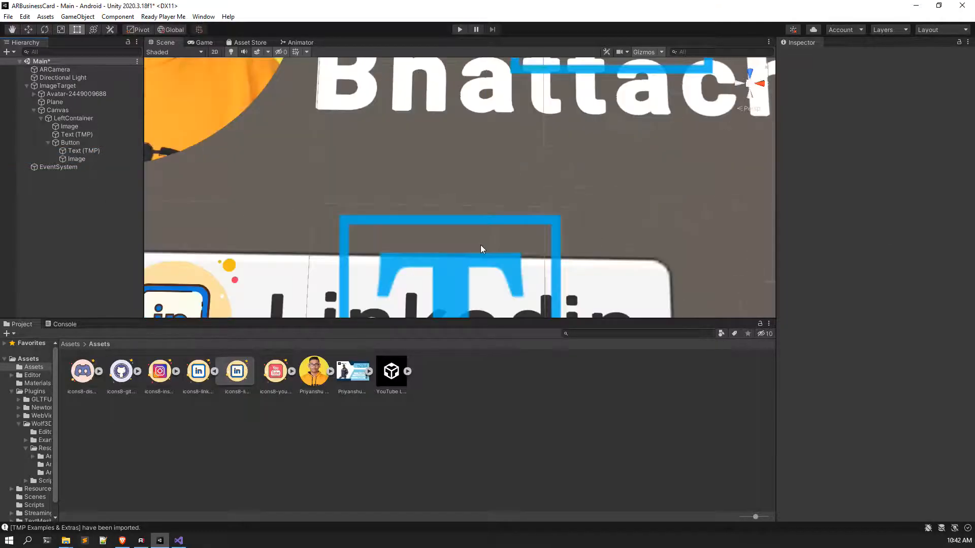
scroll(483, 220, down, 6)
scroll(485, 234, up, 4)
scroll(489, 246, down, 2)
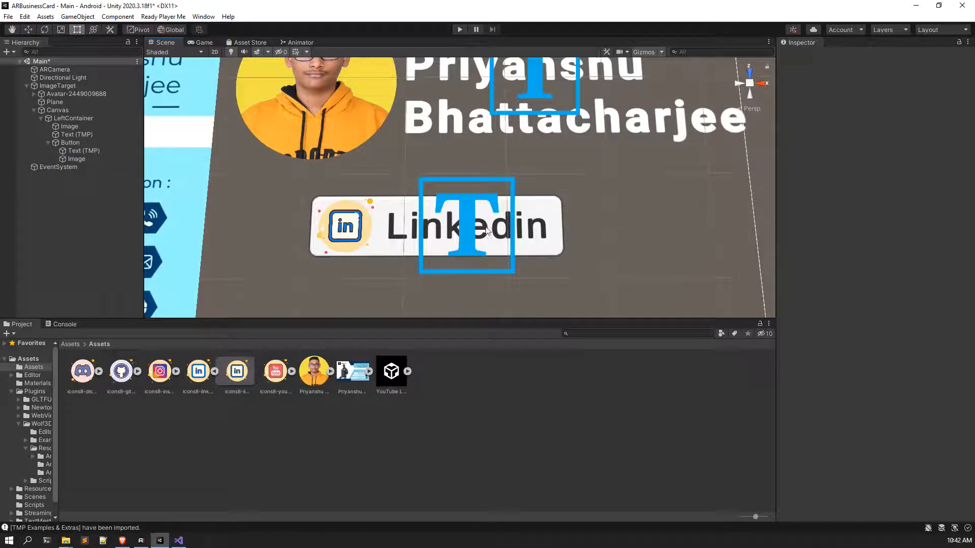
scroll(478, 227, up, 2)
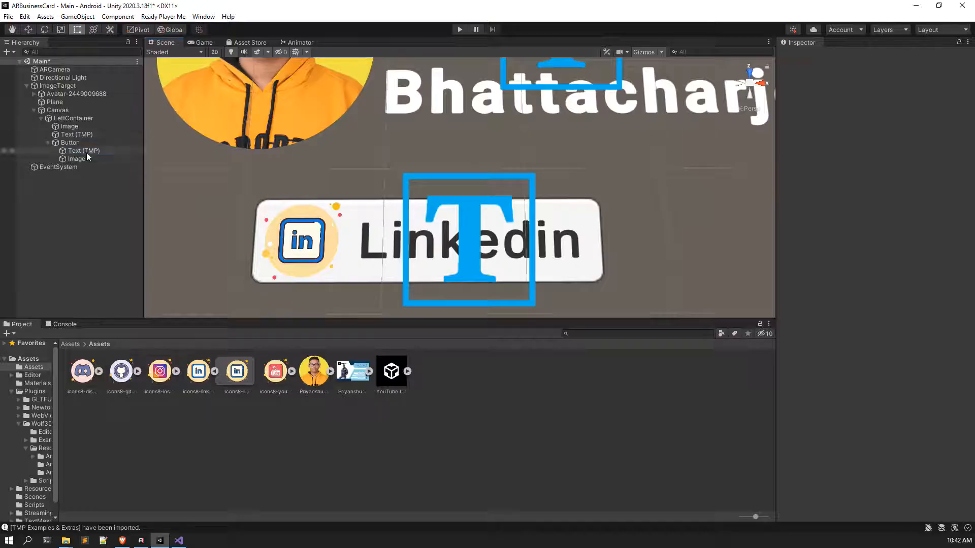
click(85, 151)
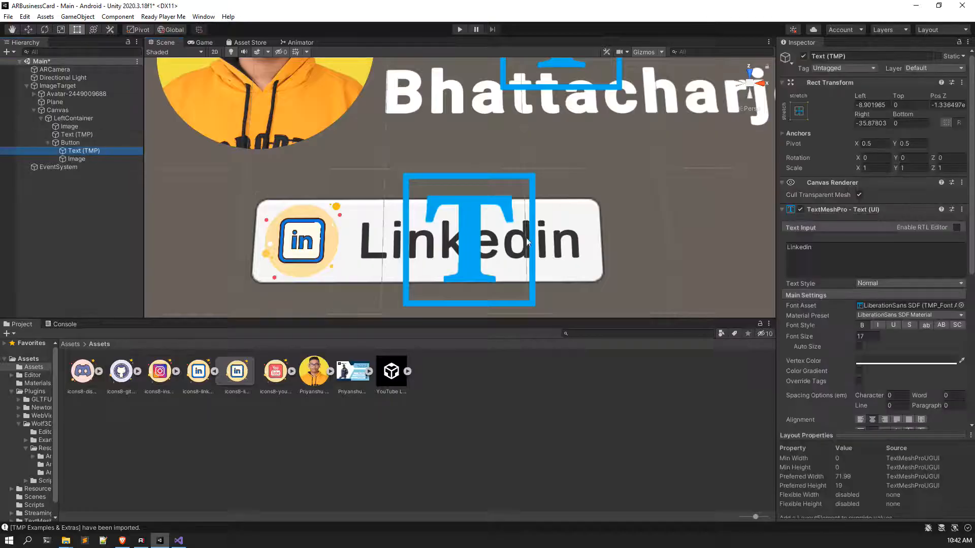
click(30, 30)
drag(513, 245, 510, 245)
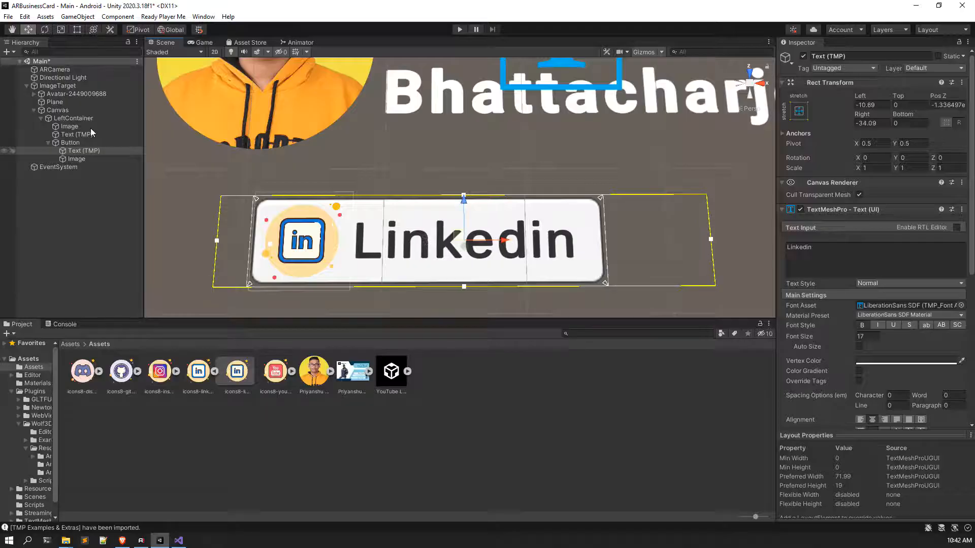
click(77, 159)
drag(343, 245, 350, 245)
key(ctrl+s)
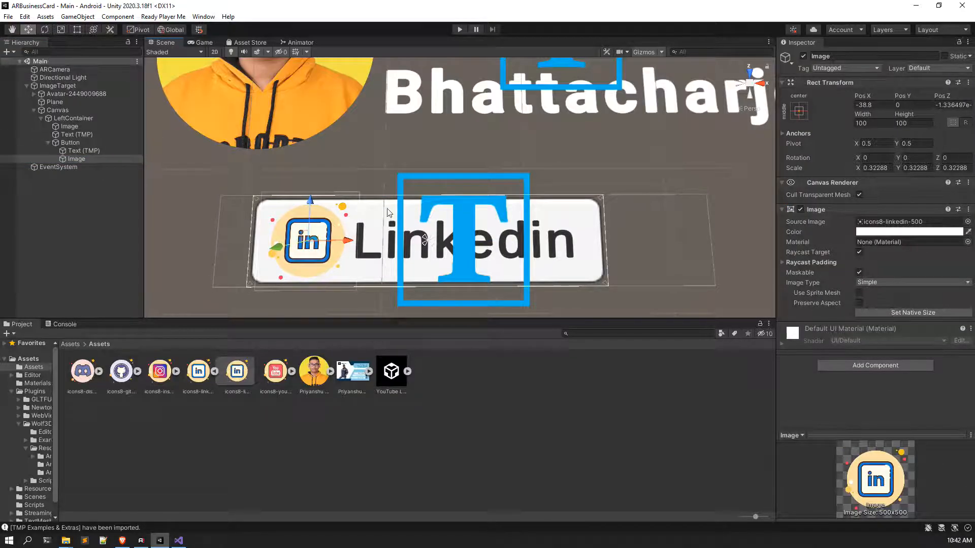
Step: Set the Gizmos 3D Icons slider to minimum to hide the large scene icons
scroll(254, 228, down, 2)
click(72, 202)
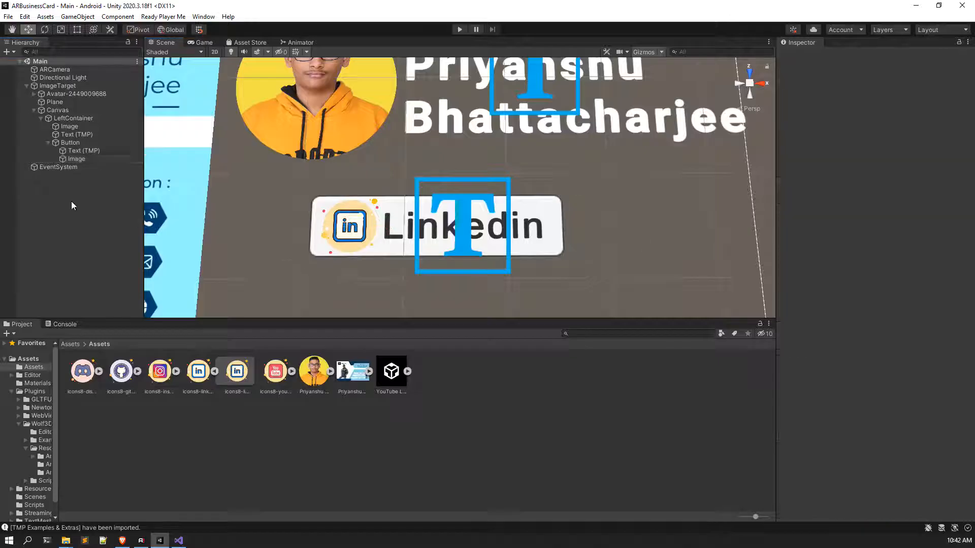
click(661, 53)
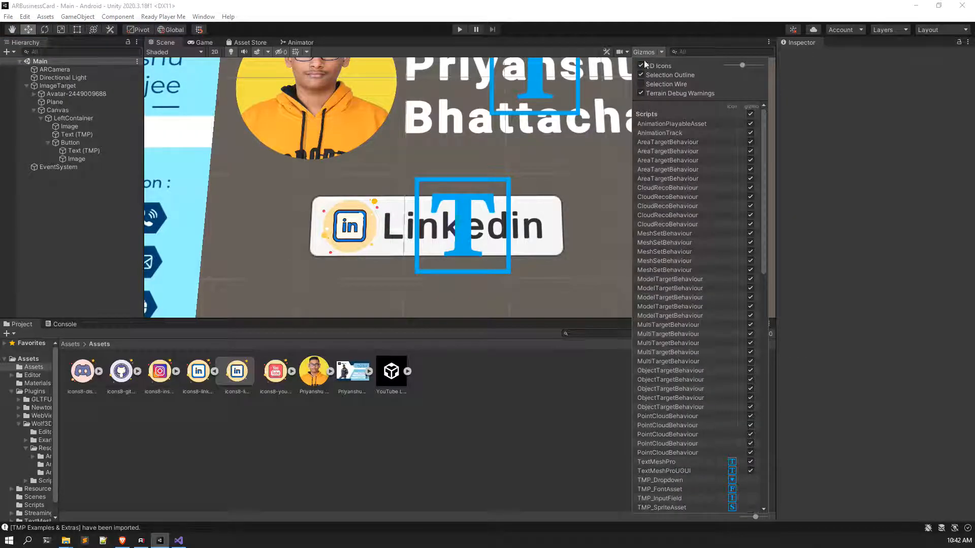
drag(742, 65, 678, 68)
click(554, 386)
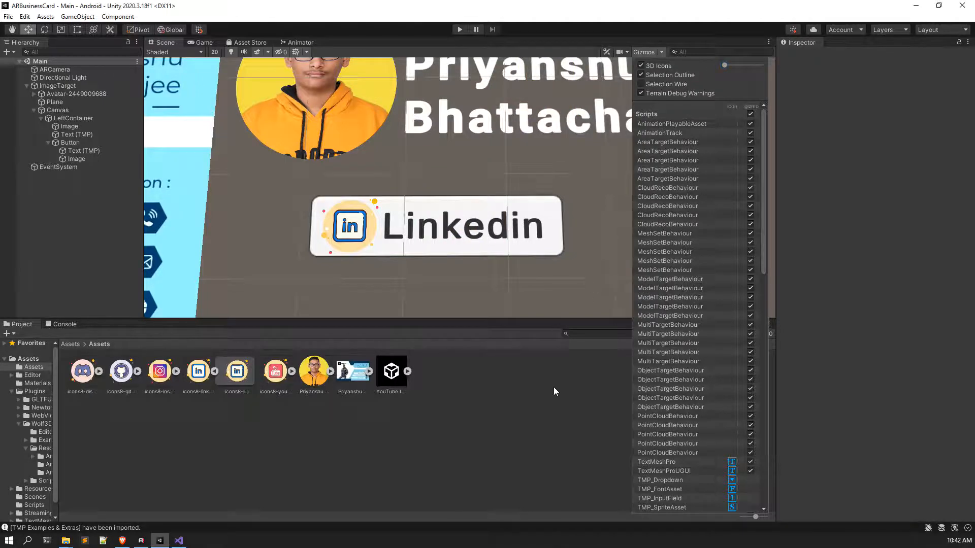
Step: Scale the LinkedIn icon down to about 0.296
scroll(493, 213, down, 5)
click(420, 212)
scroll(421, 212, up, 3)
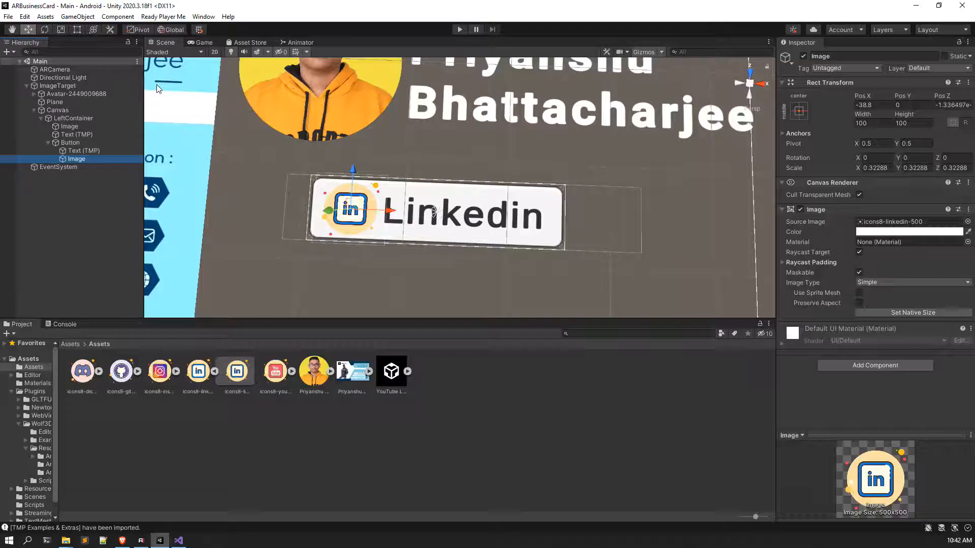
click(60, 30)
drag(352, 218, 345, 213)
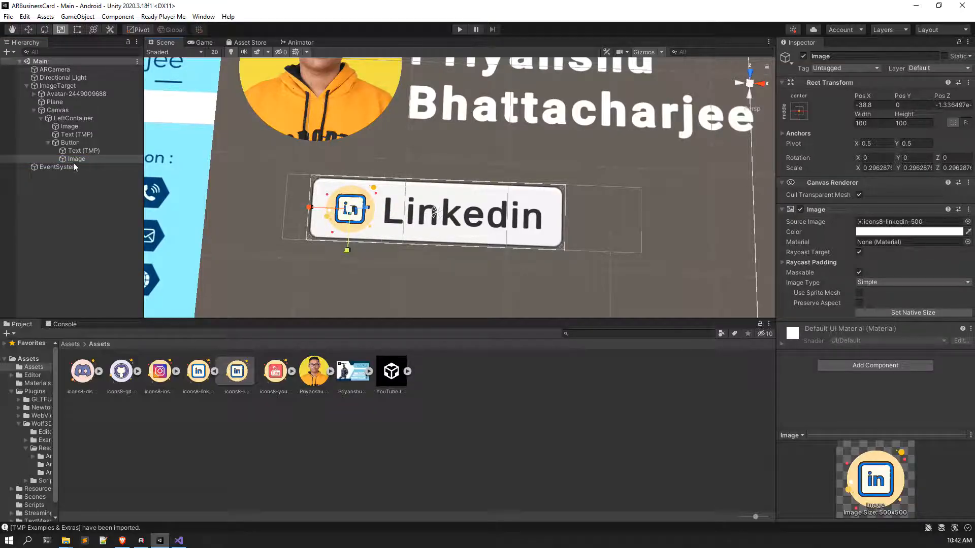
click(82, 143)
Step: Rename the button to Linkedin
click(848, 56)
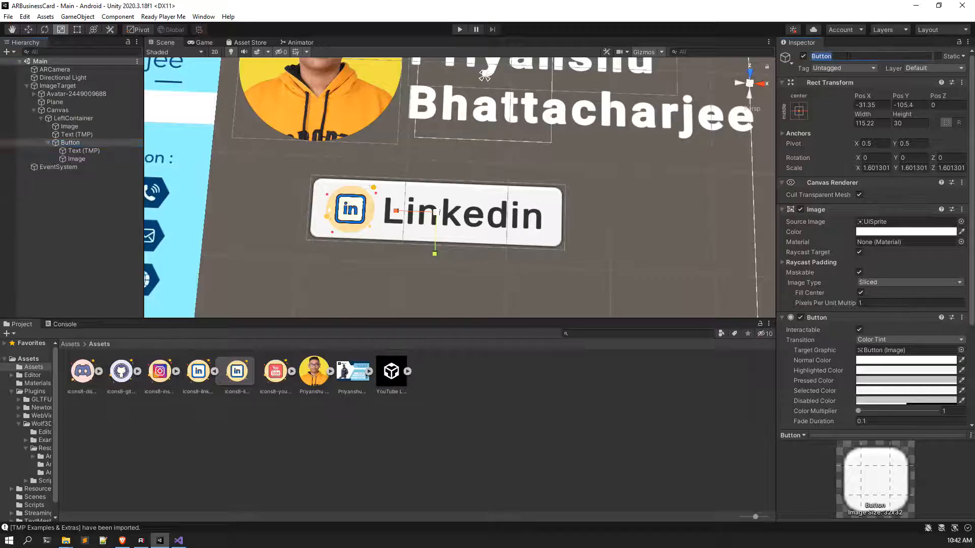
text(Linkedin)
key(Return)
Step: Duplicate the Linkedin button, move the copy below it to Pos Y -158.4, and clear its name
click(89, 142)
key(ctrl+d)
click(26, 30)
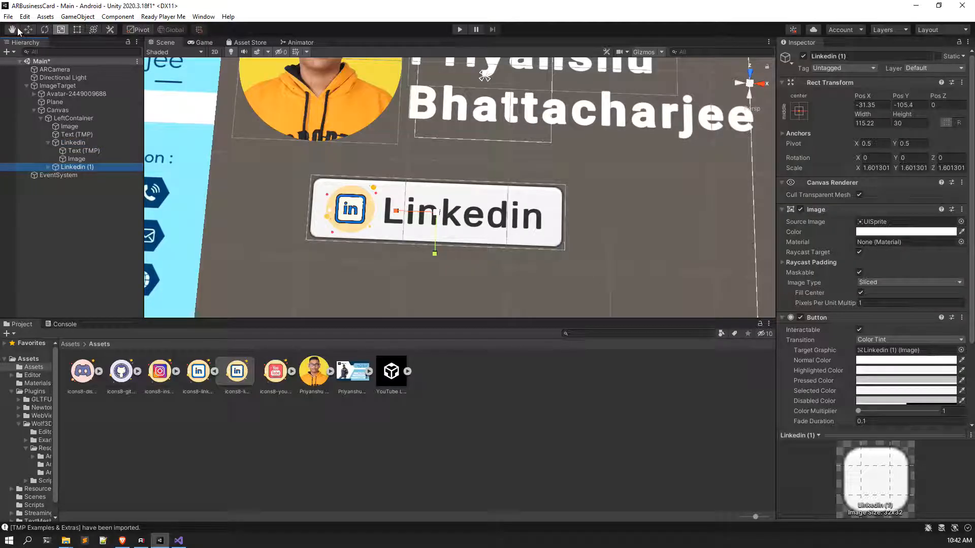
drag(439, 175, 431, 247)
scroll(429, 247, down, 2)
scroll(428, 248, down, 2)
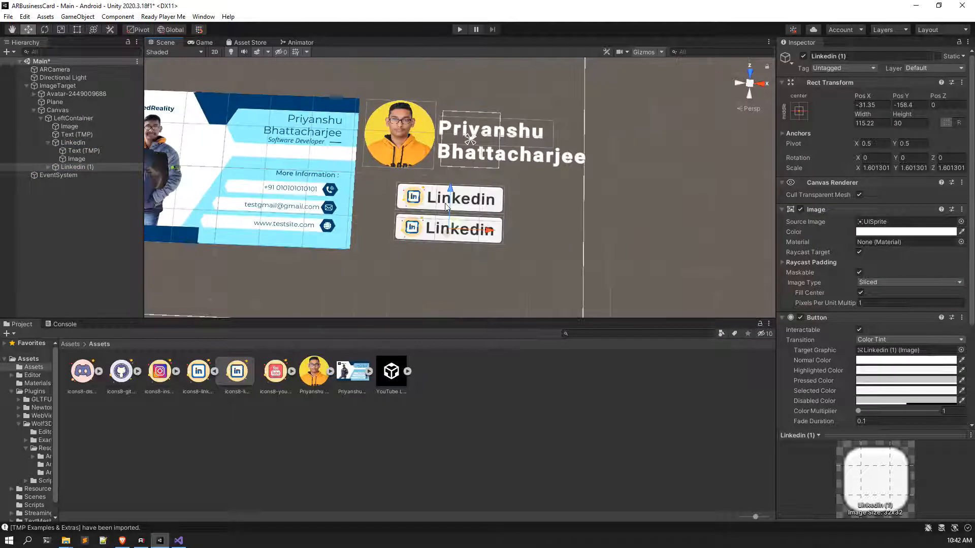
scroll(441, 245, up, 1)
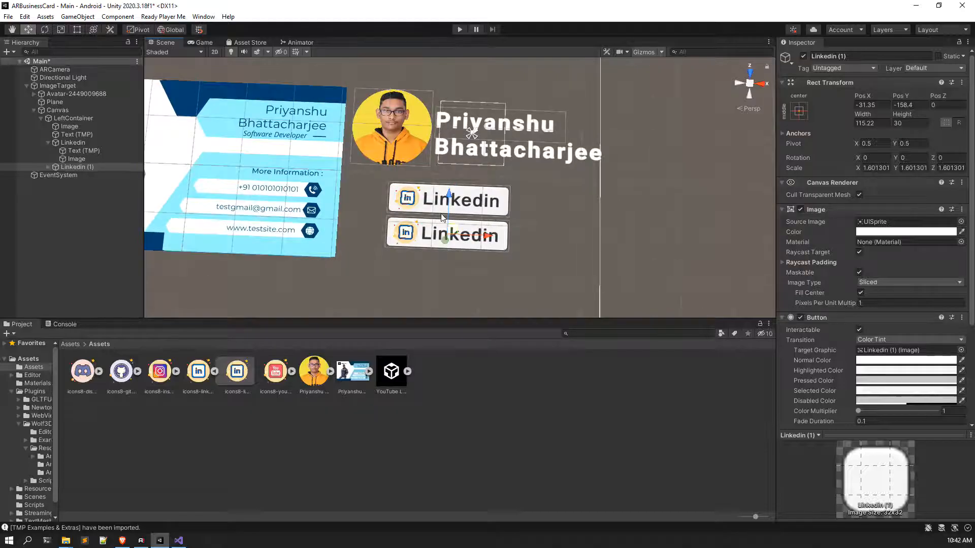
click(871, 56)
double_click(864, 56)
key(BackSpace)
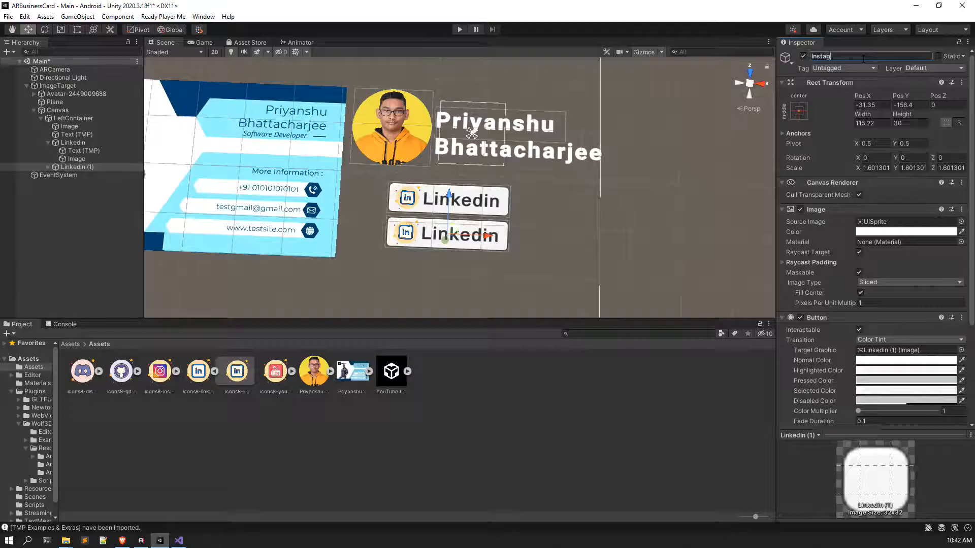